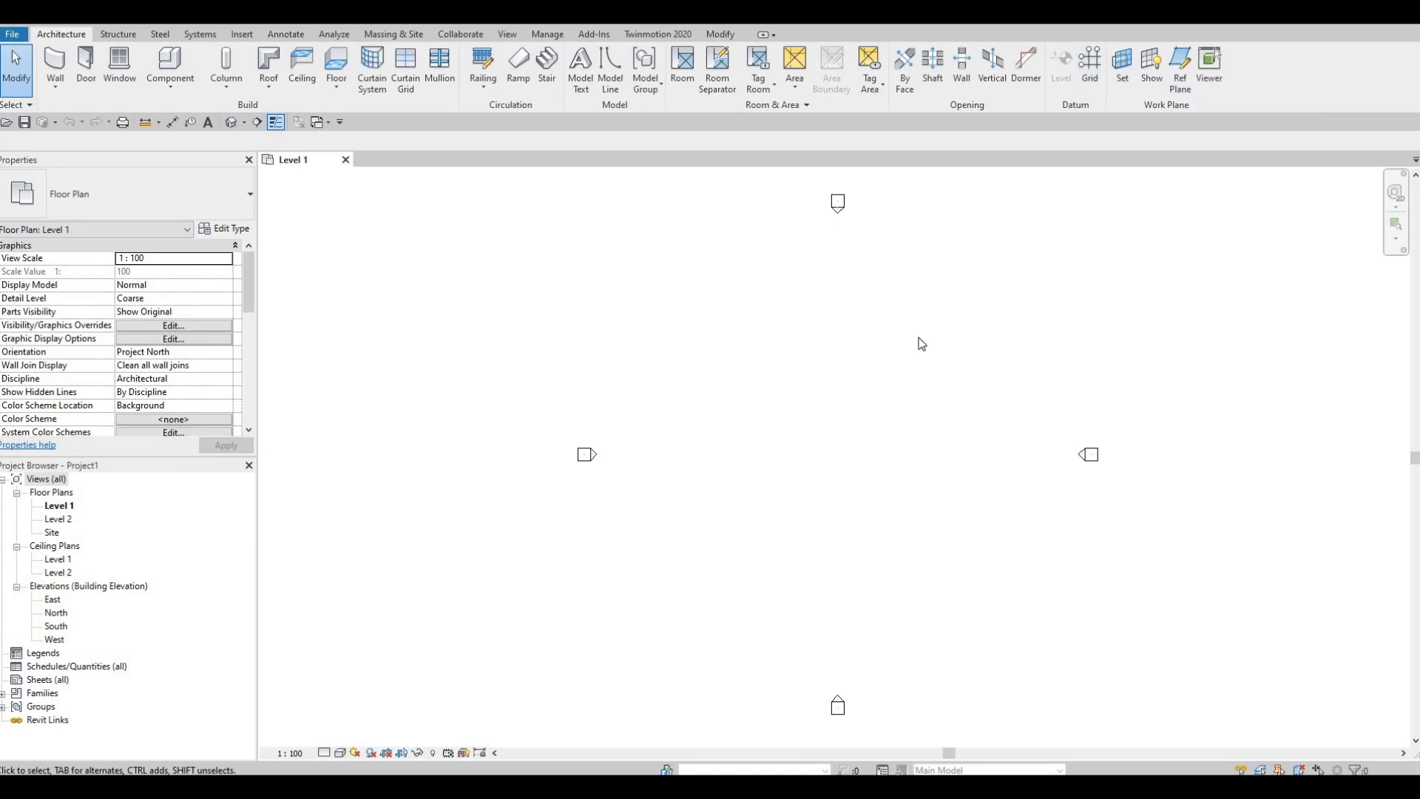
Step: Draw a vertical grid line on the Level 1 plan, between the elevation markers and west of their centre
{"action": "key", "text": "g"}
{"action": "key", "text": "r"}
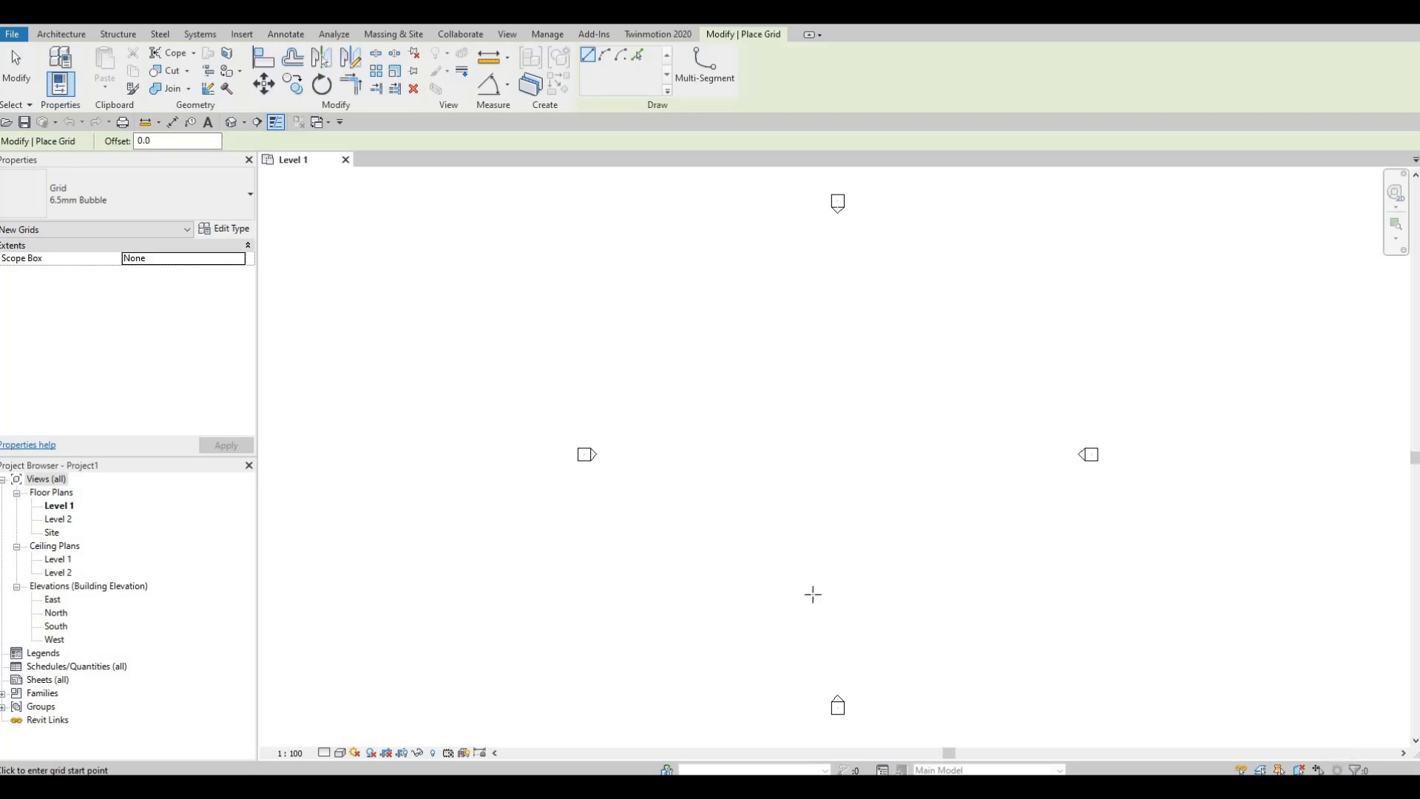
{"action": "left_click", "coordinate": [750, 603]}
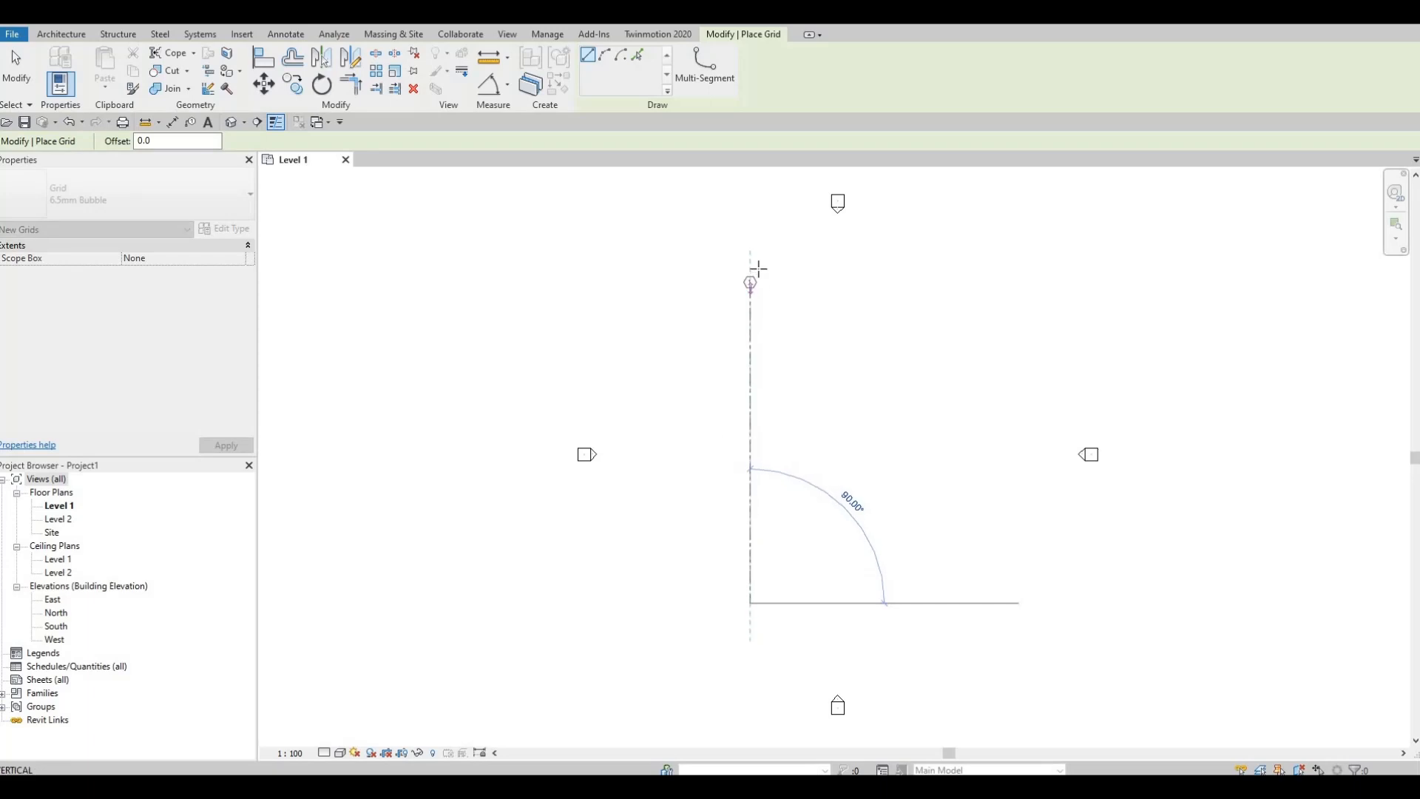
{"action": "left_click", "coordinate": [744, 246]}
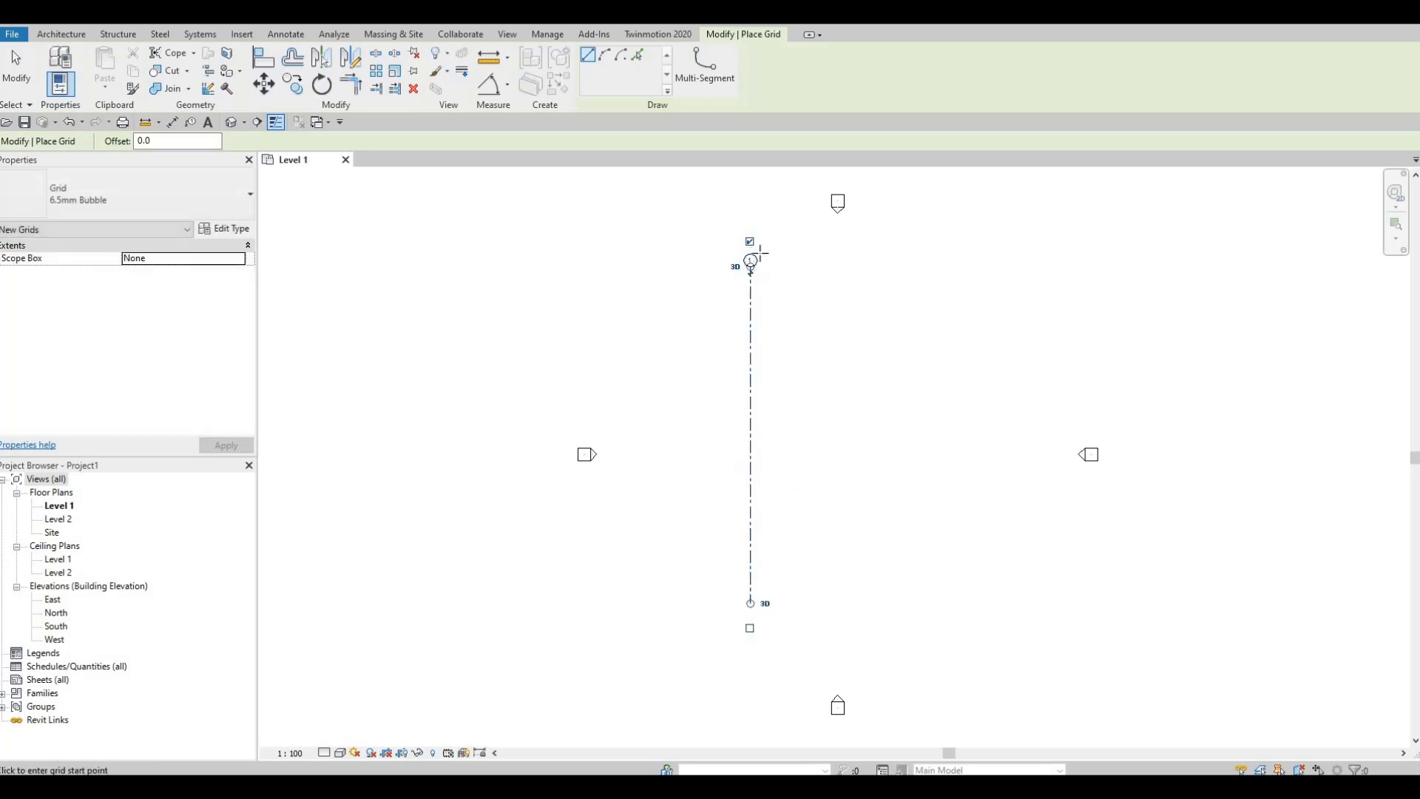
{"action": "scroll", "coordinate": [740, 287], "scroll_direction": "up", "scroll_amount": 4}
{"action": "scroll", "coordinate": [745, 290], "scroll_direction": "up", "scroll_amount": 2}
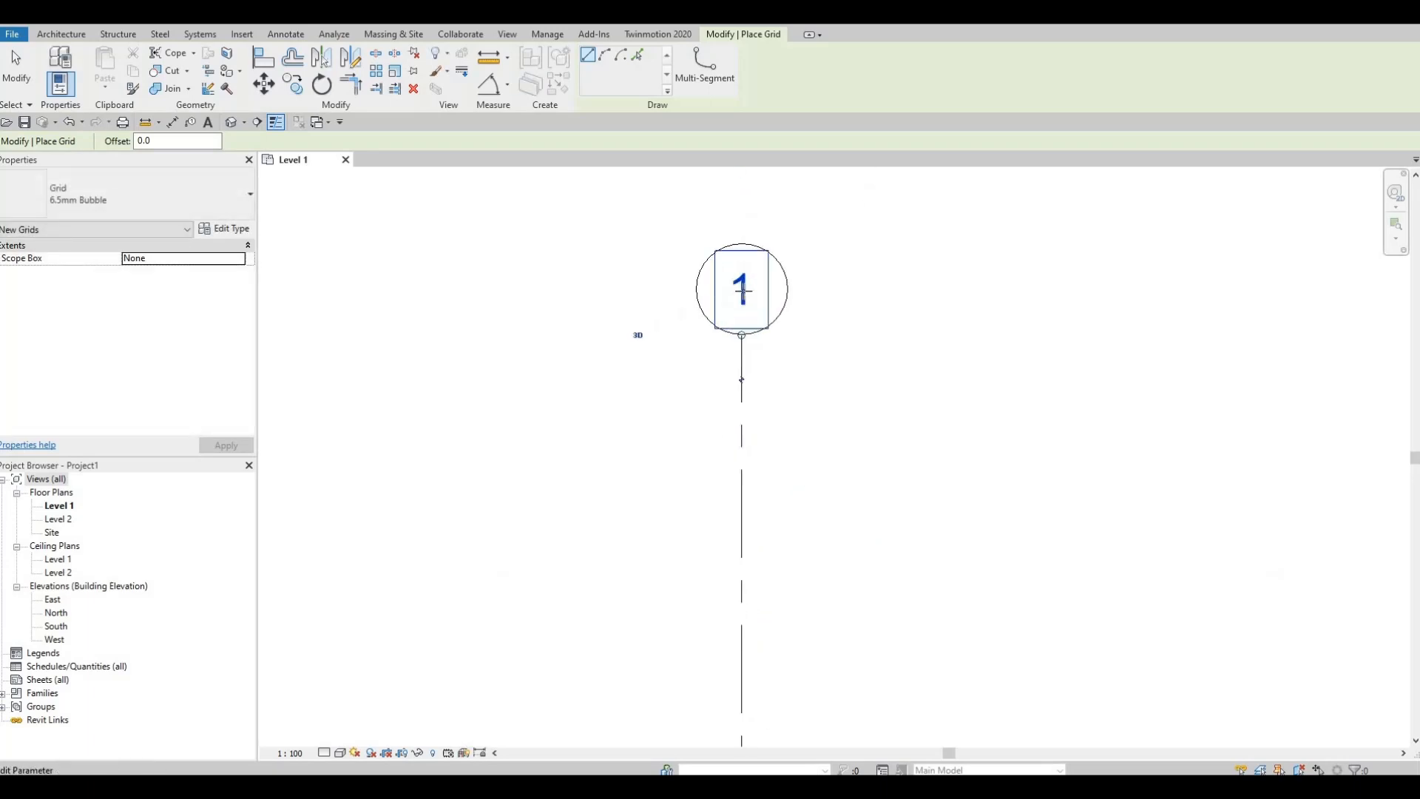
{"action": "scroll", "coordinate": [743, 292], "scroll_direction": "down", "scroll_amount": 8}
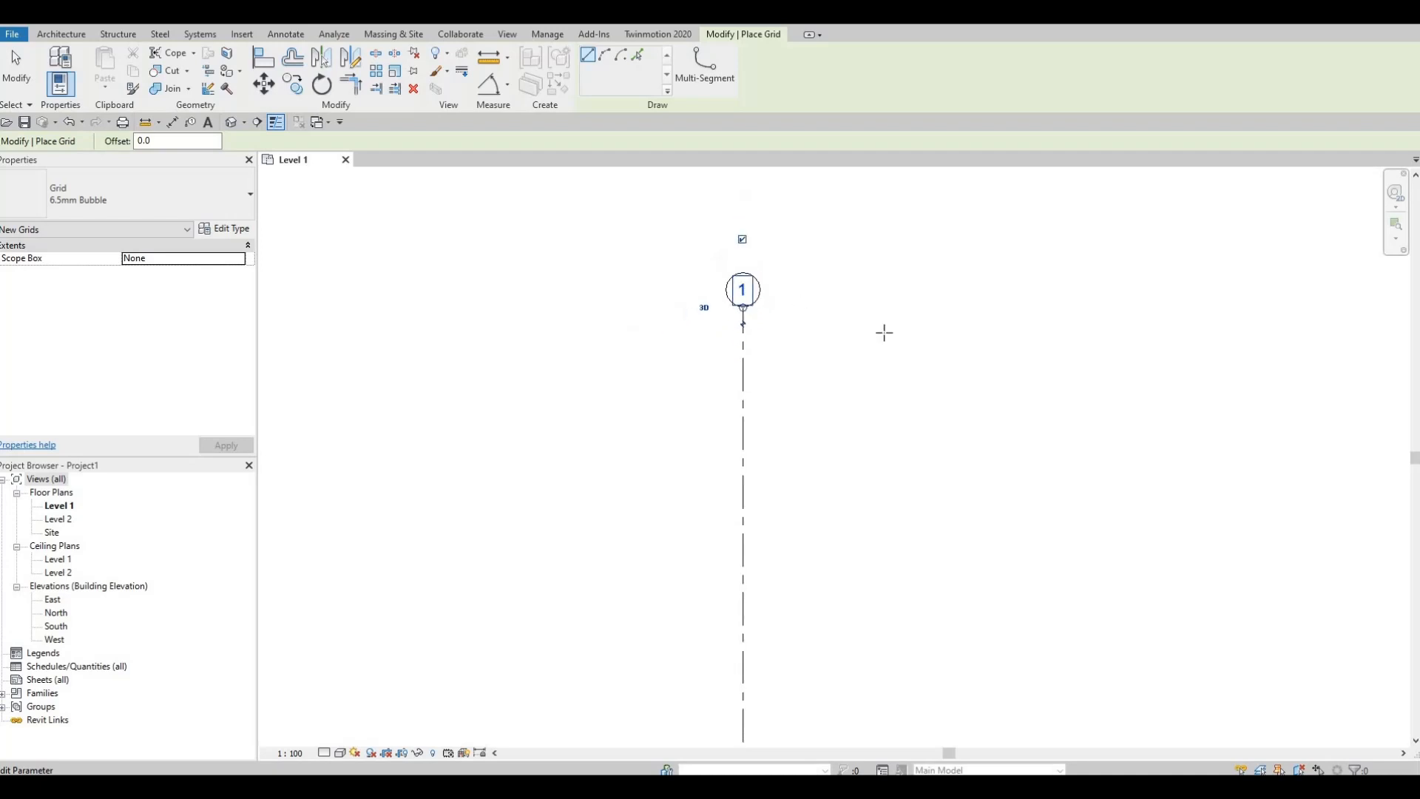
{"action": "scroll", "coordinate": [908, 348], "scroll_direction": "down", "scroll_amount": 2}
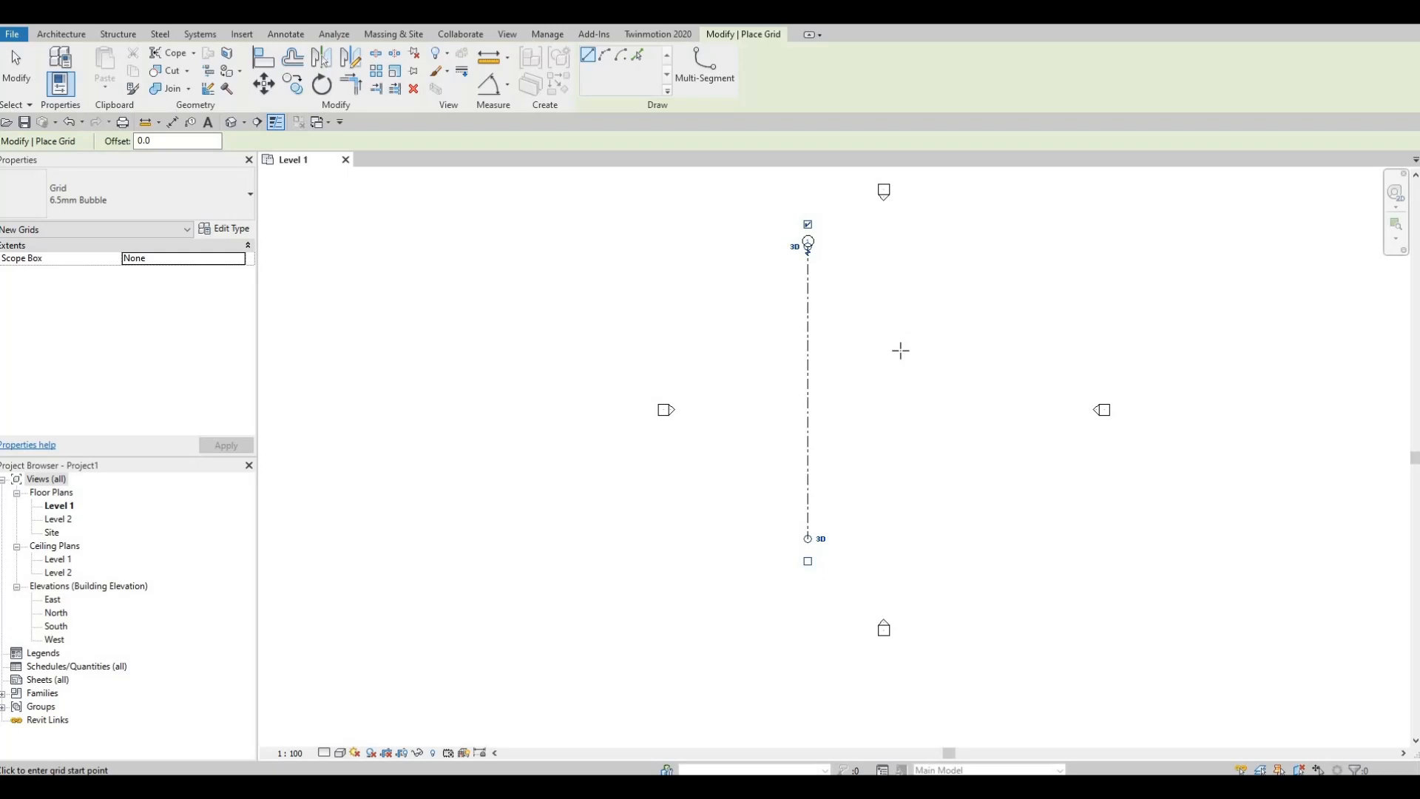
{"action": "key", "text": "Escape"}
{"action": "key", "text": "Escape"}
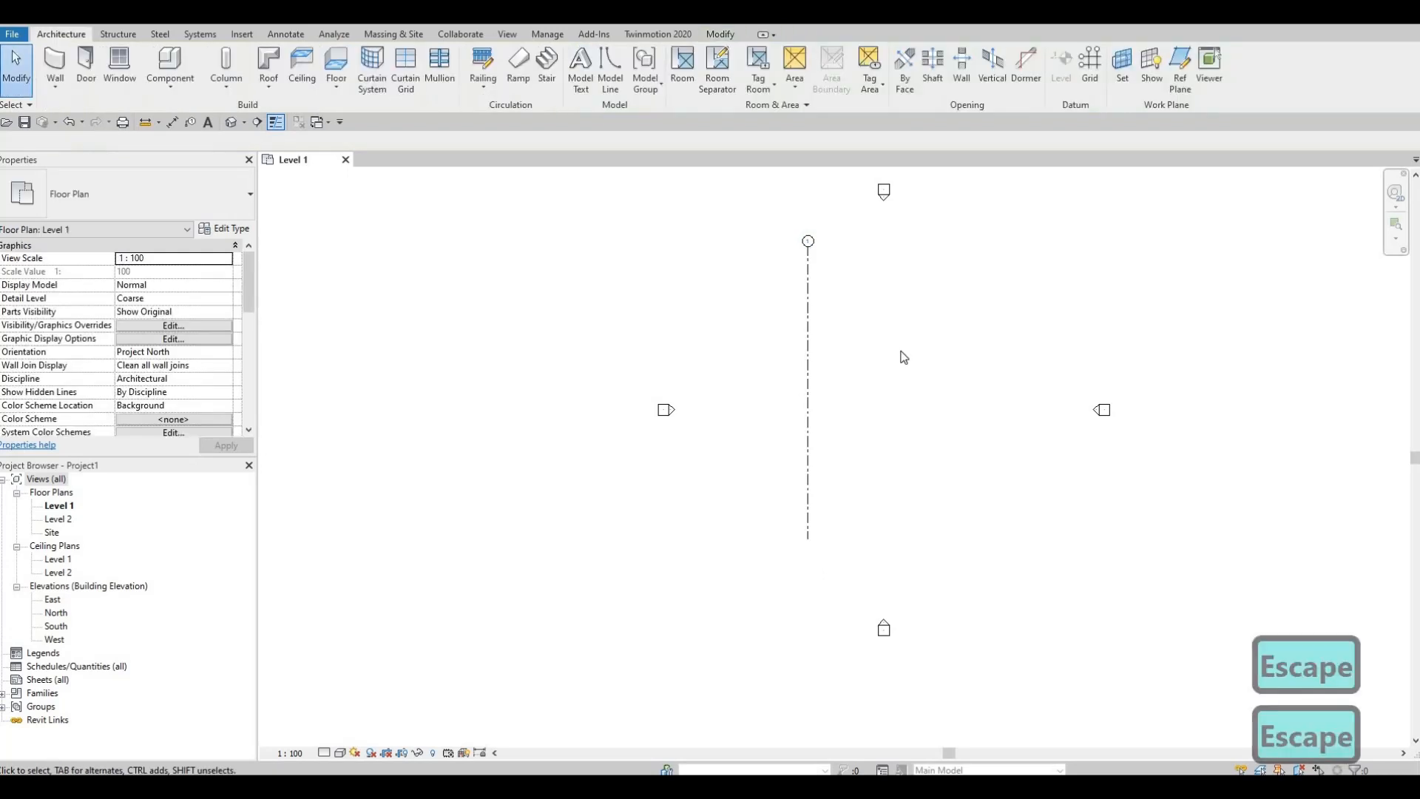
Step: Copy the vertical grid line 1739.07 to the east, with the Copy command's Multiple option enabled
{"action": "left_click", "coordinate": [810, 300]}
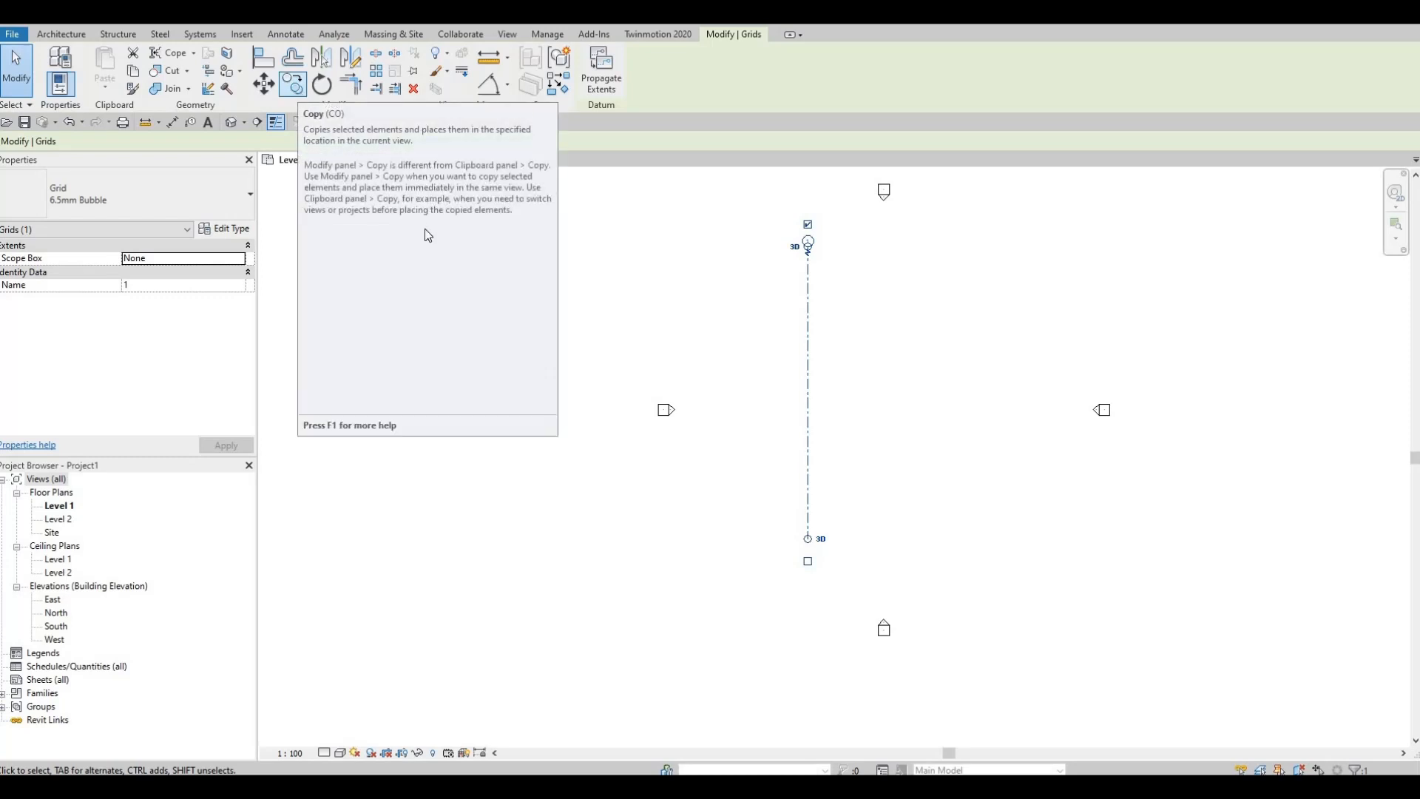
{"action": "key", "text": "c"}
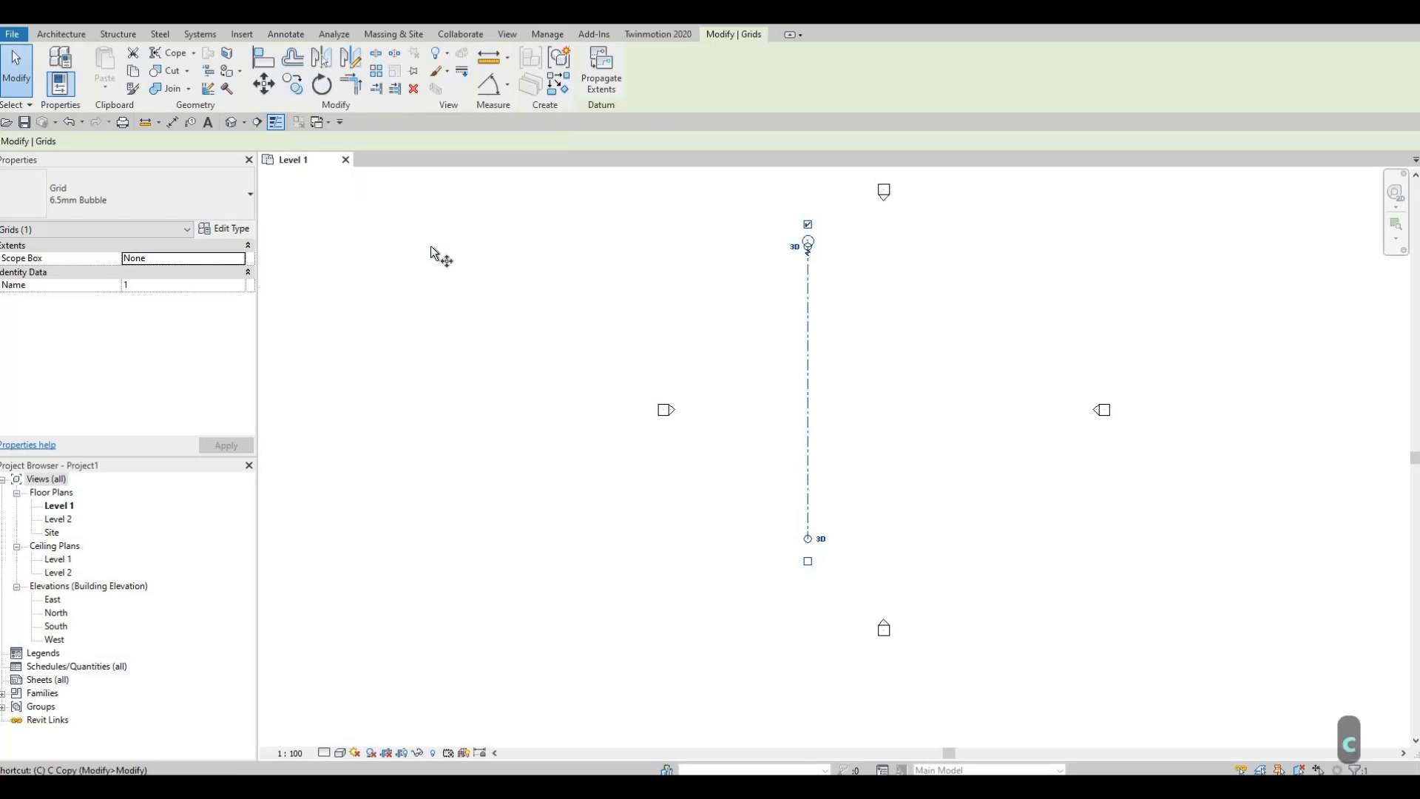
{"action": "key", "text": "o"}
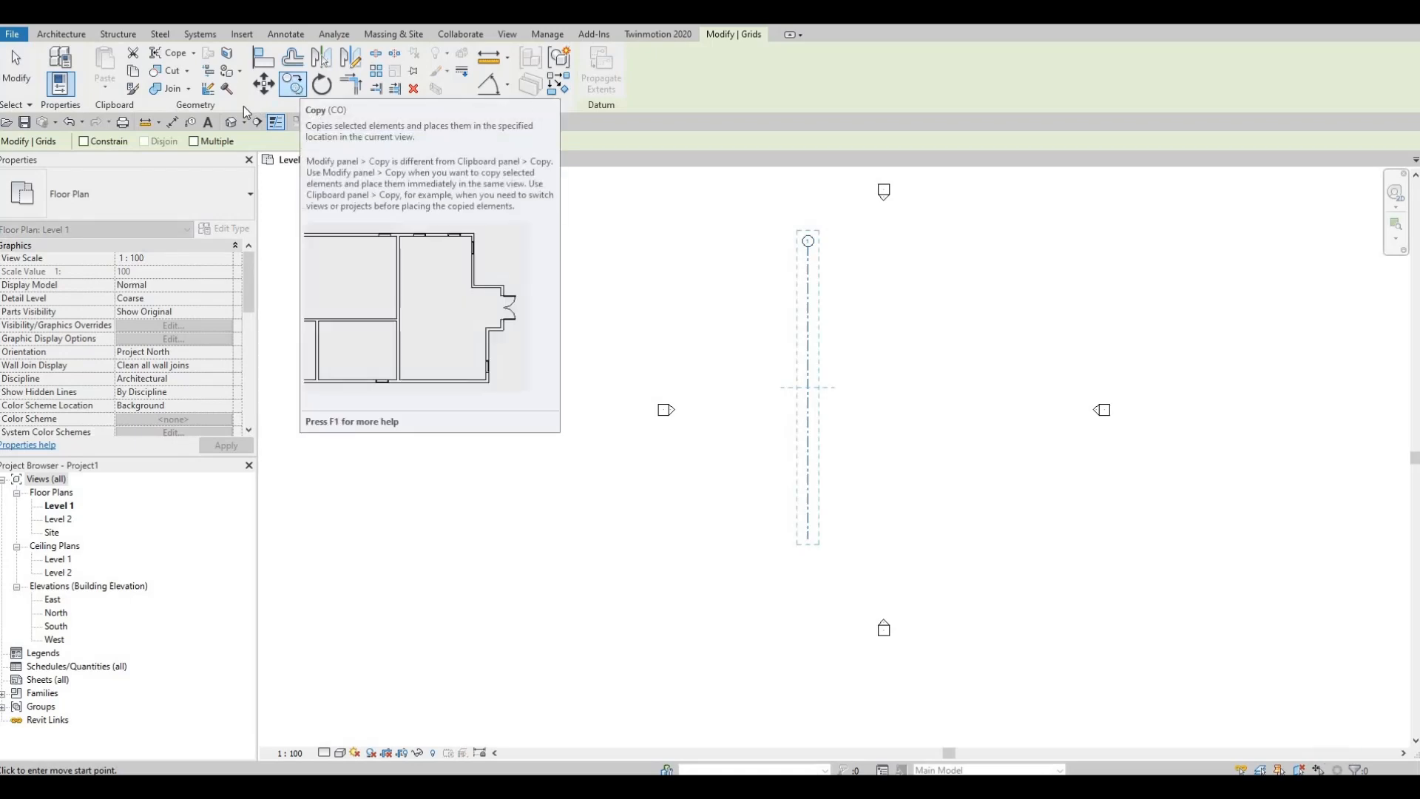
{"action": "left_click", "coordinate": [194, 141]}
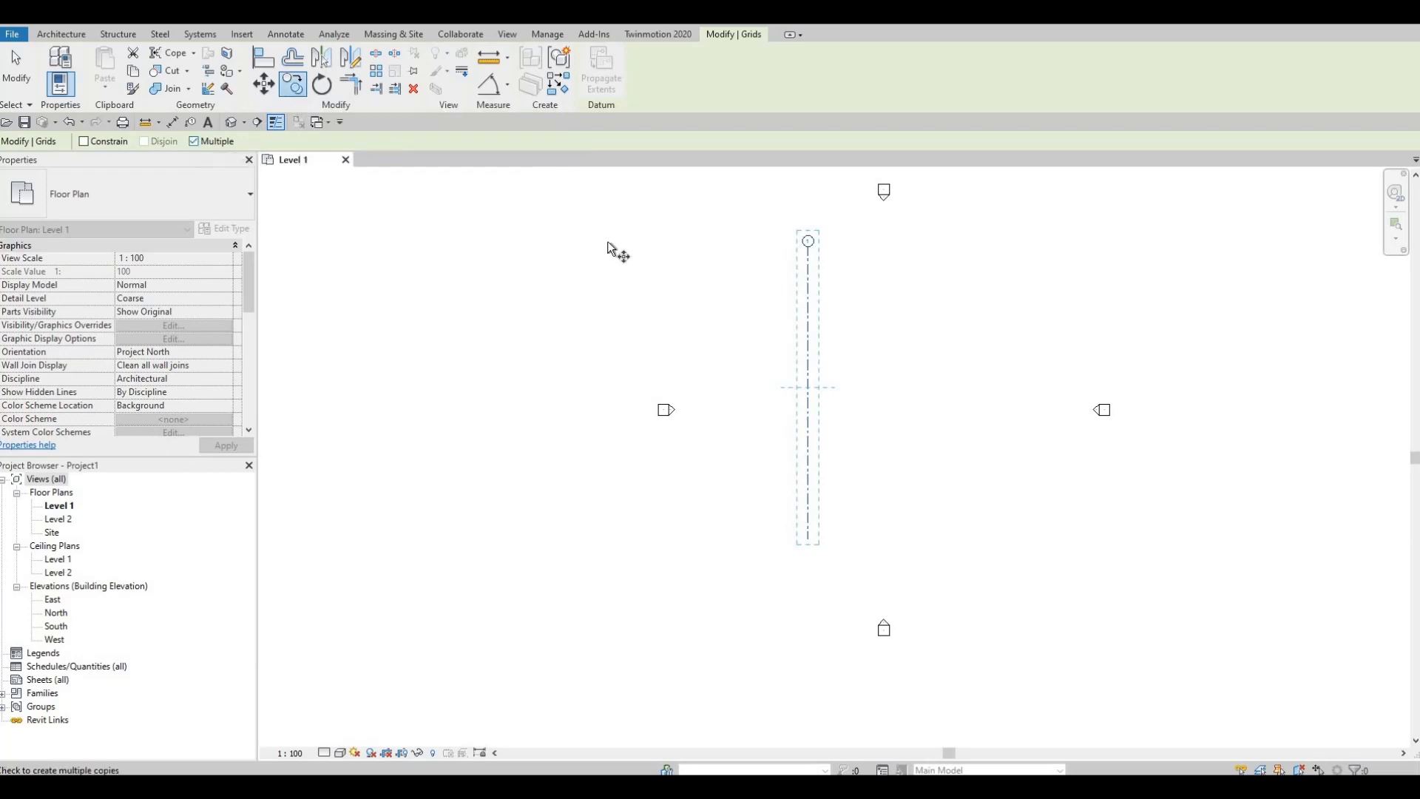
{"action": "left_click", "coordinate": [807, 292]}
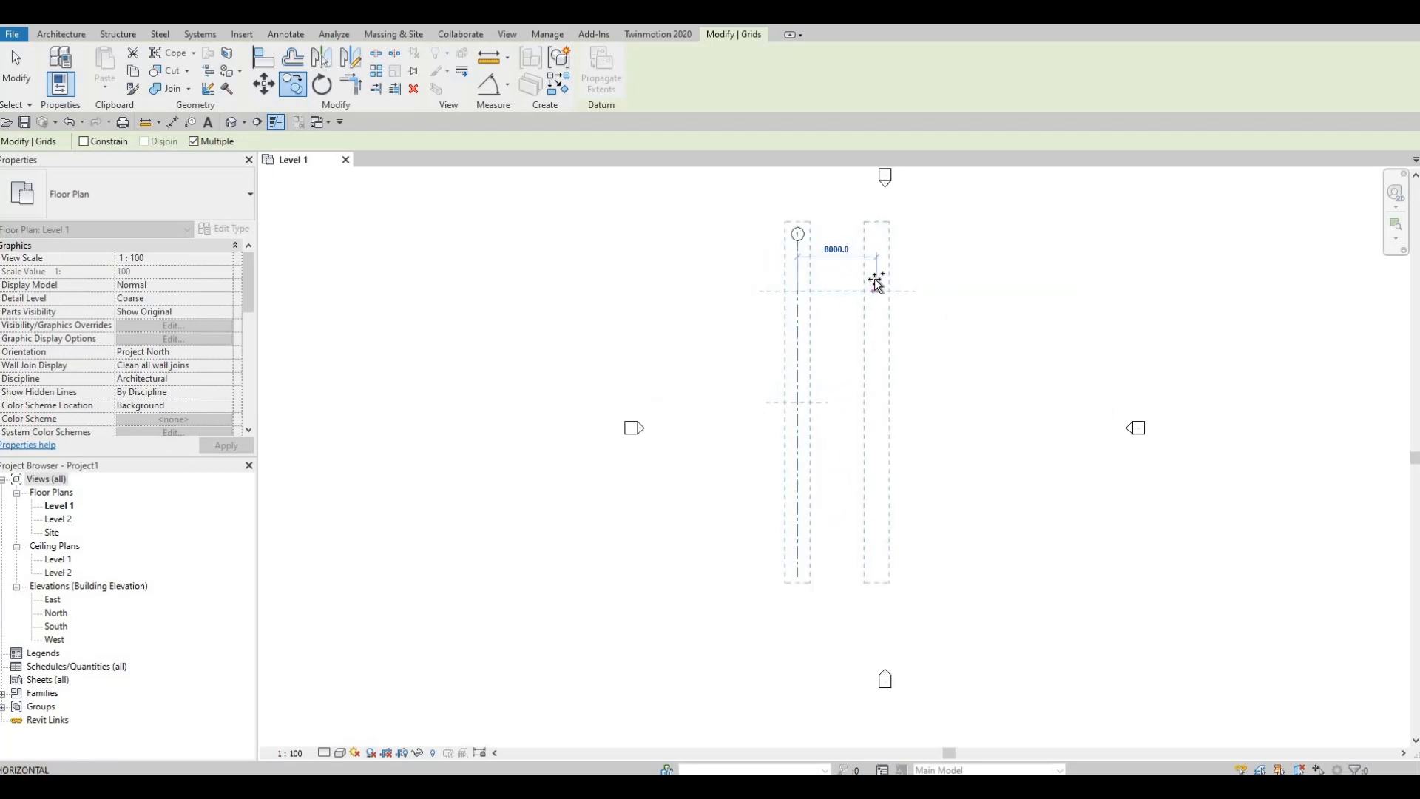
{"action": "scroll", "coordinate": [877, 289], "scroll_direction": "up", "scroll_amount": 1}
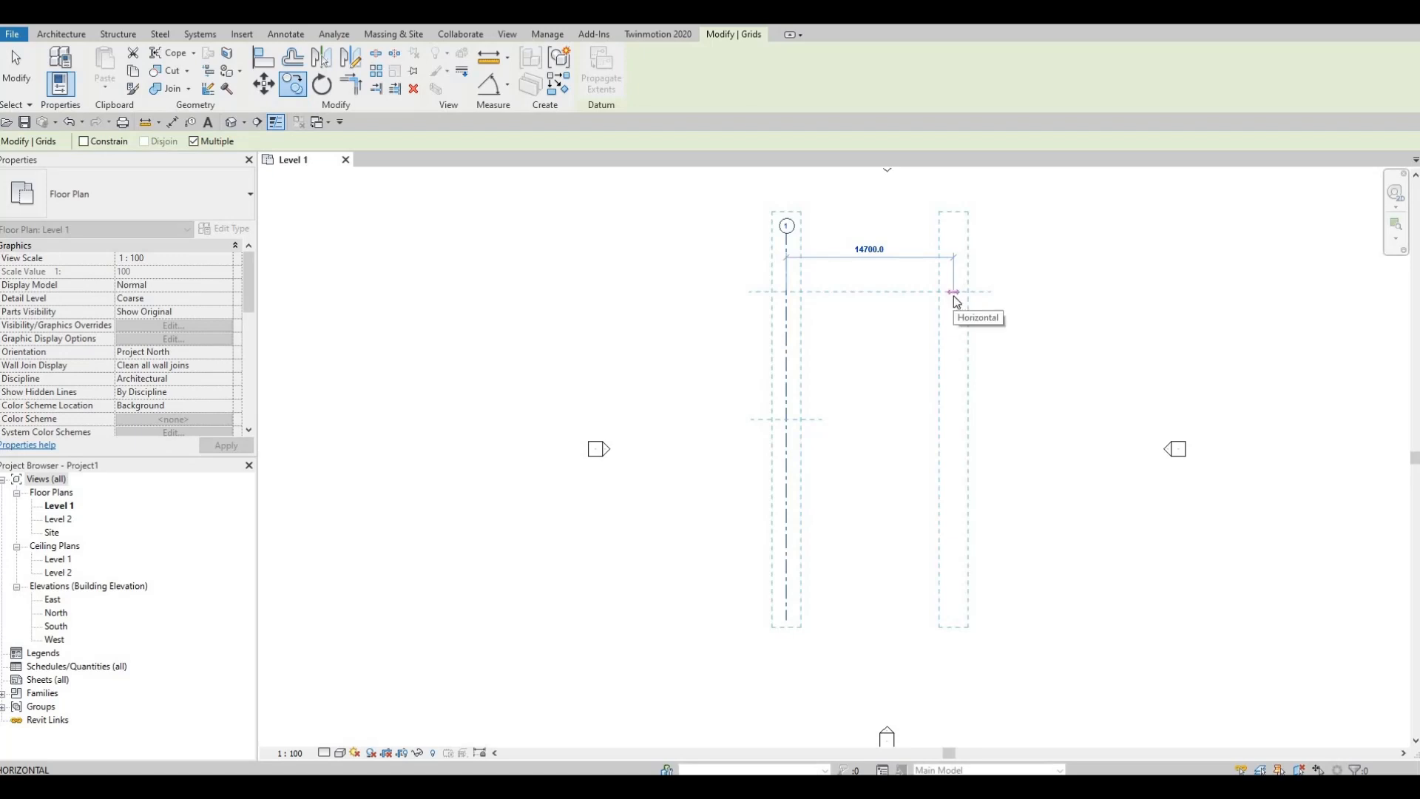
{"action": "type", "text": "17"}
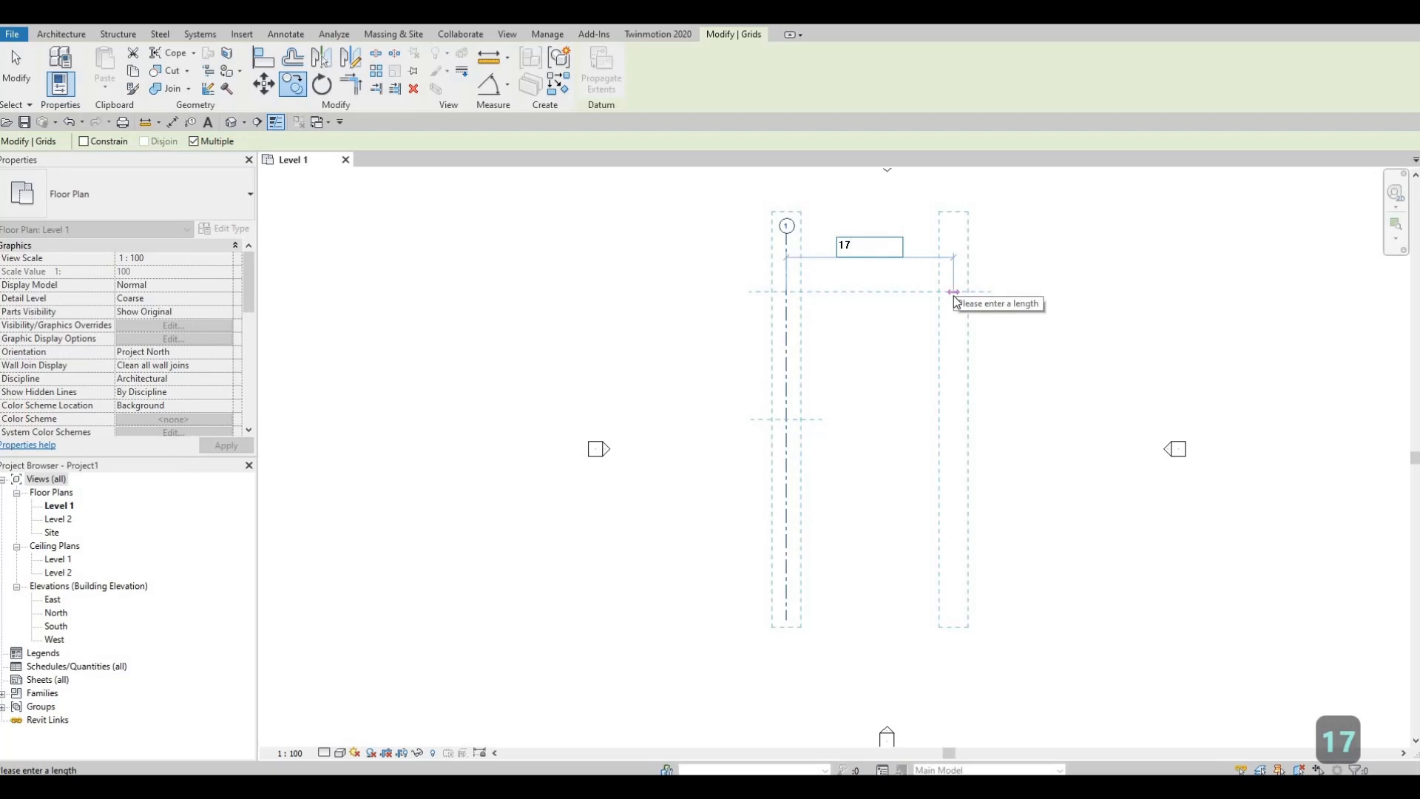
{"action": "type", "text": "39"}
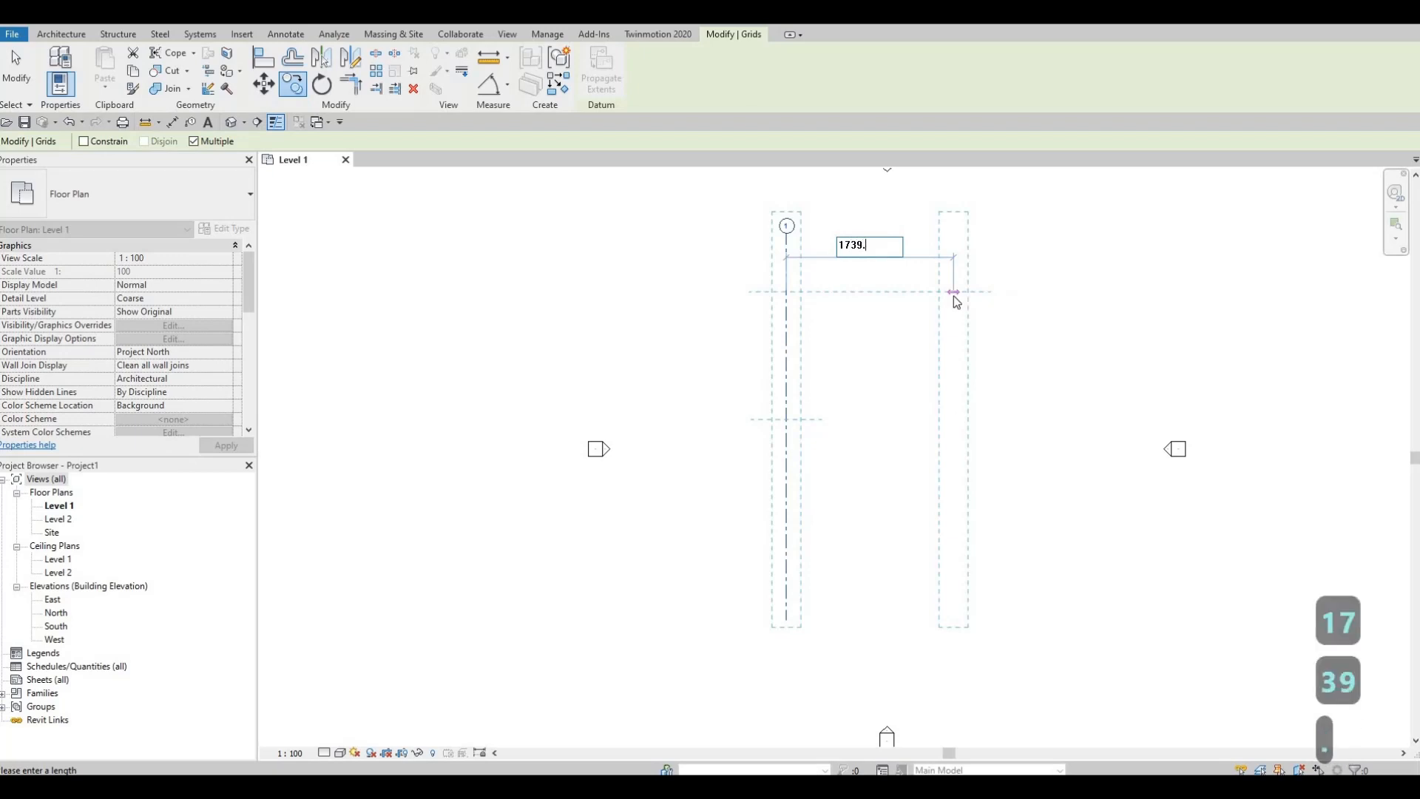
{"action": "type", "text": ".07"}
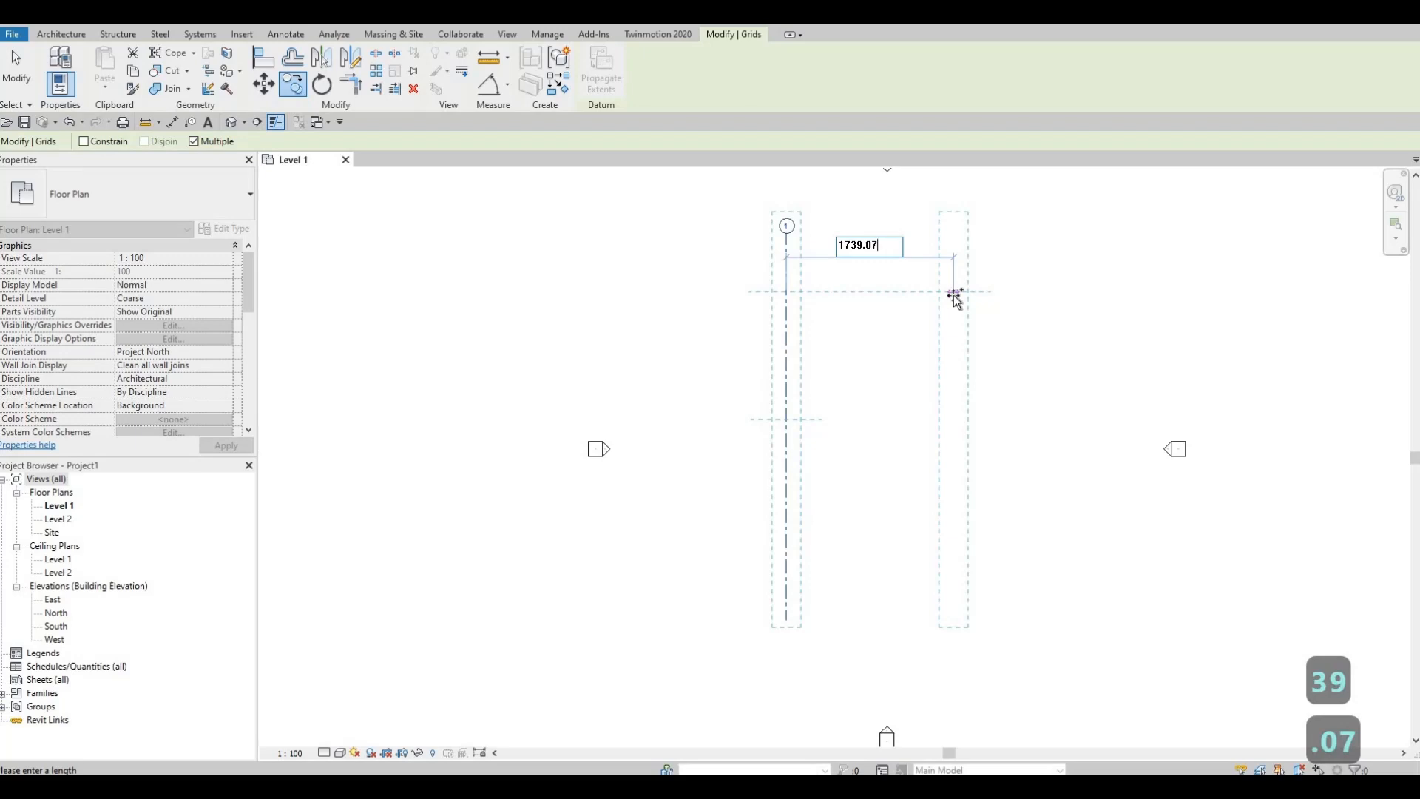
{"action": "key", "text": "Return"}
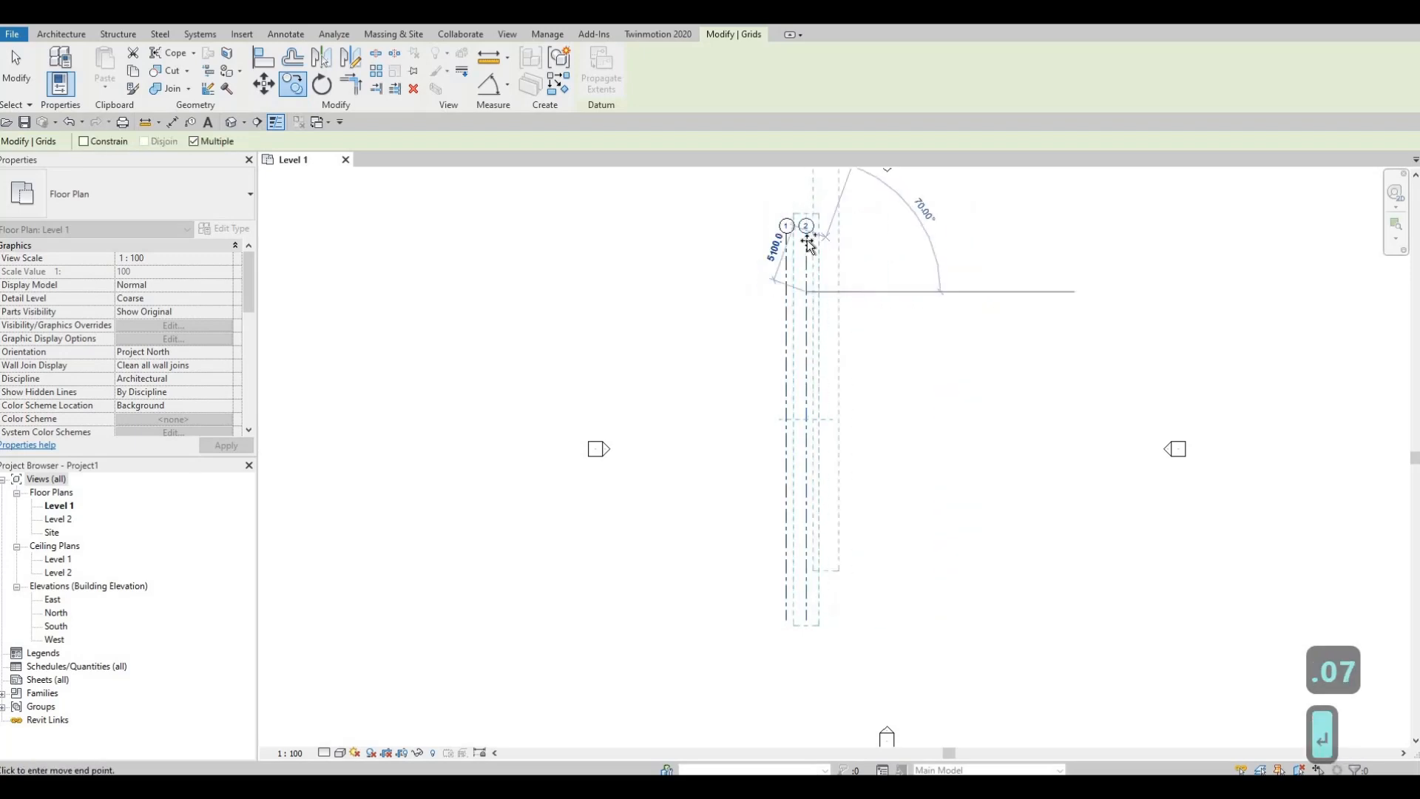
Step: Place another vertical grid copy 2439.01 east of grid 2
{"action": "scroll", "coordinate": [809, 244], "scroll_direction": "up", "scroll_amount": 4}
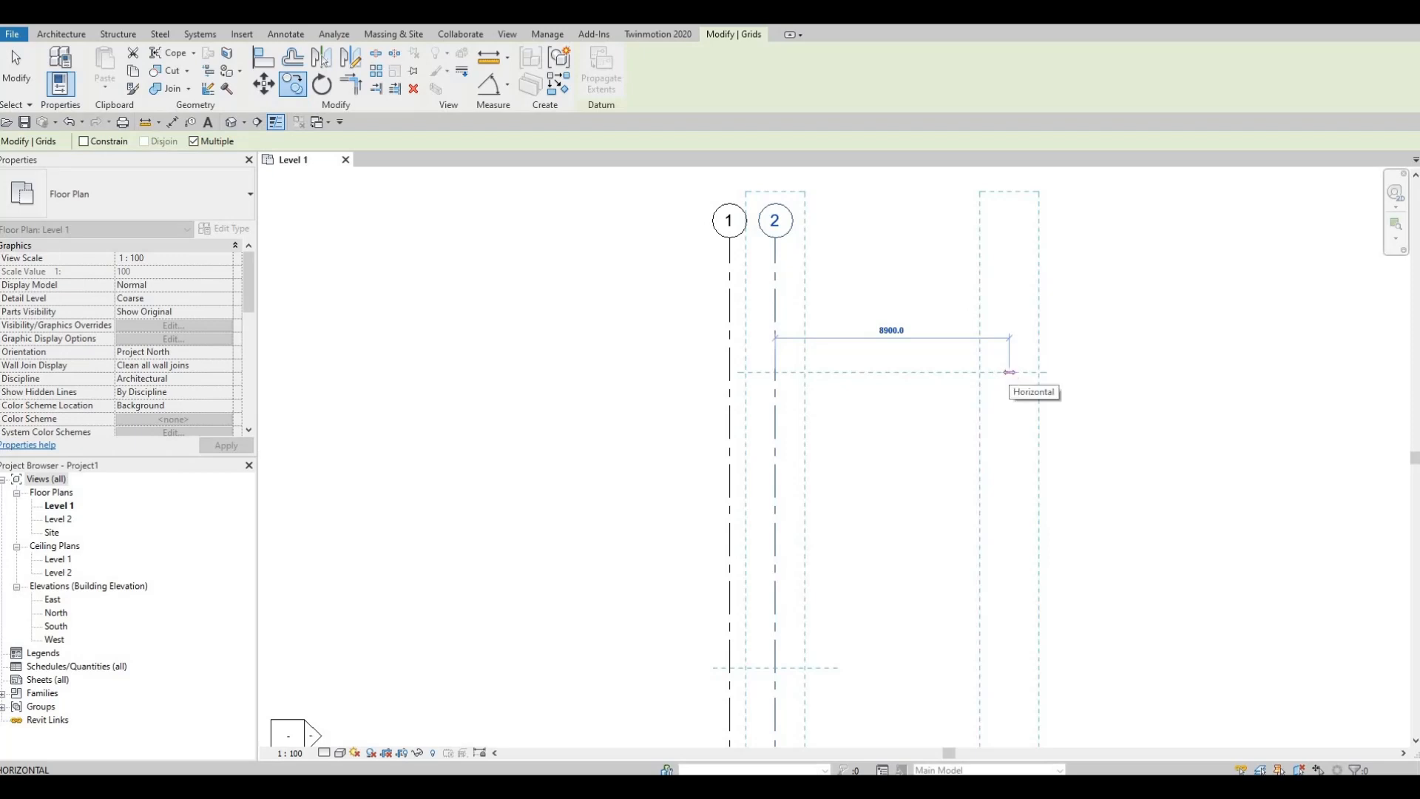
{"action": "type", "text": "24"}
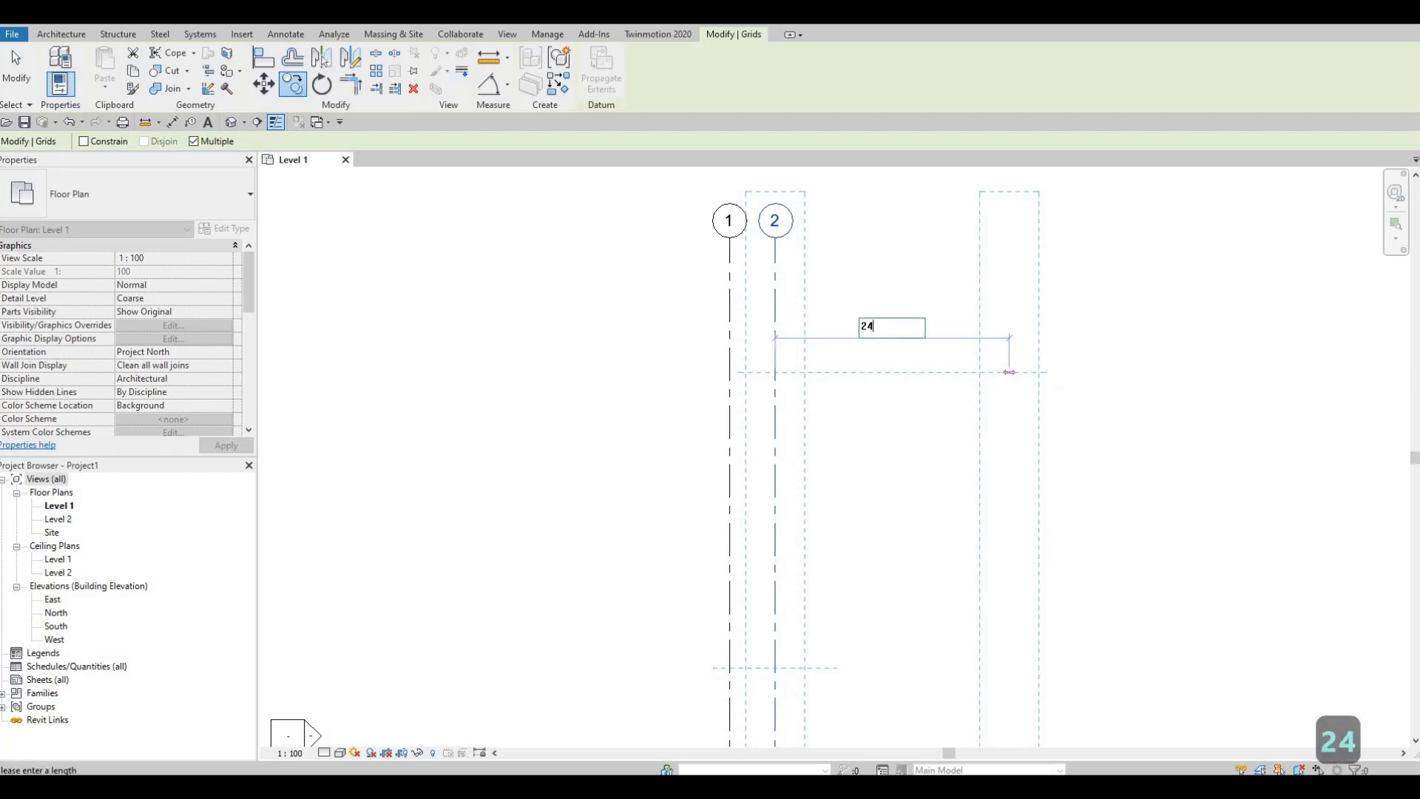
{"action": "type", "text": "39.01"}
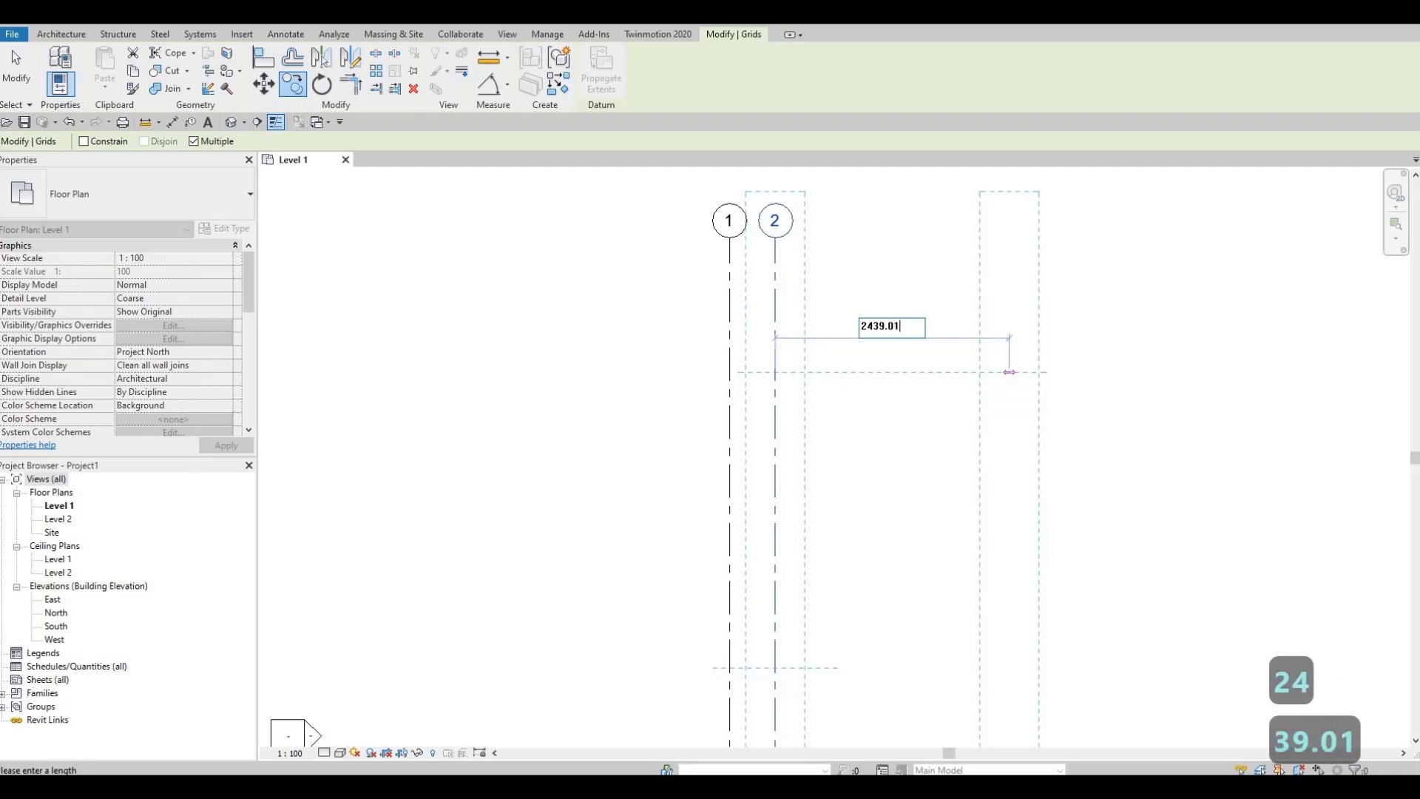
{"action": "key", "text": "Return"}
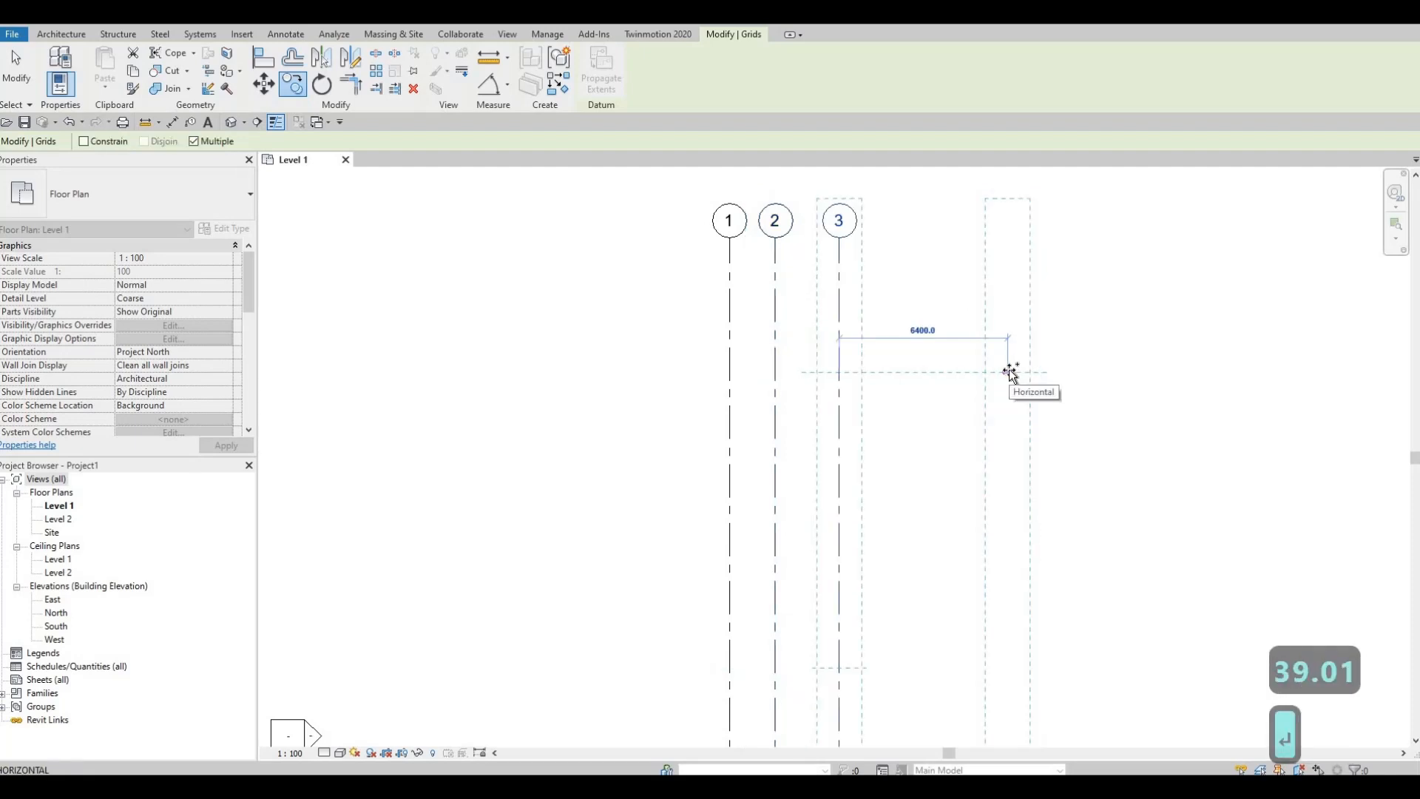
Step: Place the last vertical grid copy 3658.51 east of grid 3 and finish copying
{"action": "type", "text": "36"}
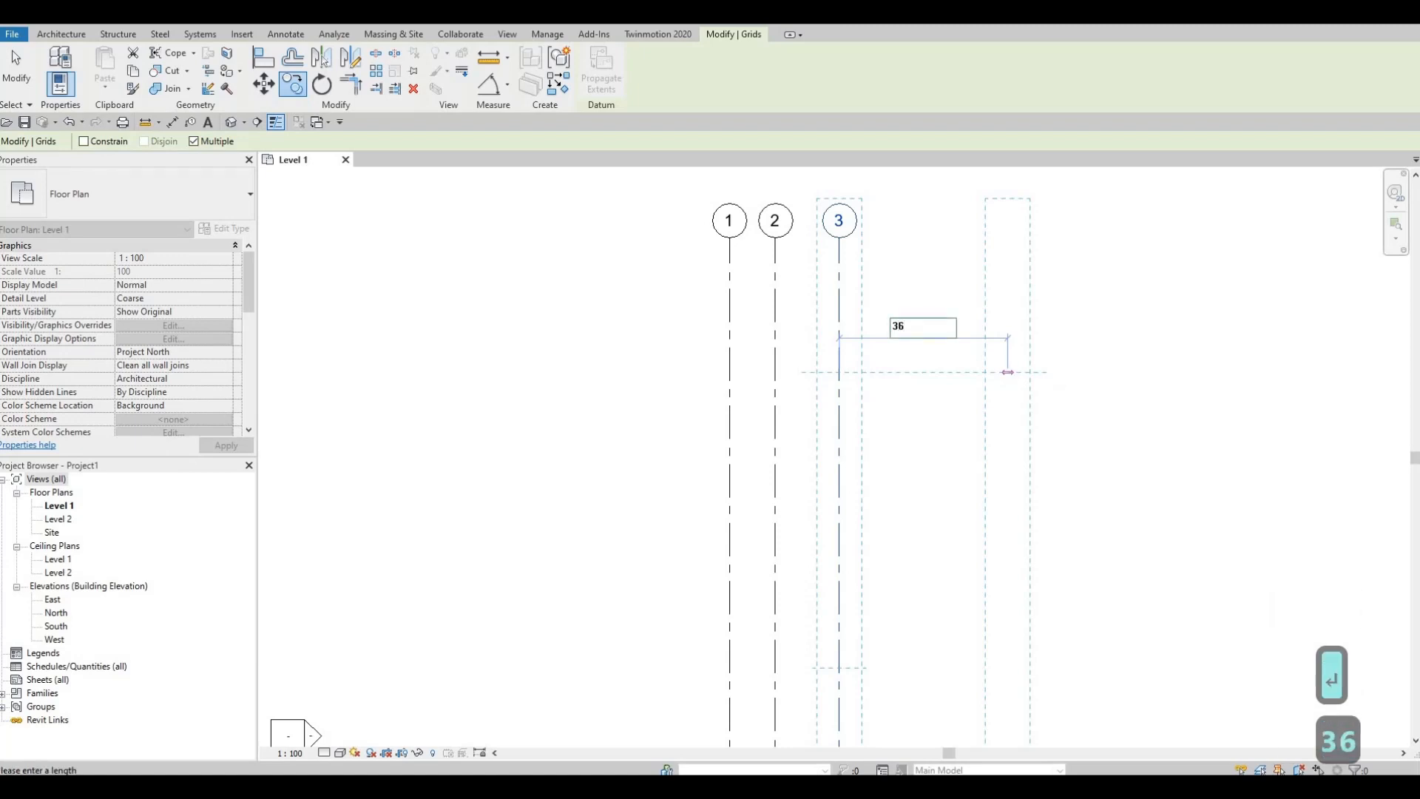
{"action": "type", "text": "58.5"}
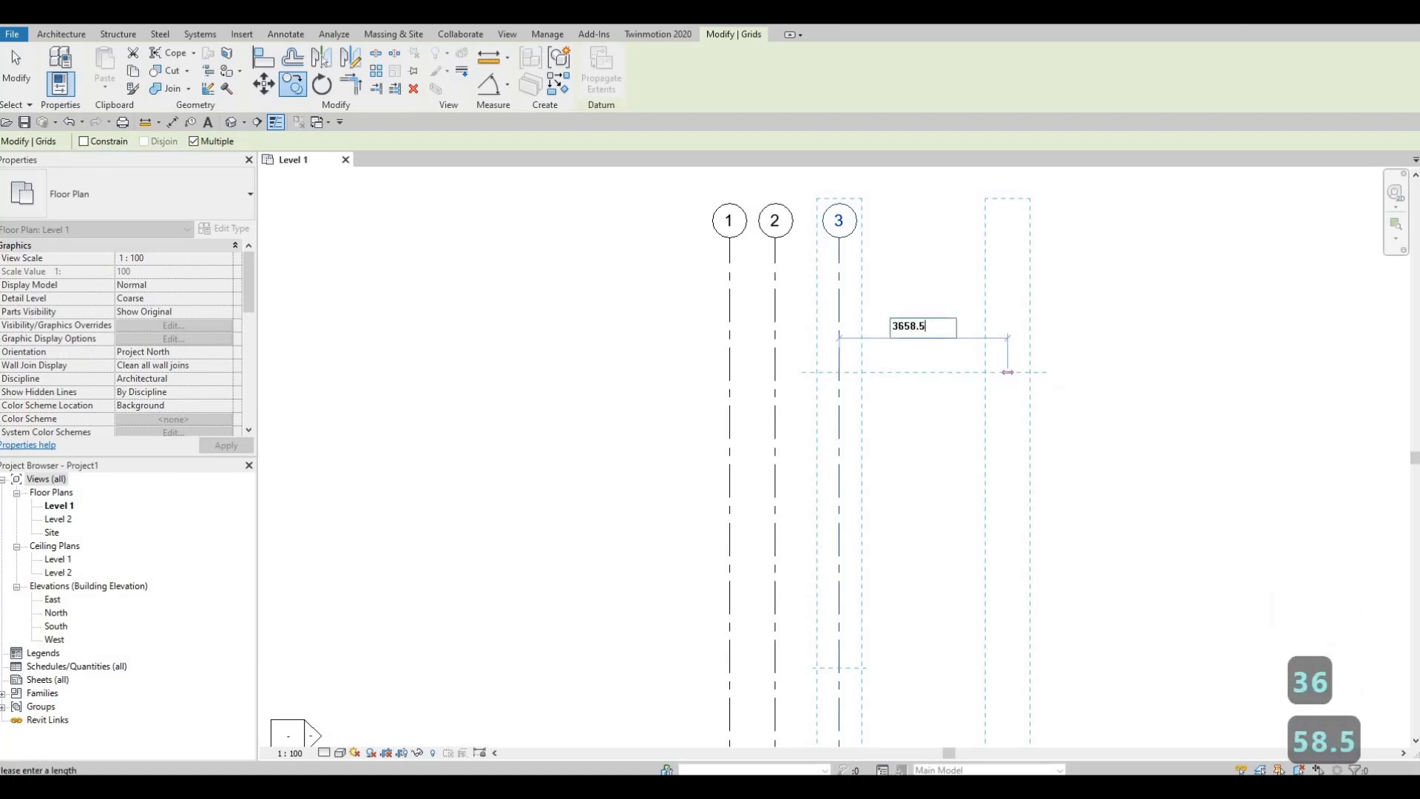
{"action": "type", "text": "1"}
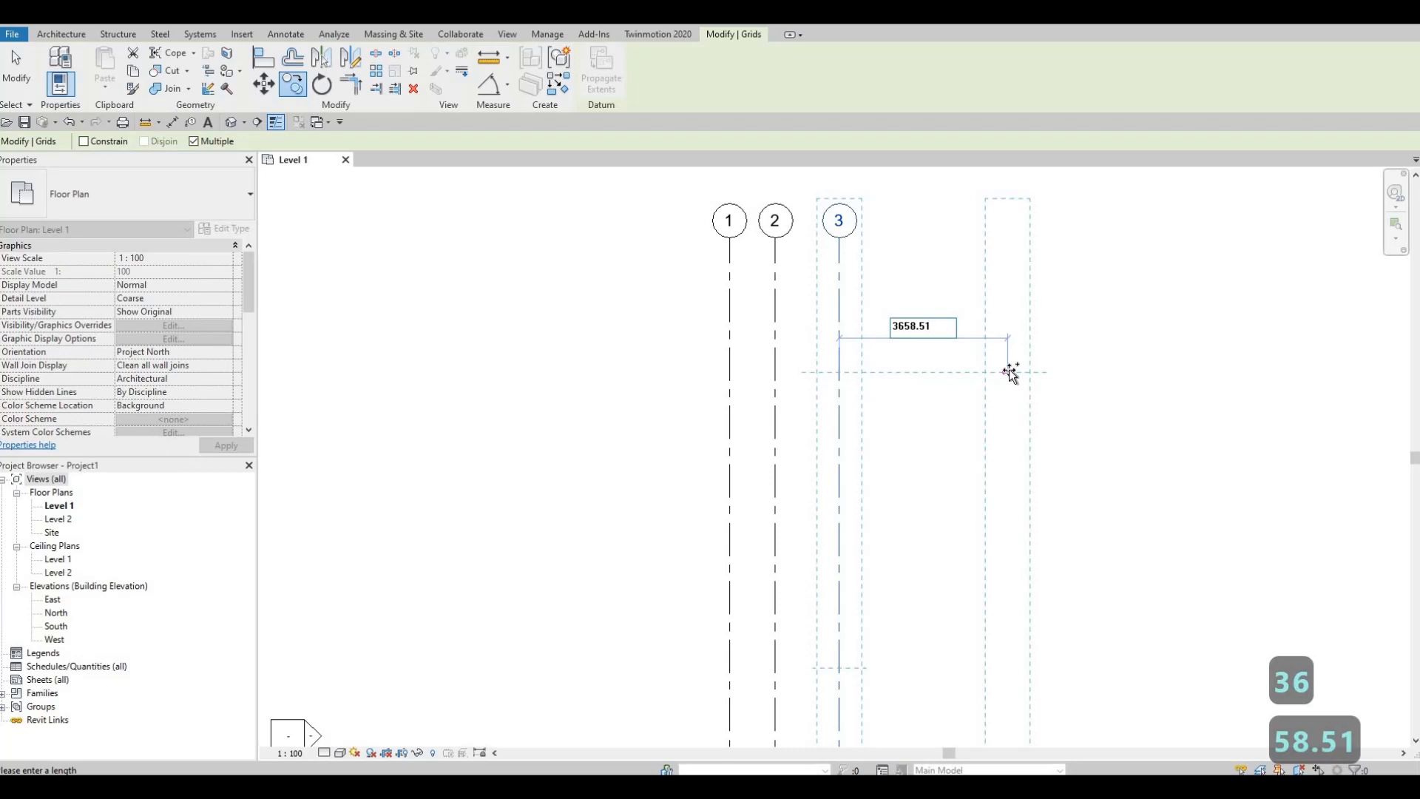
{"action": "key", "text": "Return"}
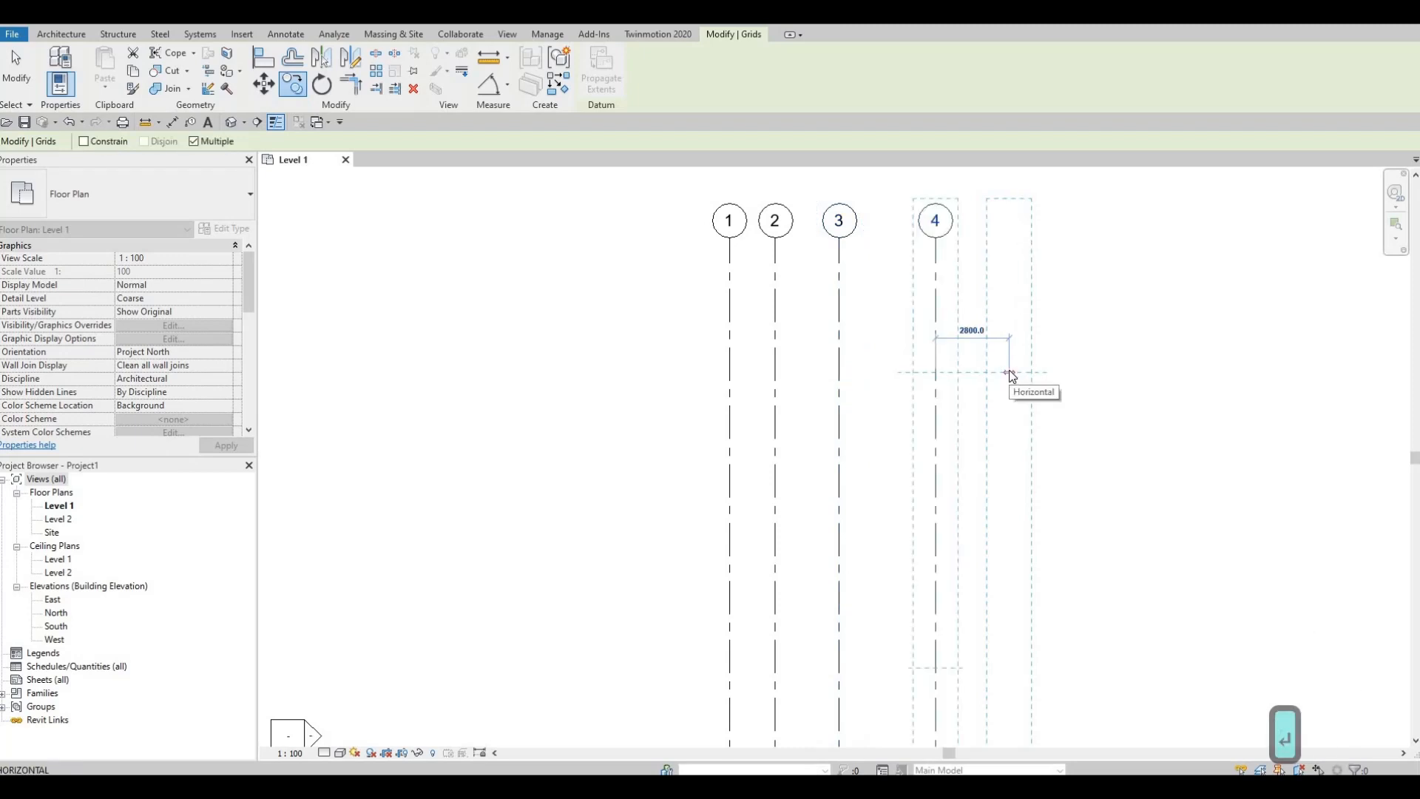
{"action": "key", "text": "Escape"}
{"action": "key", "text": "Escape"}
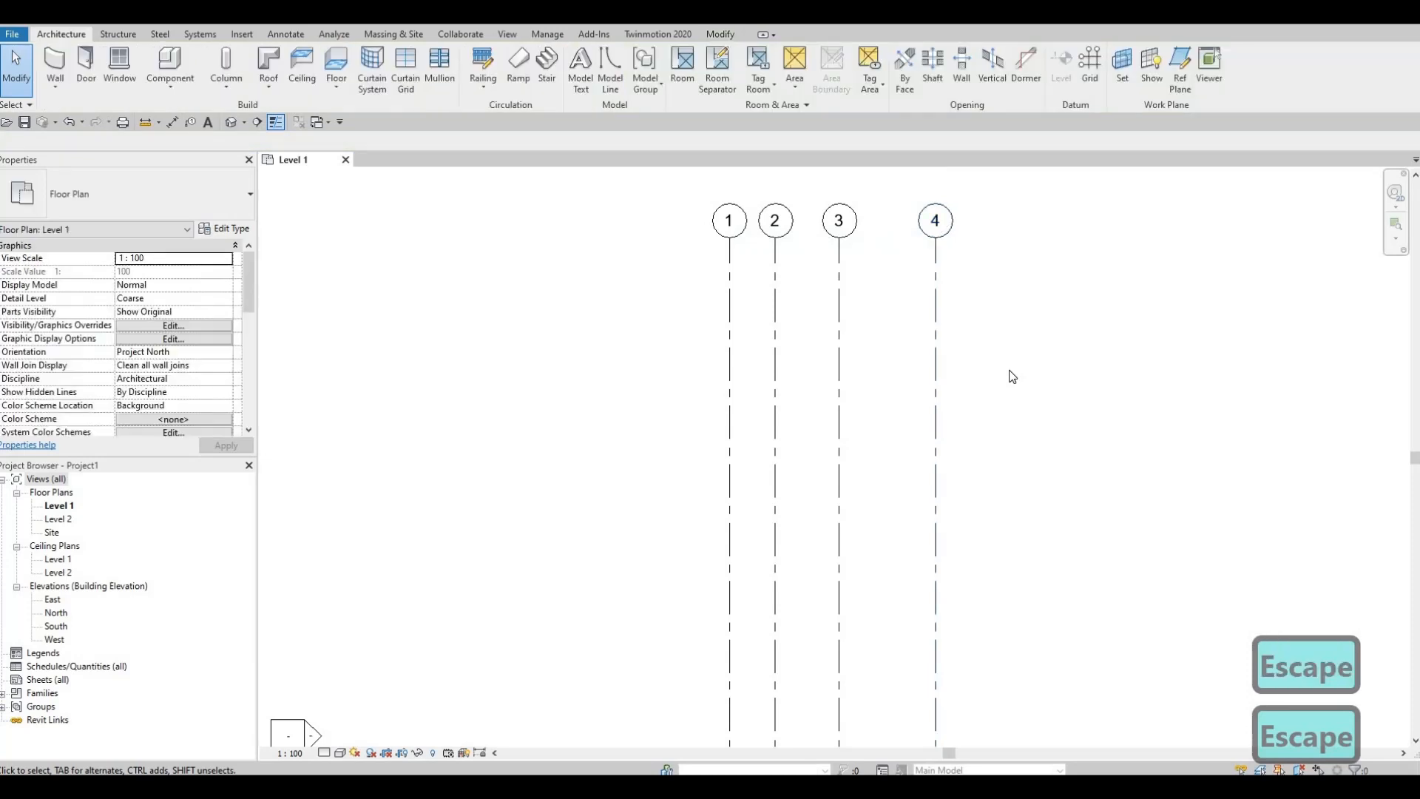
Step: Draw a horizontal grid line from east to west across the upper part of the four vertical grids
{"action": "scroll", "coordinate": [1013, 377], "scroll_direction": "down", "scroll_amount": 4}
{"action": "middle_click_drag", "start_coordinate": [1022, 498], "coordinate": [963, 399]}
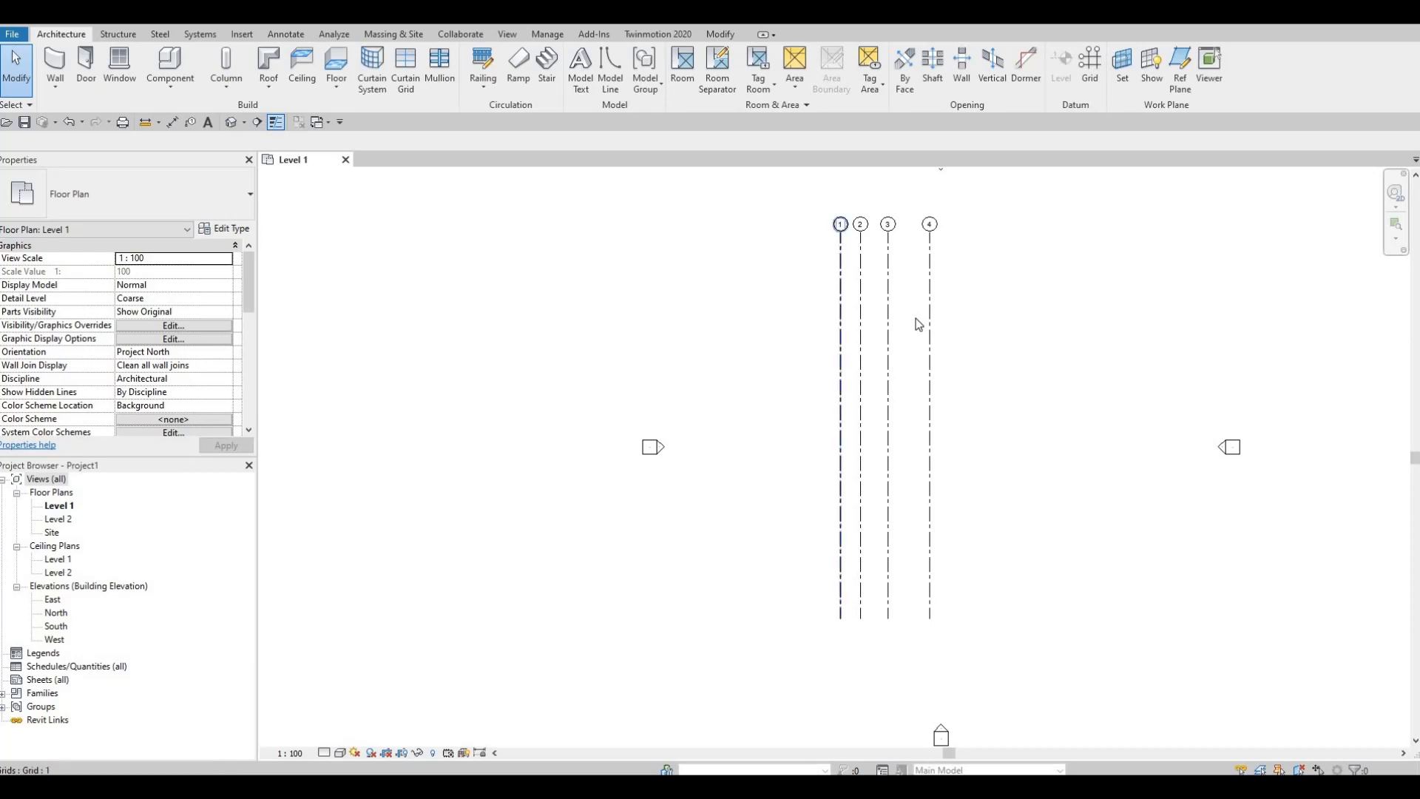
{"action": "key", "text": "g"}
{"action": "key", "text": "r"}
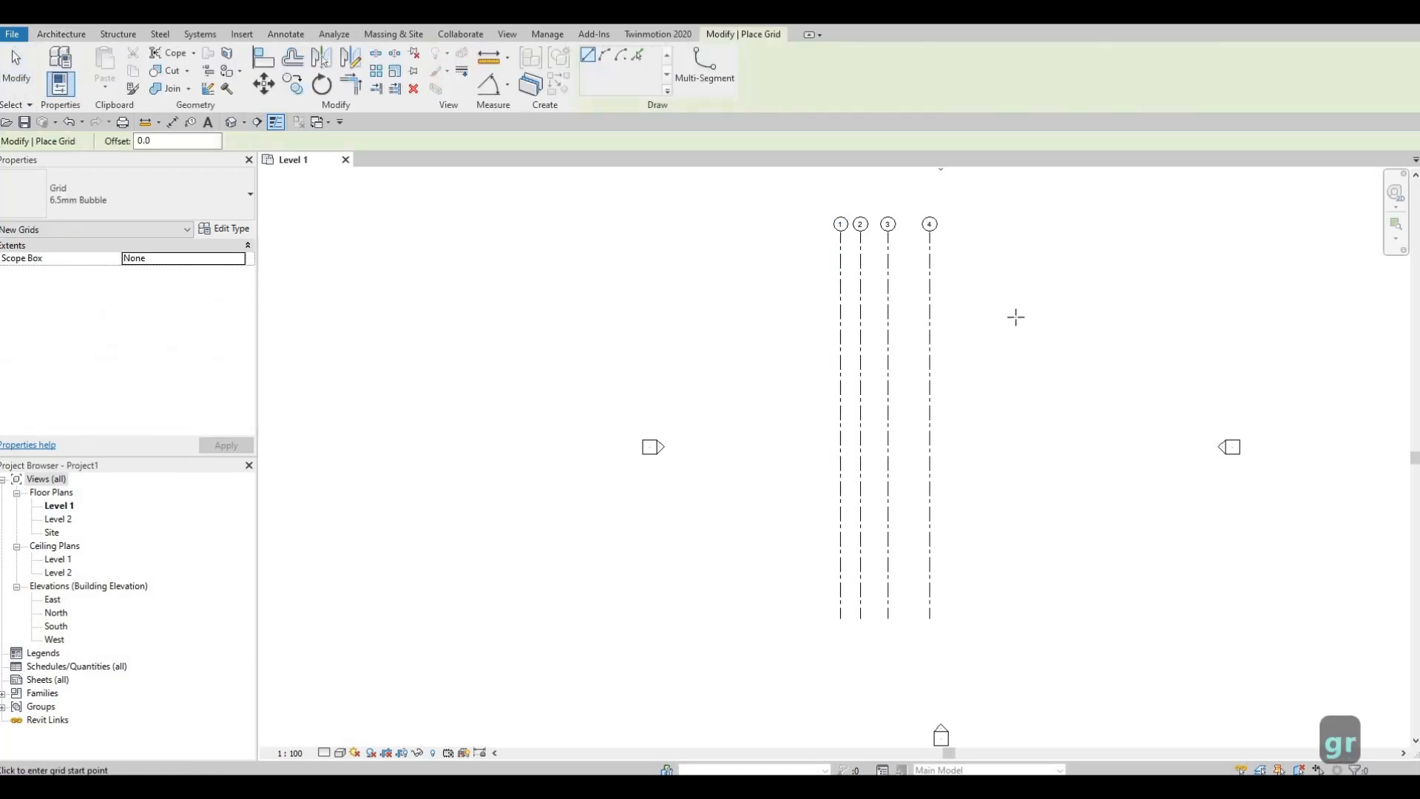
{"action": "left_click", "coordinate": [1015, 318]}
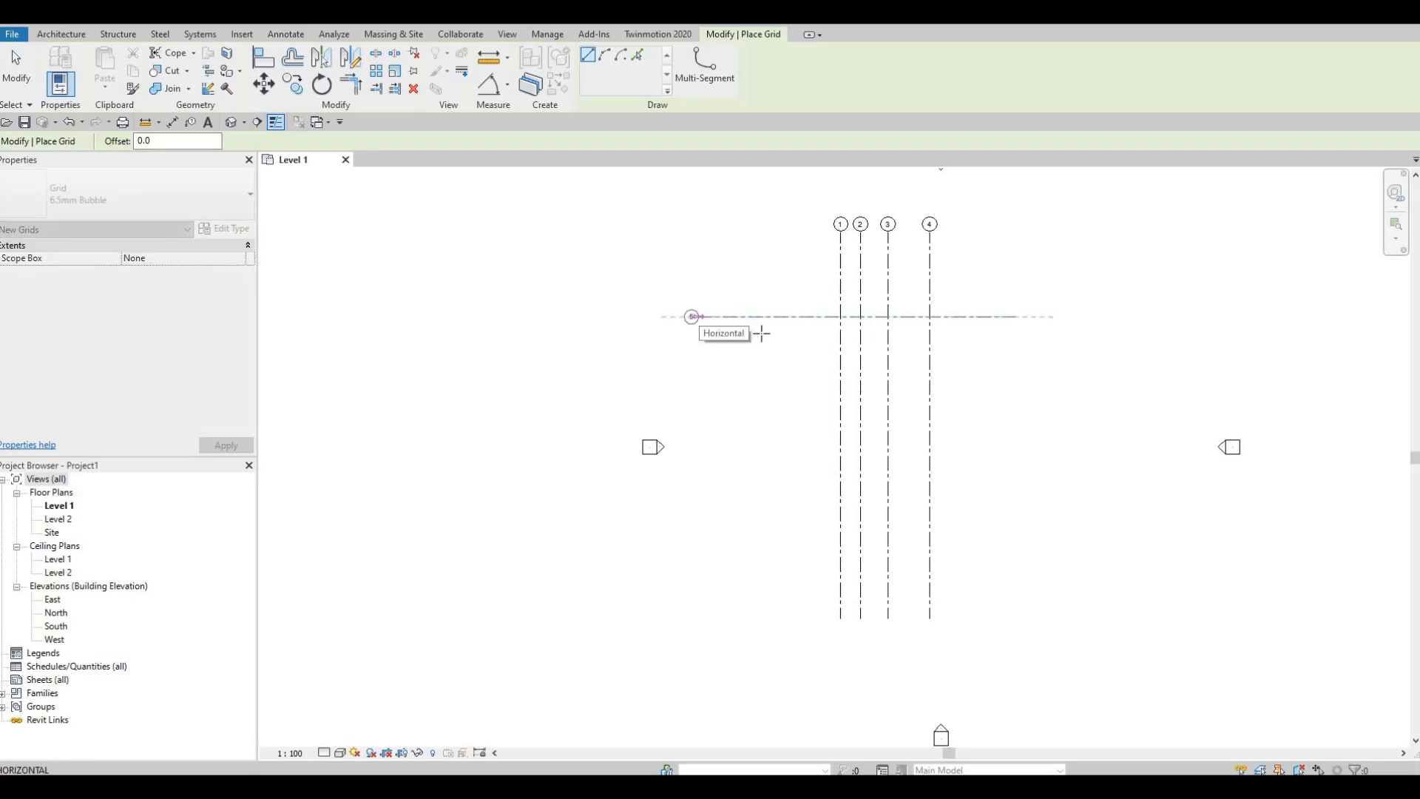
{"action": "left_click", "coordinate": [693, 316]}
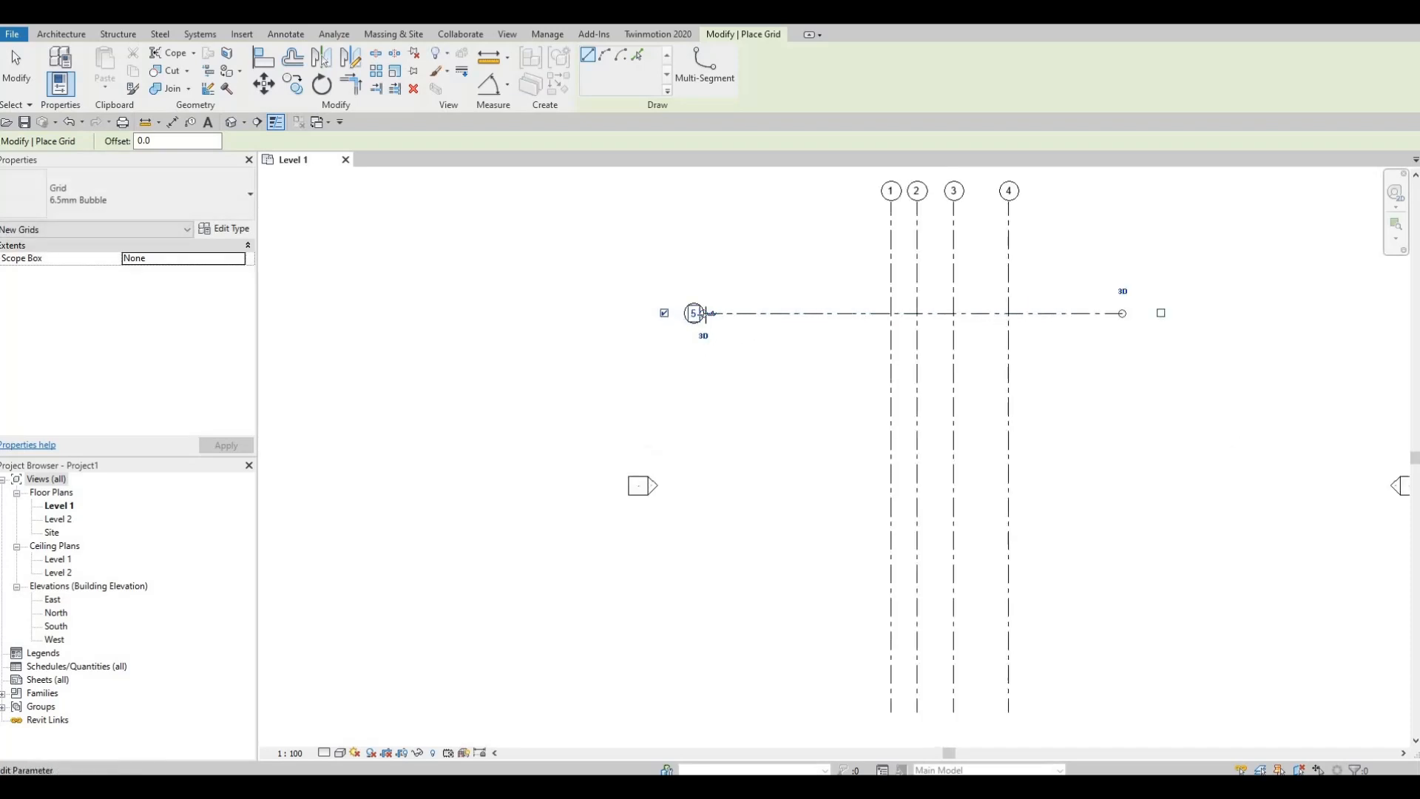
{"action": "scroll", "coordinate": [695, 312], "scroll_direction": "up", "scroll_amount": 5}
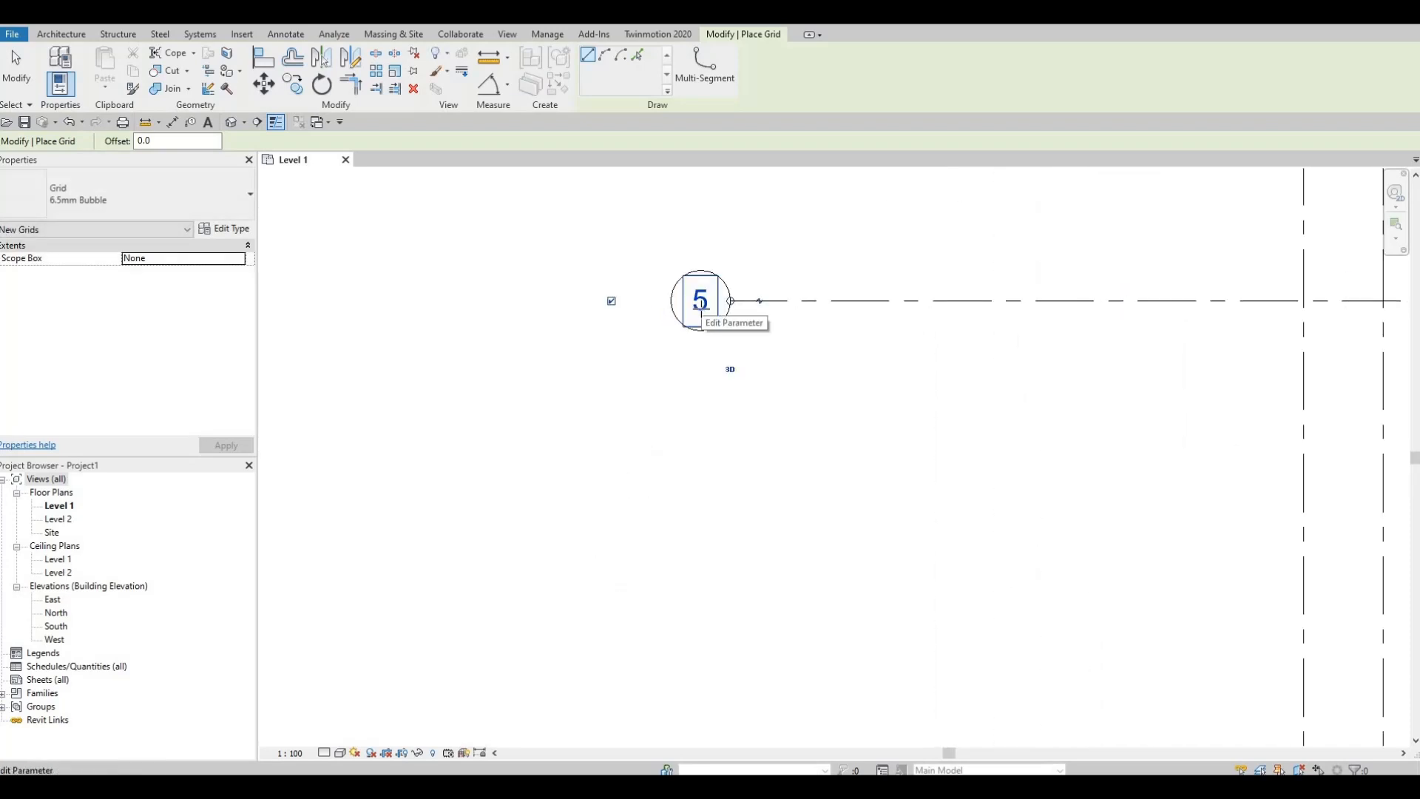
{"action": "key", "text": "Escape"}
{"action": "key", "text": "Escape"}
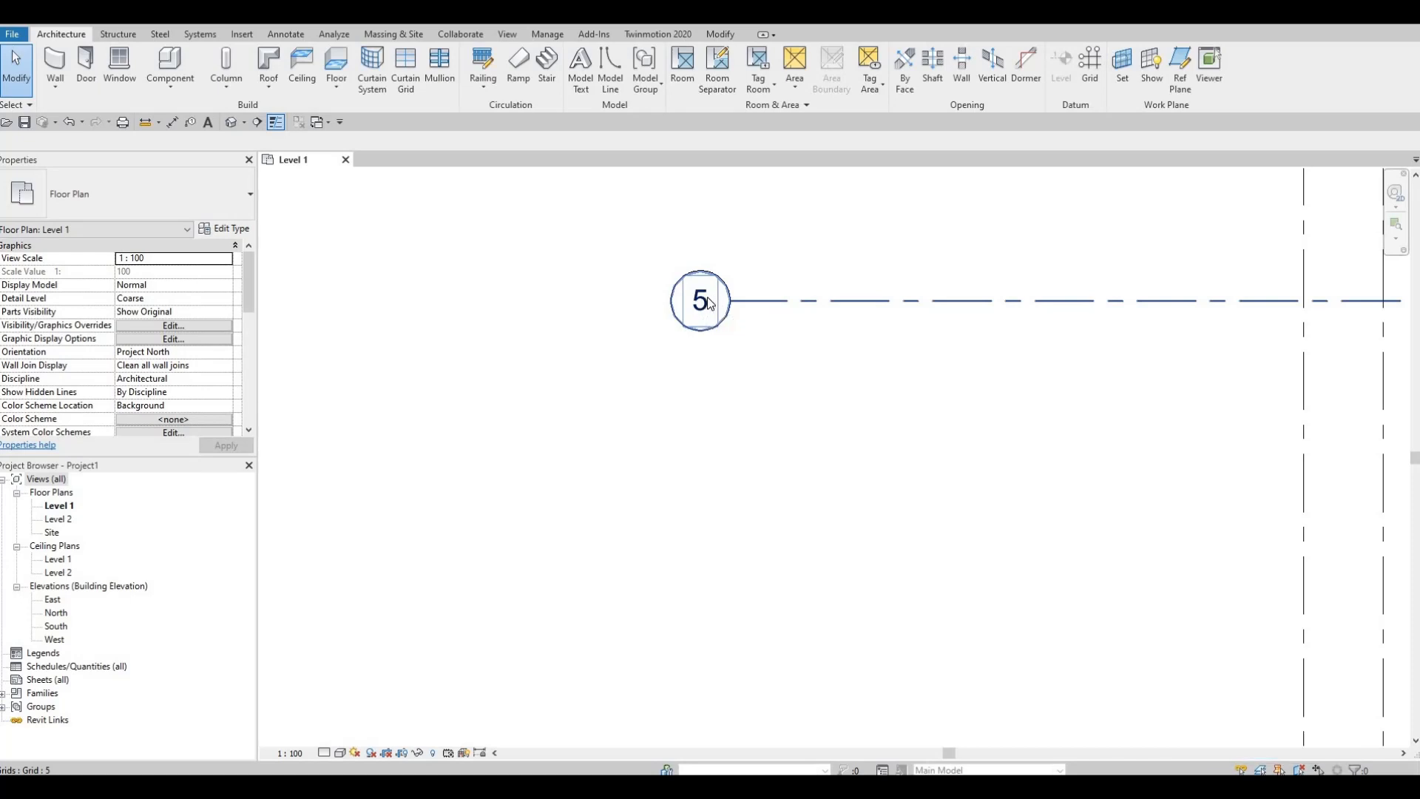
Step: Rename the horizontal grid line from 5 to A in its grid bubble
{"action": "left_click", "coordinate": [706, 303]}
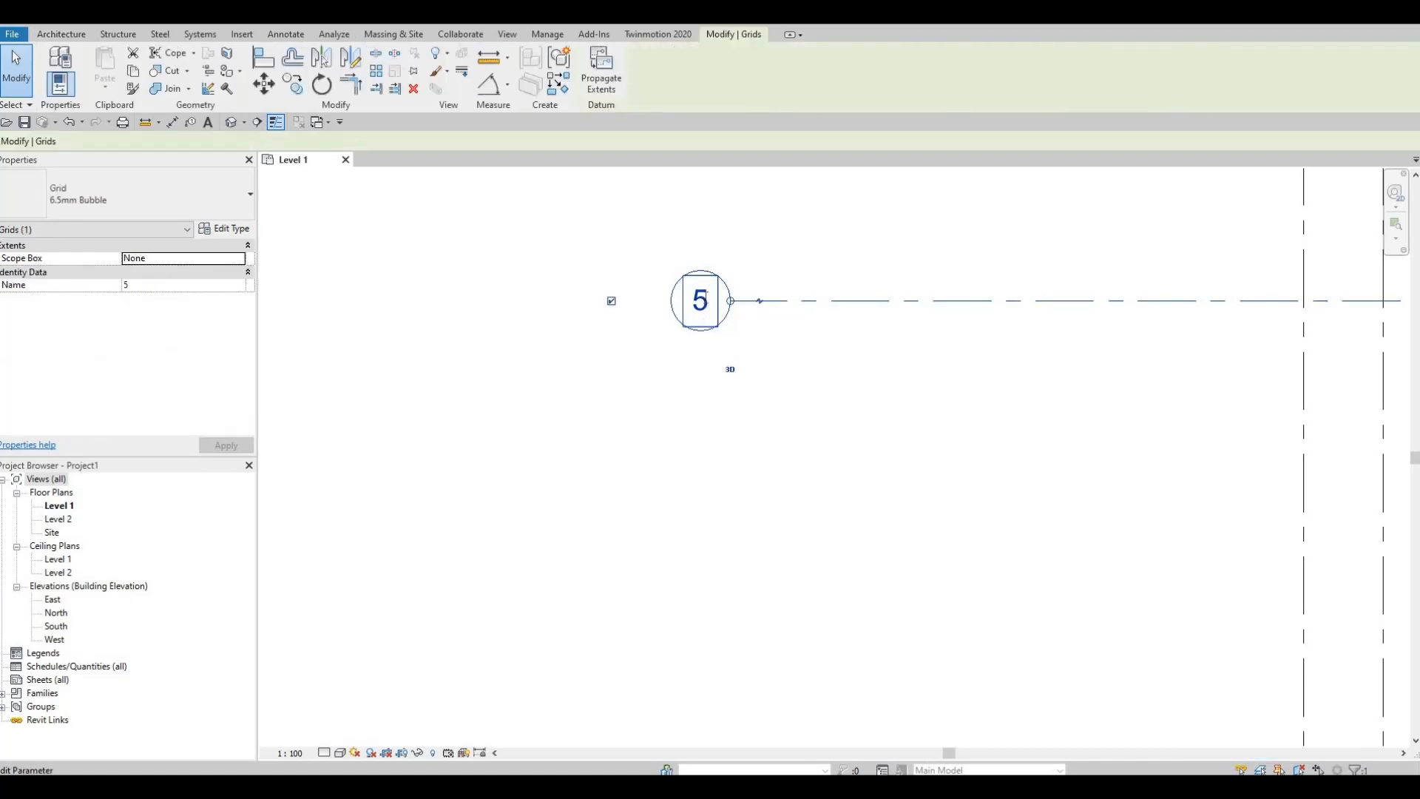
{"action": "left_click", "coordinate": [706, 301]}
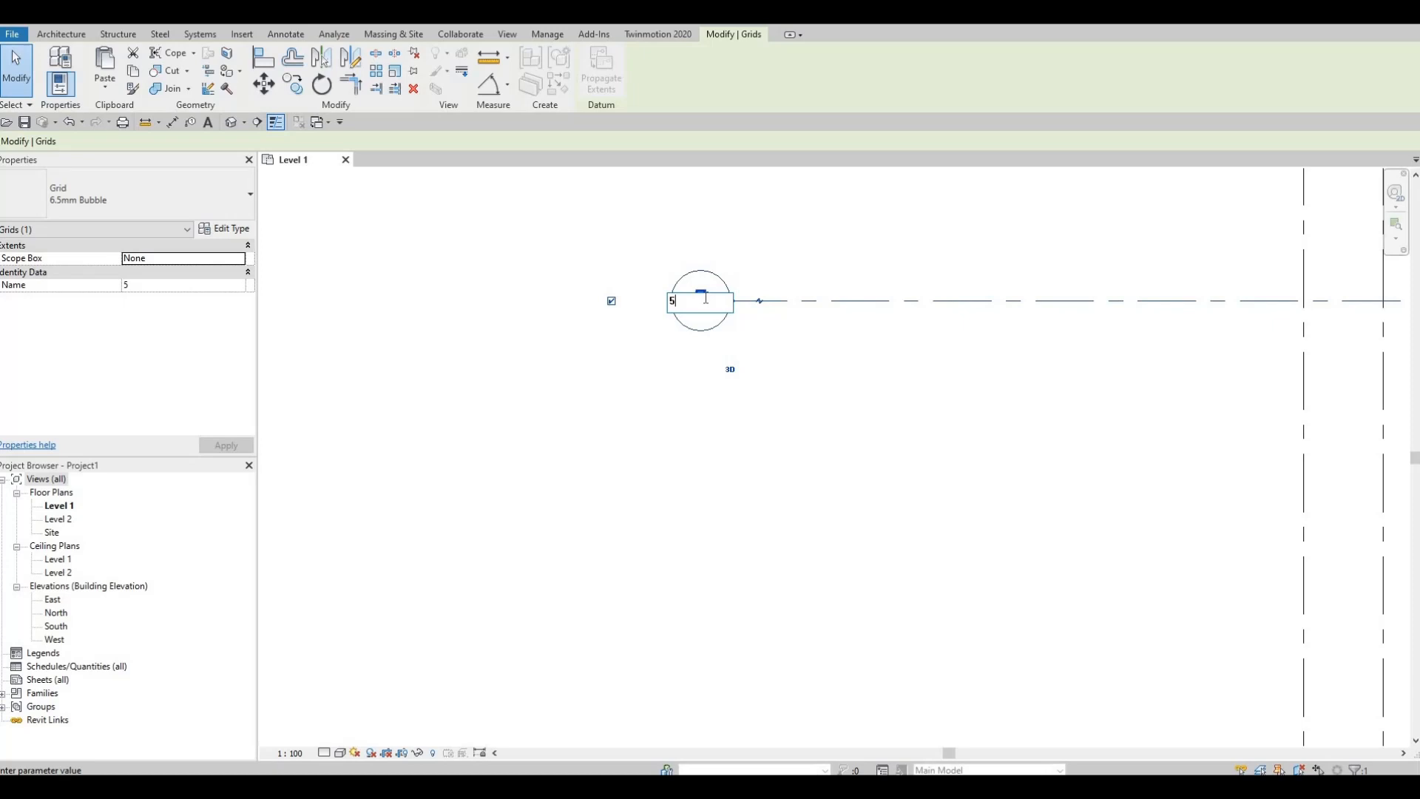
{"action": "key", "text": "BackSpace"}
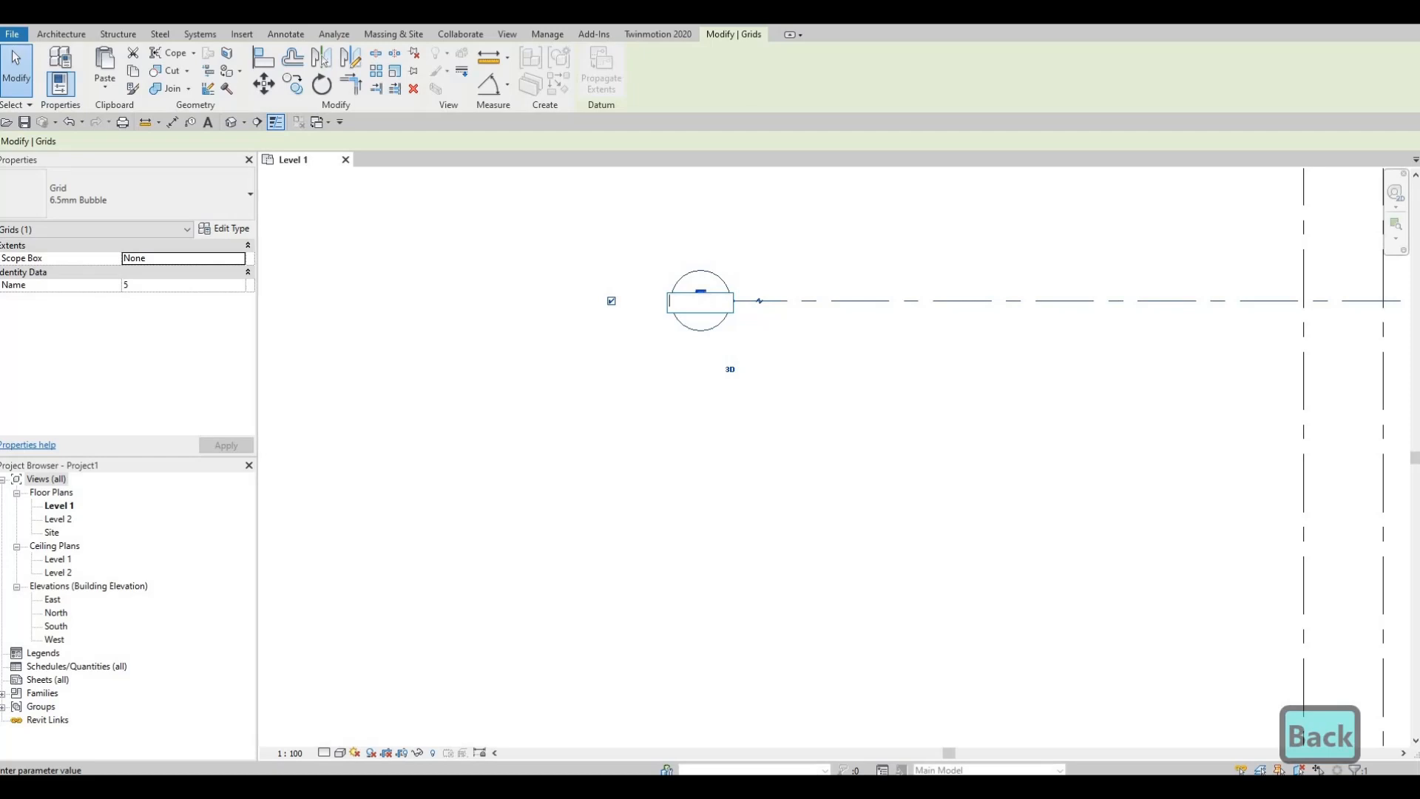
{"action": "type", "text": "A"}
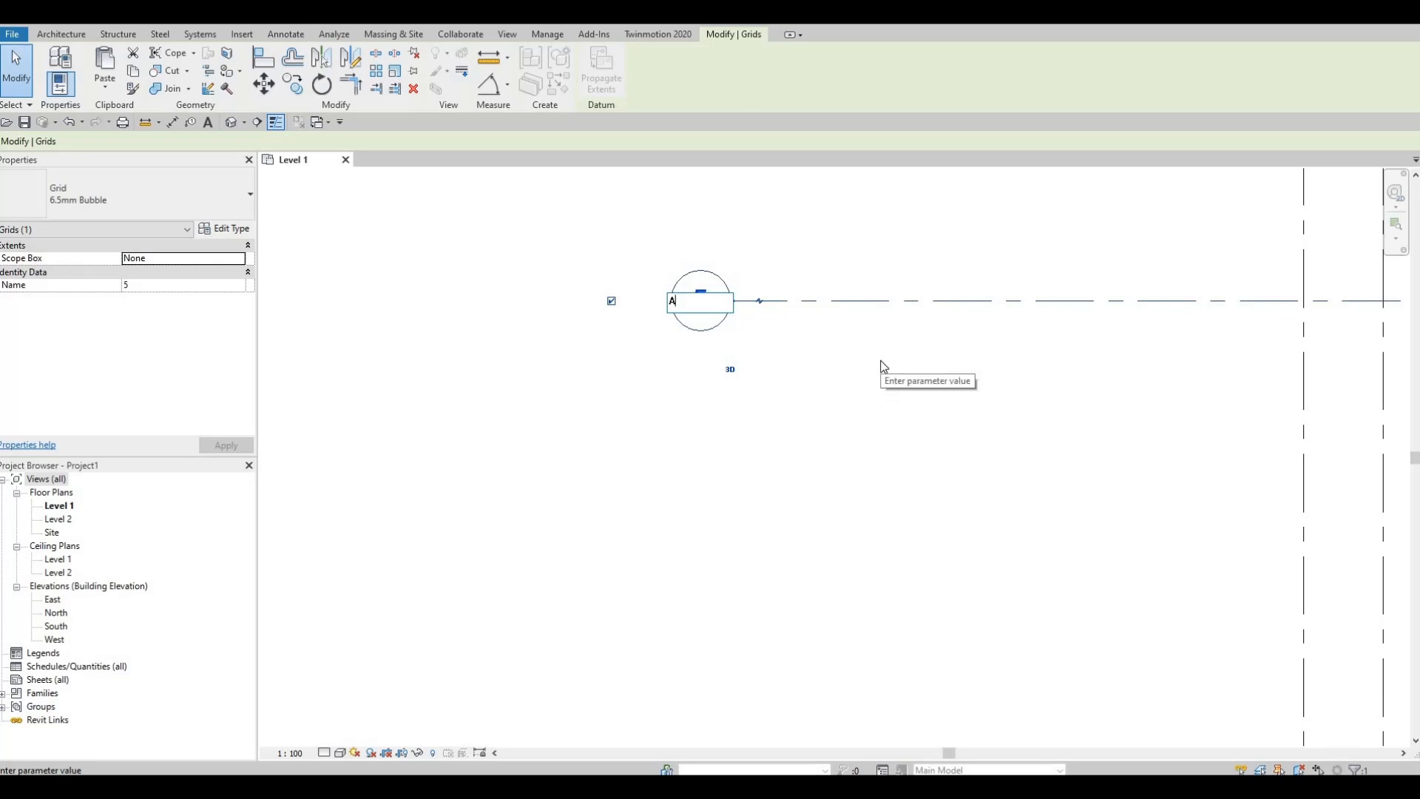
{"action": "key", "text": "Return"}
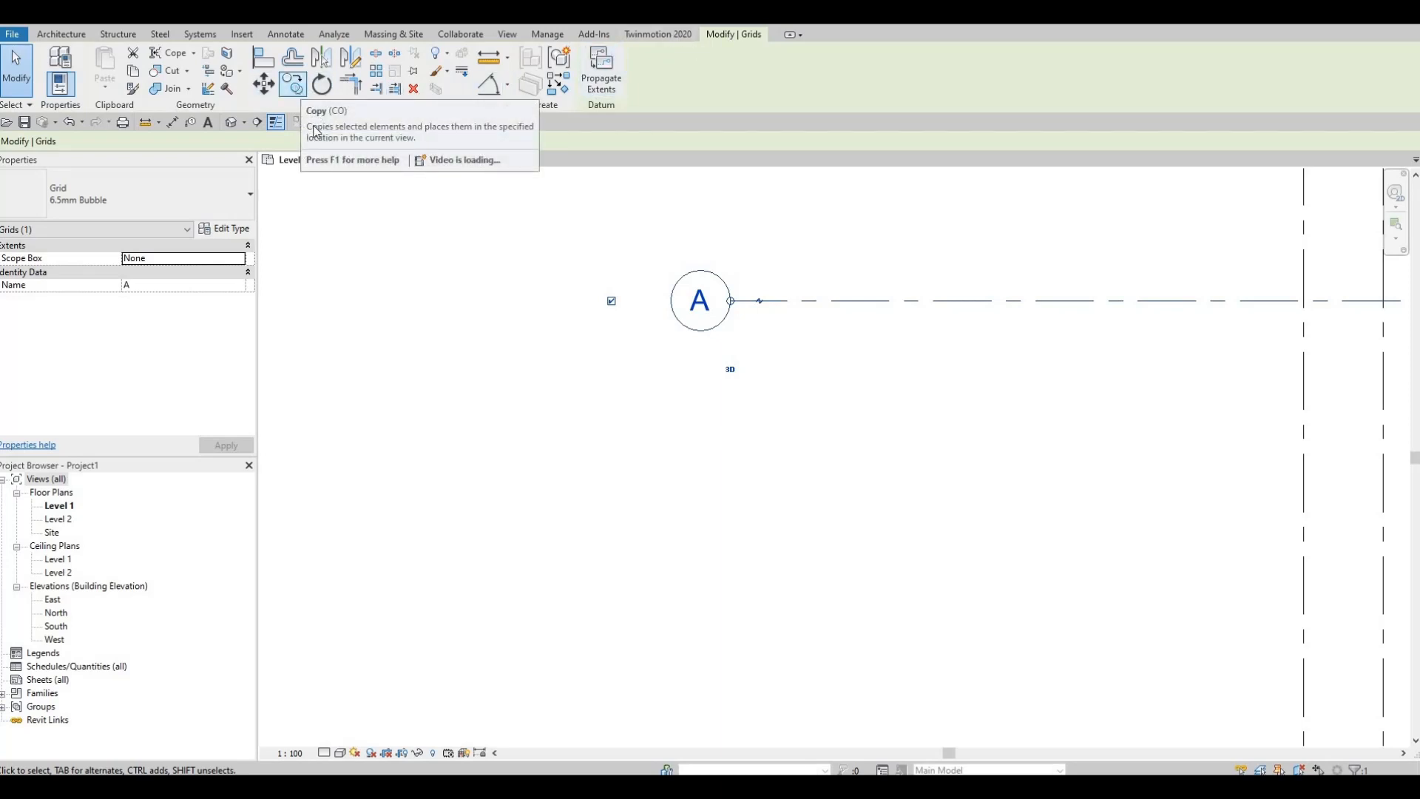
Step: Try to copy horizontal grid A 6164.33 to the south, with the Copy command's Multiple option enabled
{"action": "key", "text": "c"}
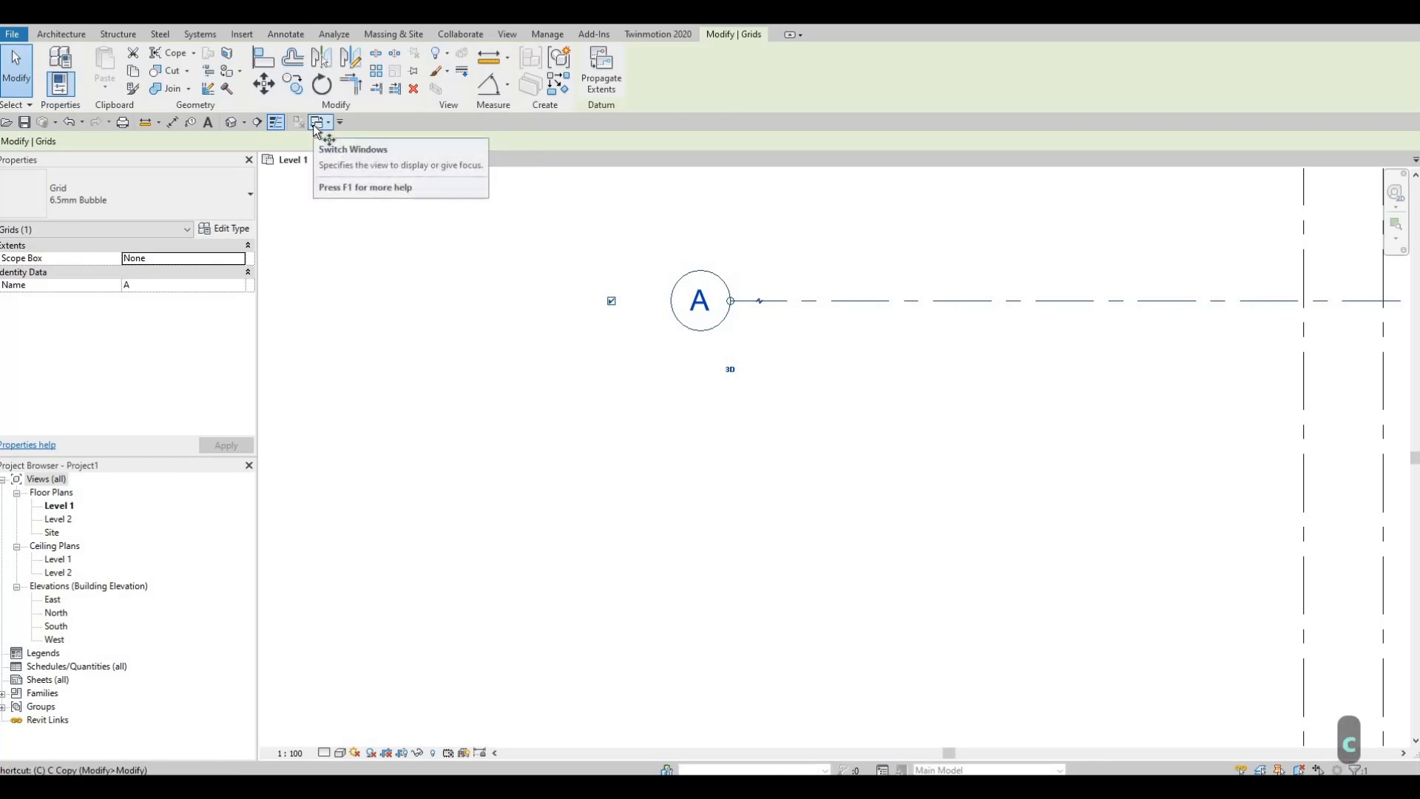
{"action": "key", "text": "o"}
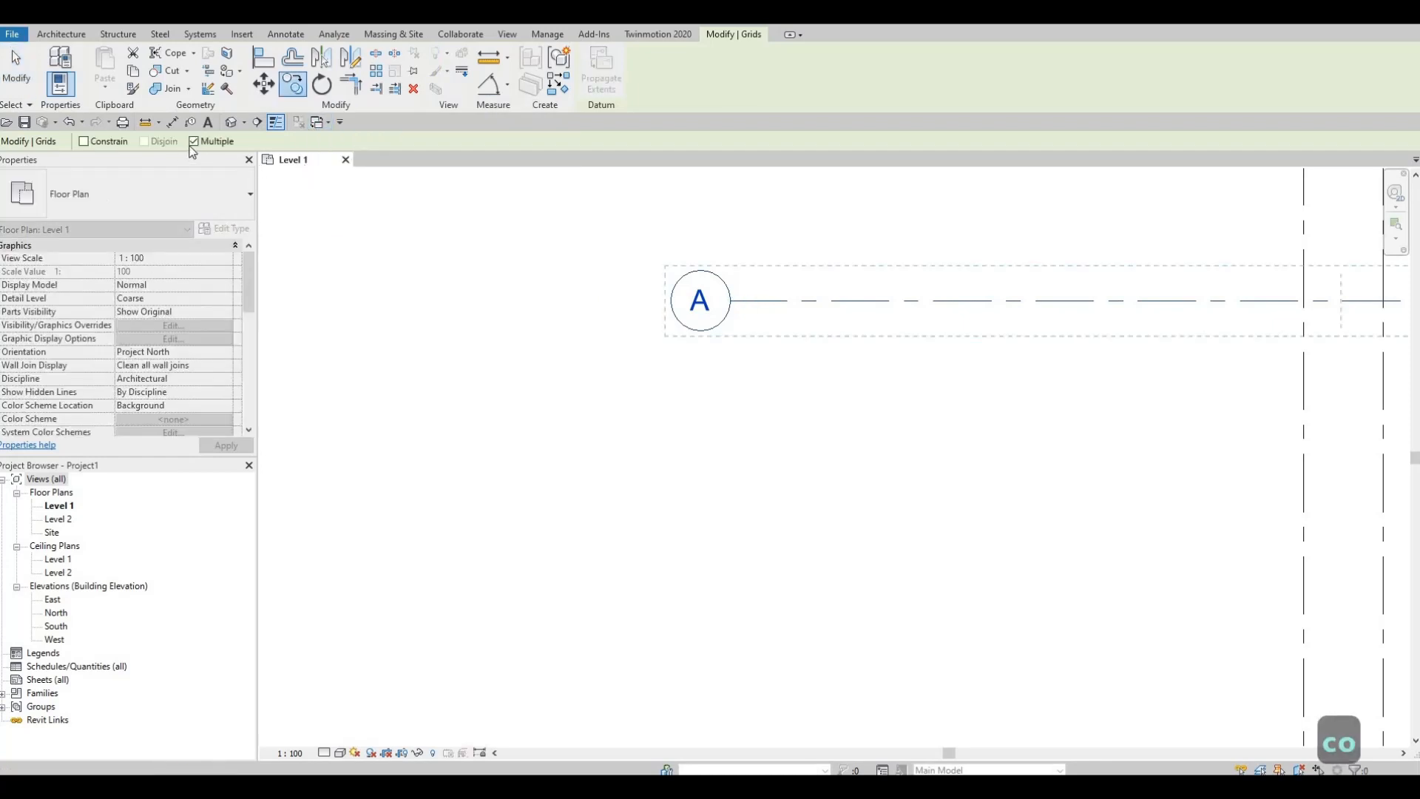
{"action": "middle_click_drag", "start_coordinate": [834, 333], "coordinate": [753, 256]}
{"action": "scroll", "coordinate": [729, 402], "scroll_direction": "down", "scroll_amount": 5}
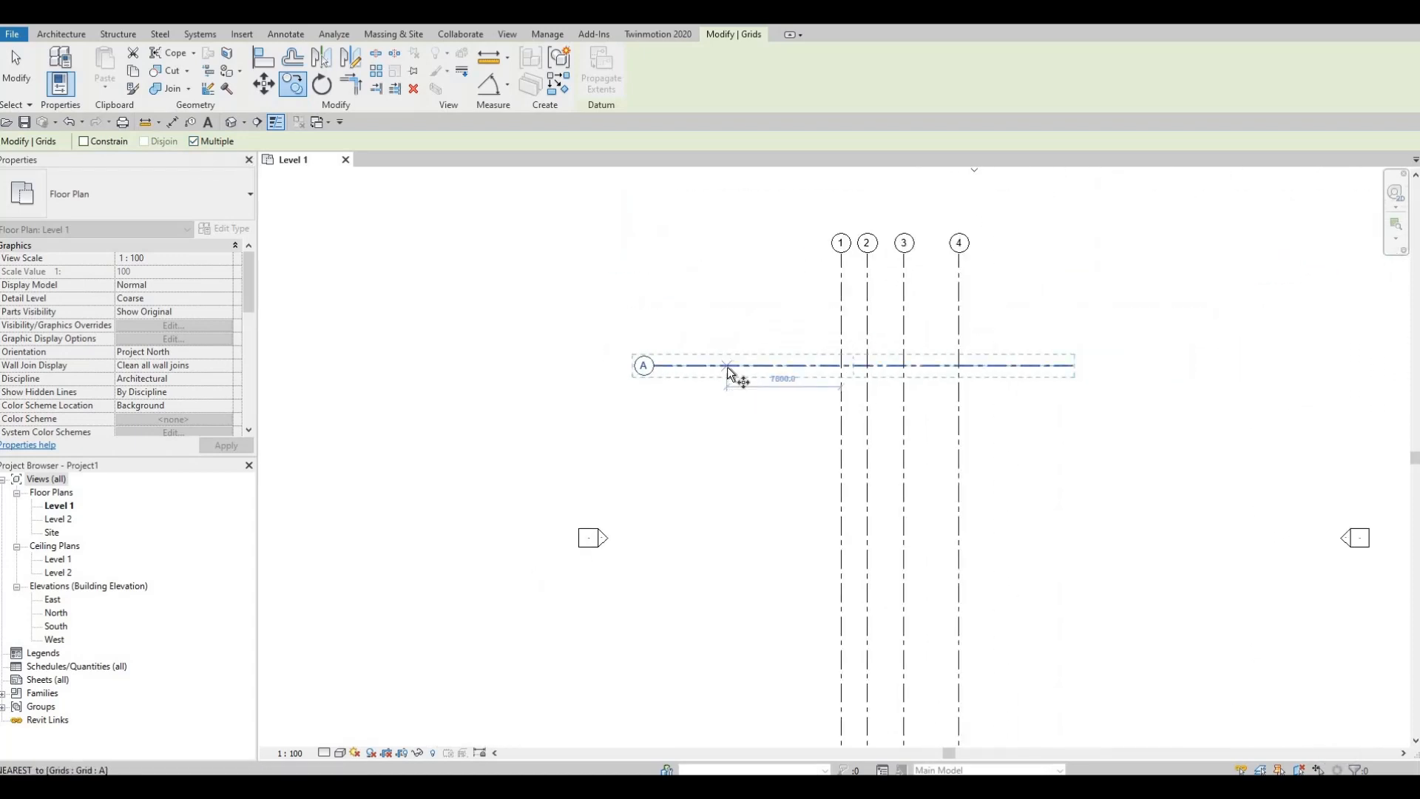
{"action": "left_click", "coordinate": [727, 367]}
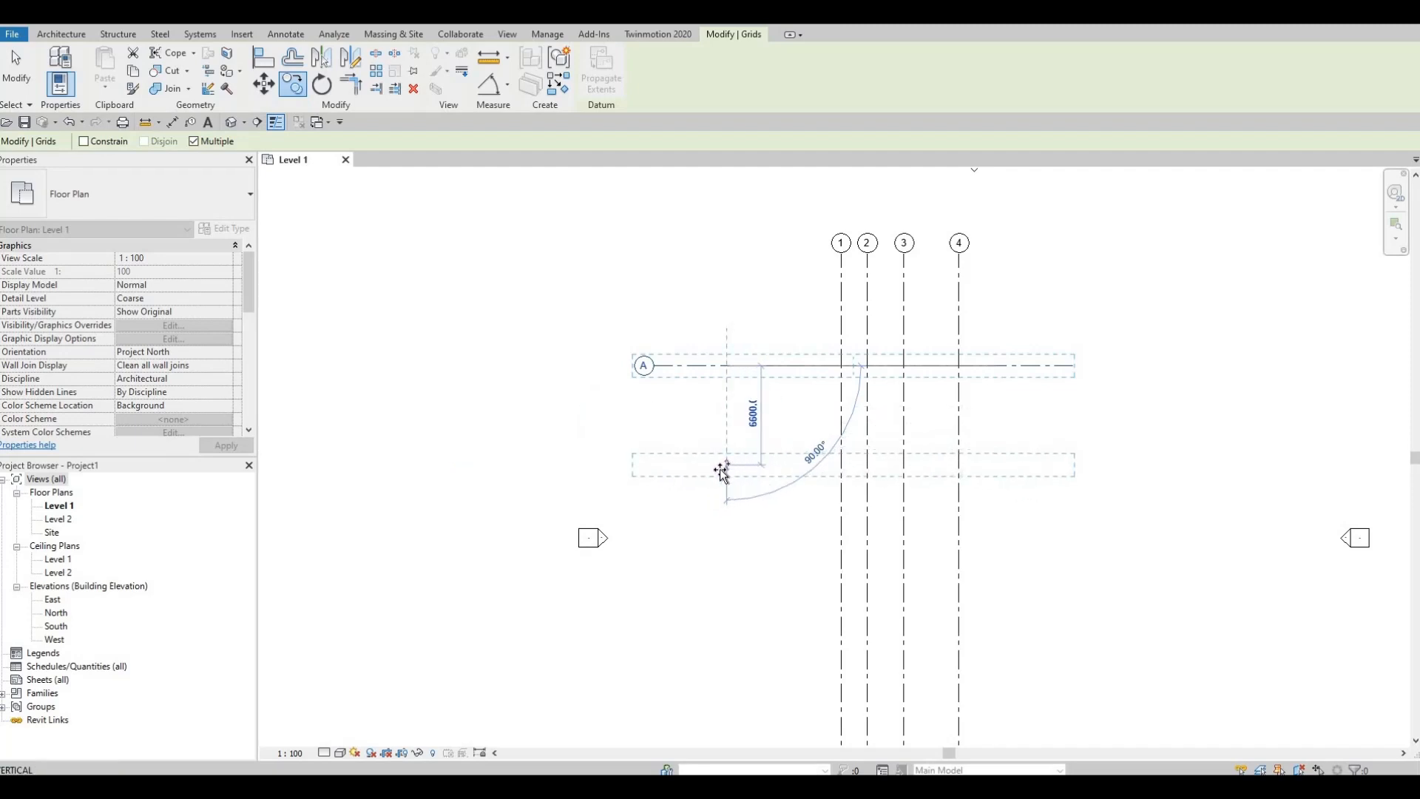
{"action": "type", "text": "6"}
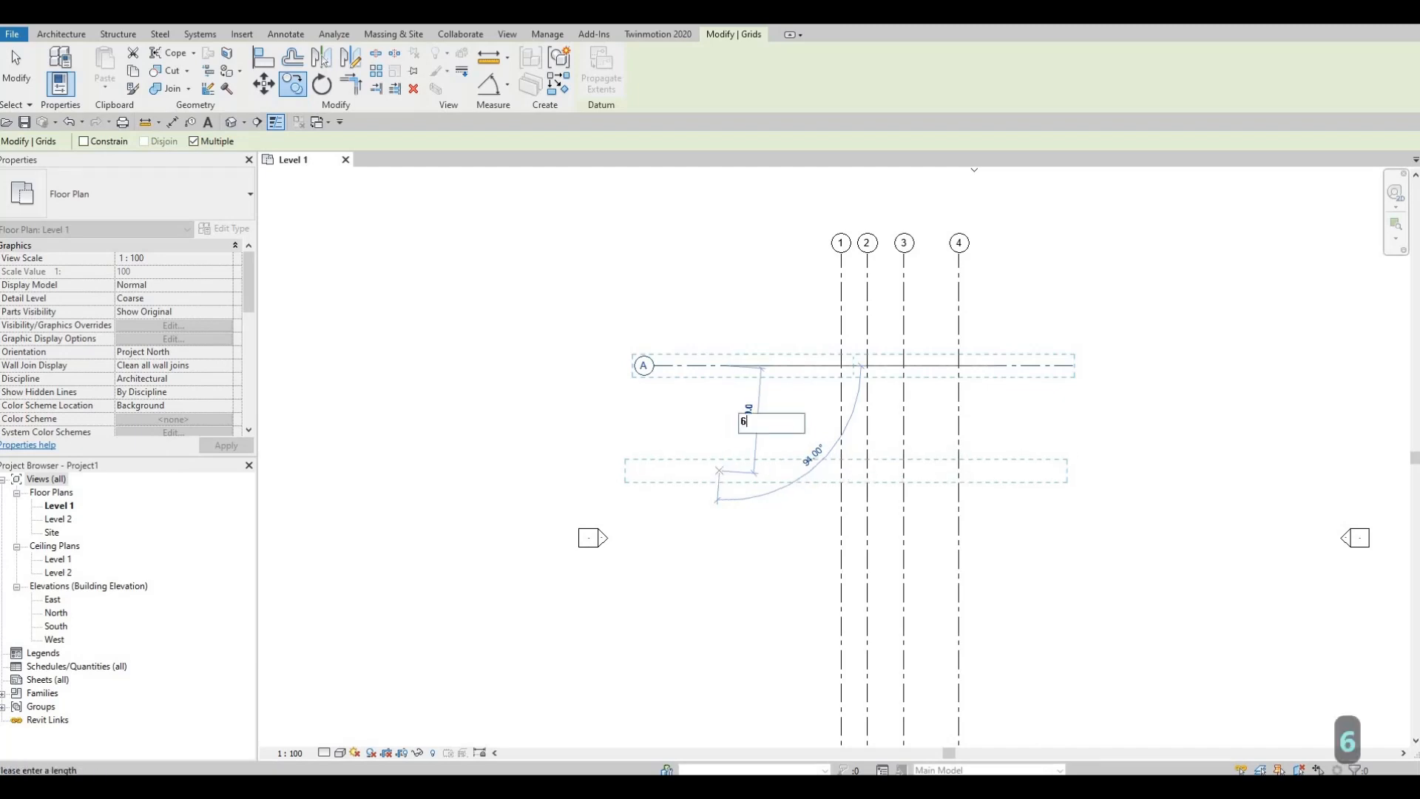
{"action": "type", "text": "164"}
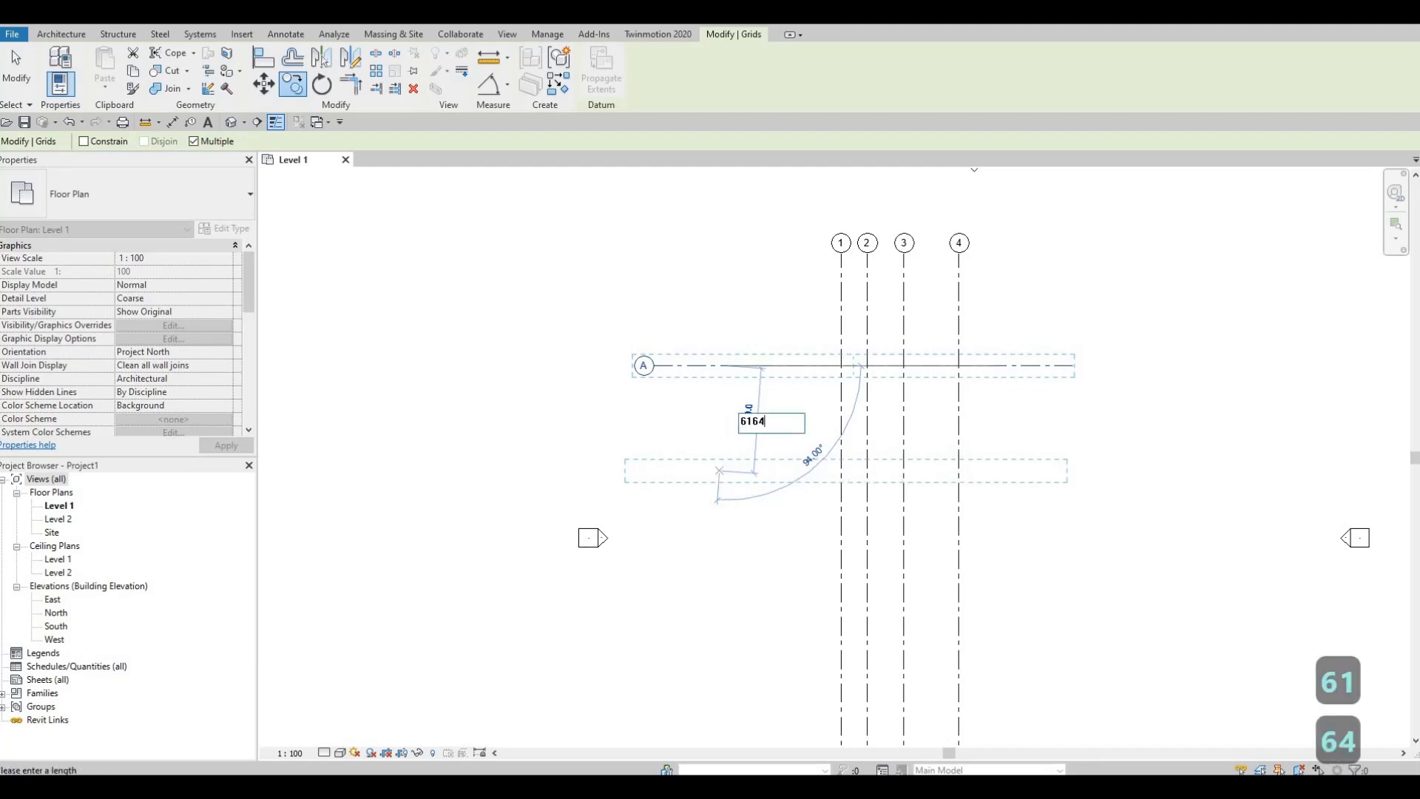
{"action": "type", "text": ".33"}
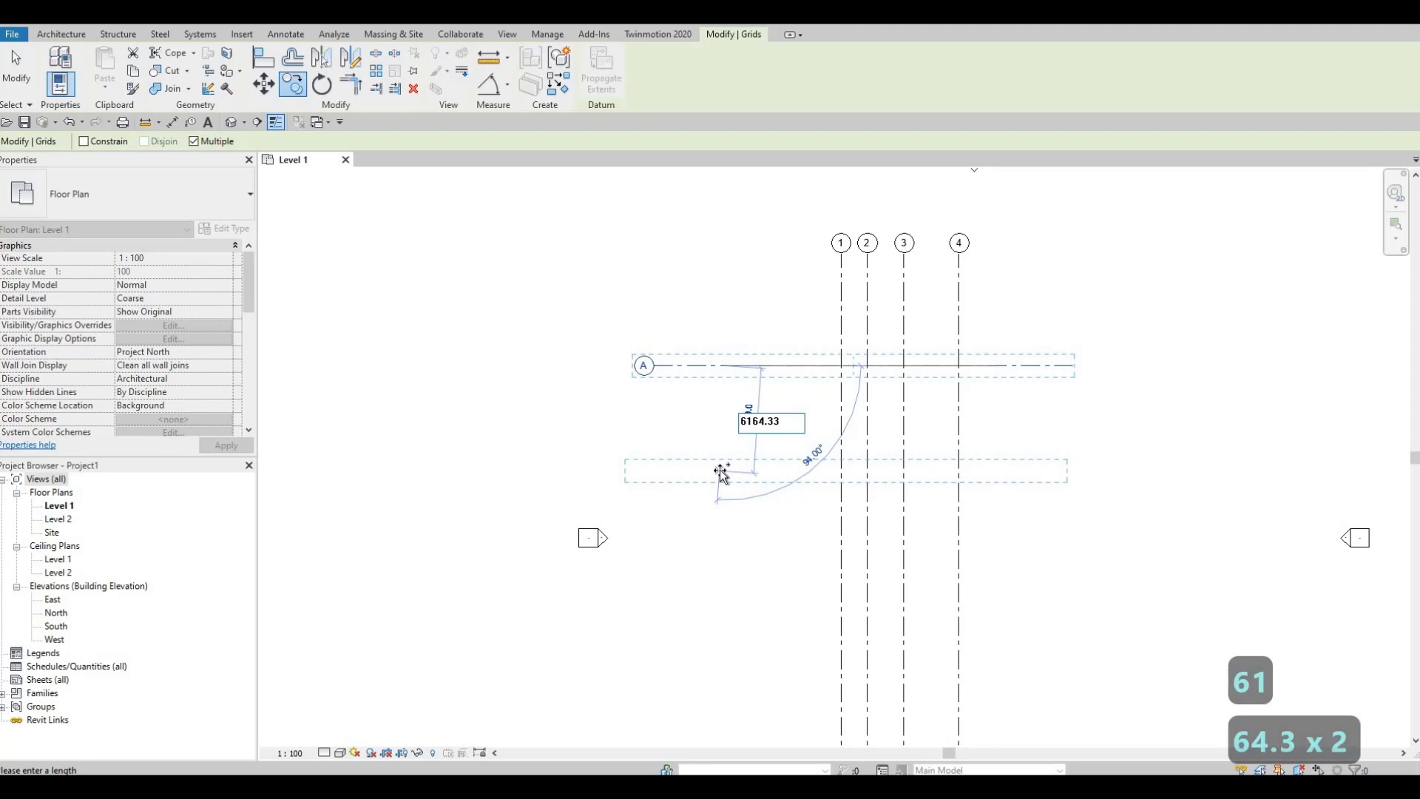
{"action": "key", "text": "Return"}
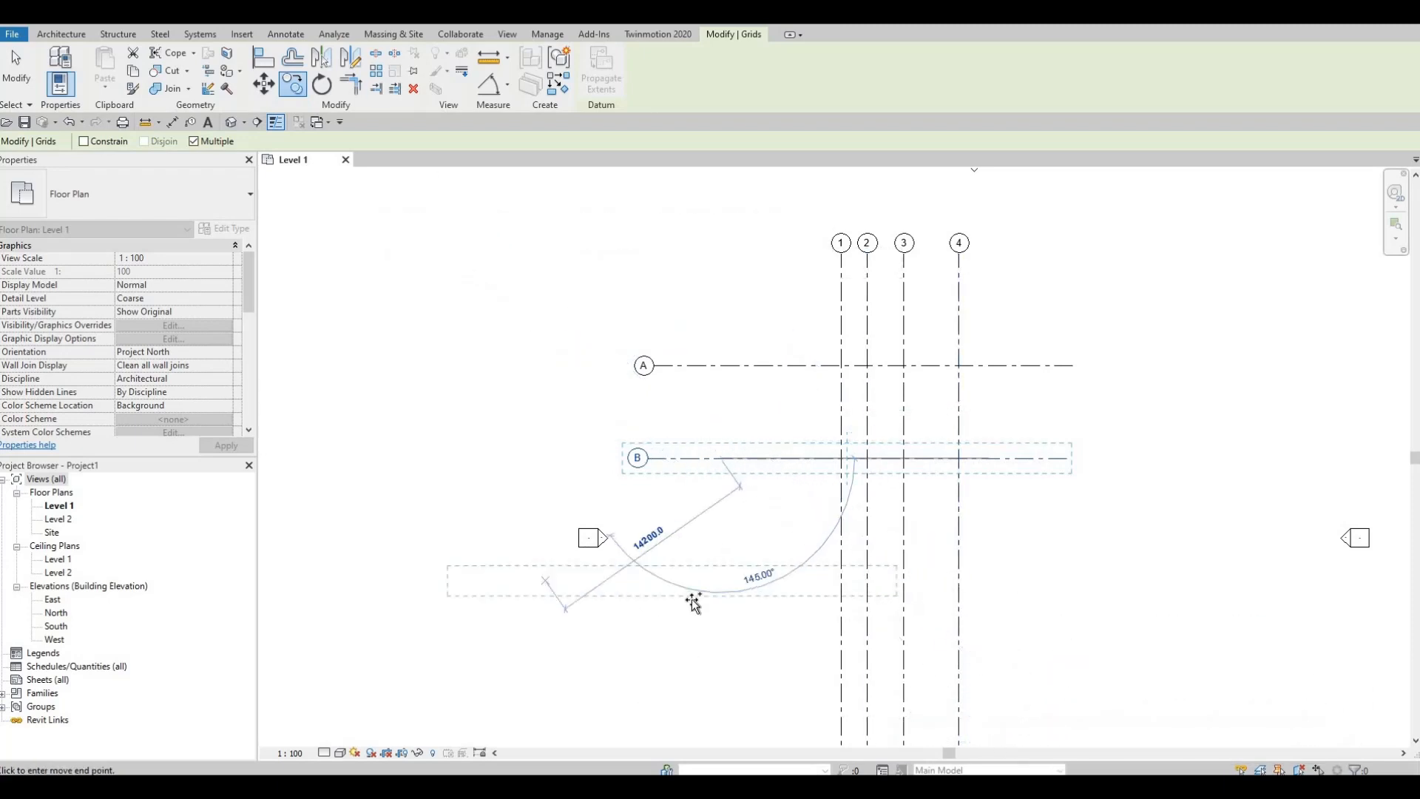
Step: Undo the last copy of grid A and leave the Copy command
{"action": "key", "text": "ctrl+z"}
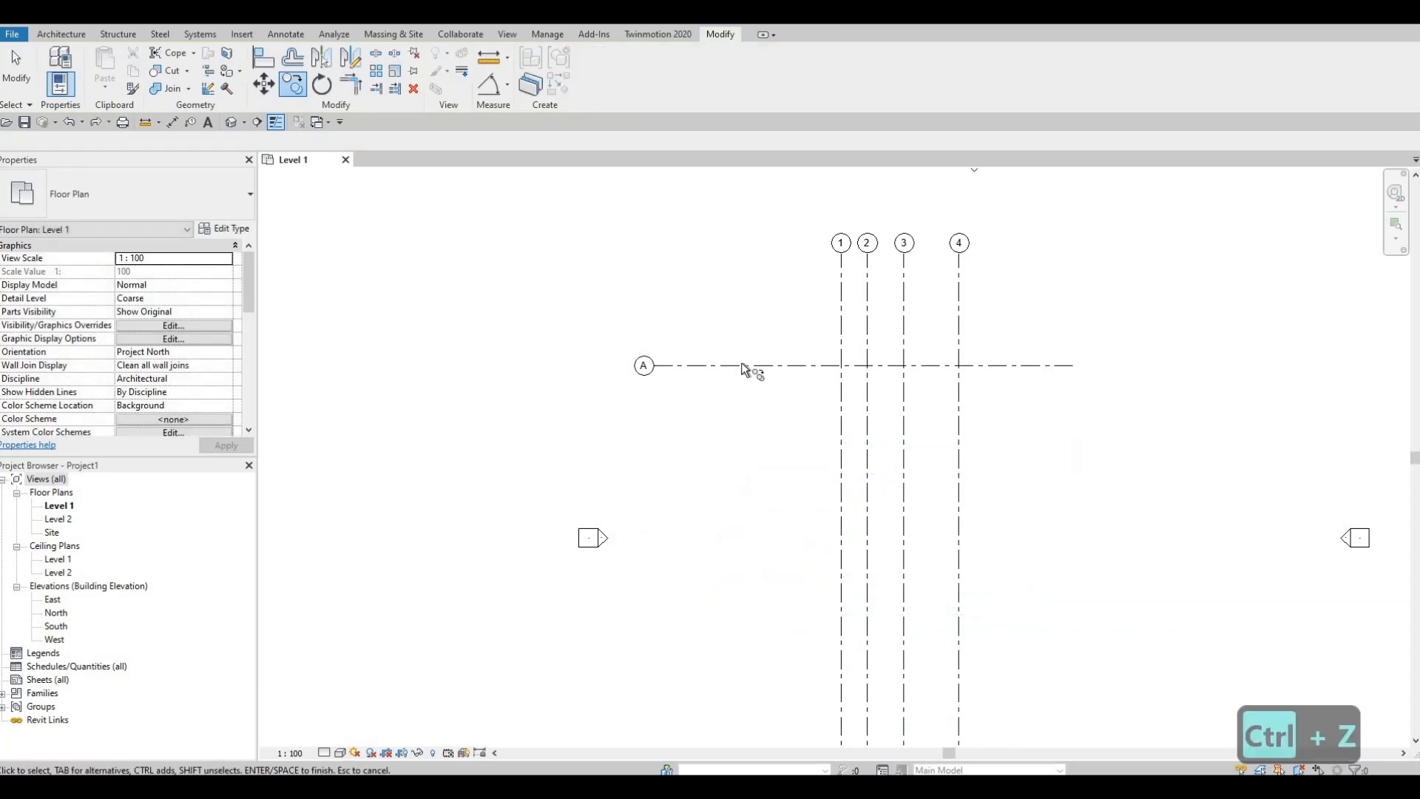
{"action": "key", "text": "Escape"}
{"action": "key", "text": "Escape"}
Step: Copy horizontal grid A straight down by 6164.33, with the Copy command's Multiple option enabled
{"action": "left_click", "coordinate": [643, 366]}
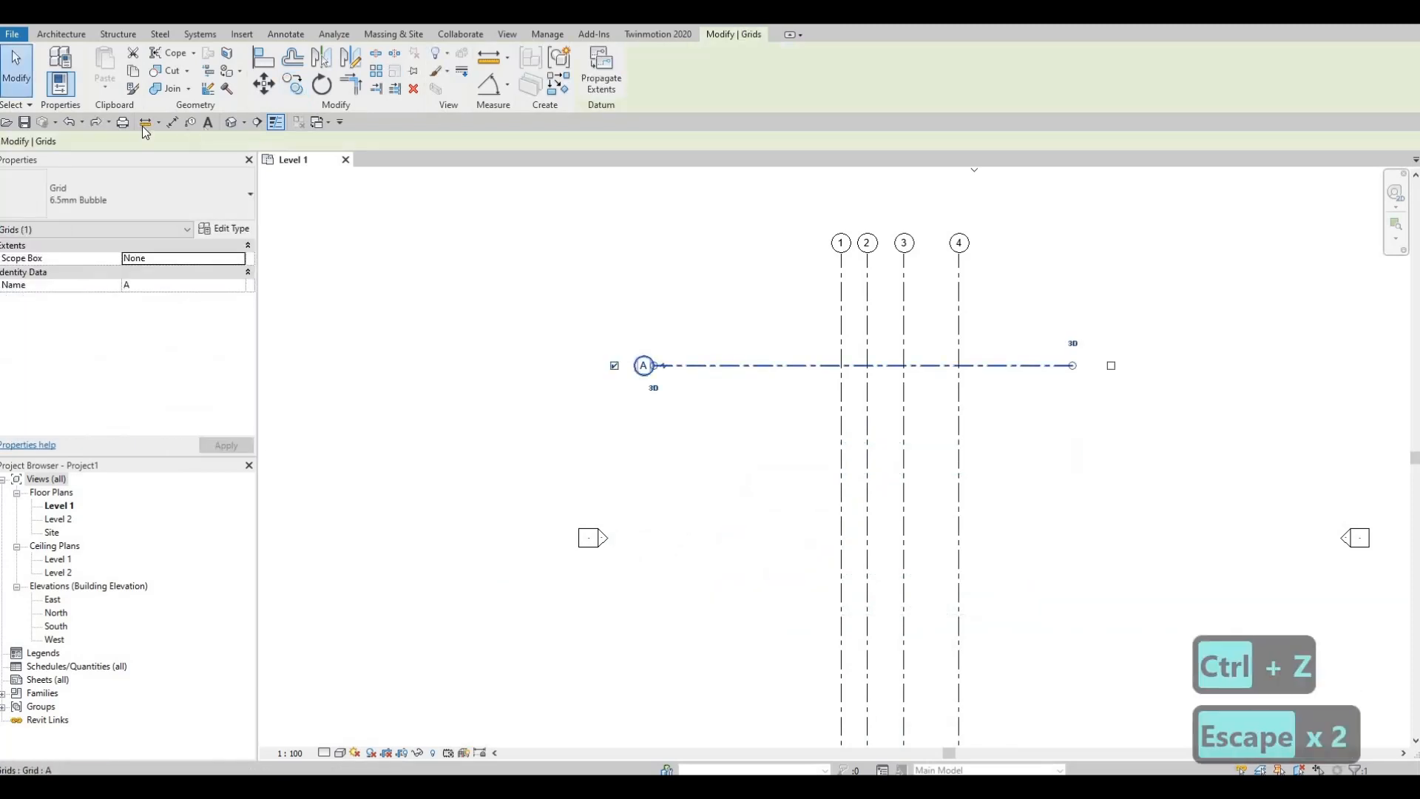
{"action": "left_click", "coordinate": [293, 84]}
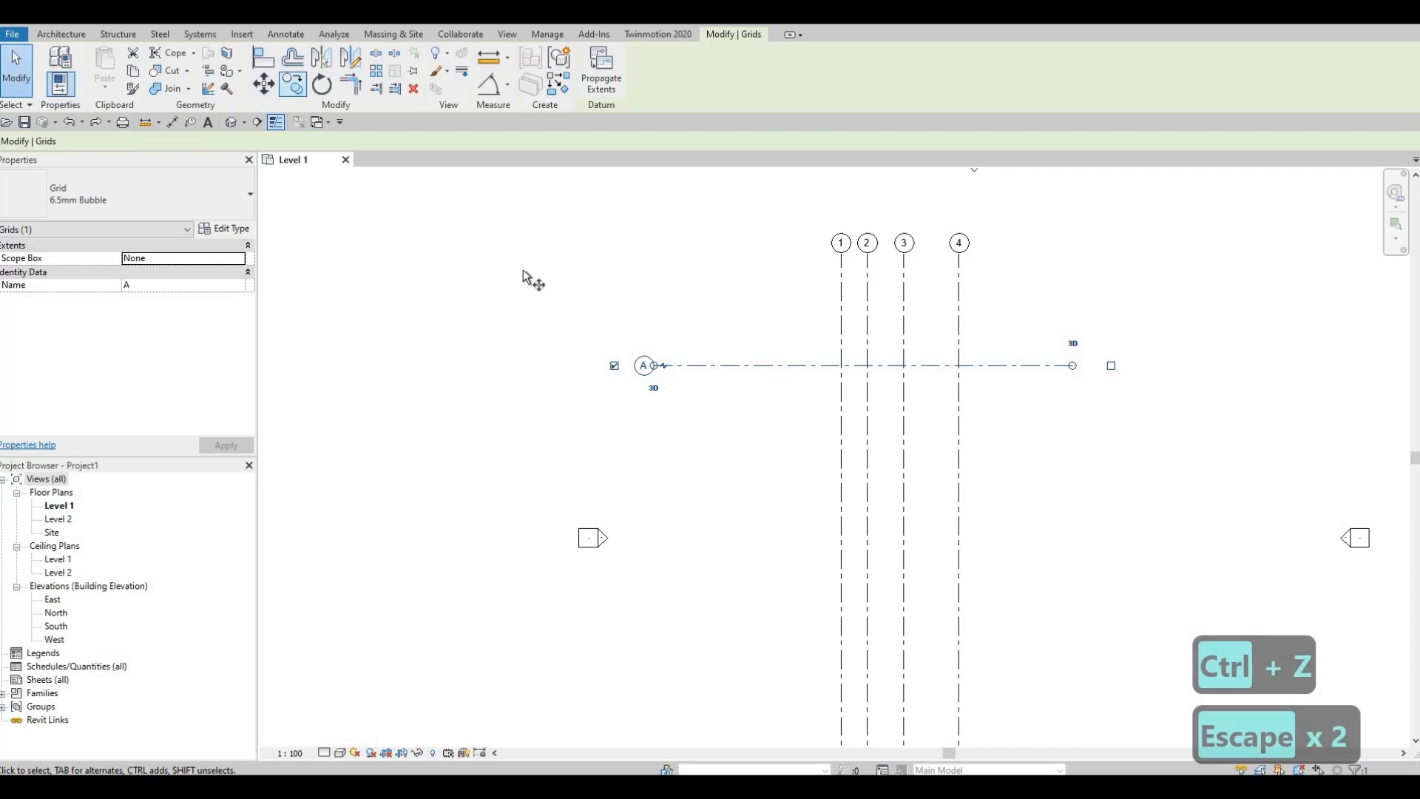
{"action": "left_click", "coordinate": [697, 365]}
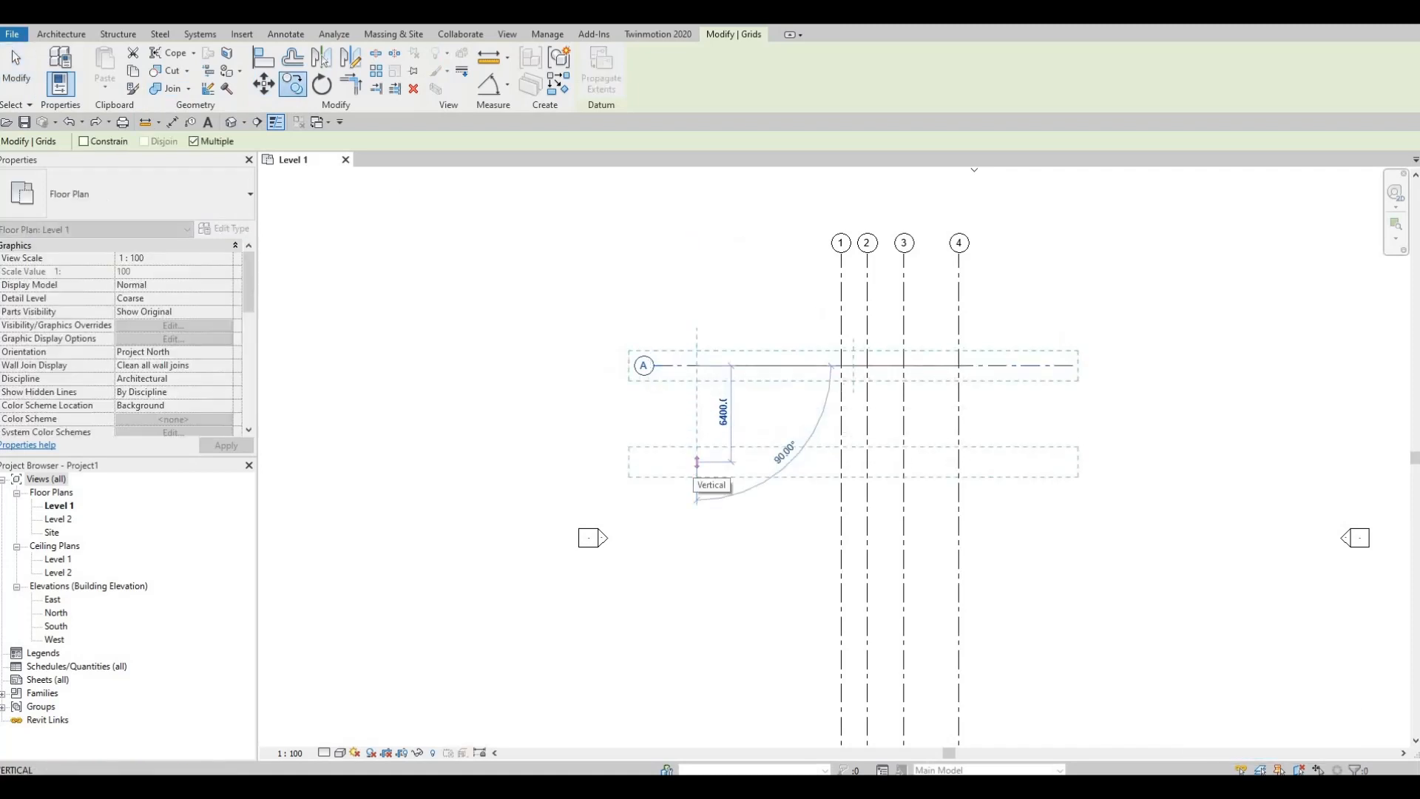
{"action": "type", "text": "6164"}
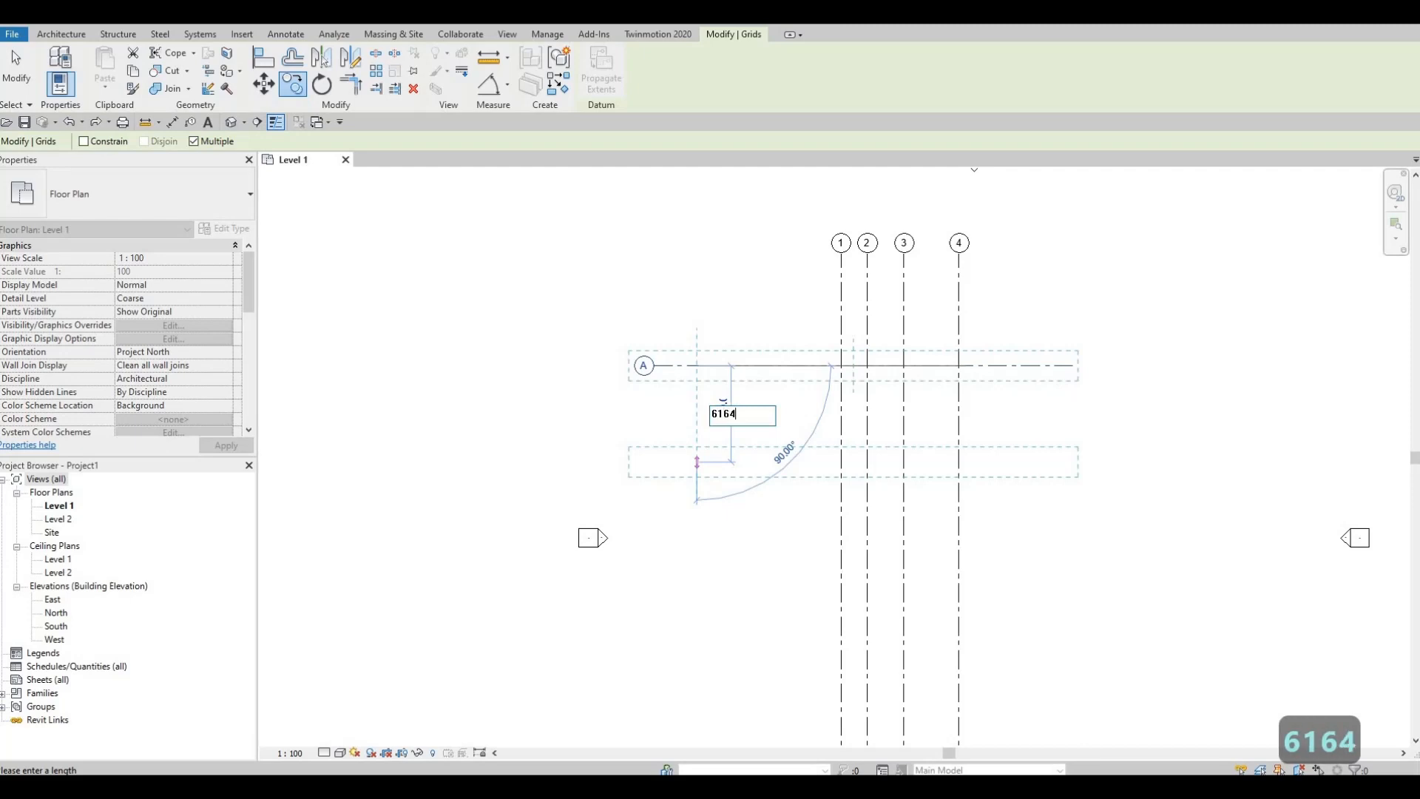
{"action": "type", "text": ".33"}
{"action": "key", "text": "Return"}
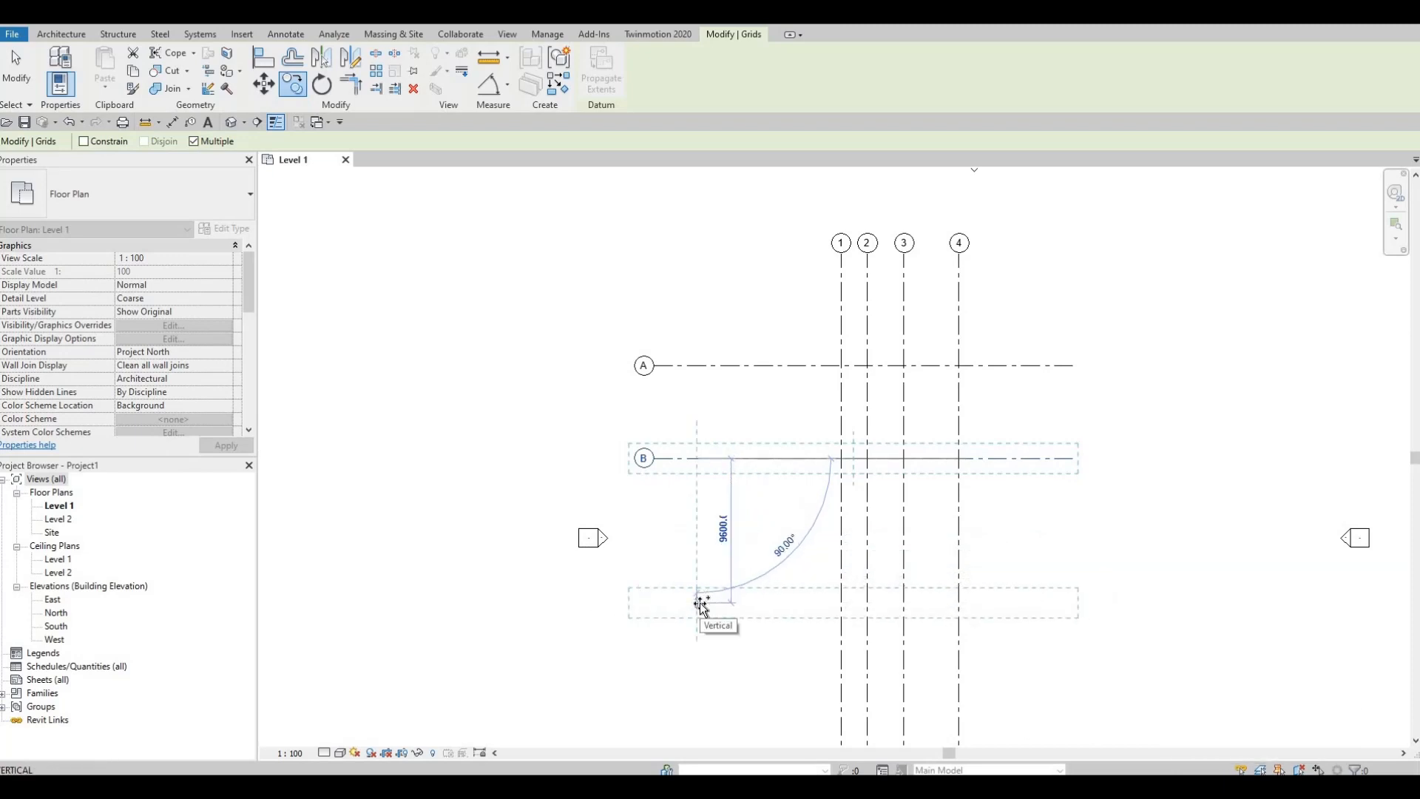
Step: Place another horizontal grid copy 4197.01 south of grid B
{"action": "type", "text": "41"}
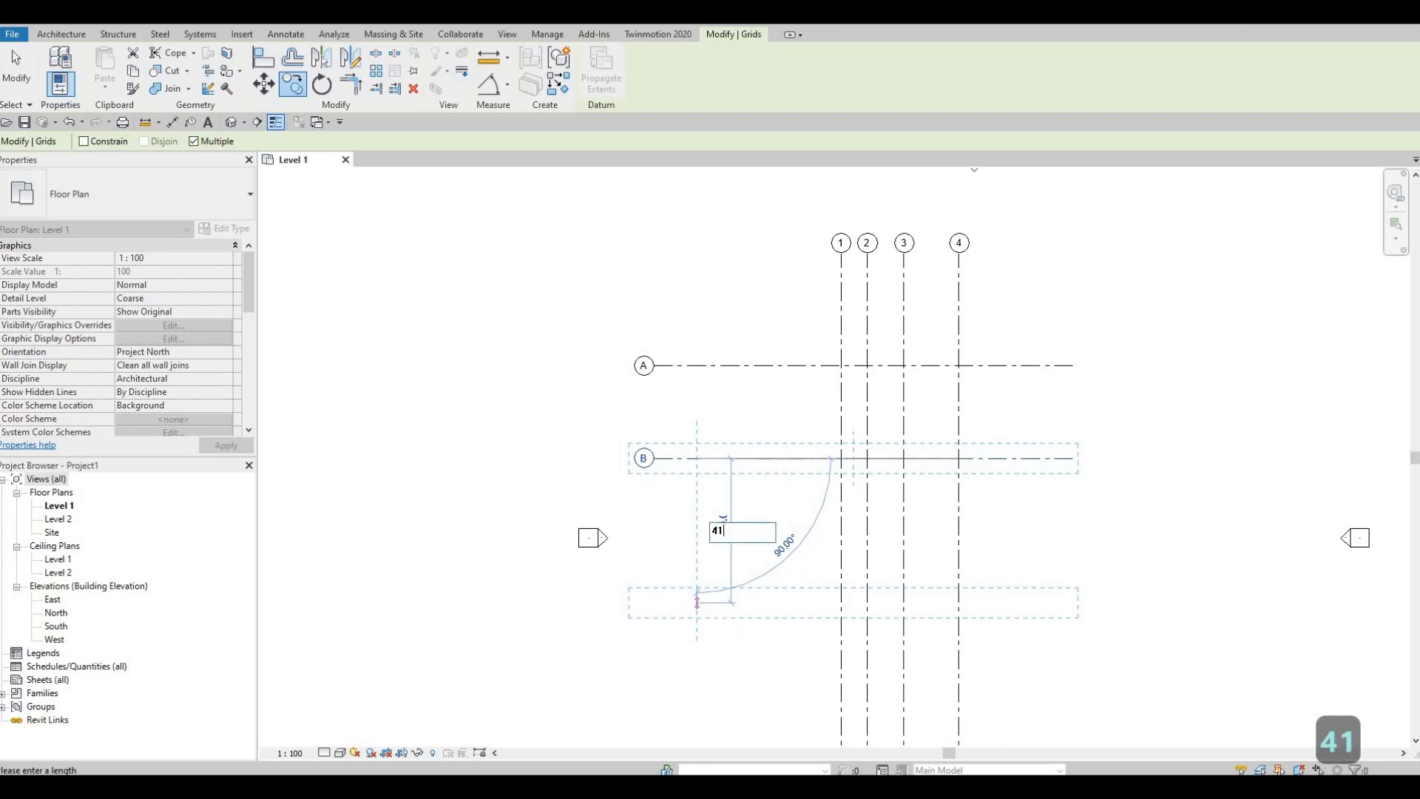
{"action": "type", "text": "97"}
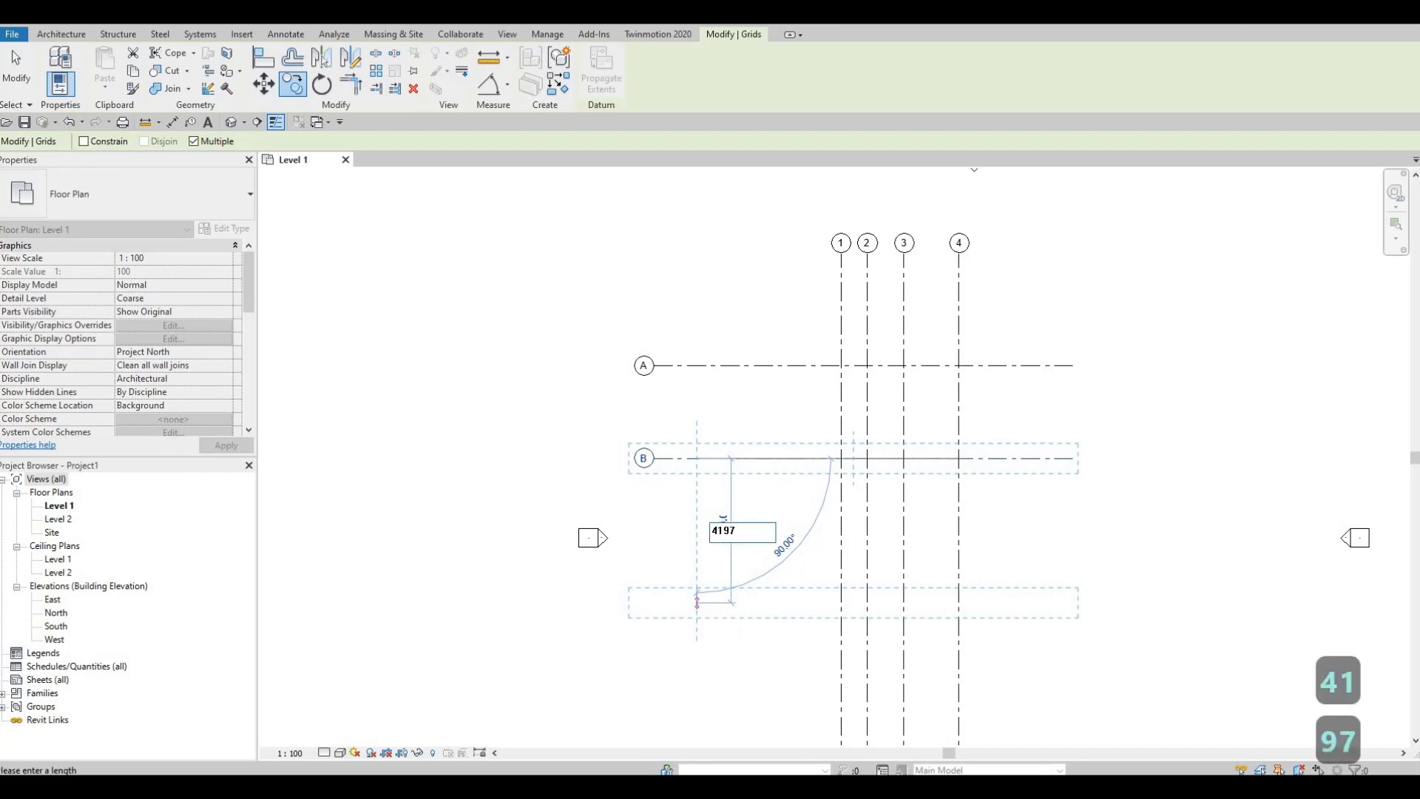
{"action": "type", "text": ".01"}
{"action": "key", "text": "Return"}
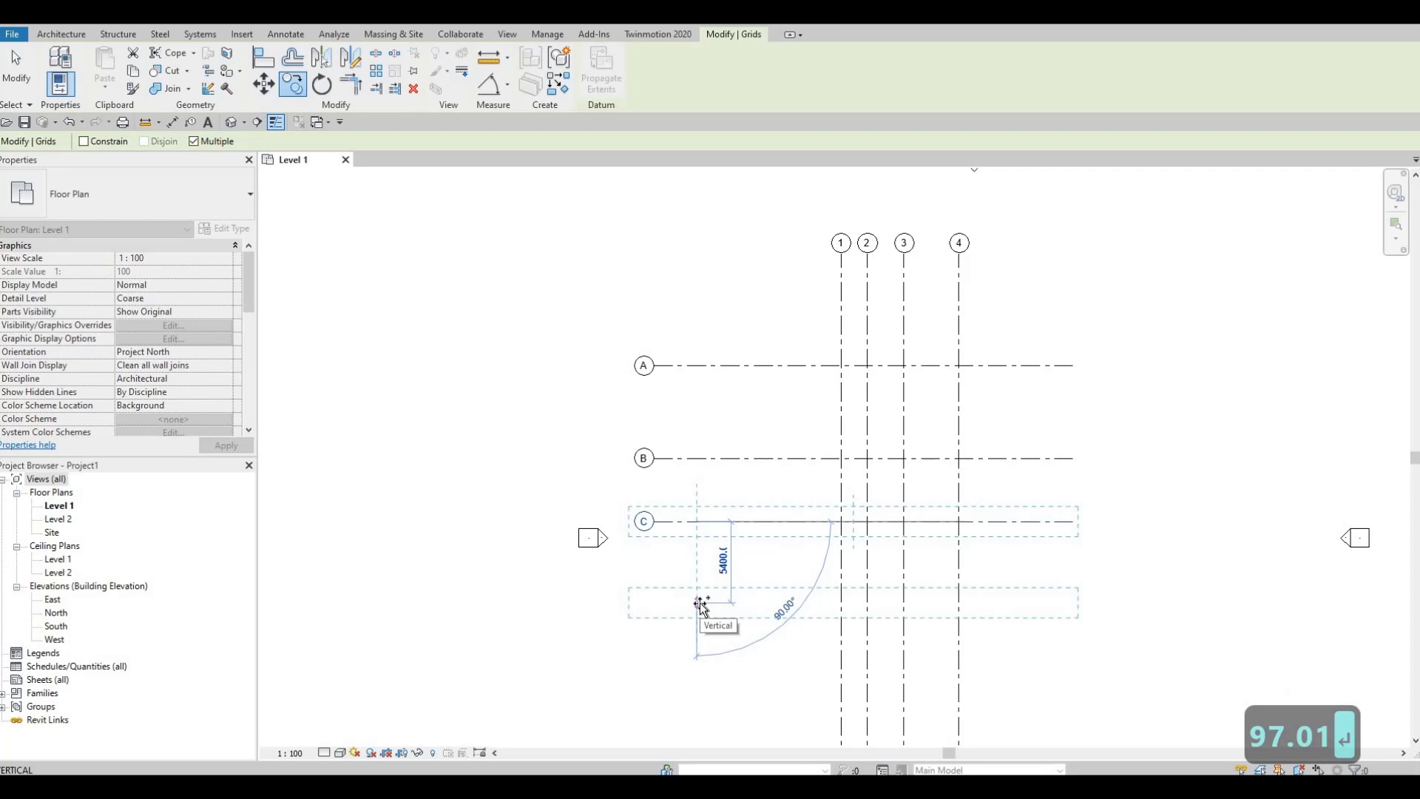
Step: Place another horizontal grid copy 2150.6 south of grid C
{"action": "type", "text": "21"}
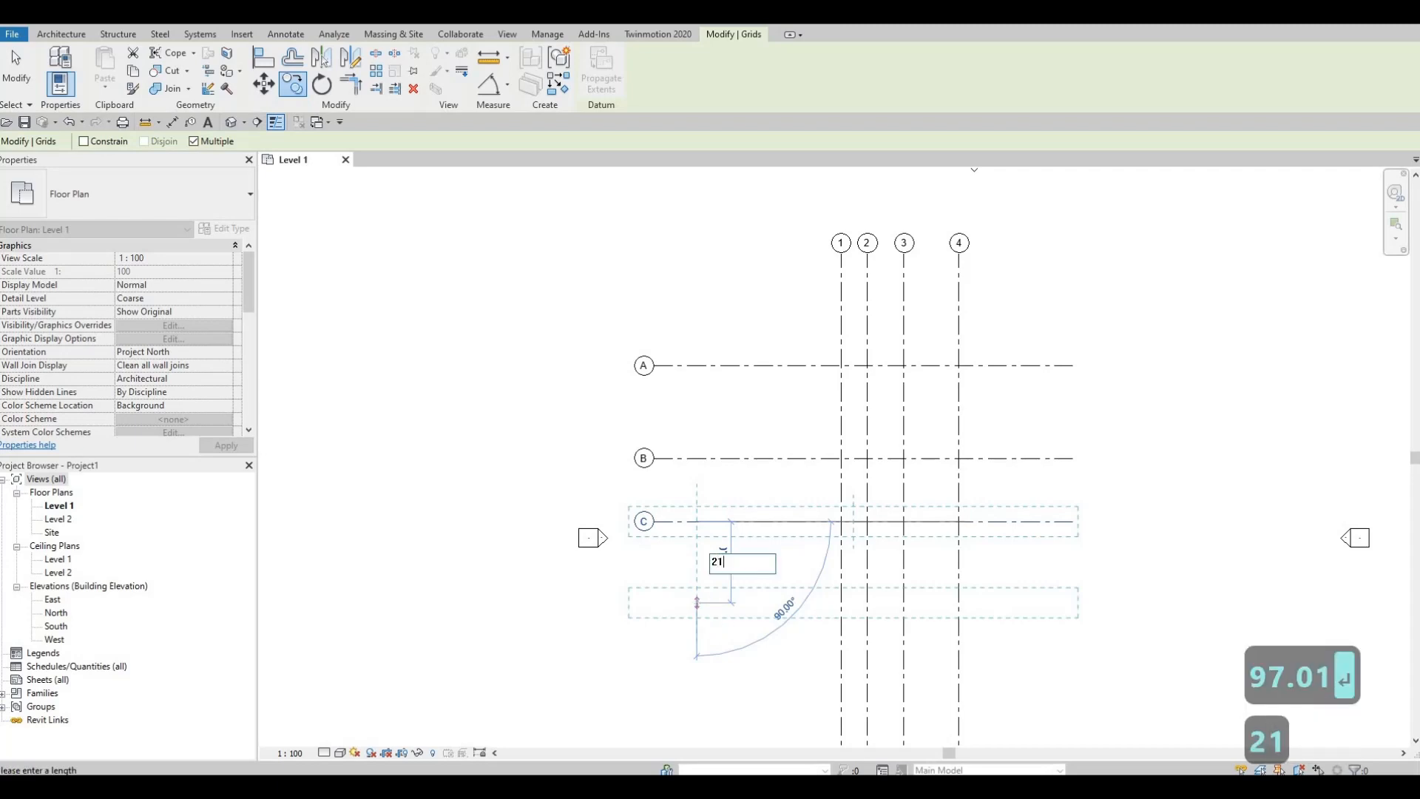
{"action": "type", "text": "50"}
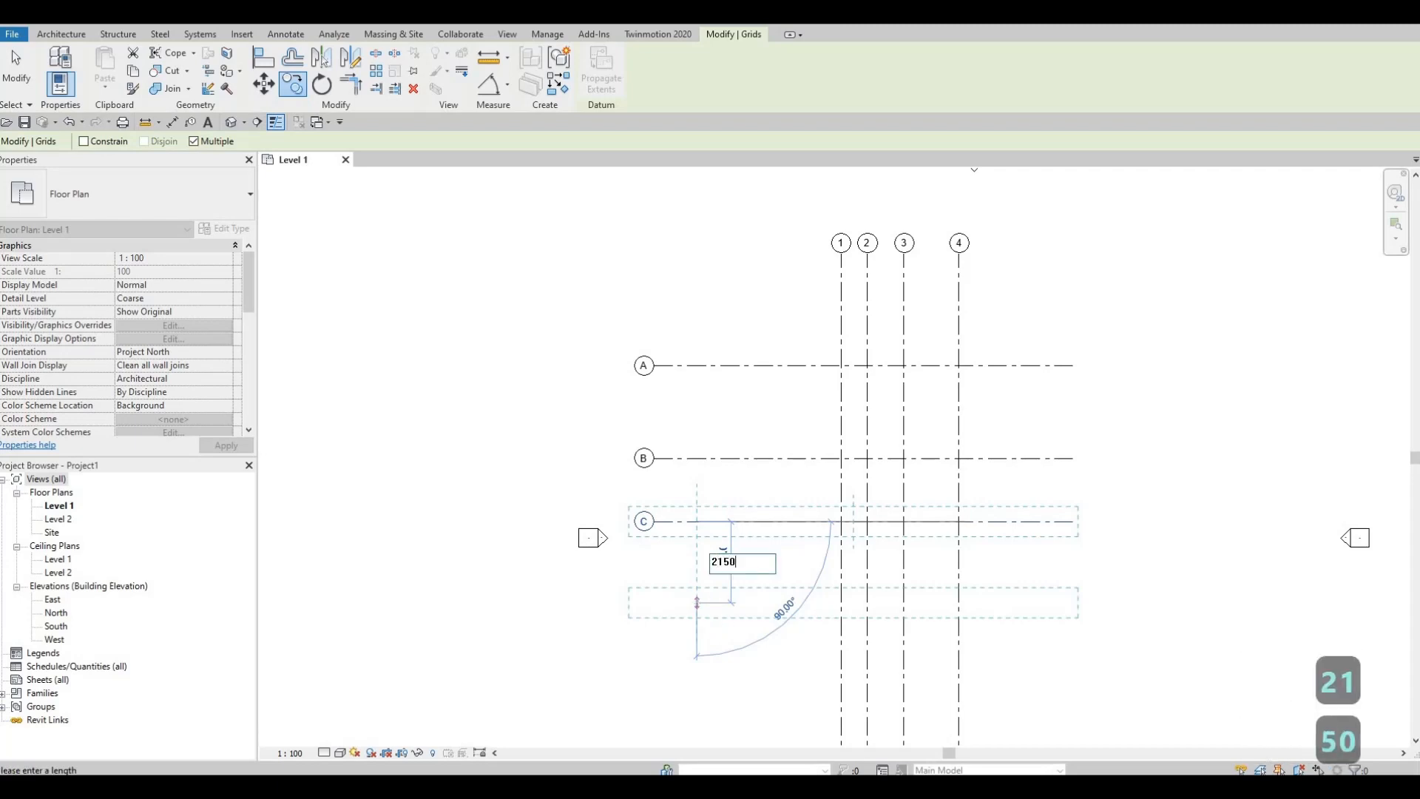
{"action": "type", "text": ".6"}
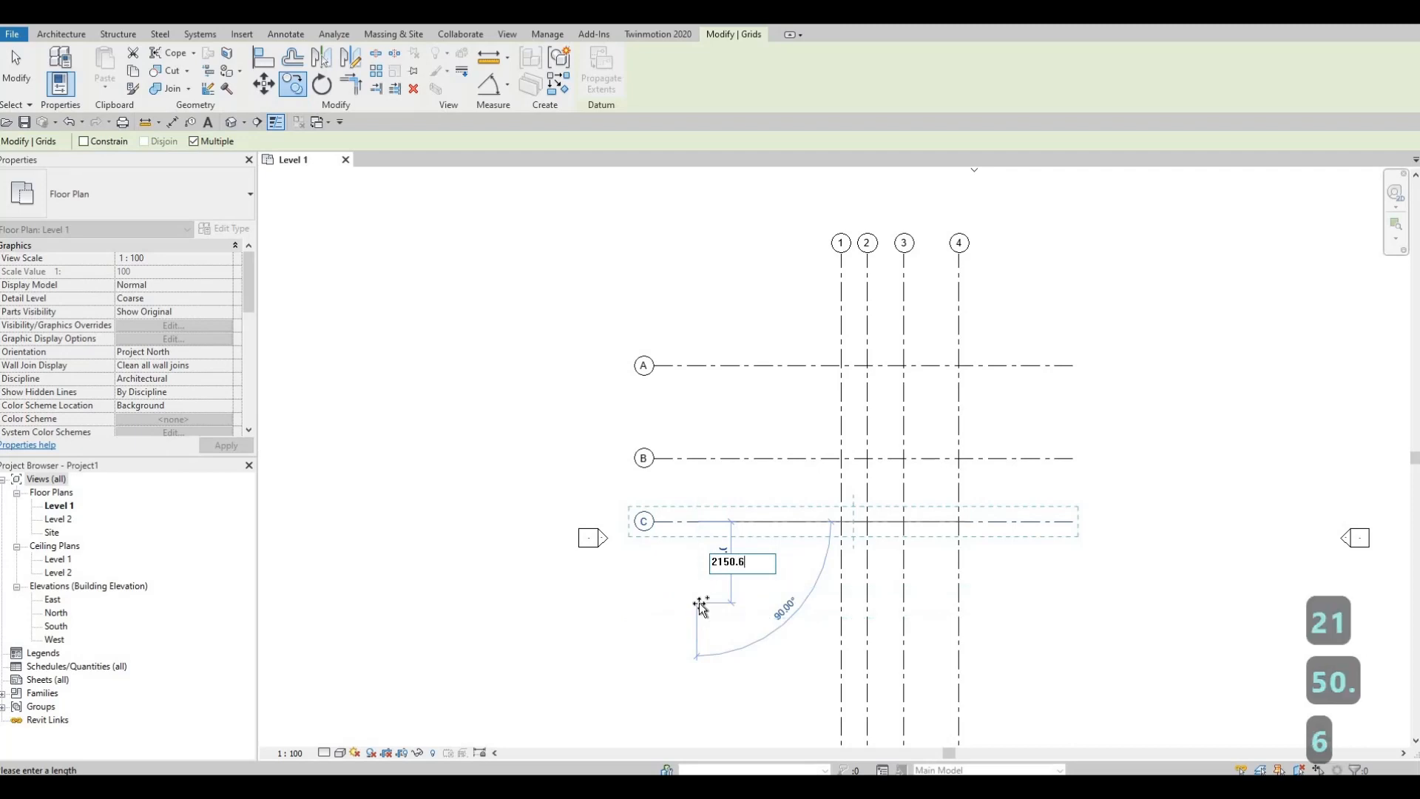
{"action": "key", "text": "Return"}
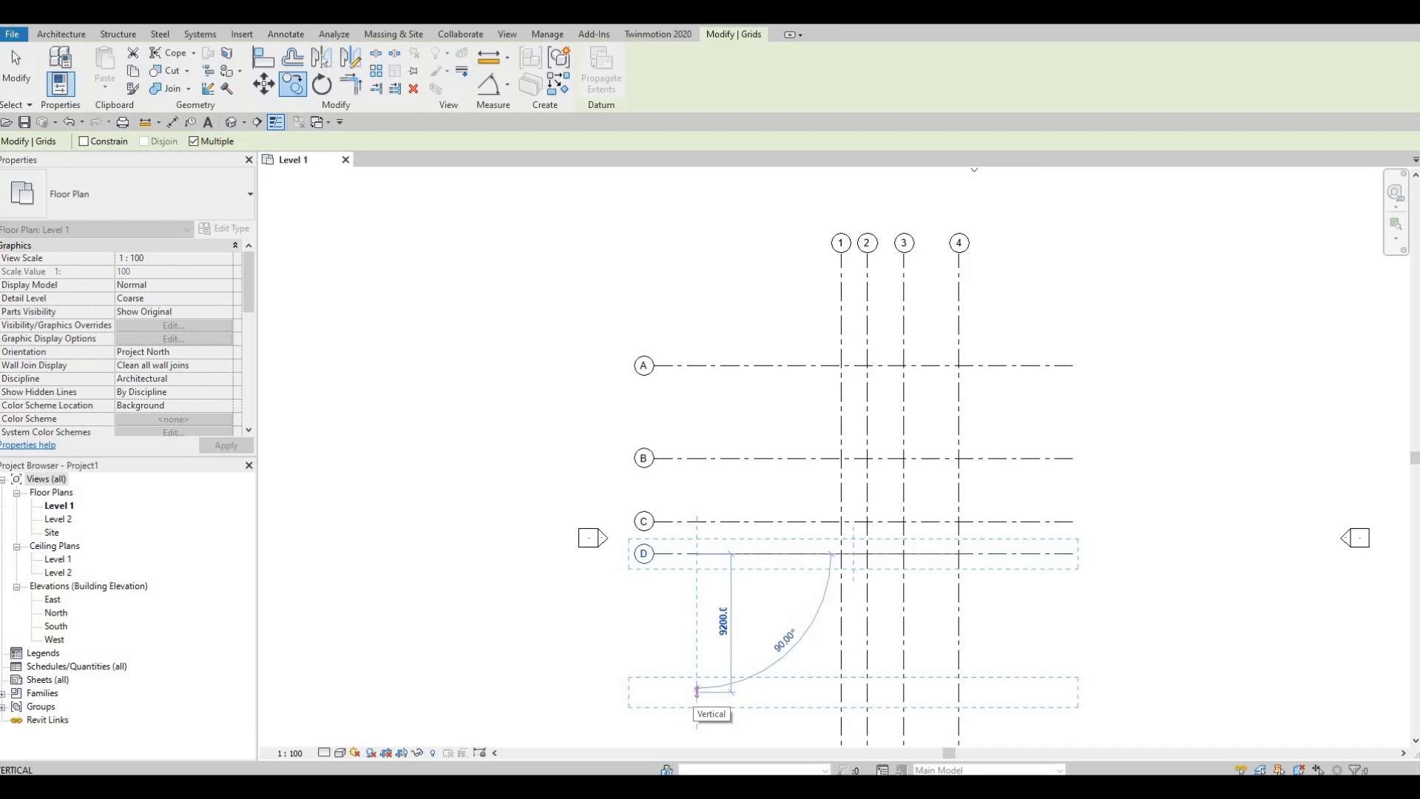
Step: Place another horizontal grid copy 1703.22 south of grid D
{"action": "type", "text": "170"}
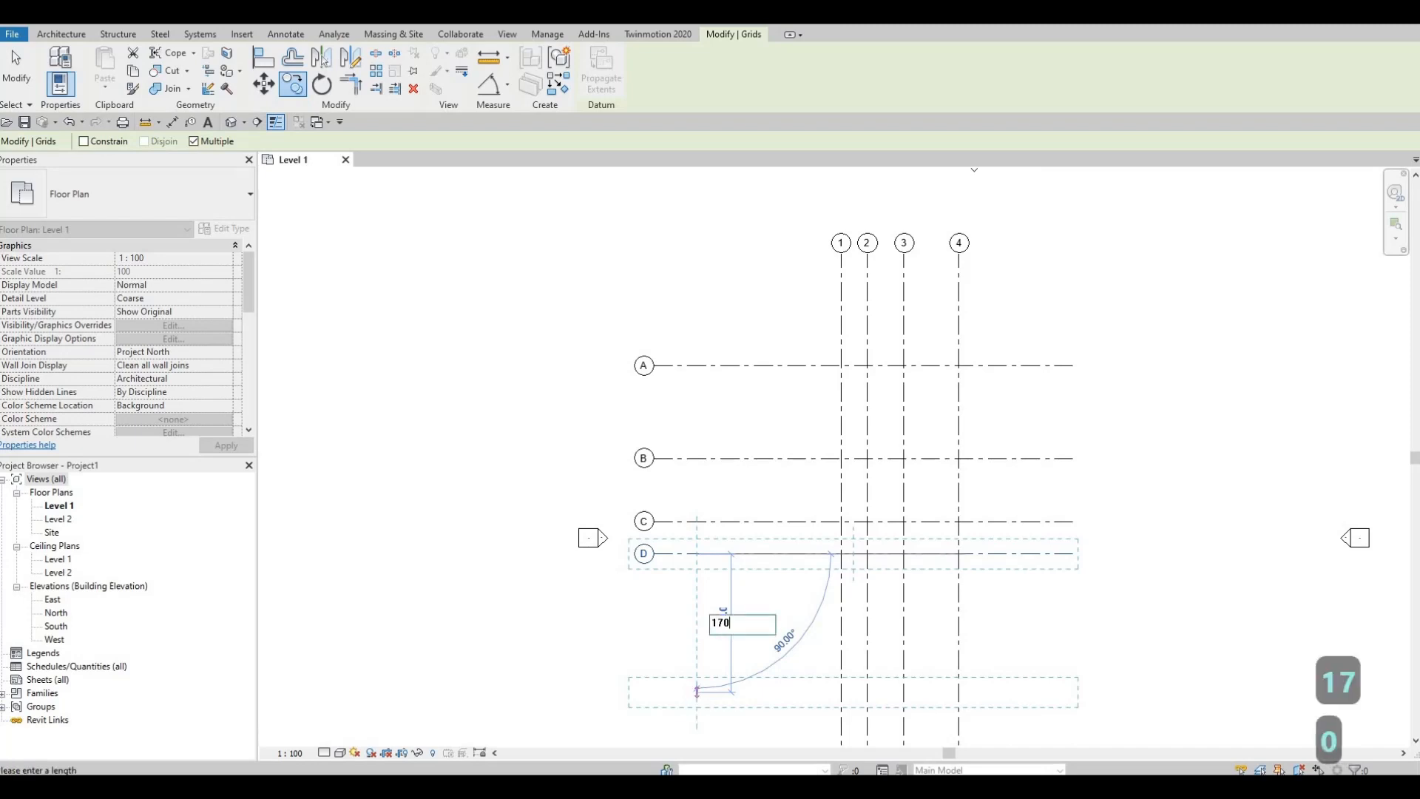
{"action": "type", "text": "3.22"}
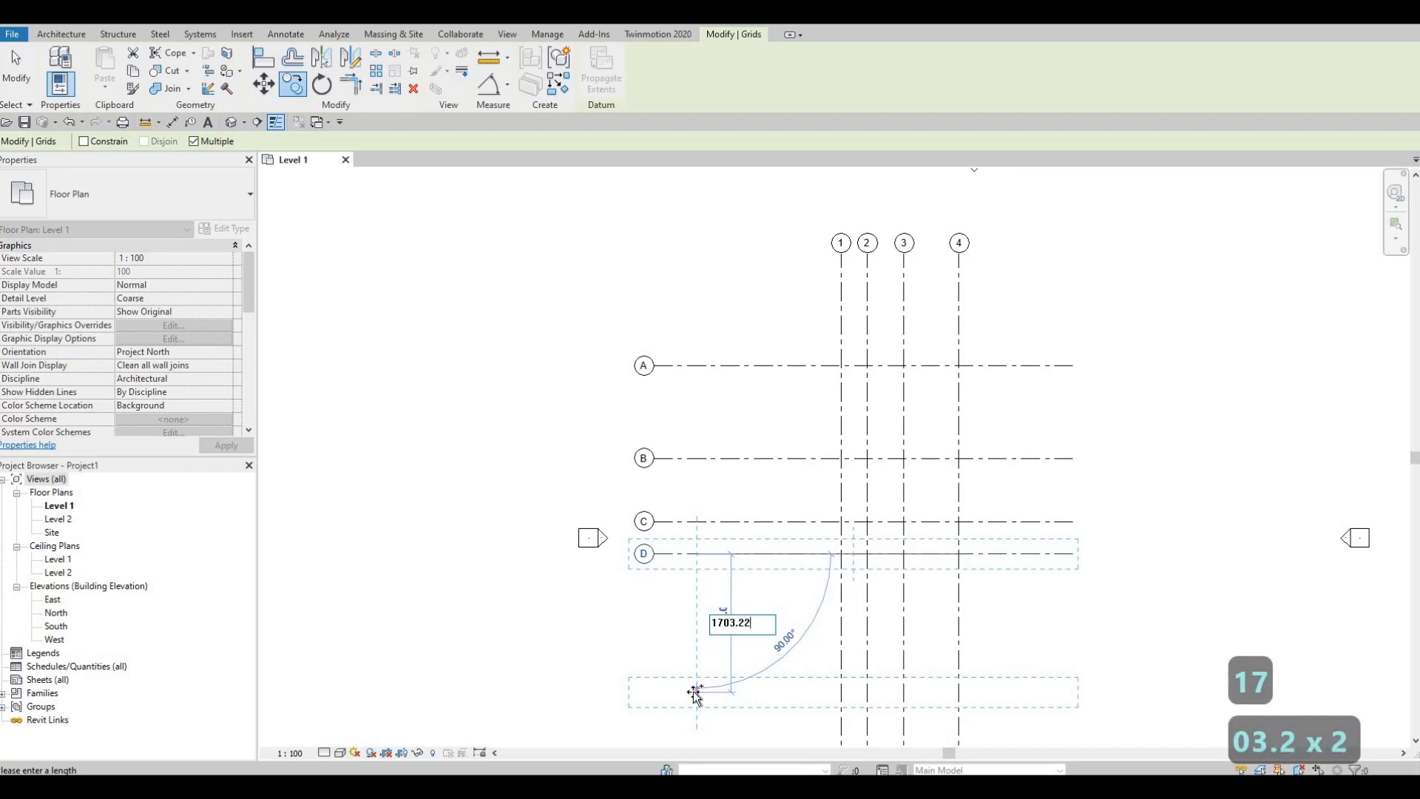
{"action": "key", "text": "Return"}
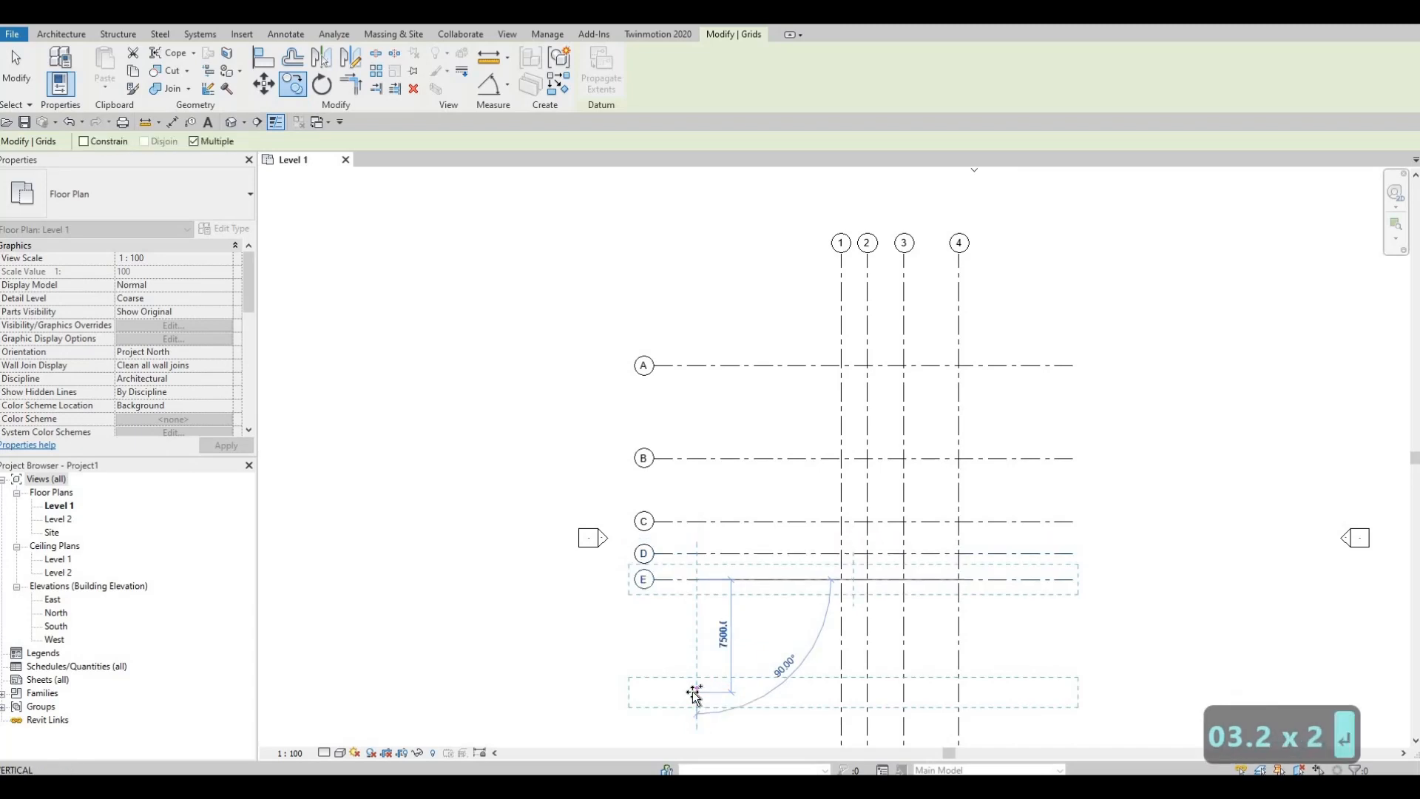
Step: Place the last horizontal grid copy 3620.26 south of grid E and finish copying
{"action": "type", "text": "36"}
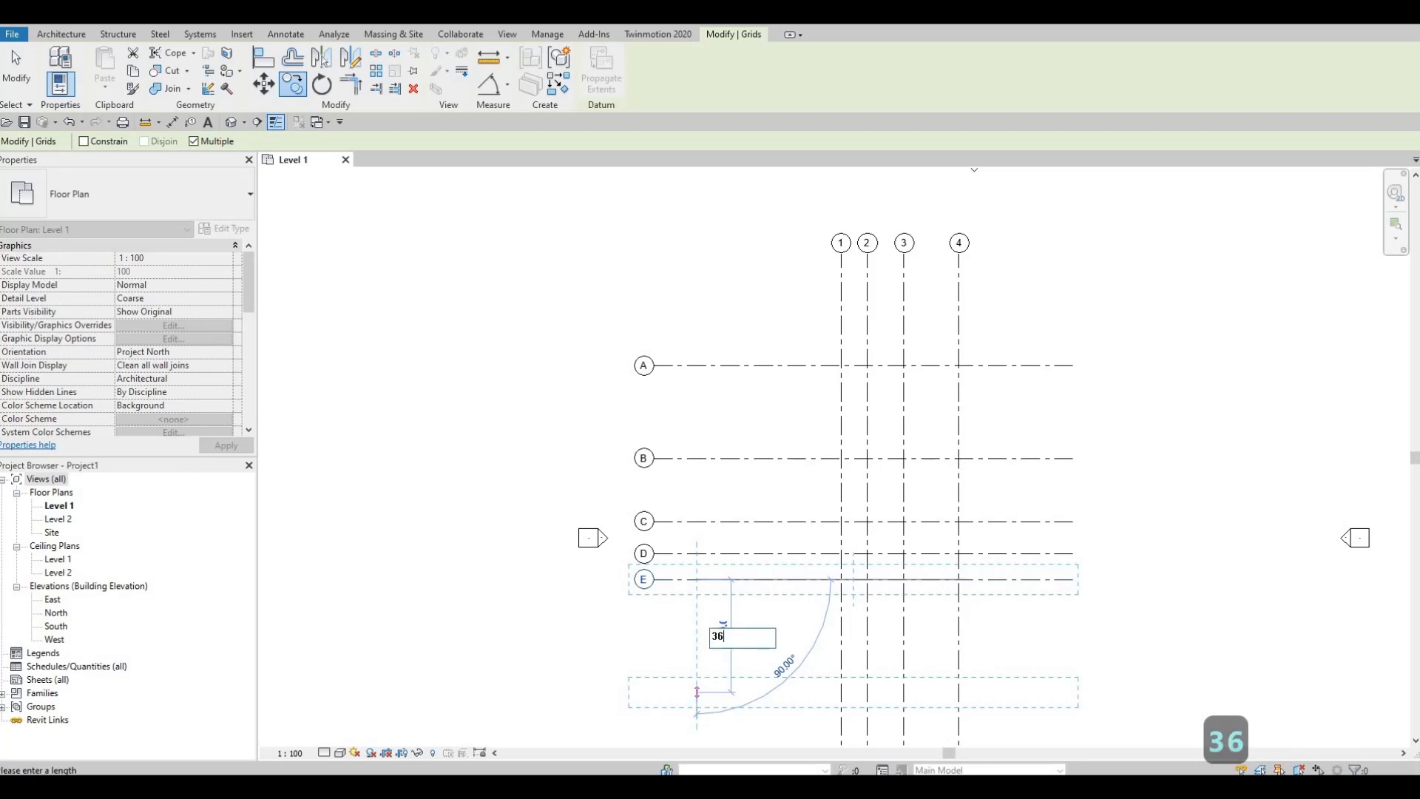
{"action": "type", "text": "20."}
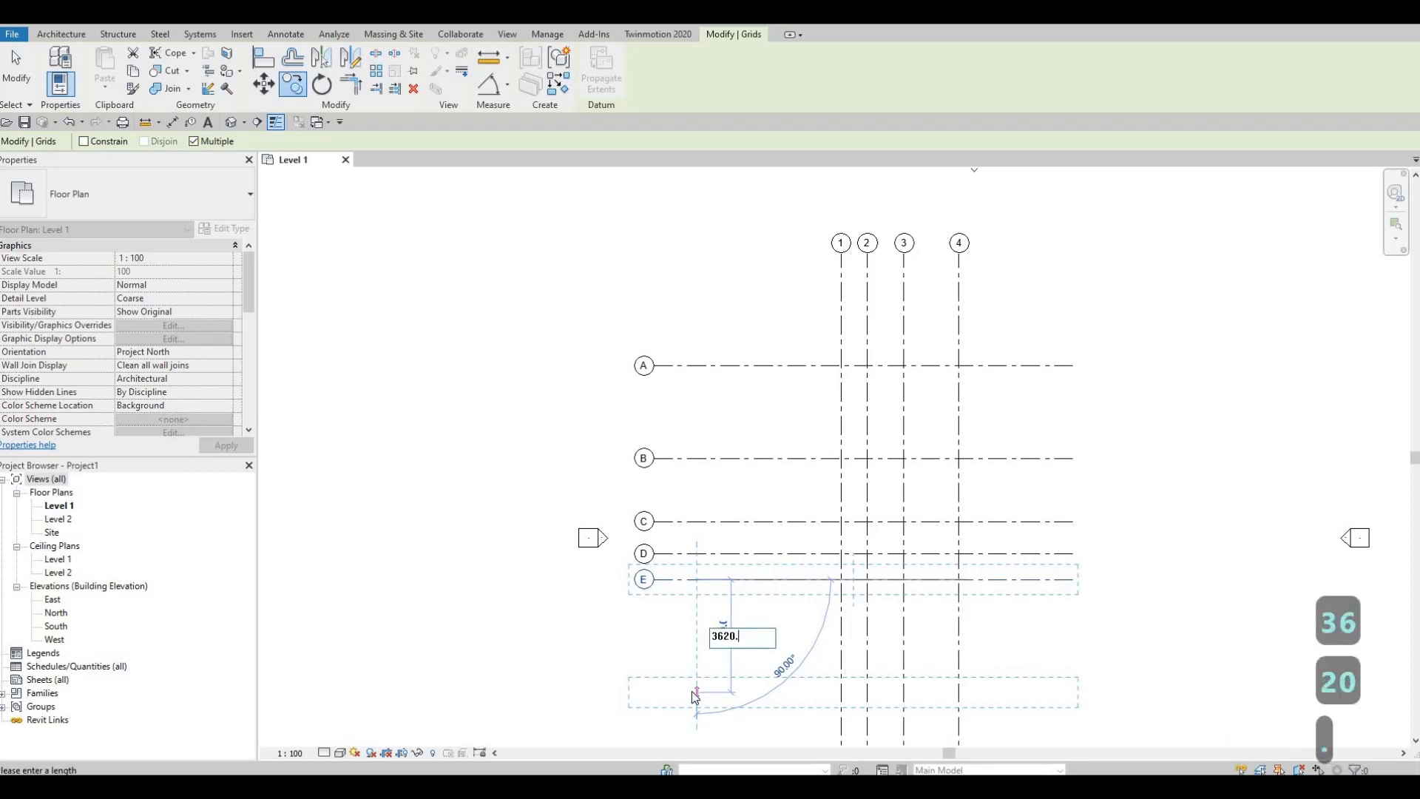
{"action": "type", "text": "26"}
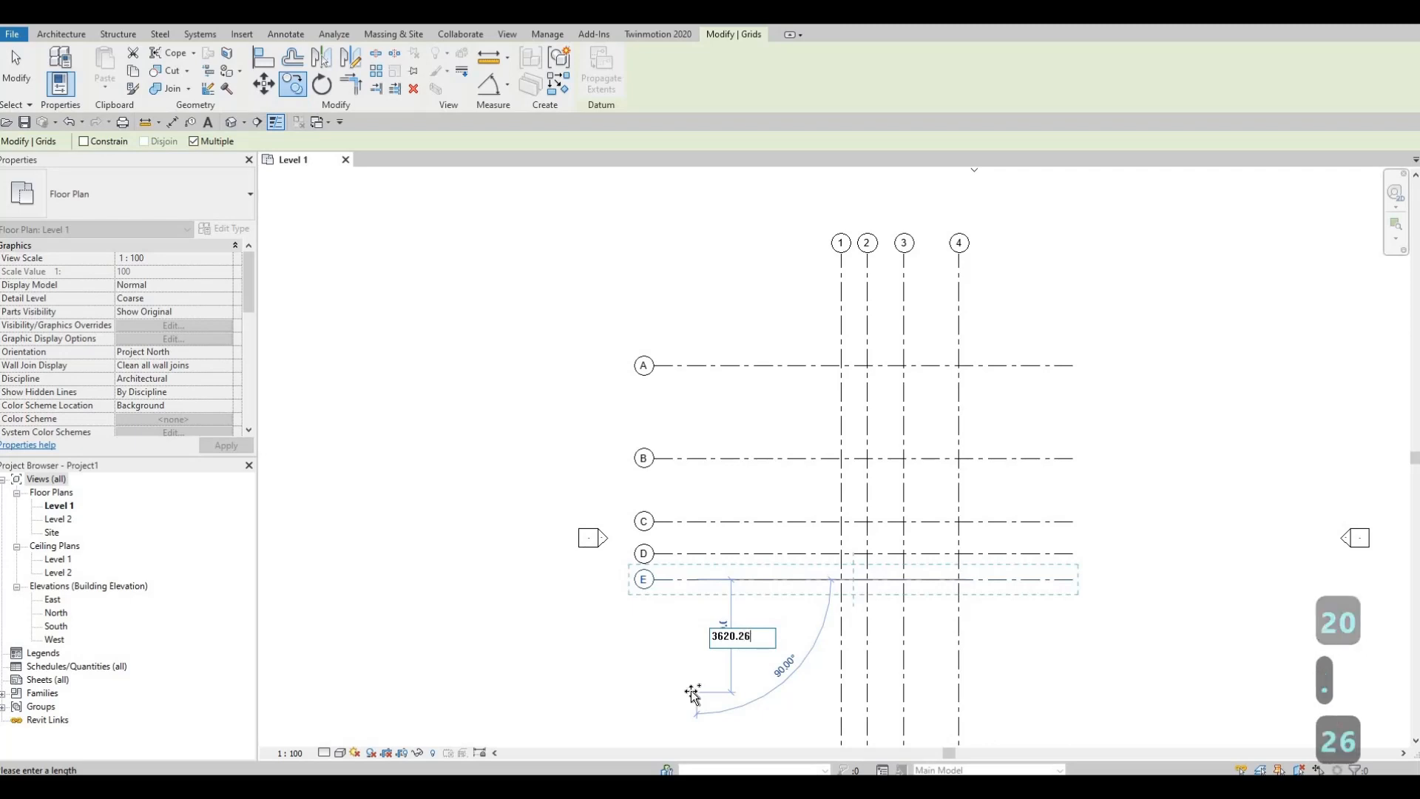
{"action": "key", "text": "Return"}
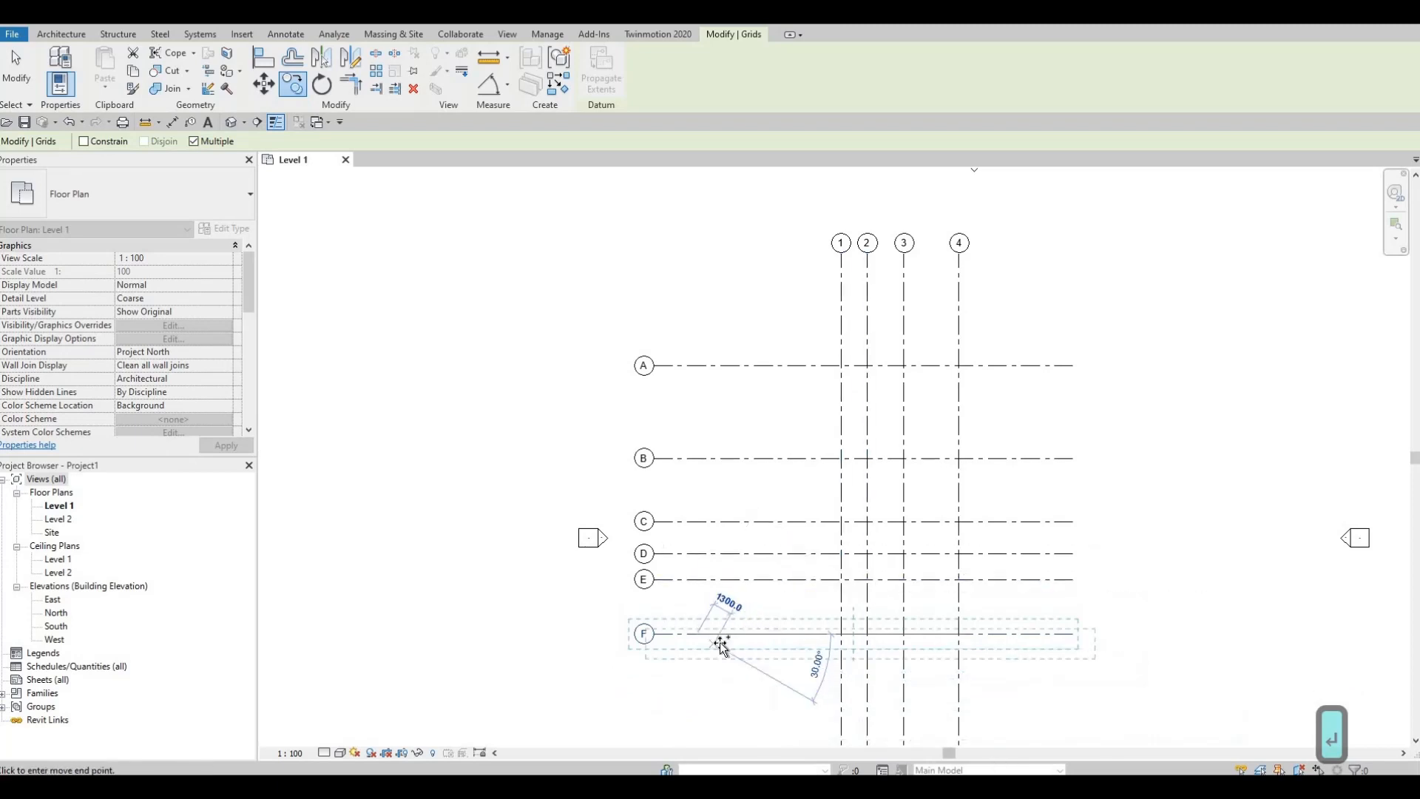
{"action": "key", "text": "Escape"}
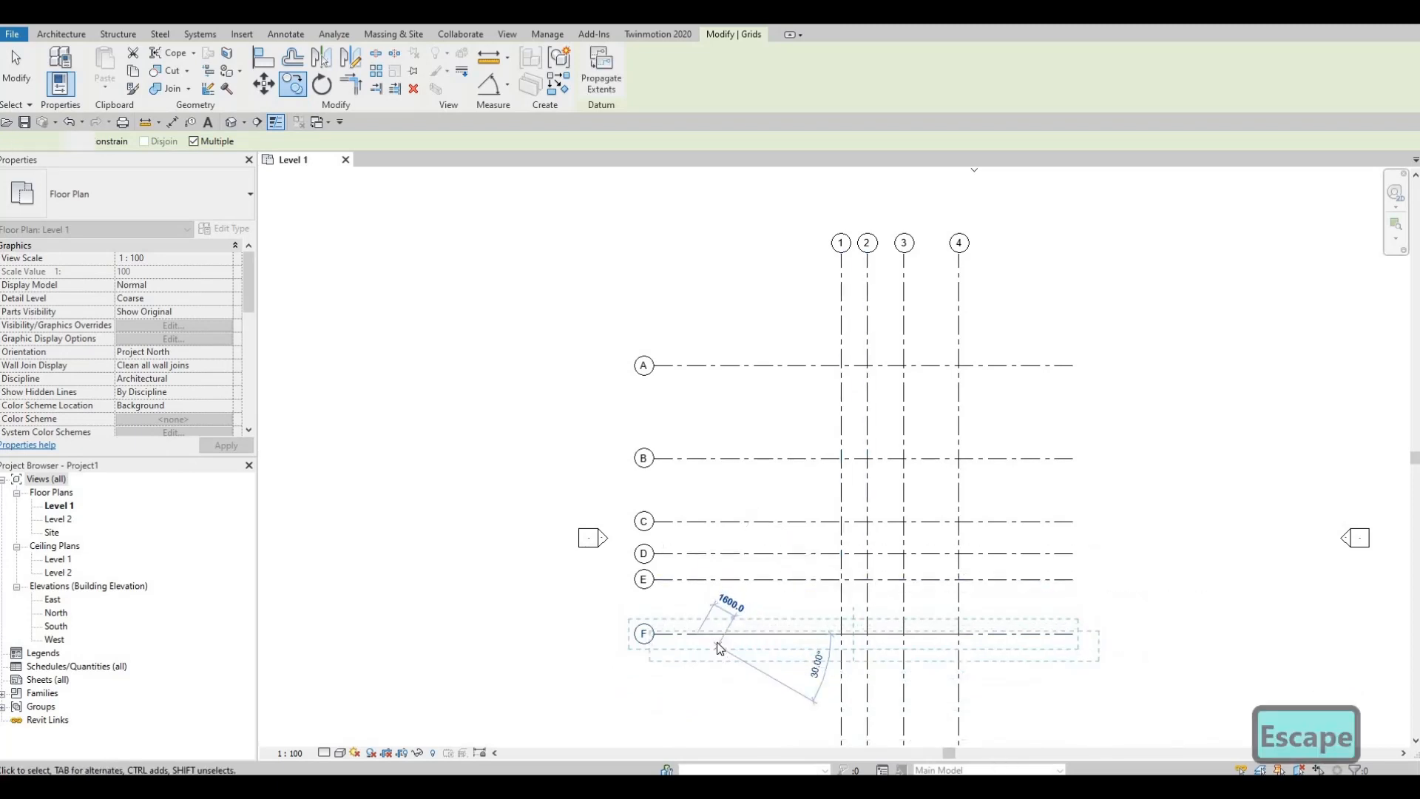
{"action": "key", "text": "Escape"}
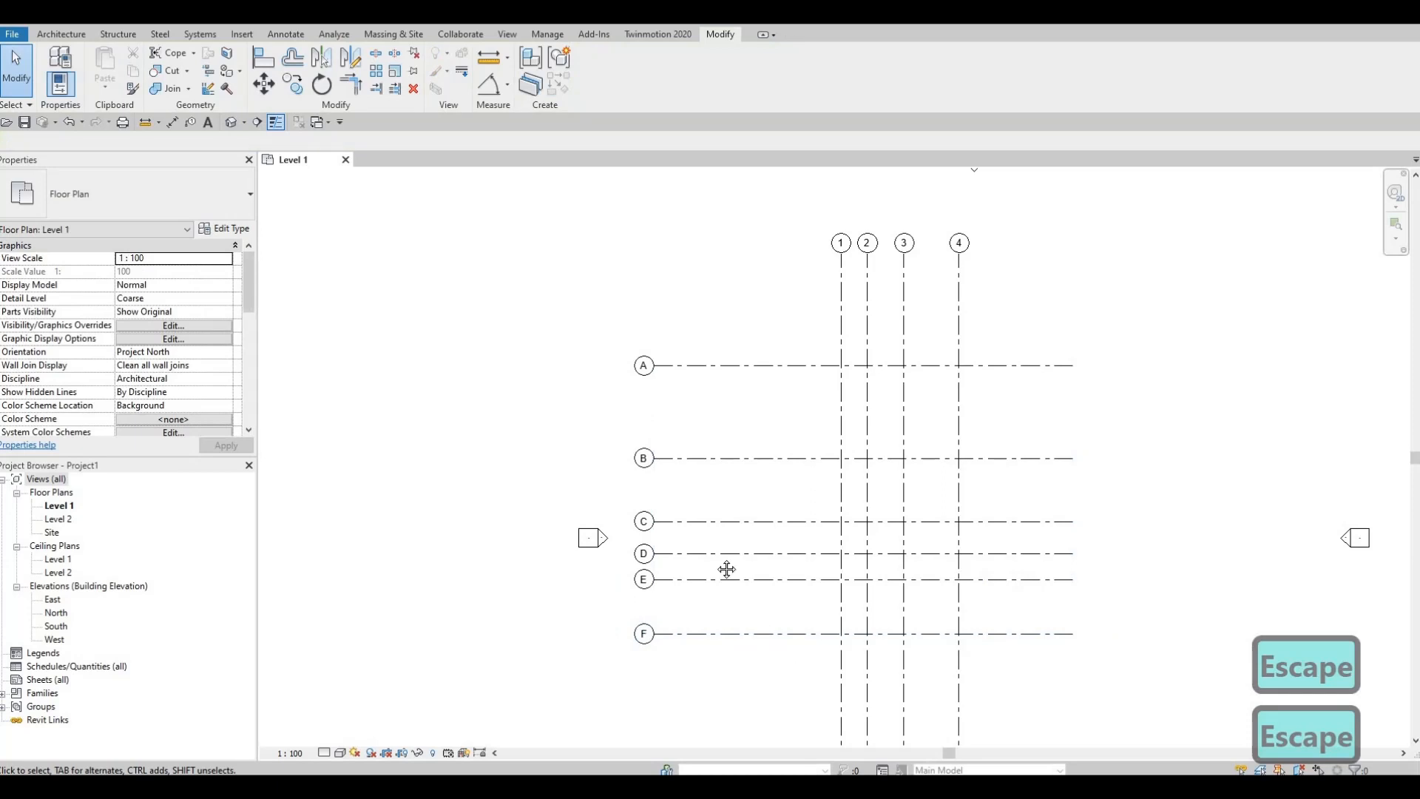
Step: Select all numbered and lettered grids together, move them to the centre of the four elevation markers, and clear the selection
{"action": "middle_click_drag", "start_coordinate": [792, 619], "coordinate": [717, 526]}
{"action": "scroll", "coordinate": [887, 675], "scroll_direction": "down", "scroll_amount": 3}
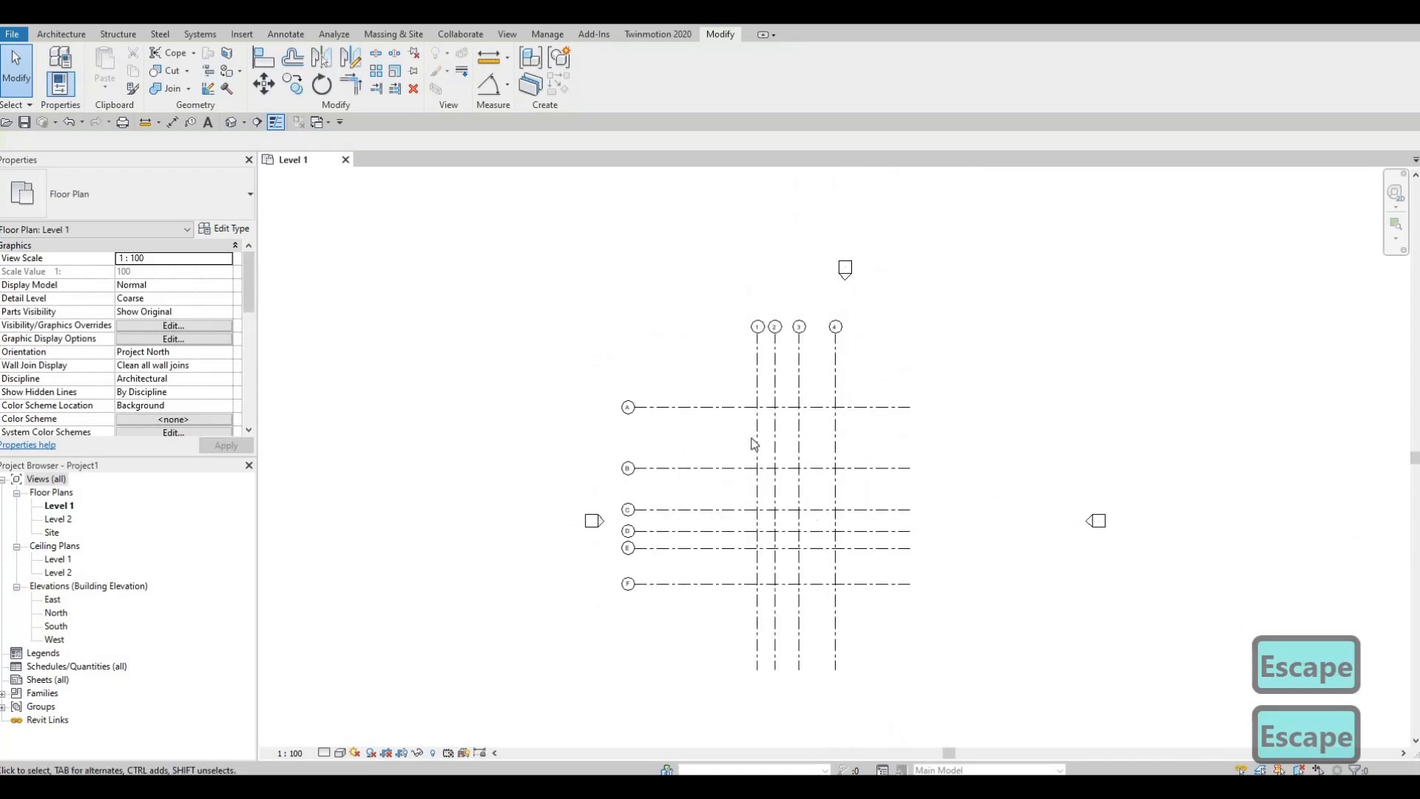
{"action": "left_click_drag", "start_coordinate": [929, 695], "coordinate": [627, 330]}
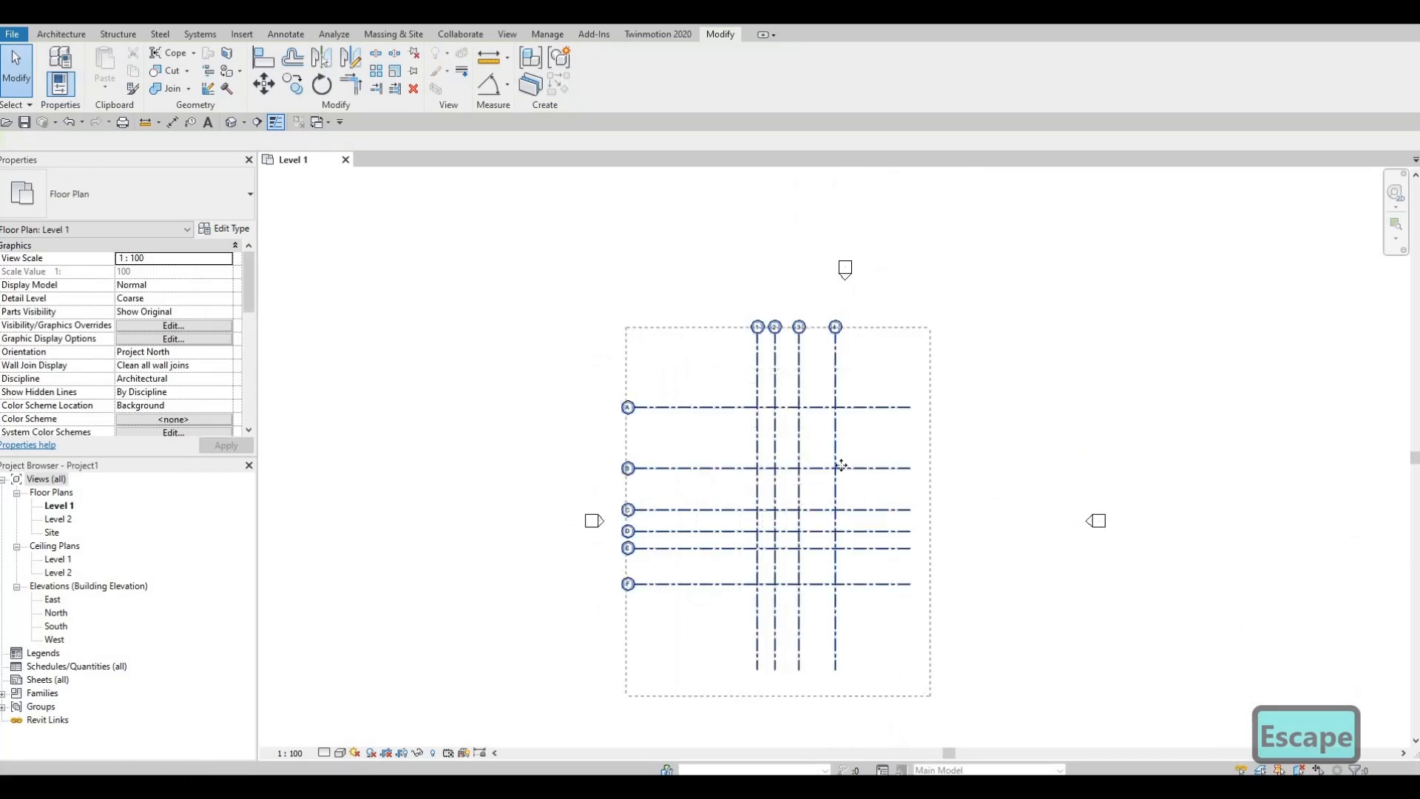
{"action": "middle_click_drag", "start_coordinate": [810, 479], "coordinate": [769, 405]}
{"action": "scroll", "coordinate": [769, 405], "scroll_direction": "down", "scroll_amount": 1}
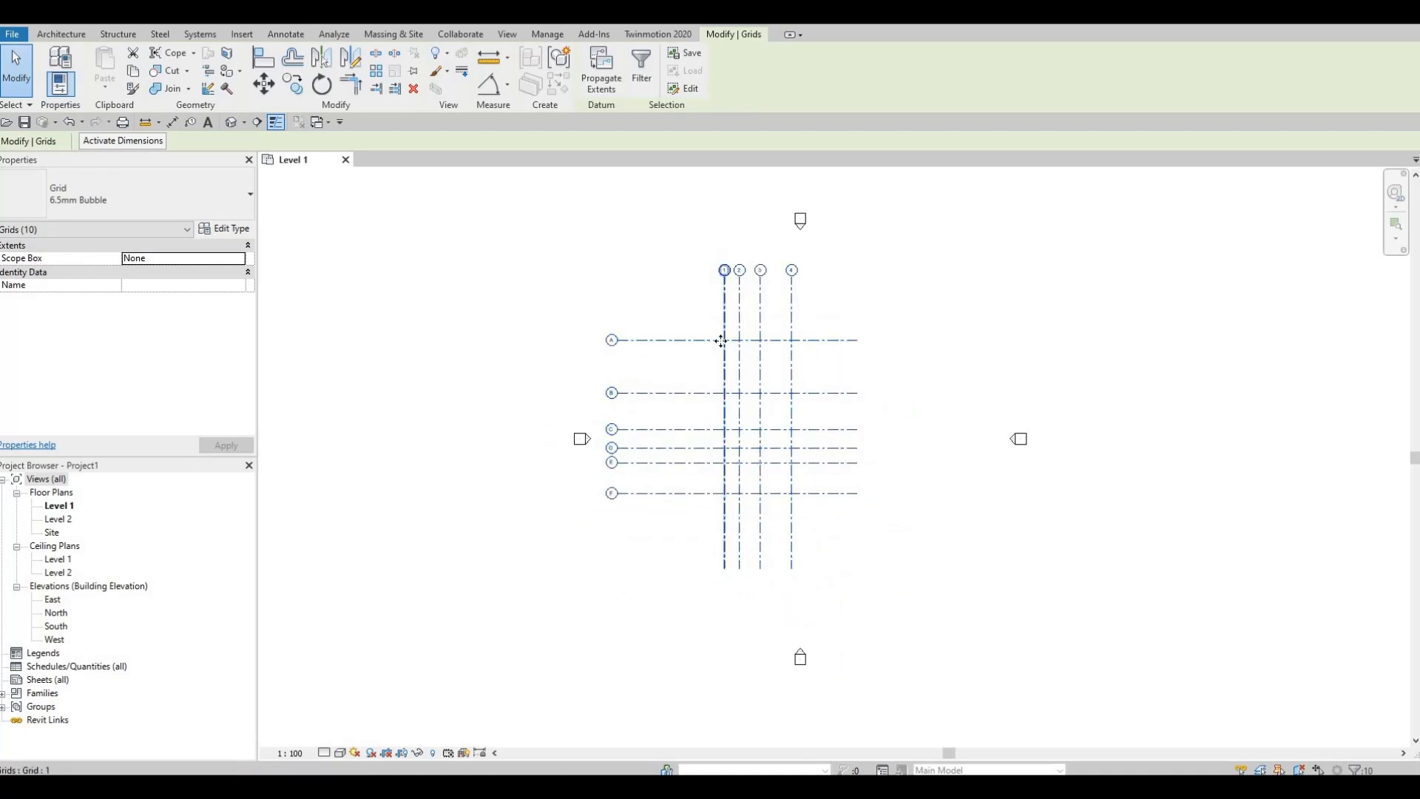
{"action": "left_click_drag", "start_coordinate": [738, 353], "coordinate": [937, 496]}
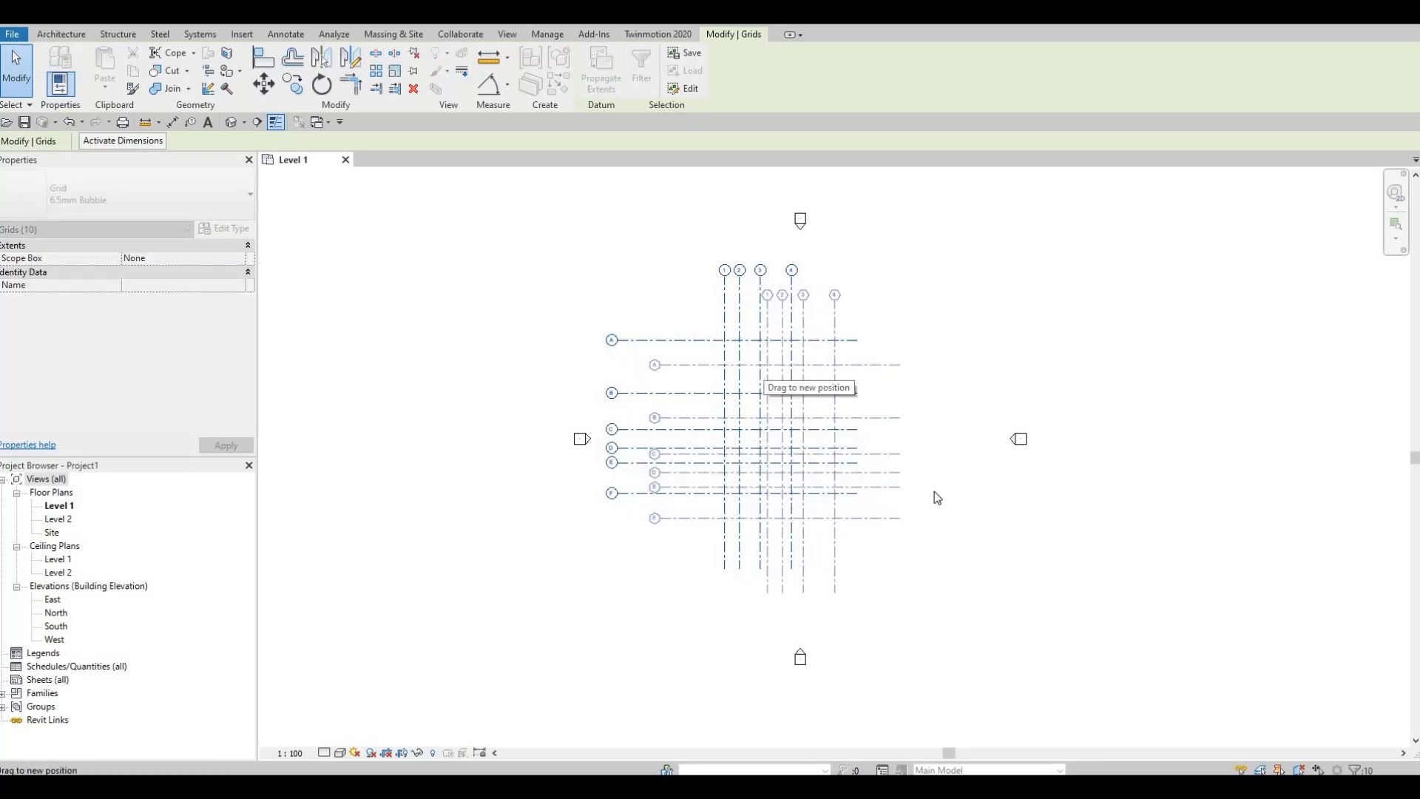
{"action": "left_click_drag", "start_coordinate": [894, 598], "coordinate": [894, 599]}
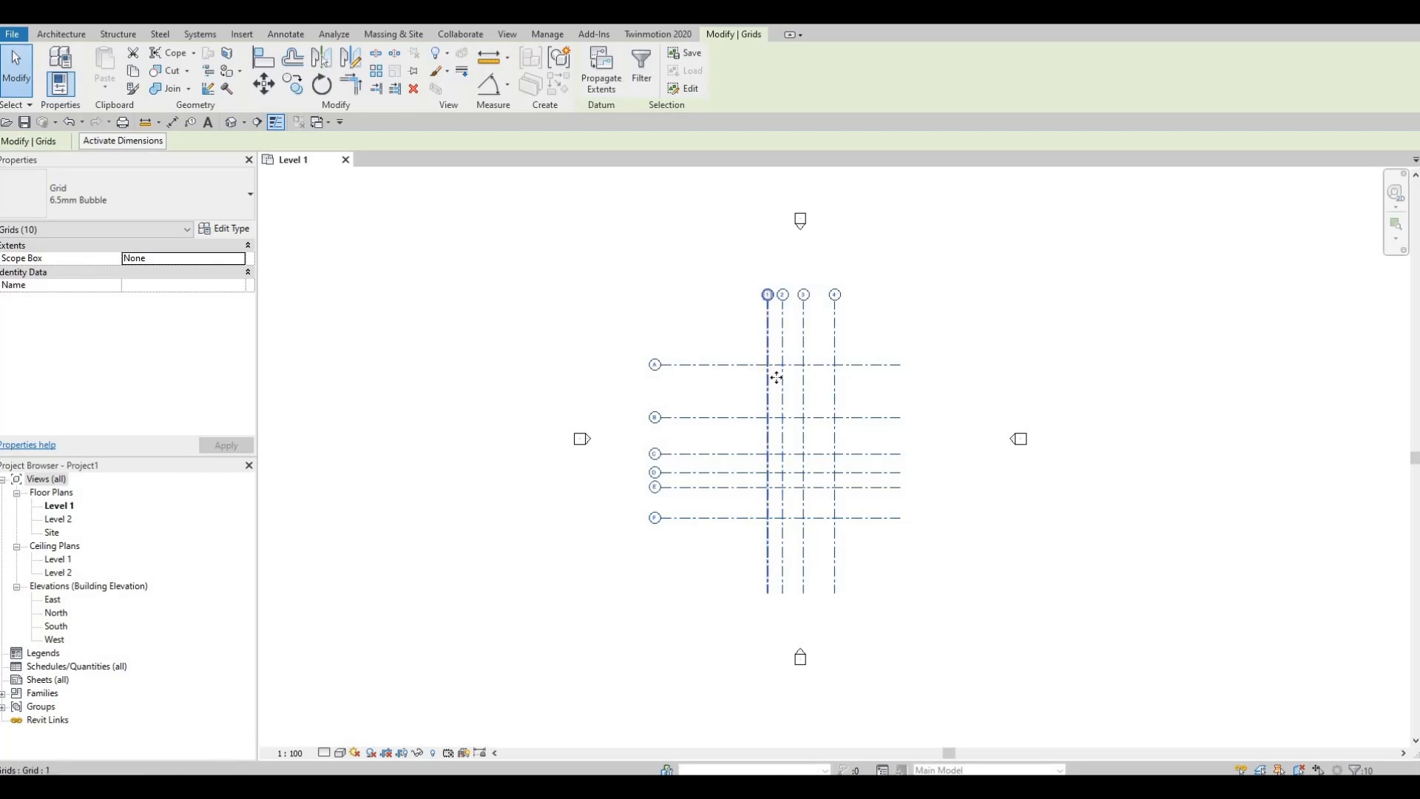
{"action": "mouse_move", "coordinate": [775, 377]}
{"action": "left_mouse_down"}
{"action": "mouse_move", "coordinate": [789, 387]}
{"action": "mouse_move", "coordinate": [774, 375]}
{"action": "left_mouse_up"}
{"action": "left_click_drag", "start_coordinate": [836, 409], "coordinate": [839, 411]}
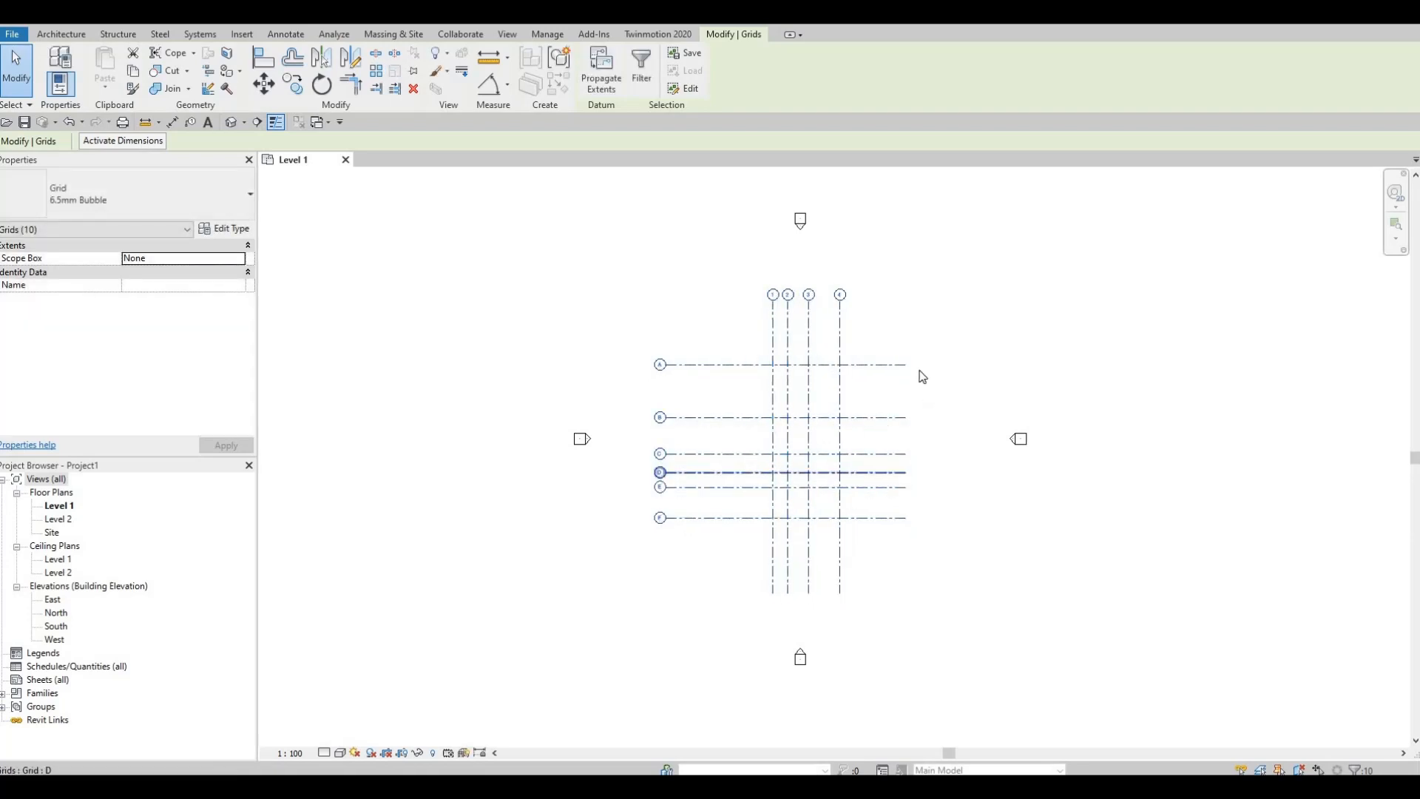
{"action": "scroll", "coordinate": [901, 380], "scroll_direction": "up", "scroll_amount": 4}
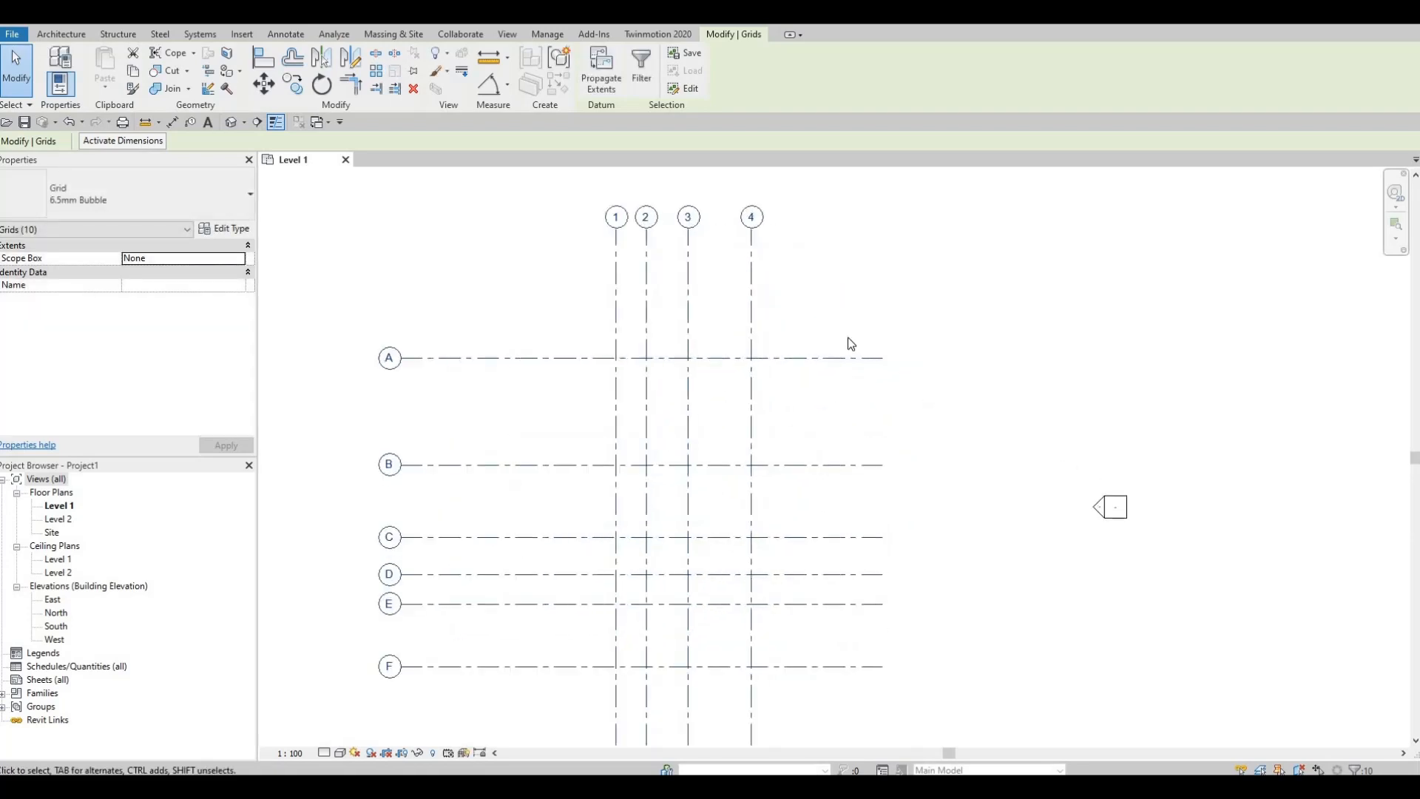
{"action": "scroll", "coordinate": [653, 516], "scroll_direction": "down", "scroll_amount": 2}
{"action": "scroll", "coordinate": [681, 506], "scroll_direction": "up", "scroll_amount": 3}
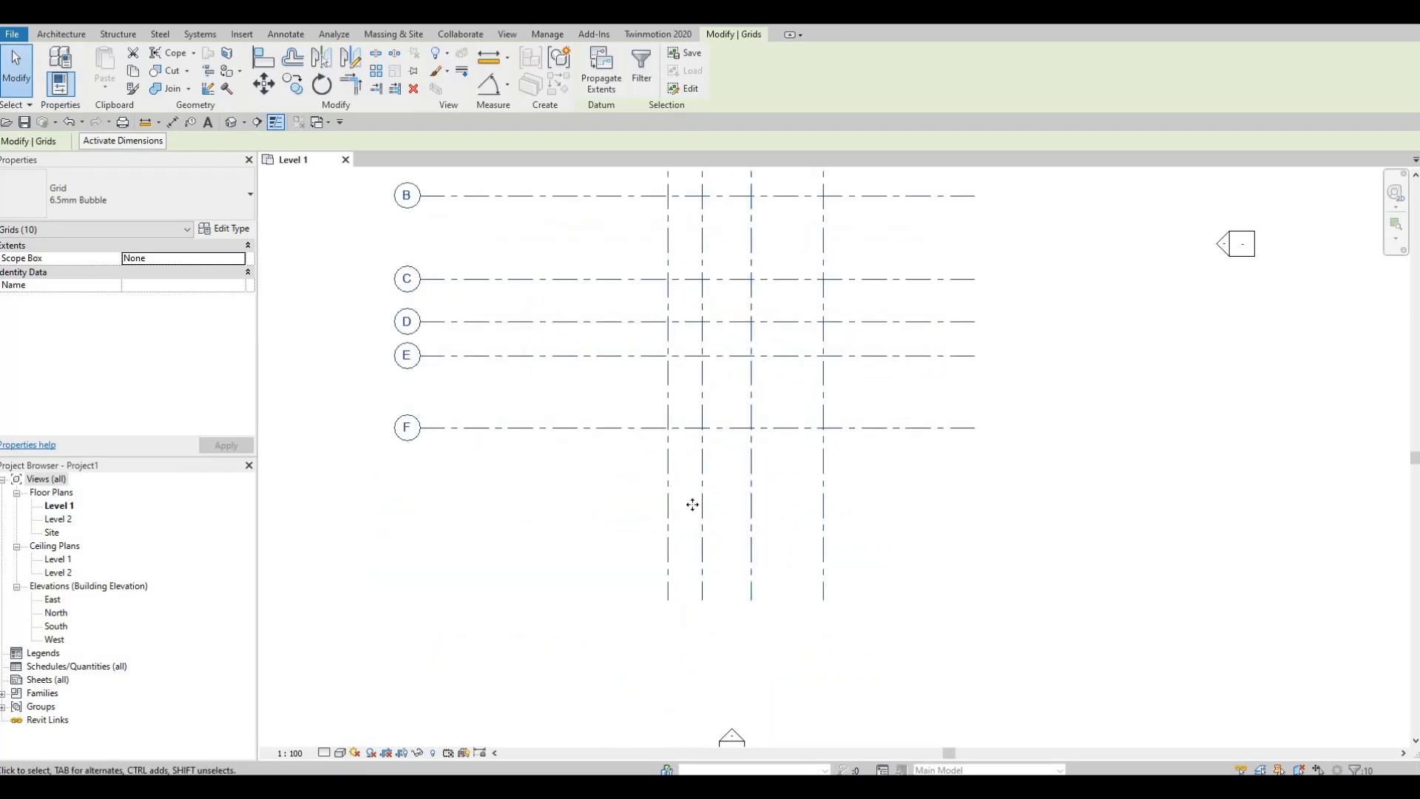
{"action": "middle_click_drag", "start_coordinate": [670, 528], "coordinate": [723, 494]}
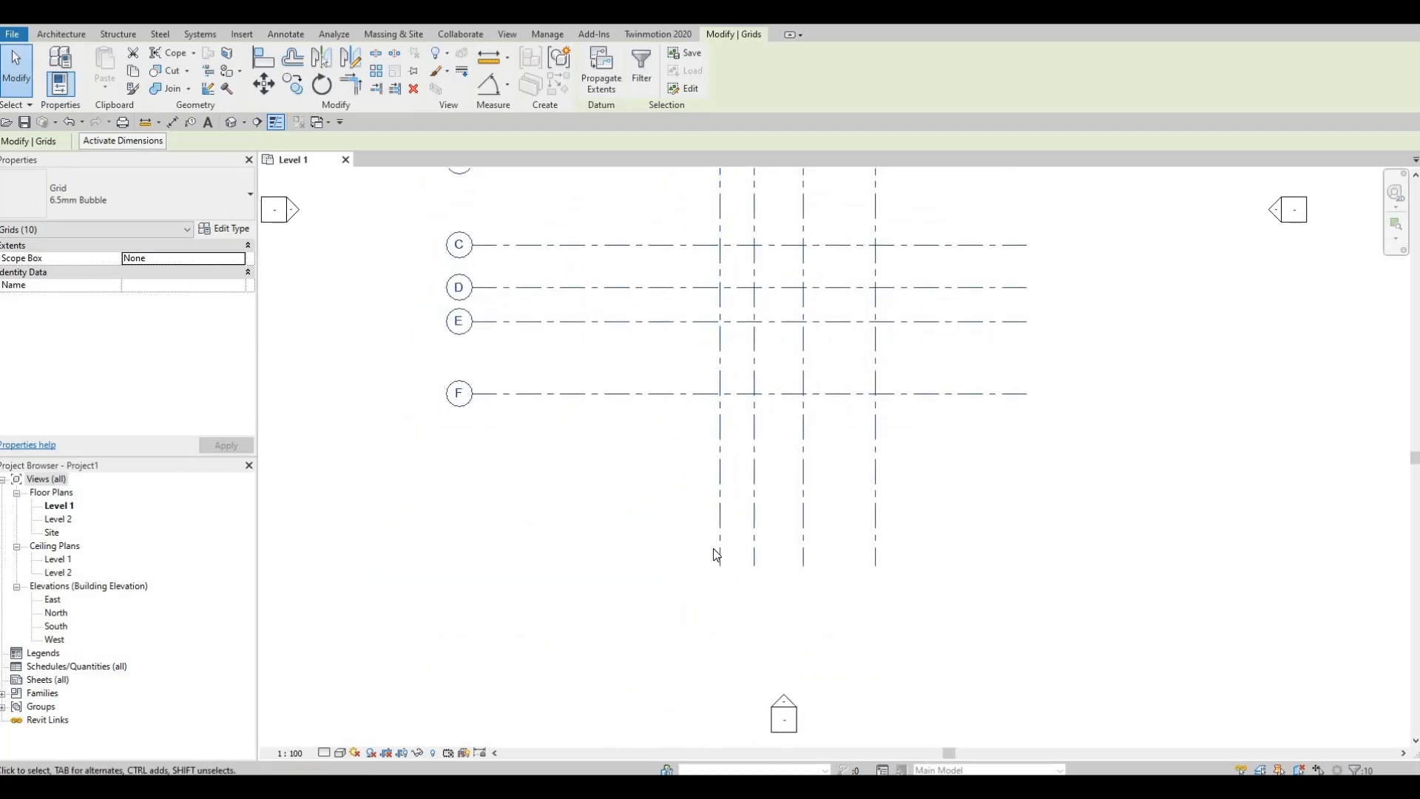
{"action": "key", "text": "Escape"}
{"action": "key", "text": "Escape"}
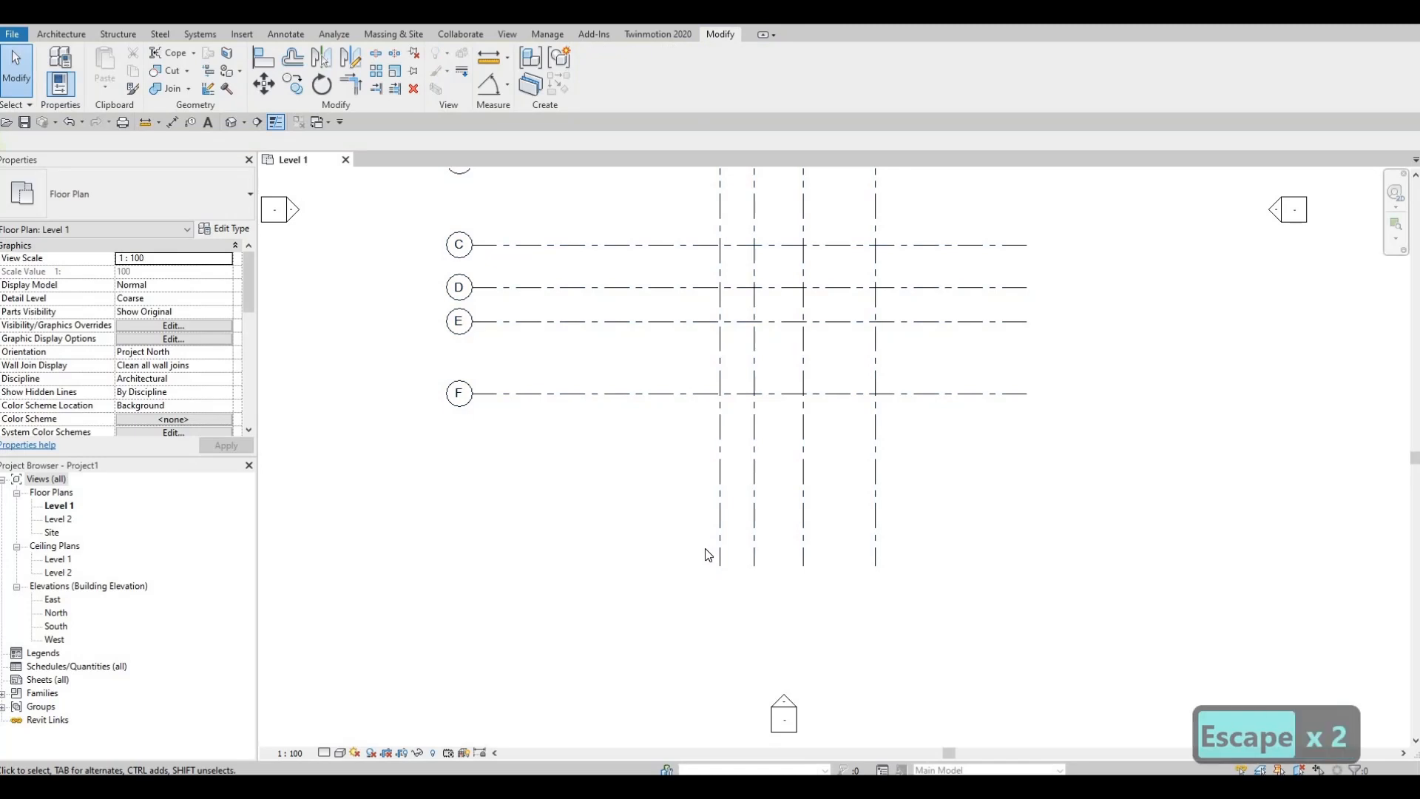
Step: Shorten the aligned numbered grids together by moving their south ends closer to grid F
{"action": "scroll", "coordinate": [724, 526], "scroll_direction": "up", "scroll_amount": 2}
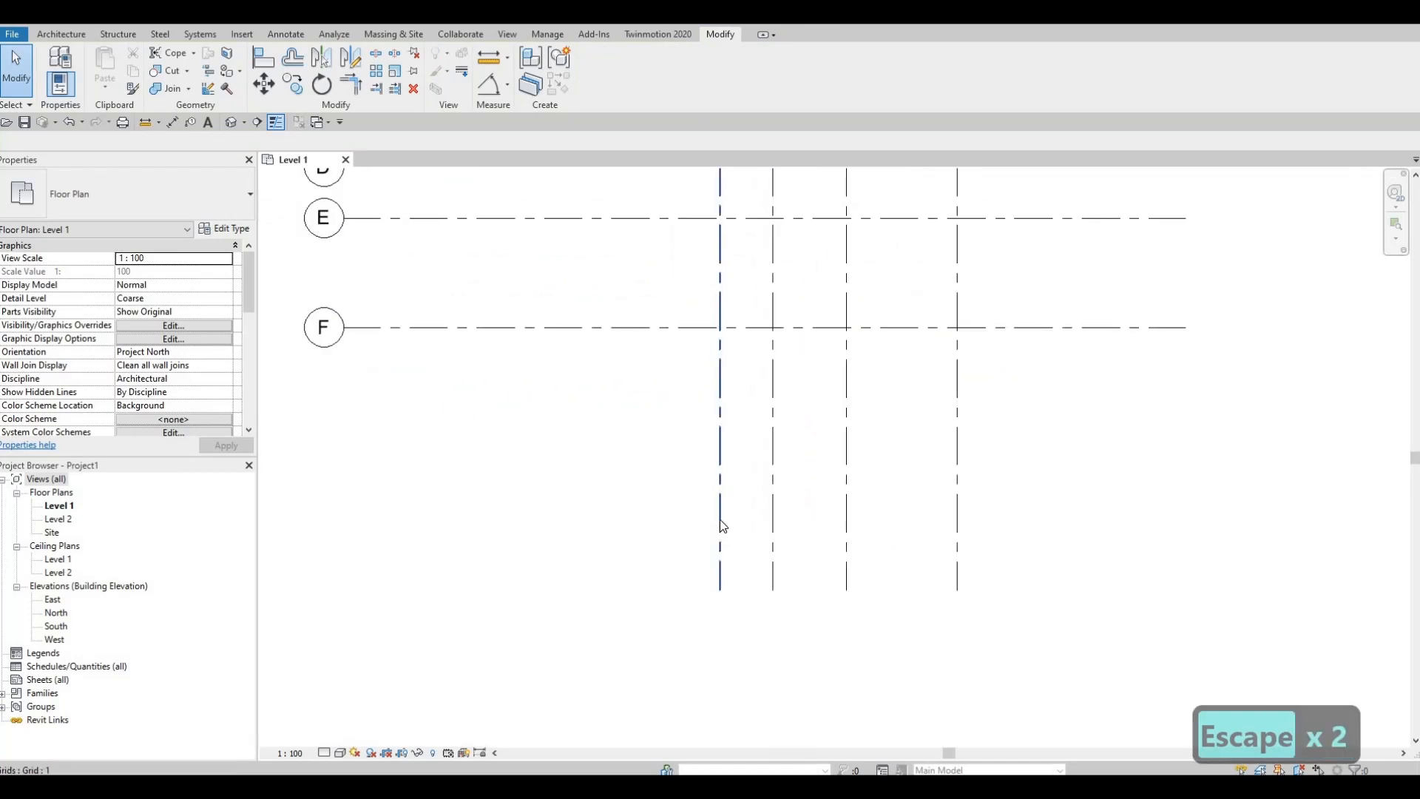
{"action": "left_click", "coordinate": [721, 531]}
{"action": "scroll", "coordinate": [730, 596], "scroll_direction": "up", "scroll_amount": 3}
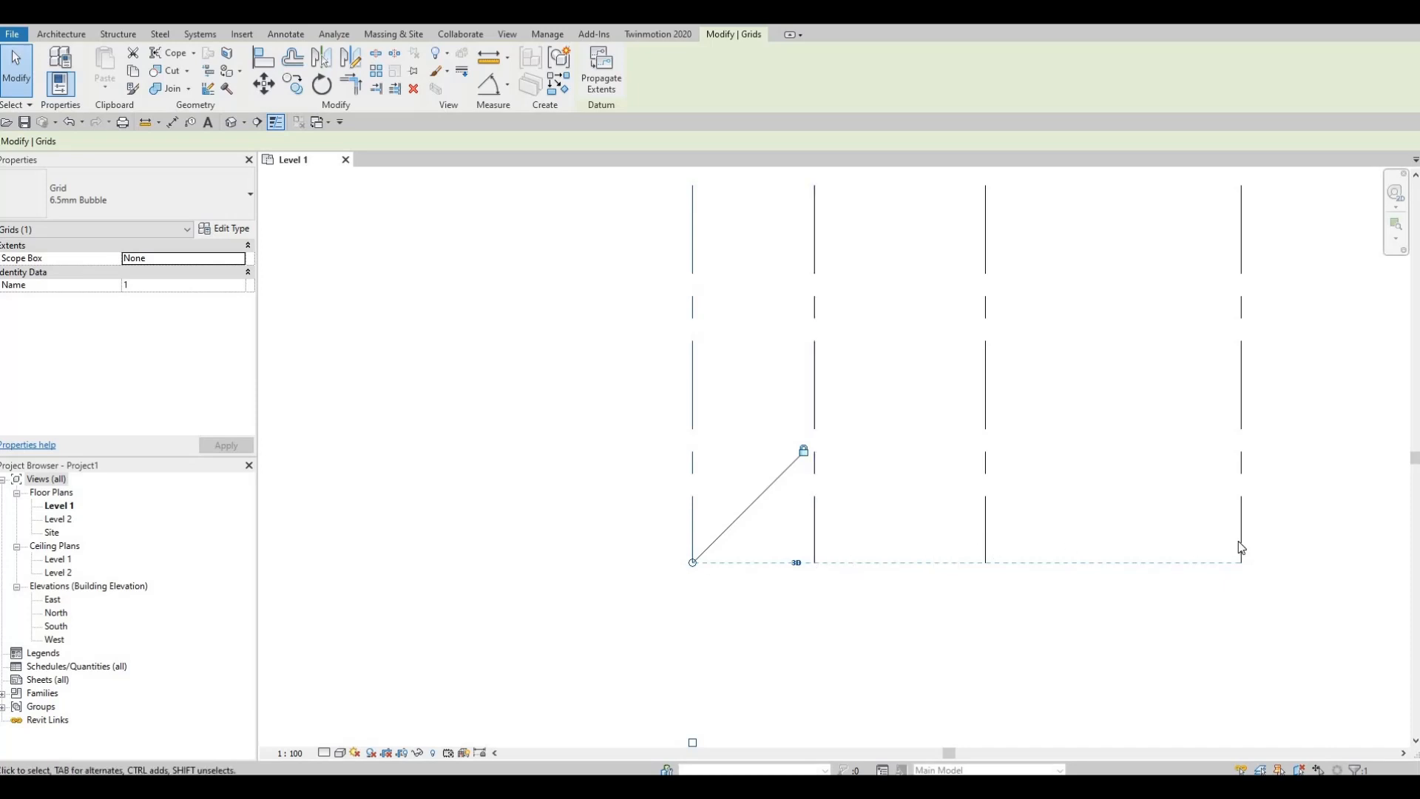
{"action": "scroll", "coordinate": [1076, 511], "scroll_direction": "down", "scroll_amount": 4}
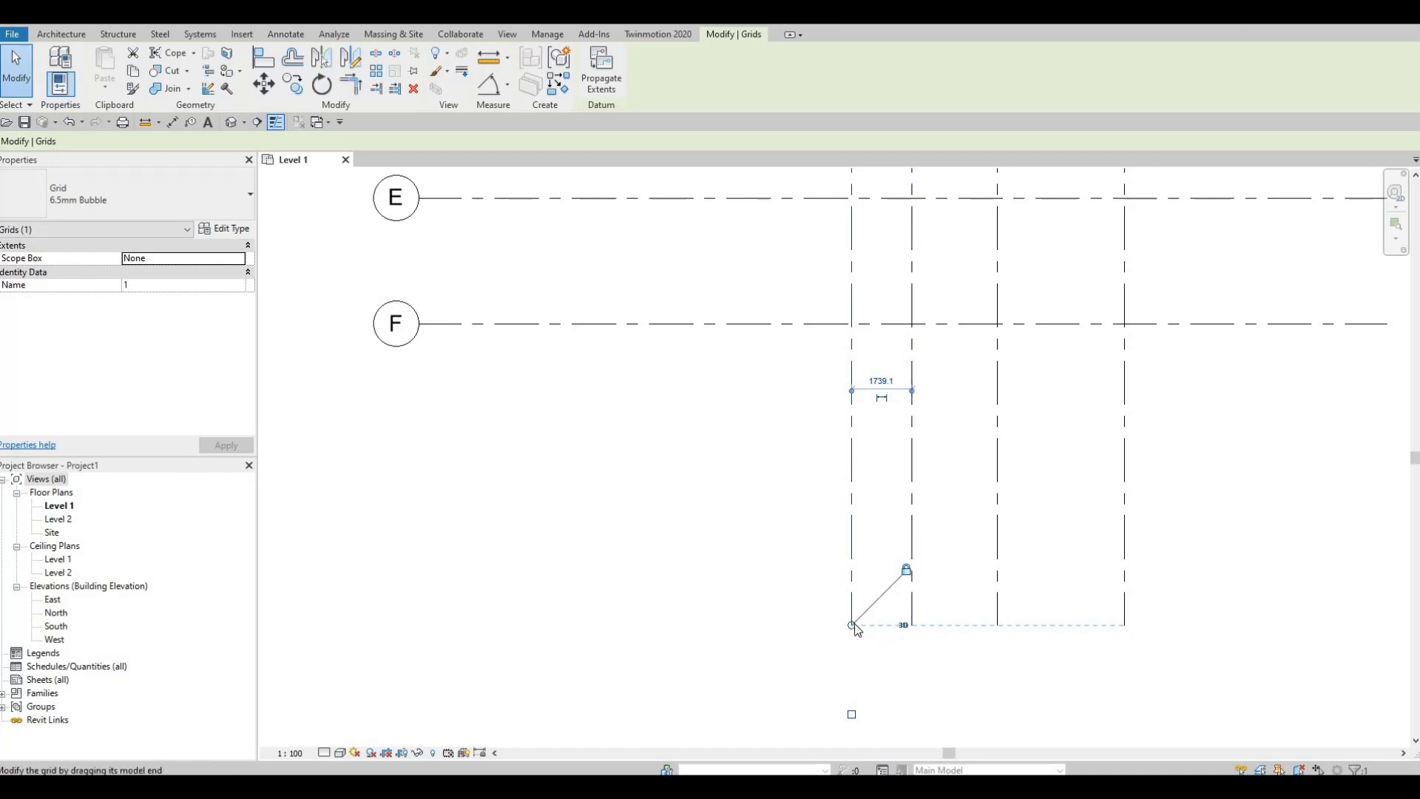
{"action": "left_click_drag", "start_coordinate": [851, 624], "coordinate": [862, 464]}
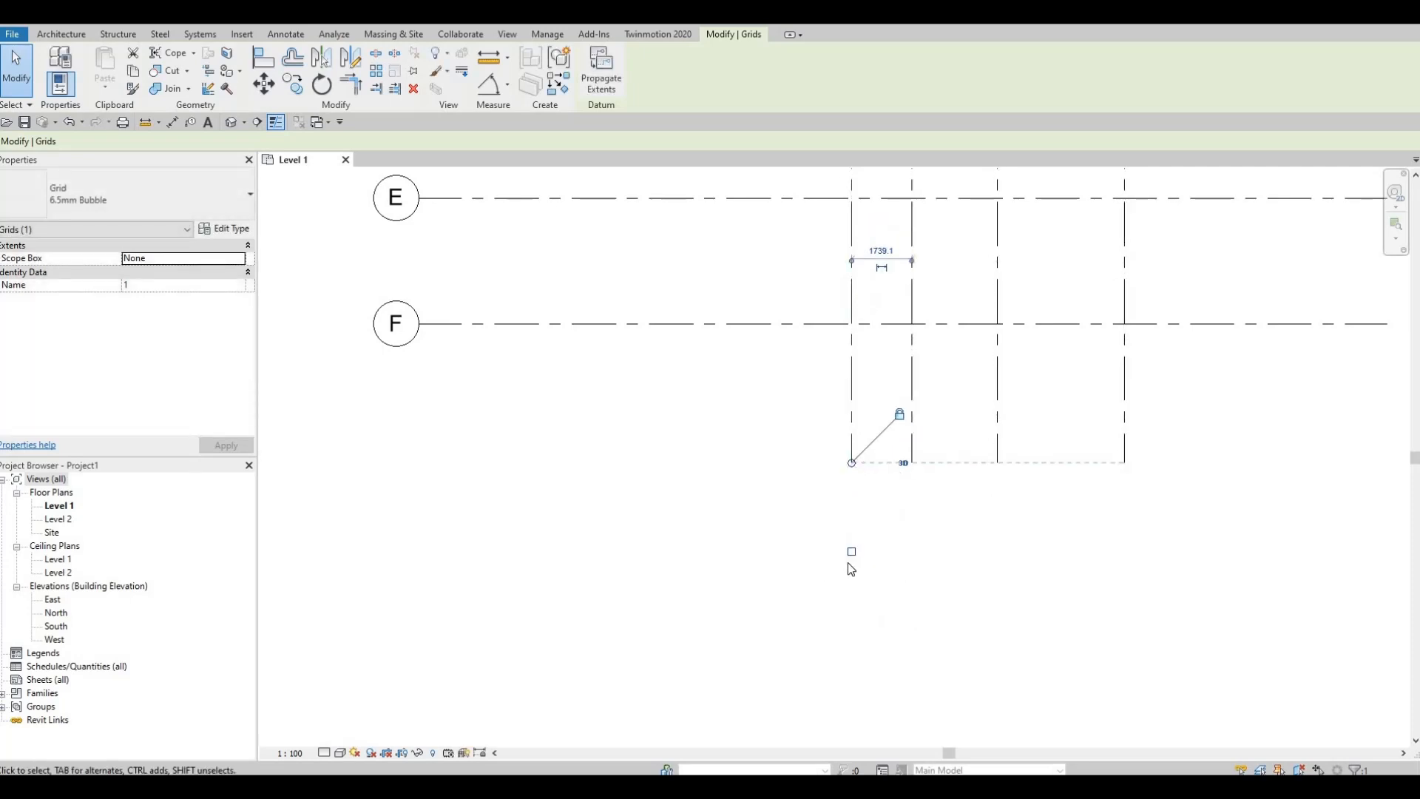
Step: Show the grid bubbles at the south ends of grids 1, 2, 3 and 4
{"action": "scroll", "coordinate": [848, 564], "scroll_direction": "up", "scroll_amount": 2}
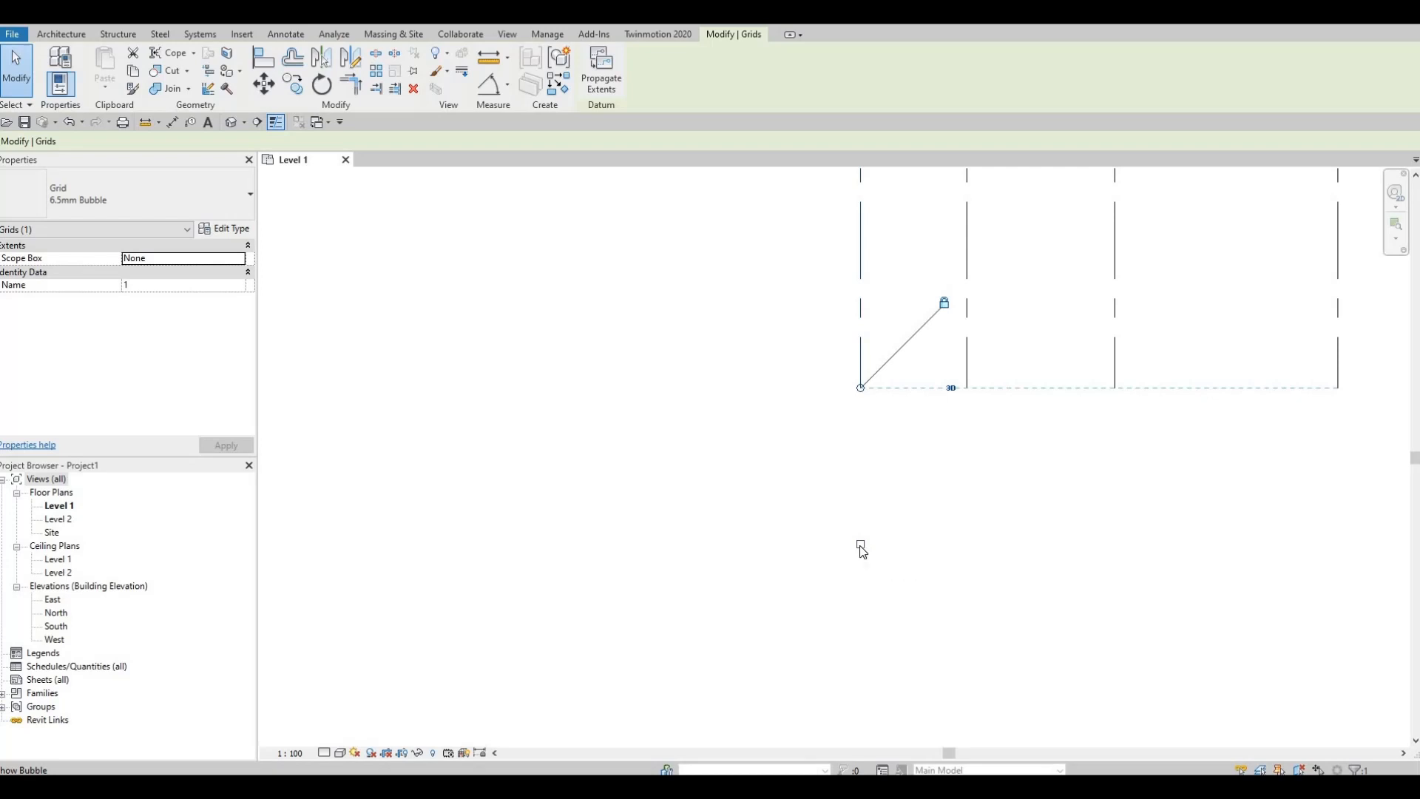
{"action": "left_click", "coordinate": [860, 544]}
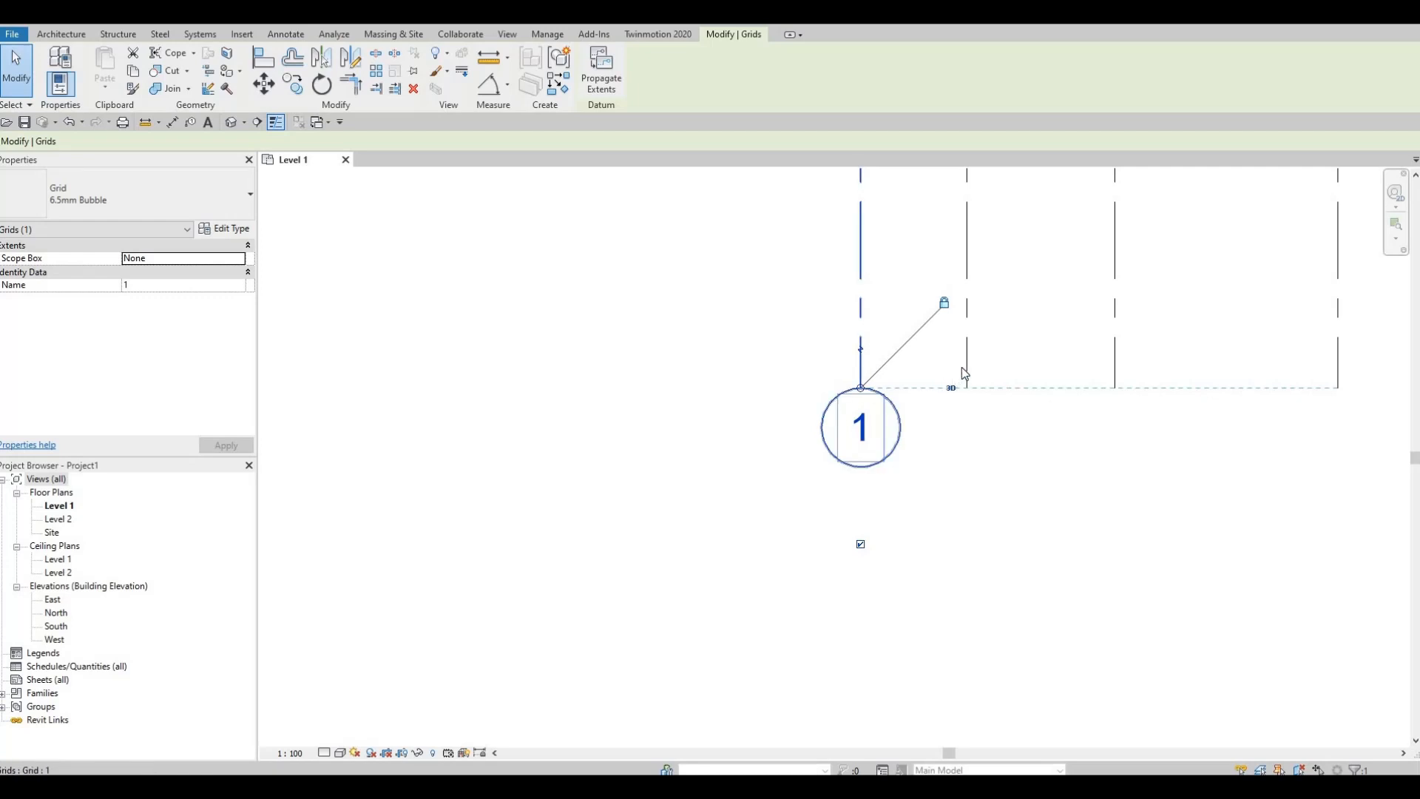
{"action": "left_click", "coordinate": [969, 414]}
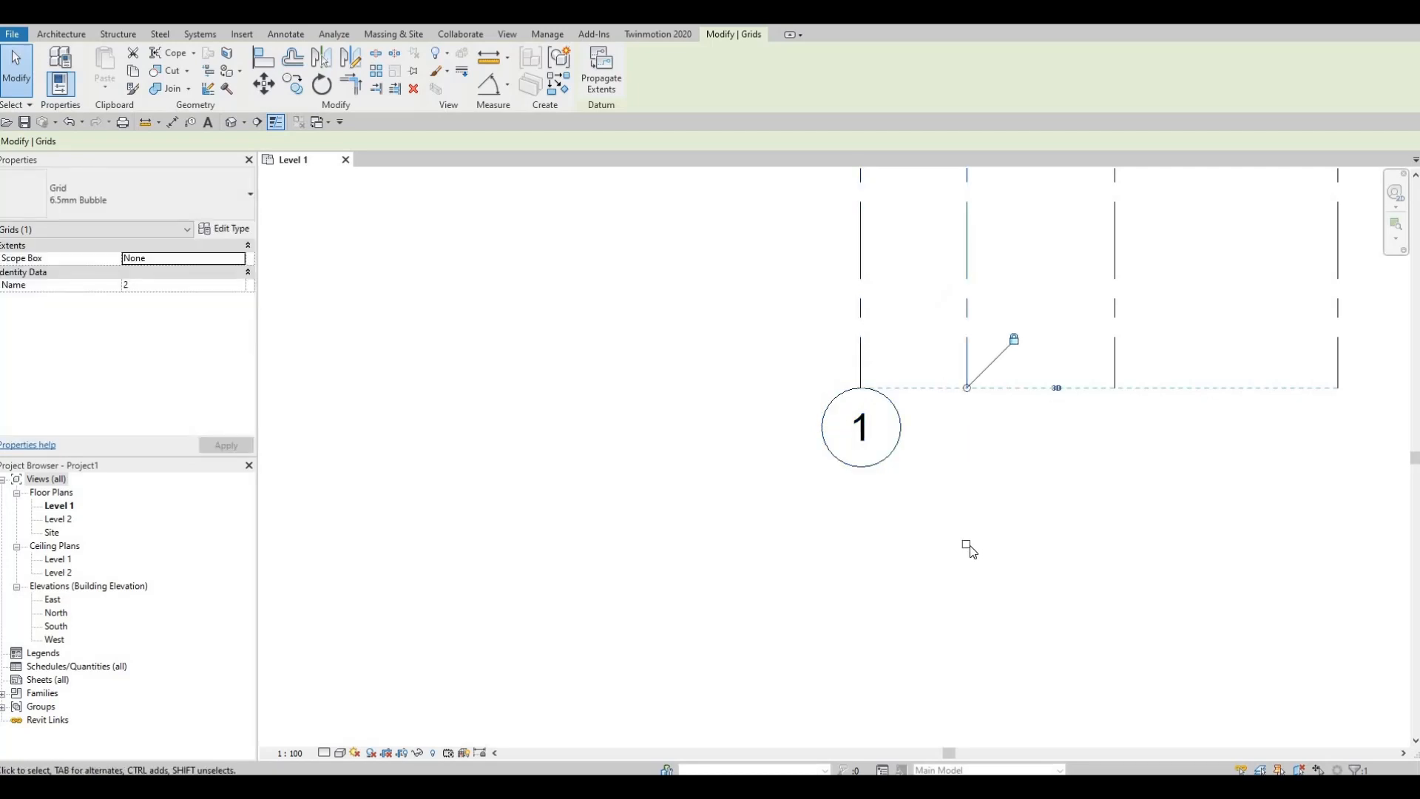
{"action": "left_click", "coordinate": [966, 545]}
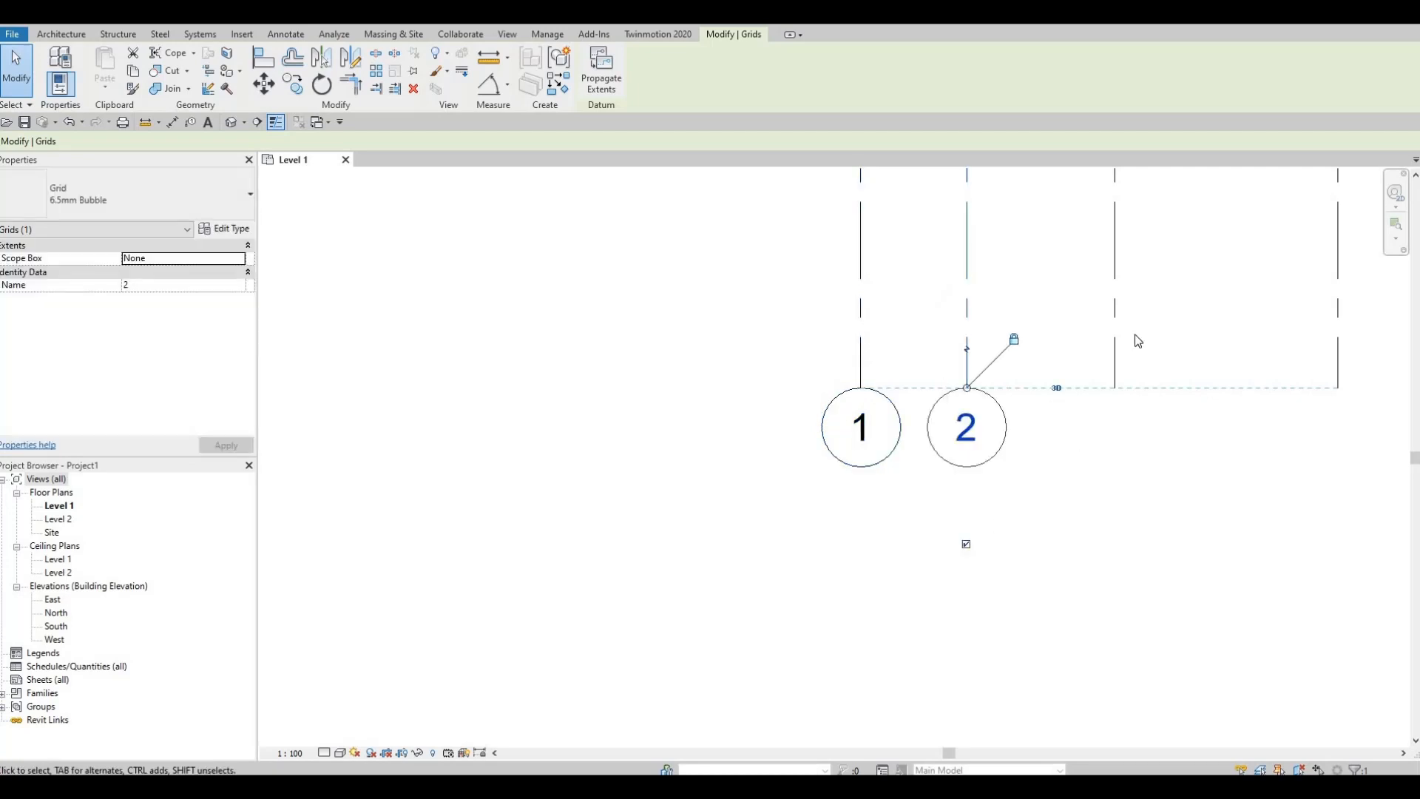
{"action": "left_click", "coordinate": [1116, 433]}
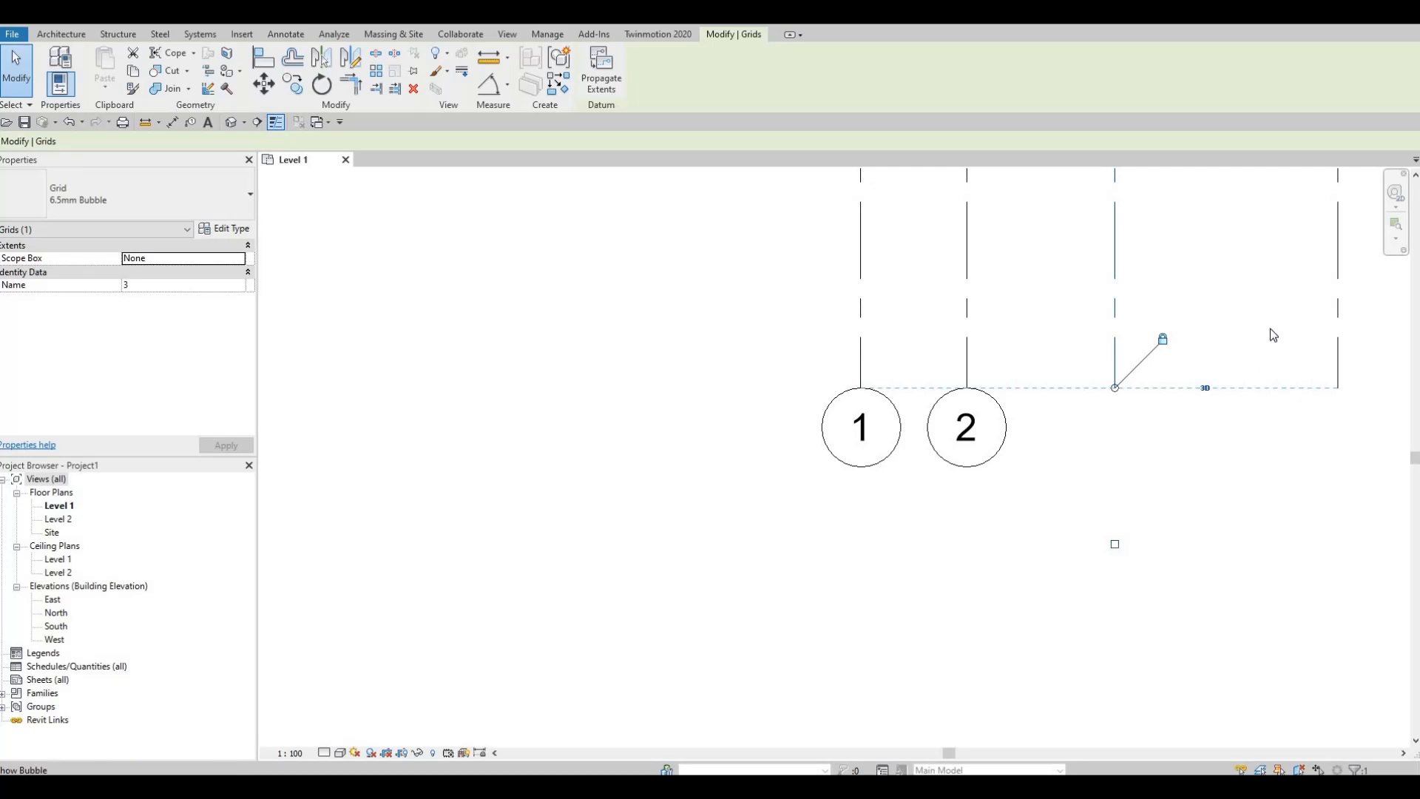
{"action": "left_click", "coordinate": [1114, 544]}
{"action": "left_click", "coordinate": [1337, 544]}
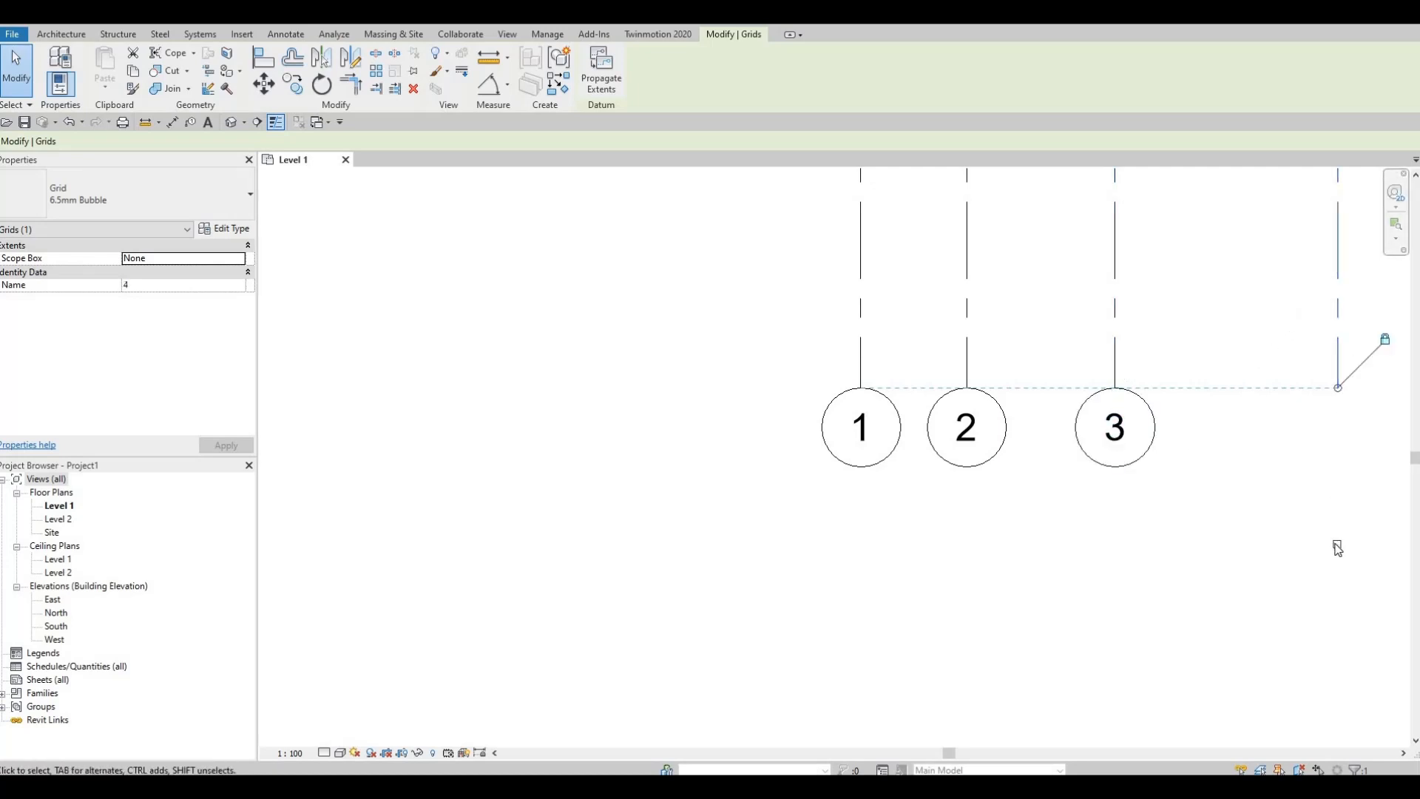
{"action": "left_click", "coordinate": [1337, 545]}
Step: Show the grid bubbles at the east ends of grids F, E, D and C
{"action": "scroll", "coordinate": [1087, 544], "scroll_direction": "down", "scroll_amount": 2}
{"action": "middle_click_drag", "start_coordinate": [1087, 544], "coordinate": [795, 702]}
{"action": "scroll", "coordinate": [795, 701], "scroll_direction": "down", "scroll_amount": 1}
{"action": "middle_click_drag", "start_coordinate": [1107, 505], "coordinate": [1098, 530]}
{"action": "left_click", "coordinate": [1119, 503]}
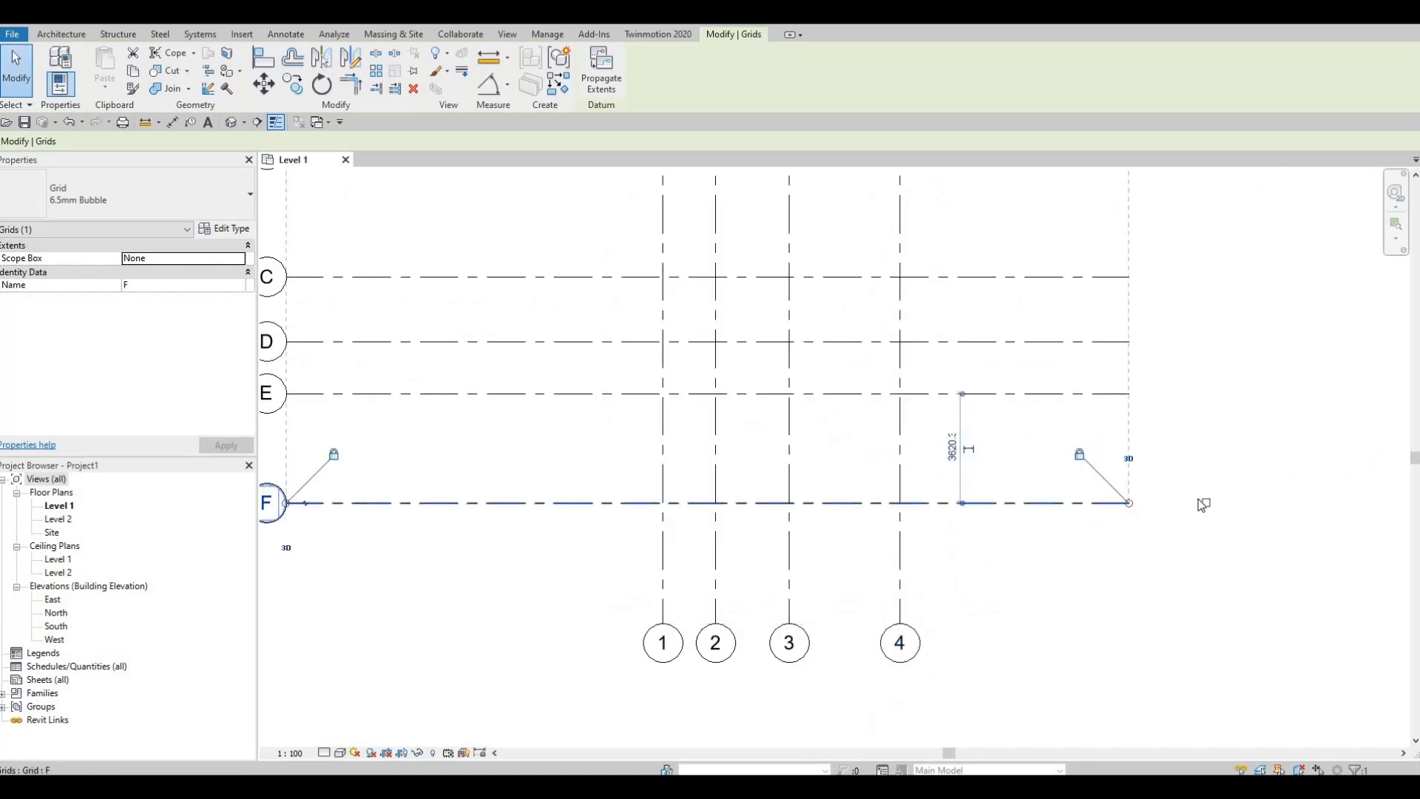
{"action": "left_click", "coordinate": [1206, 506]}
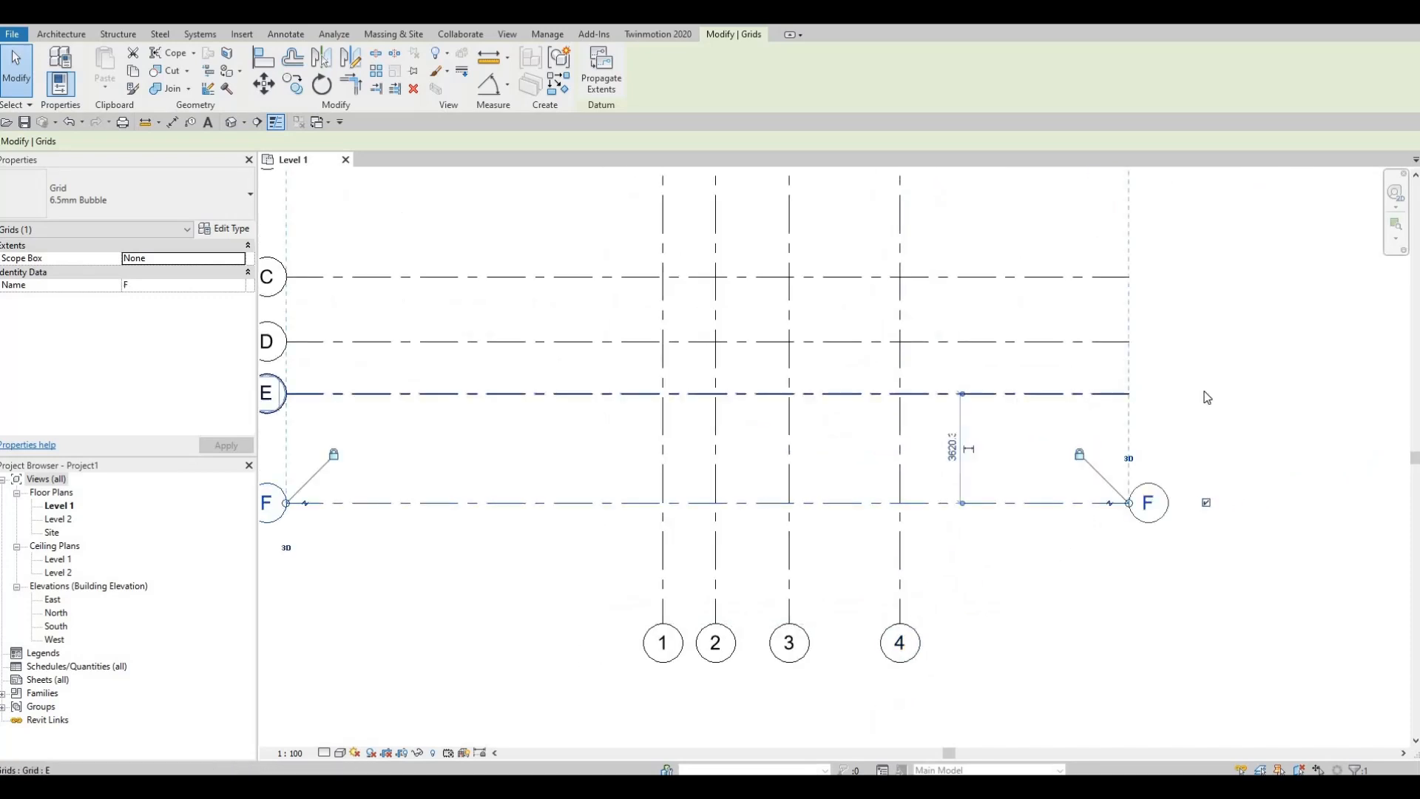
{"action": "left_click", "coordinate": [1132, 393]}
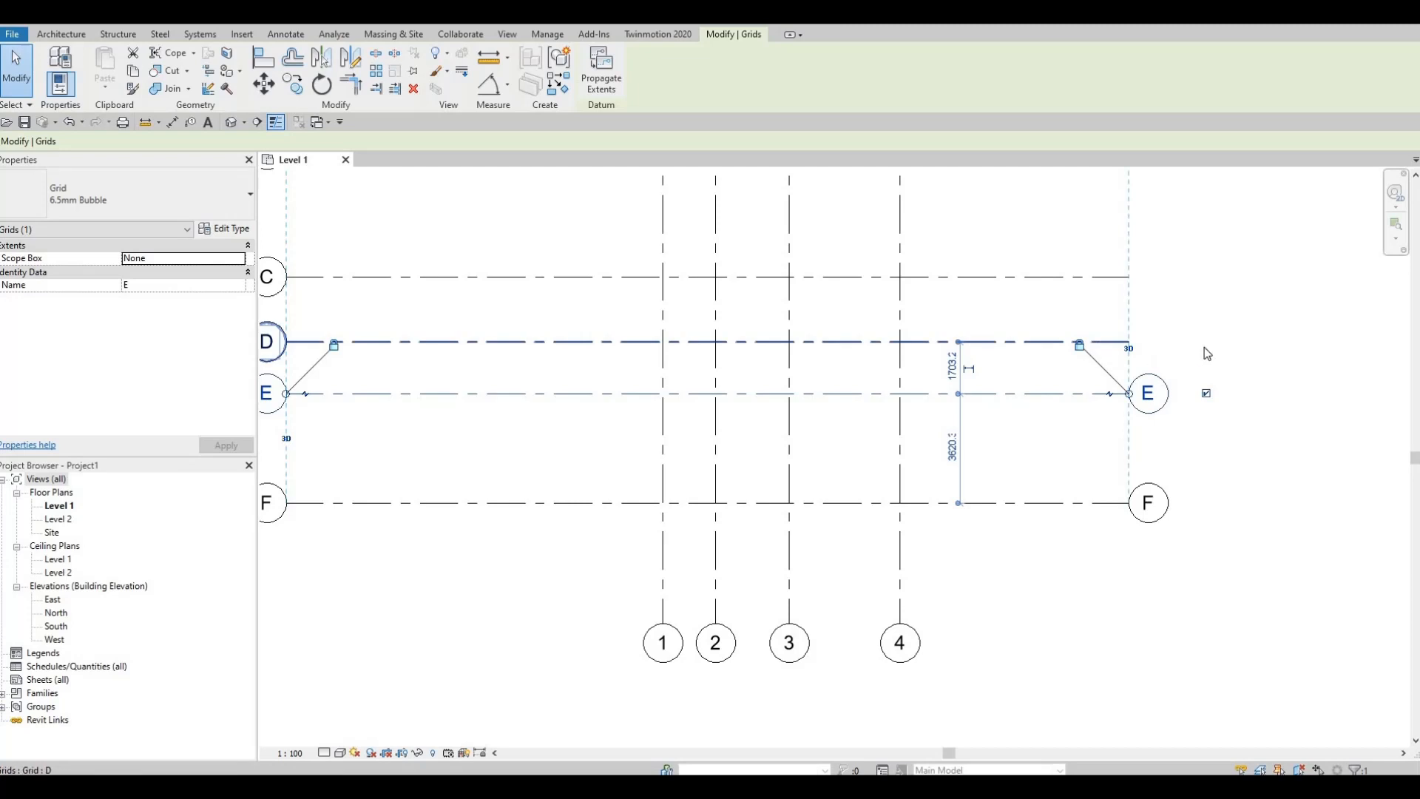
{"action": "left_click", "coordinate": [1102, 343]}
{"action": "left_click", "coordinate": [1154, 343]}
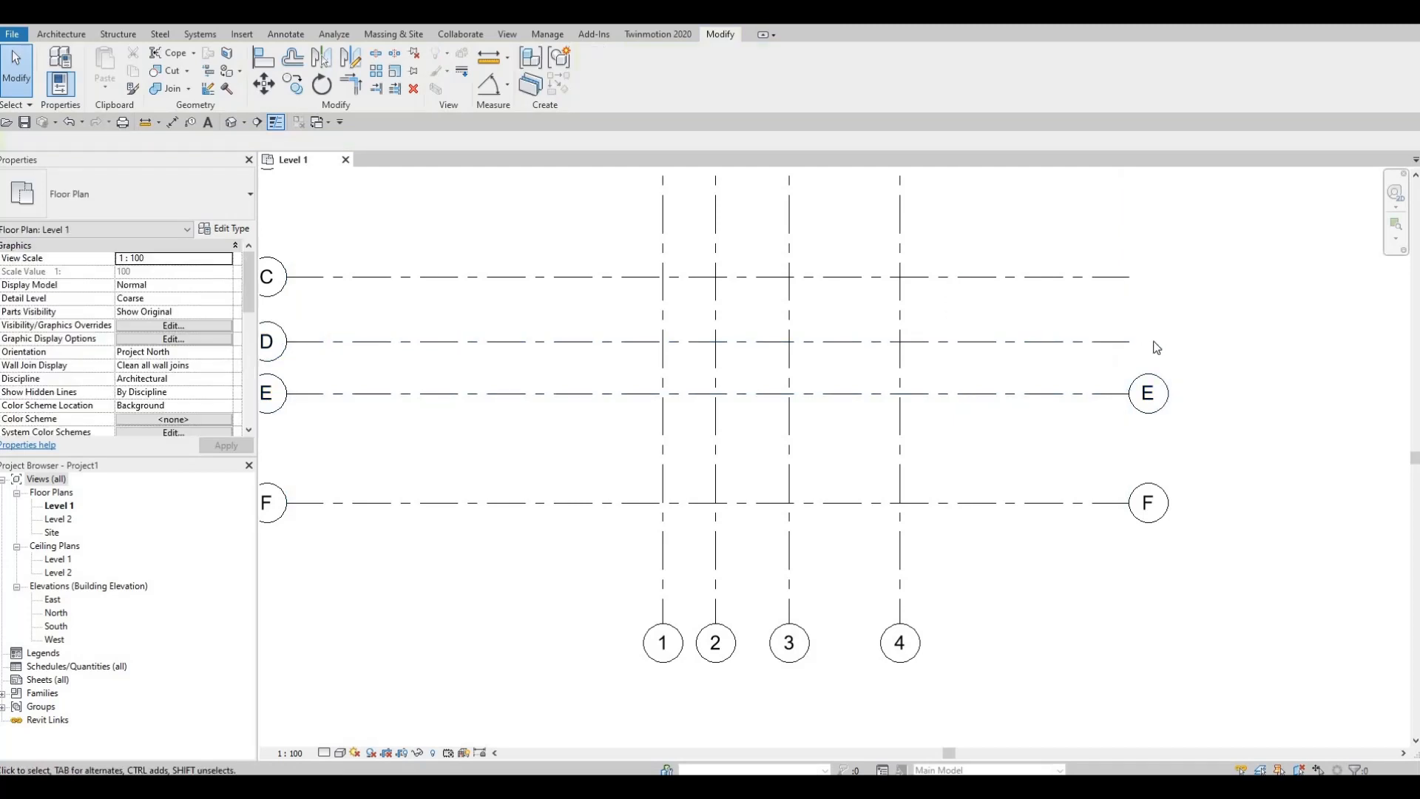
{"action": "left_click", "coordinate": [1204, 342]}
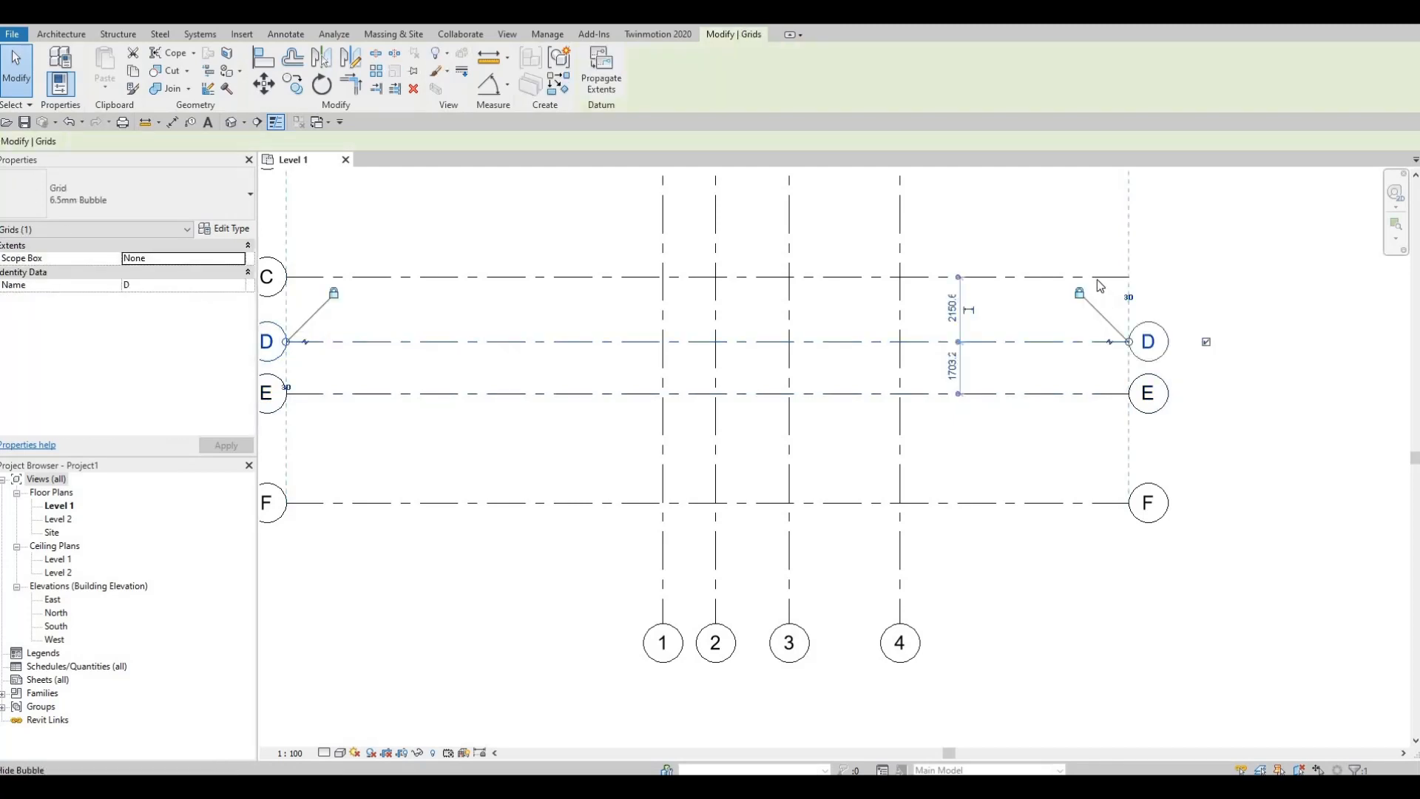
{"action": "left_click", "coordinate": [1194, 279]}
{"action": "left_click", "coordinate": [1206, 276]}
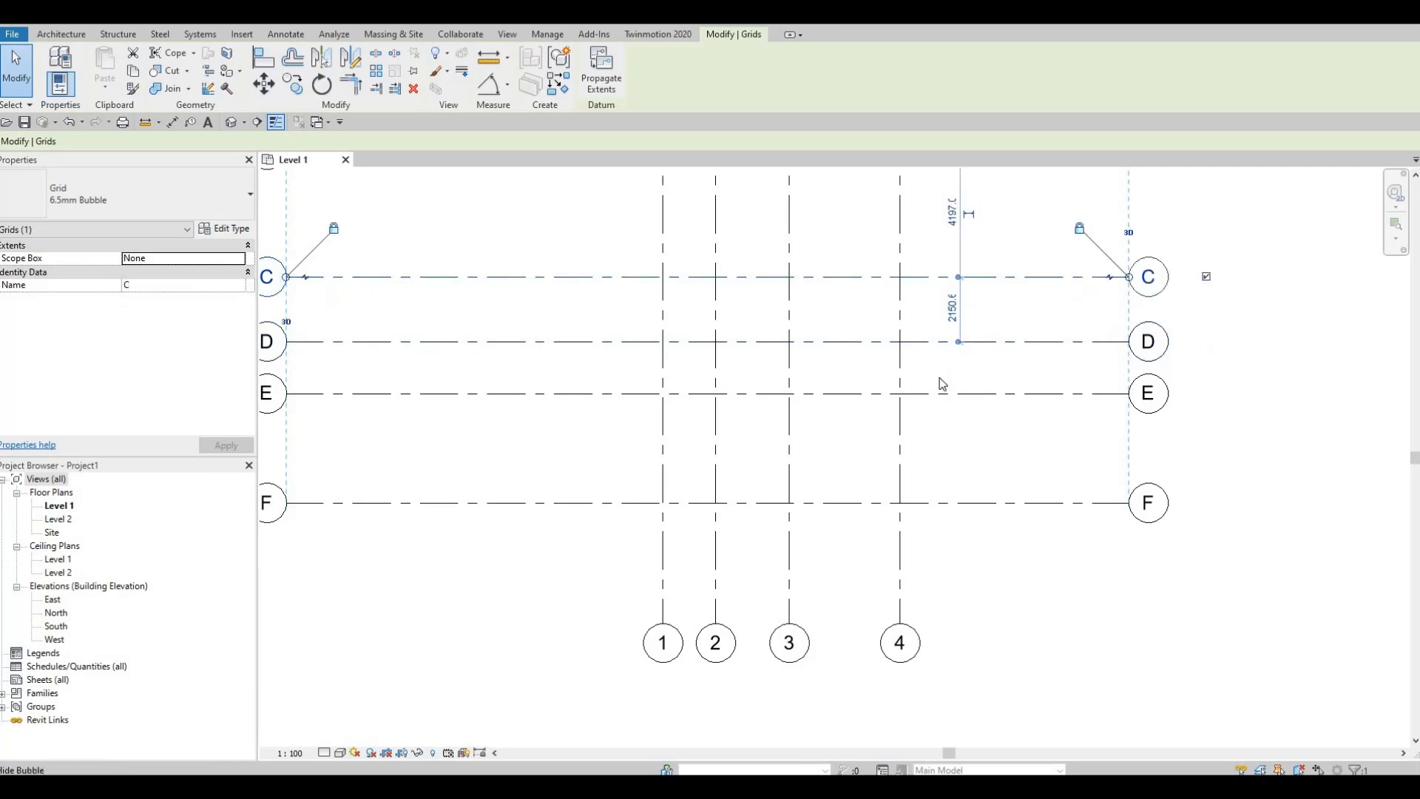
Step: Show the grid bubbles at the east ends of grids B and A
{"action": "scroll", "coordinate": [922, 384], "scroll_direction": "down", "scroll_amount": 2}
{"action": "middle_click_drag", "start_coordinate": [922, 388], "coordinate": [913, 529]}
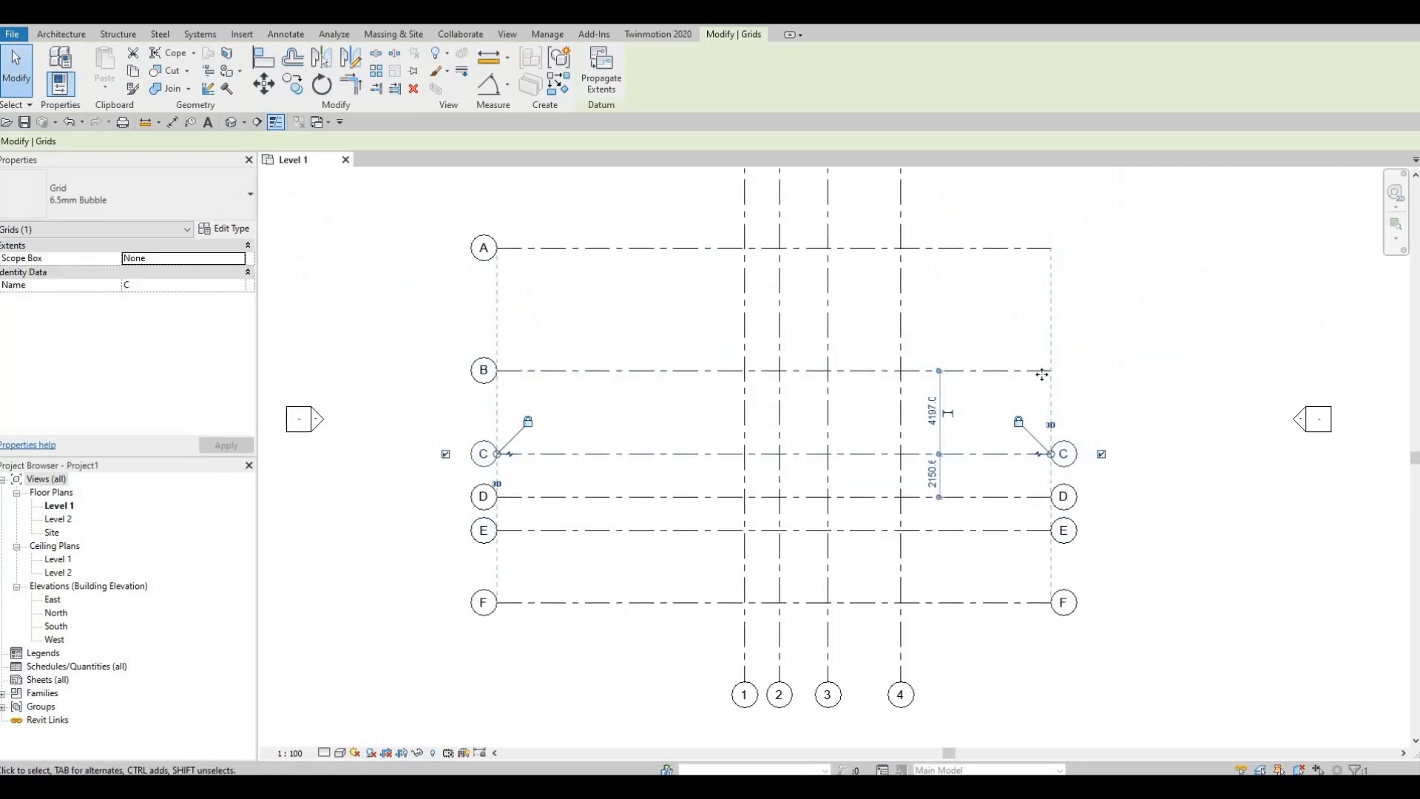
{"action": "left_click", "coordinate": [1039, 372]}
{"action": "left_click", "coordinate": [1101, 372]}
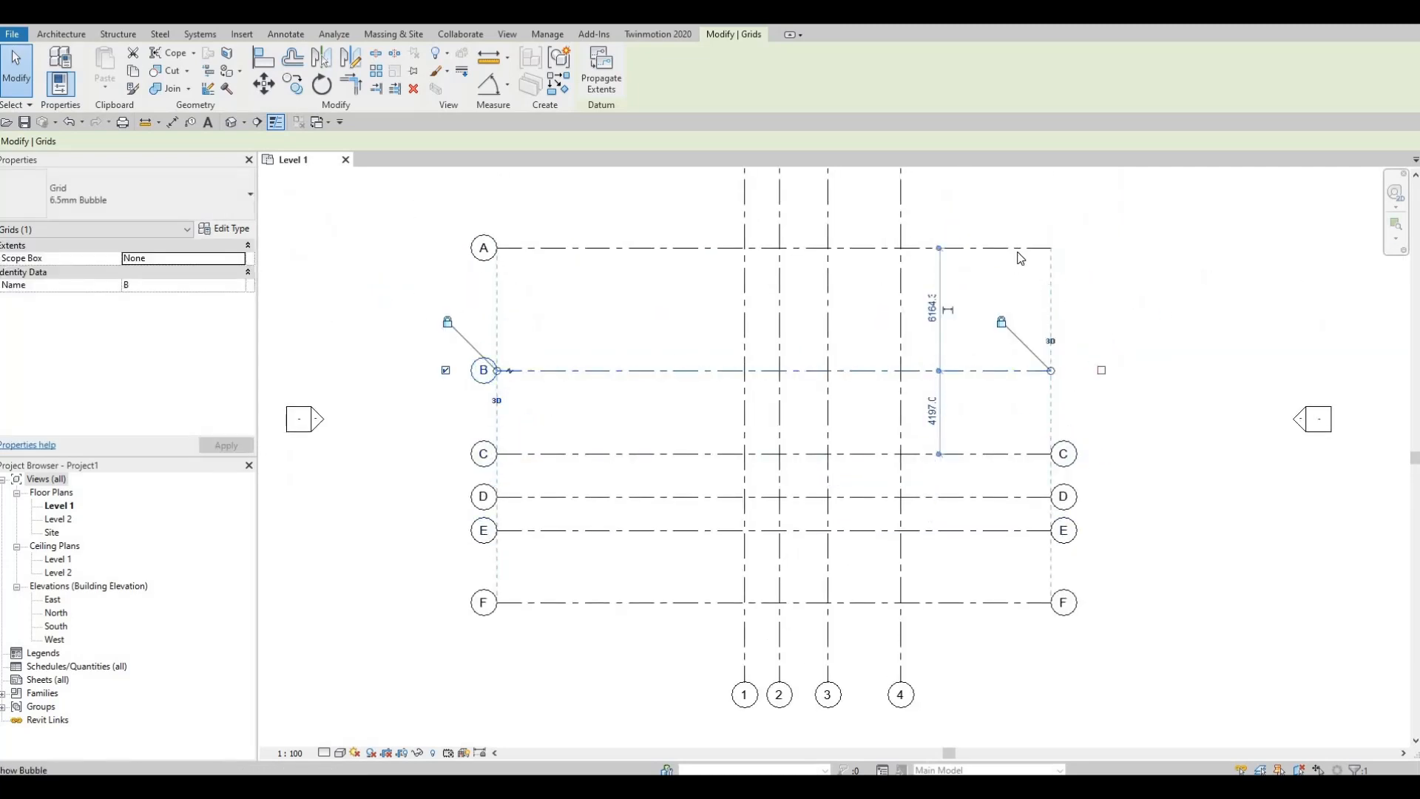
{"action": "left_click", "coordinate": [1052, 248]}
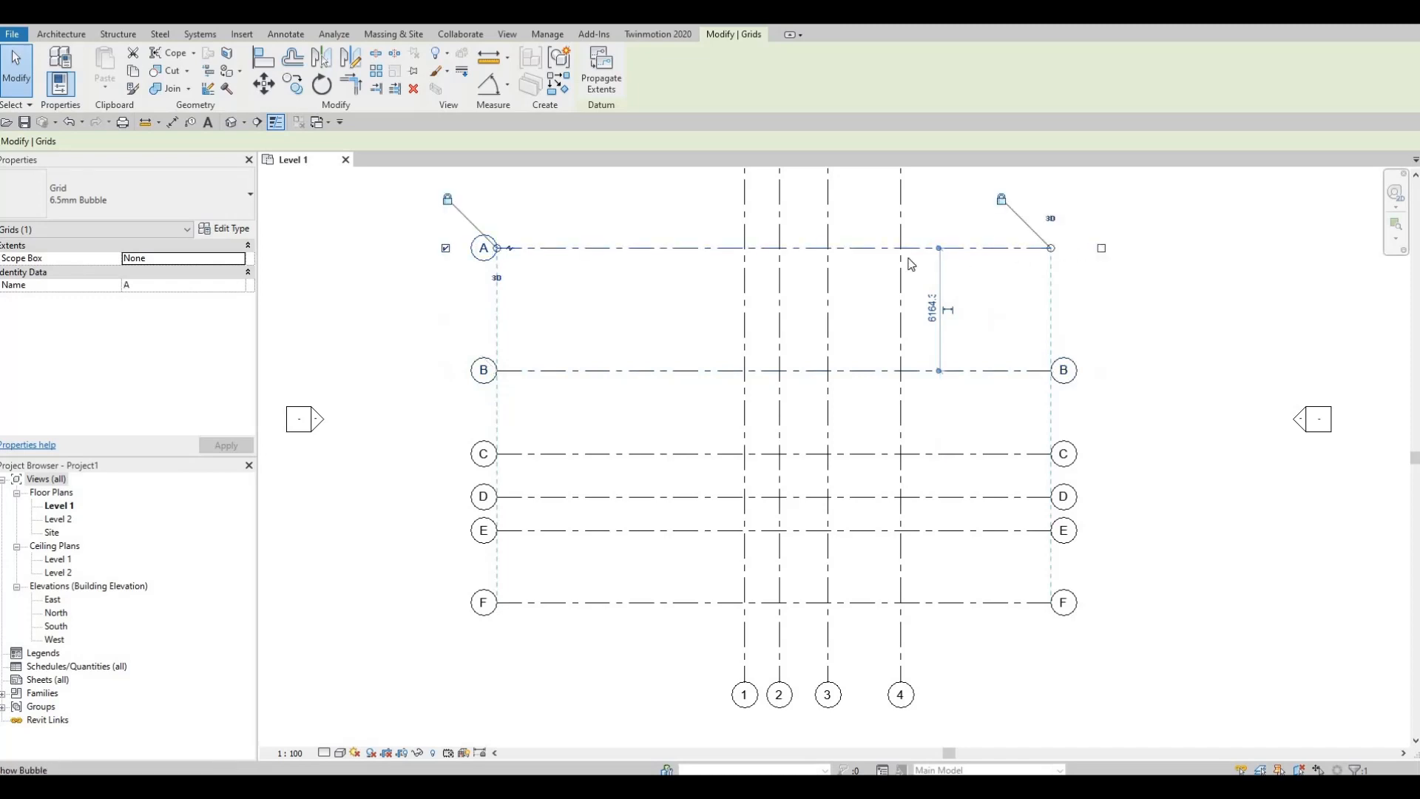
{"action": "left_click", "coordinate": [1101, 248]}
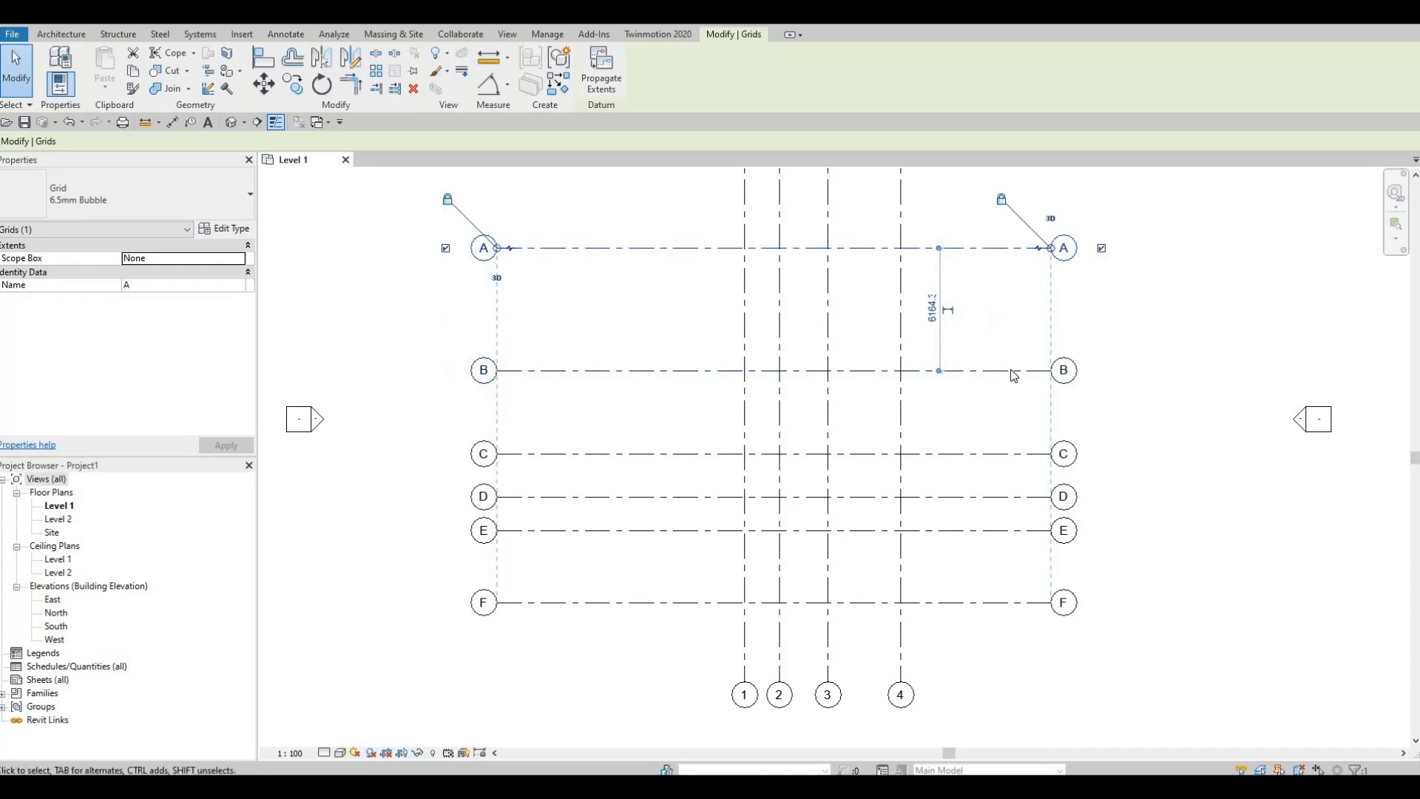
Step: Examine the numbered and lettered grids and the bubbles at both of their ends
{"action": "middle_click_drag", "start_coordinate": [999, 607], "coordinate": [1071, 440]}
{"action": "scroll", "coordinate": [1008, 395], "scroll_direction": "up", "scroll_amount": 3}
{"action": "middle_click_drag", "start_coordinate": [975, 363], "coordinate": [888, 314]}
{"action": "scroll", "coordinate": [907, 354], "scroll_direction": "up", "scroll_amount": 2}
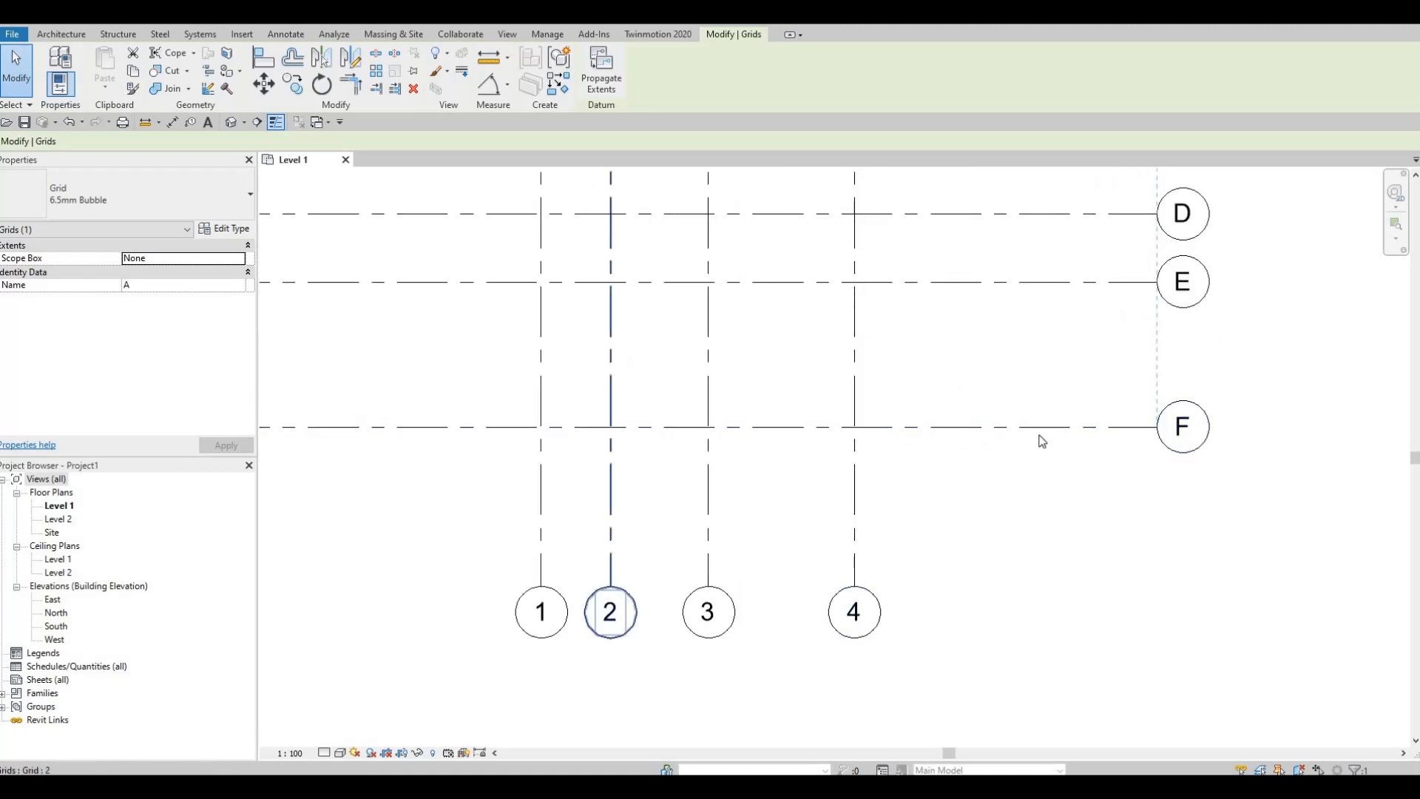
{"action": "scroll", "coordinate": [966, 485], "scroll_direction": "down", "scroll_amount": 3}
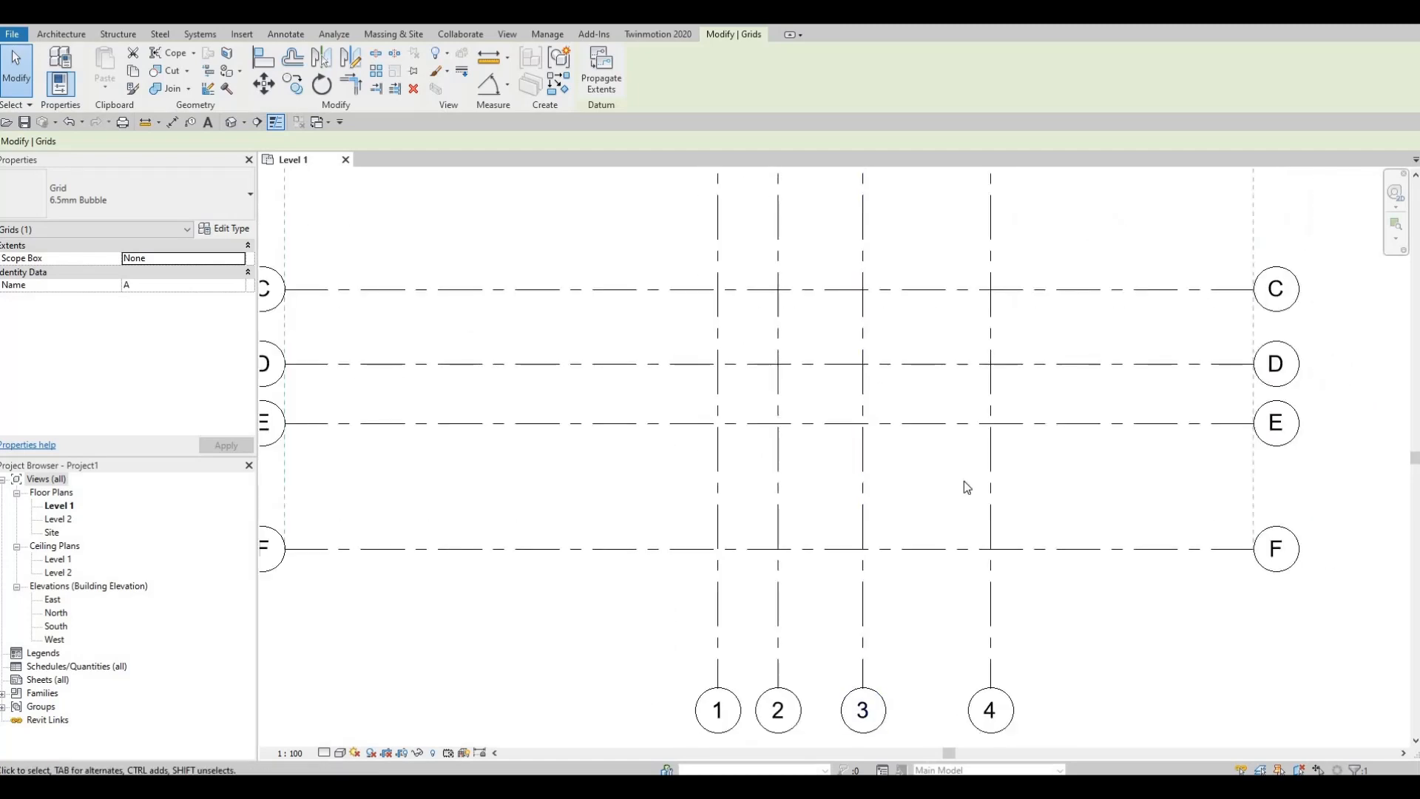
{"action": "scroll", "coordinate": [960, 444], "scroll_direction": "down", "scroll_amount": 2}
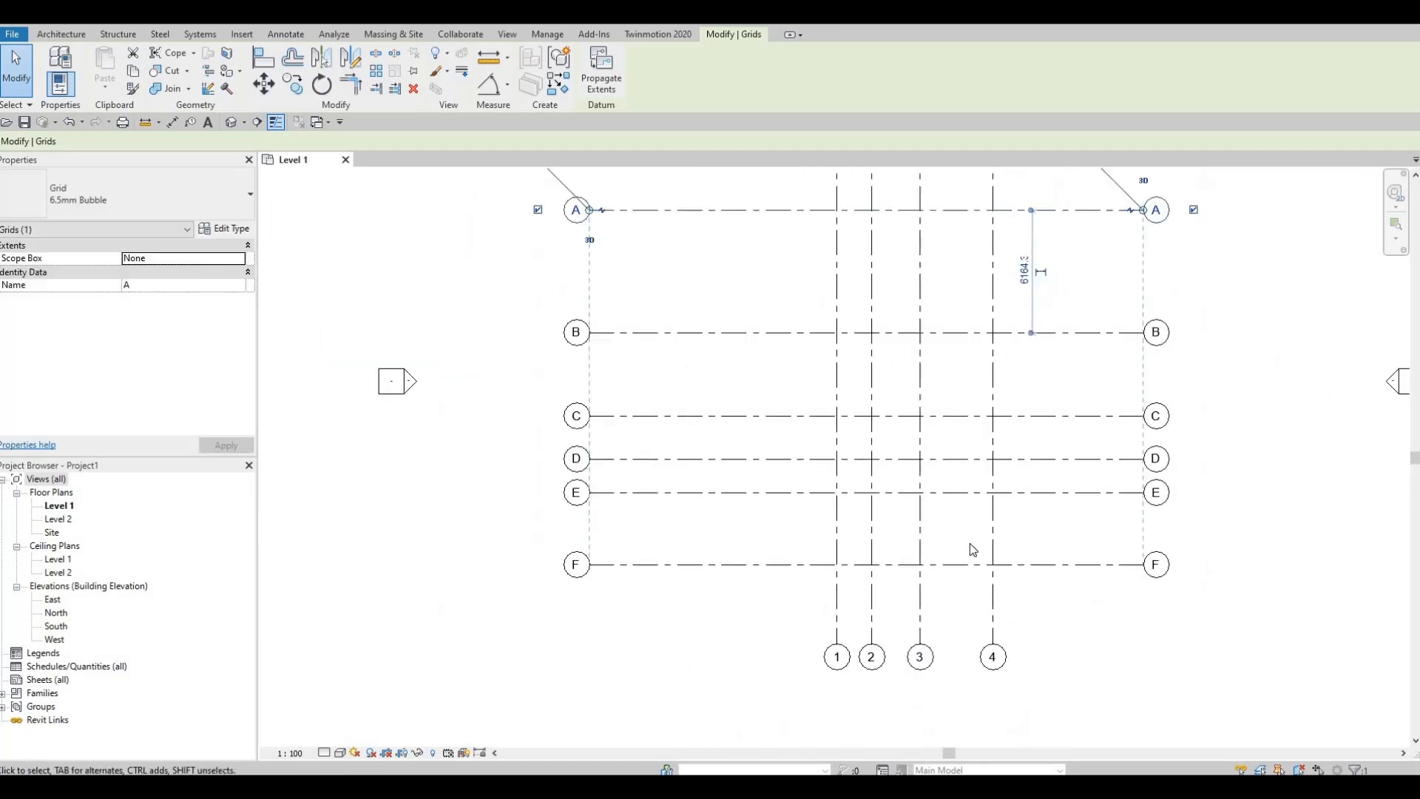
{"action": "middle_click_drag", "start_coordinate": [982, 339], "coordinate": [985, 474]}
{"action": "scroll", "coordinate": [985, 473], "scroll_direction": "down", "scroll_amount": 1}
{"action": "middle_click_drag", "start_coordinate": [849, 337], "coordinate": [846, 345]}
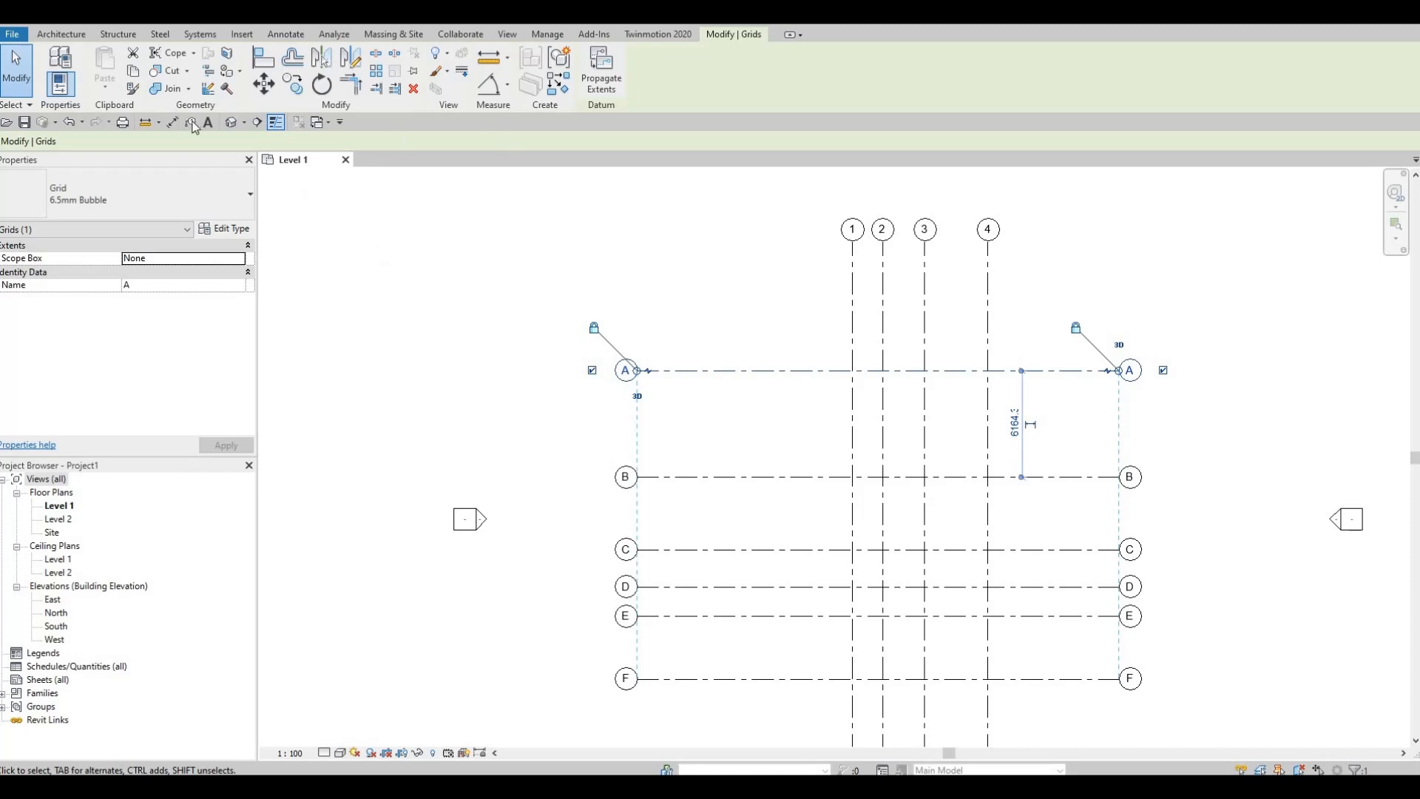
Step: Dimension the spacings between grids 1, 2, 3 and 4 with one aligned dimension string above grid A
{"action": "left_click", "coordinate": [173, 123]}
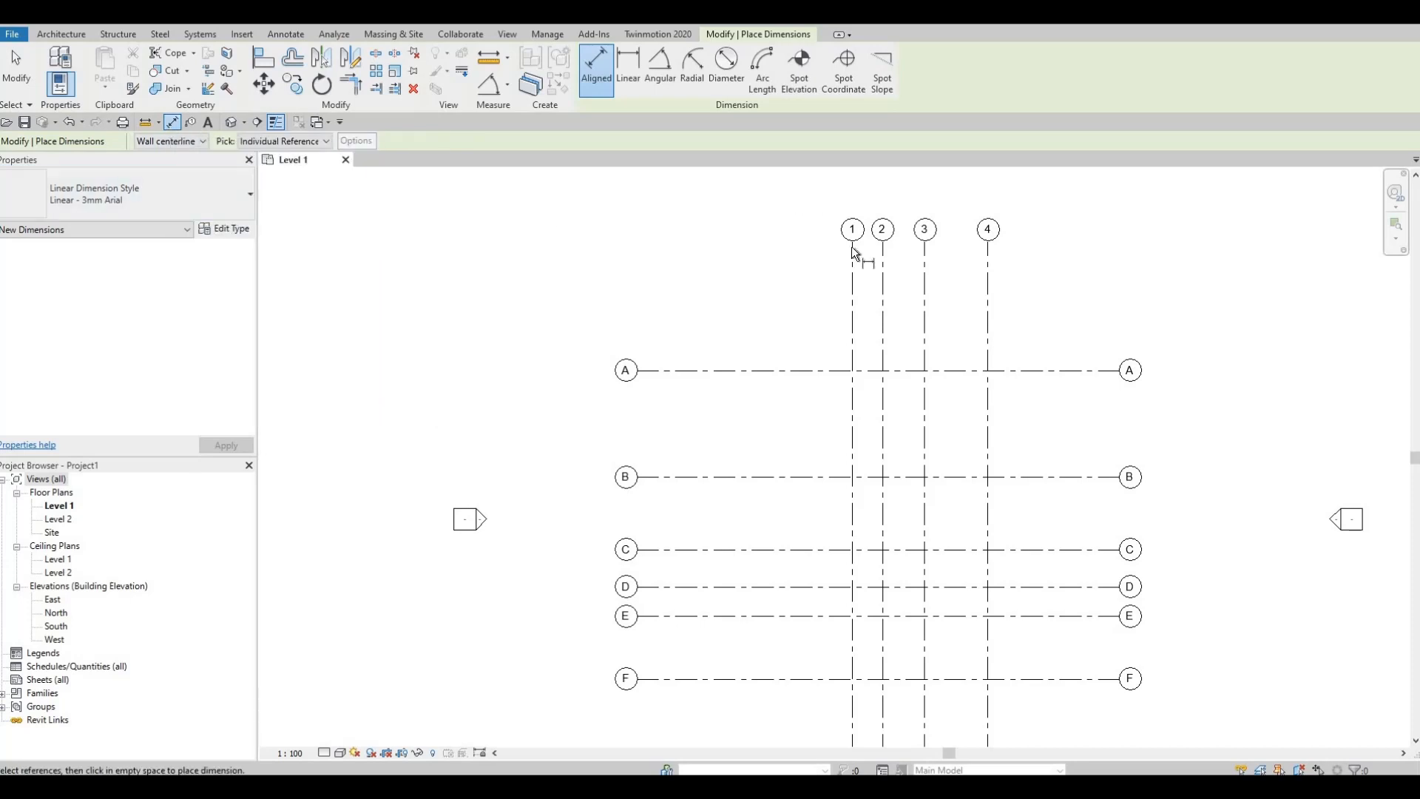
{"action": "left_click", "coordinate": [854, 306]}
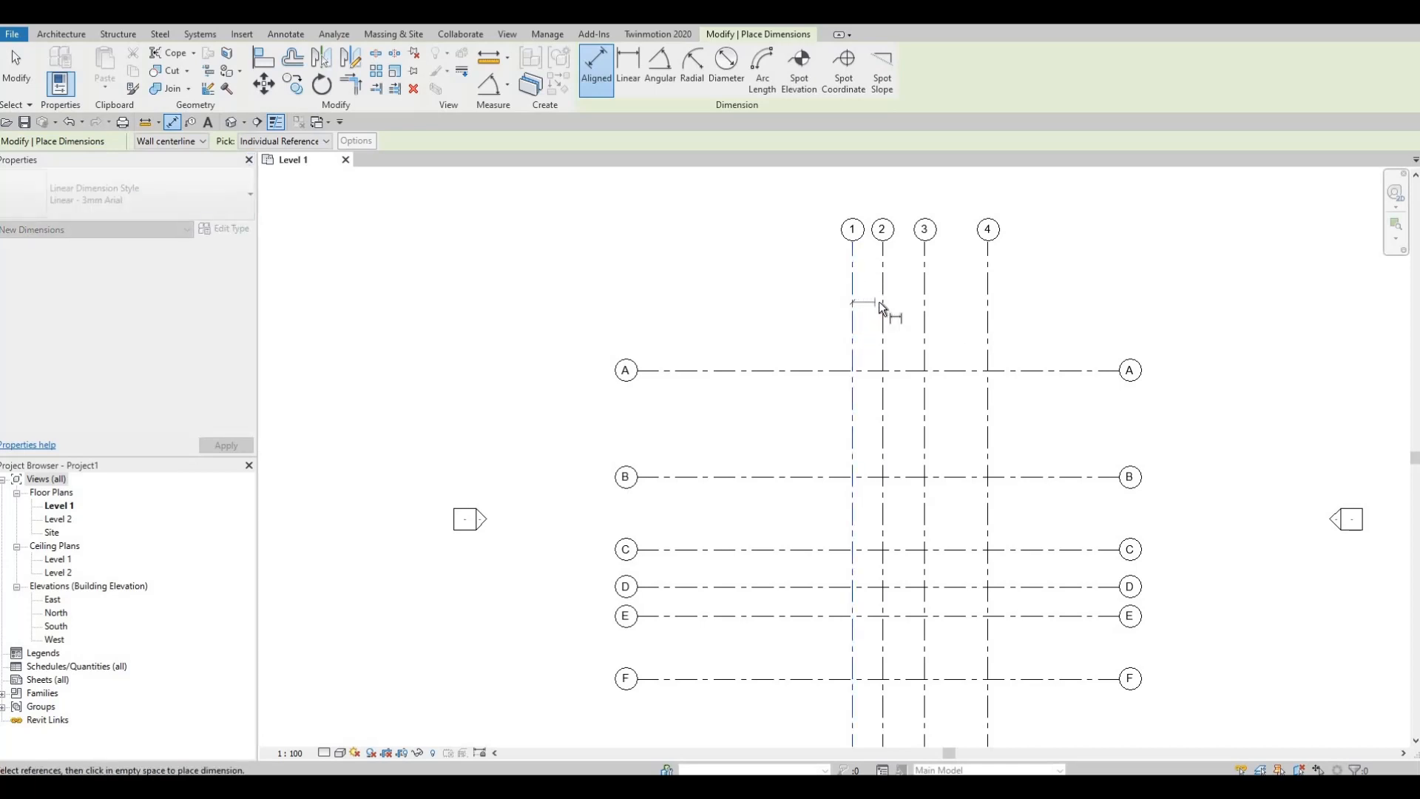
{"action": "left_click", "coordinate": [882, 305]}
{"action": "scroll", "coordinate": [884, 304], "scroll_direction": "up", "scroll_amount": 2}
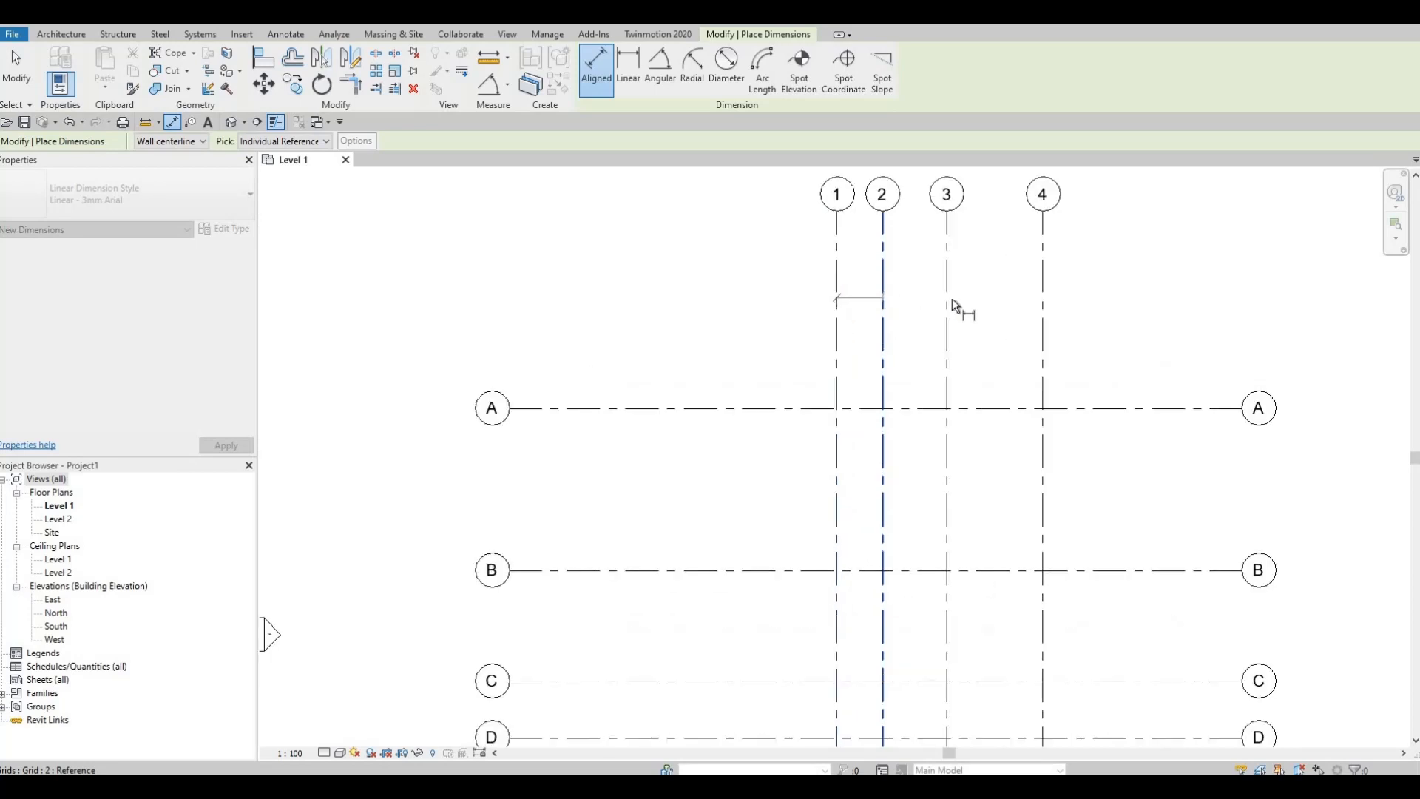
{"action": "left_click", "coordinate": [948, 307]}
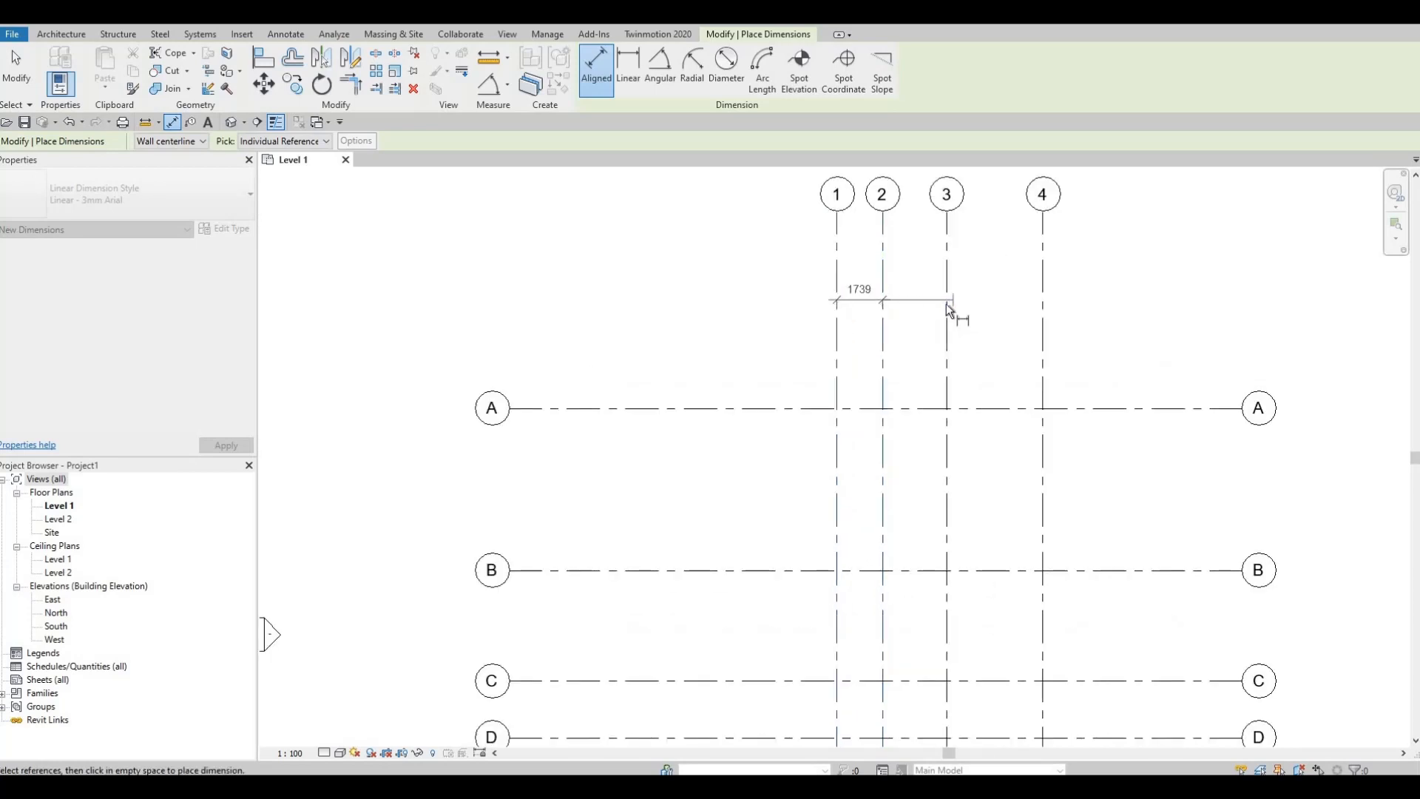
{"action": "left_click", "coordinate": [1045, 310]}
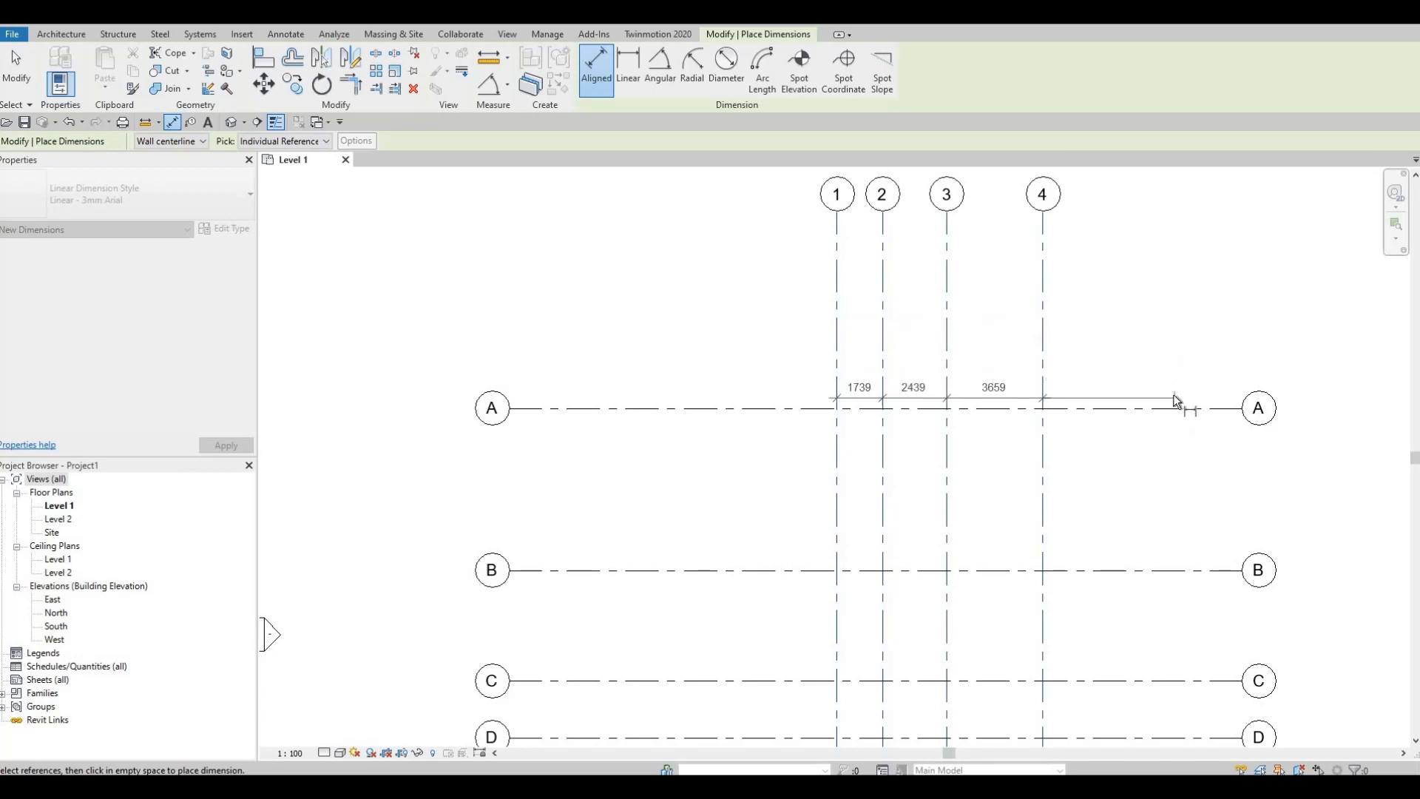
{"action": "left_click", "coordinate": [1181, 339]}
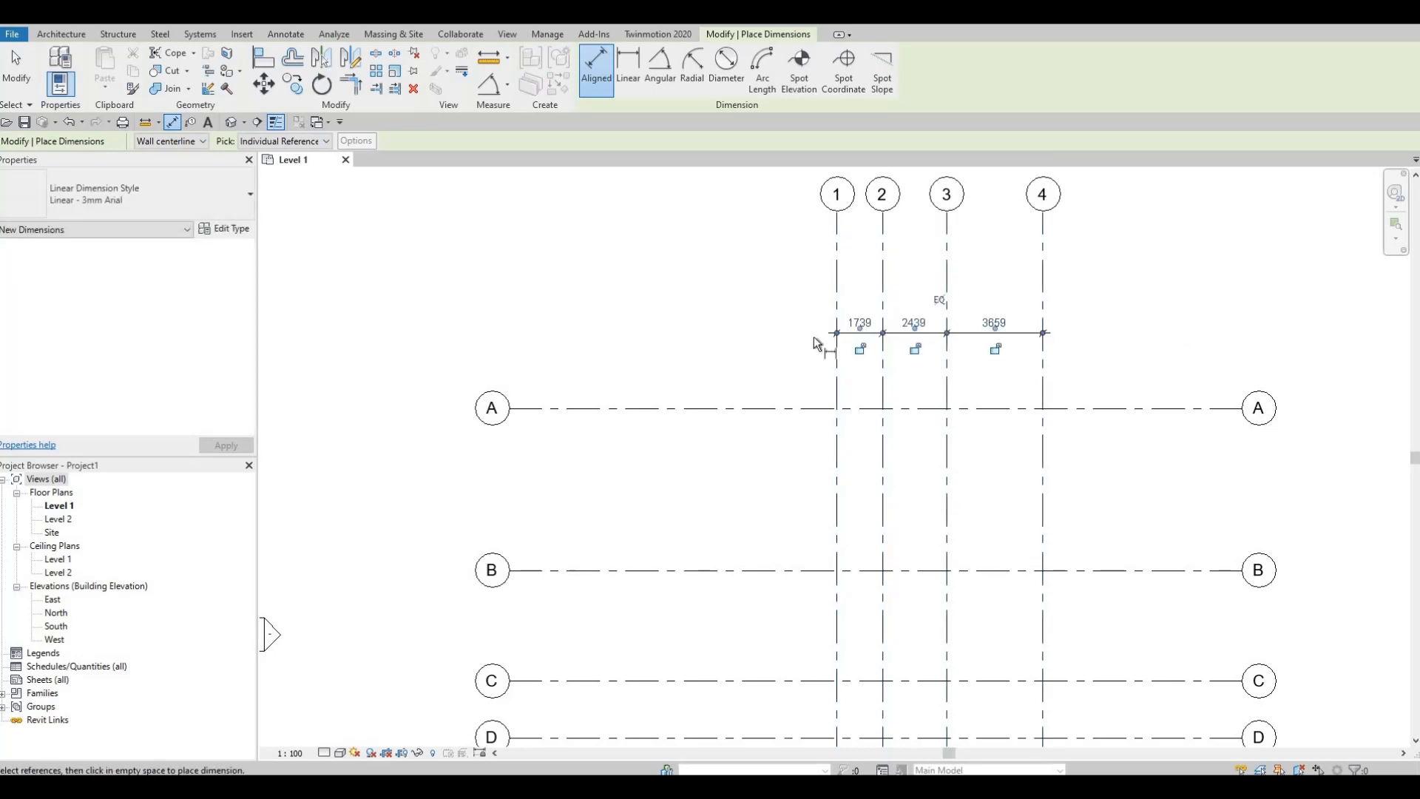
Step: Dimension the overall distance from grid 1 to grid 4, placing it above the spacing dimensions
{"action": "left_click", "coordinate": [837, 260]}
{"action": "left_click", "coordinate": [1052, 276]}
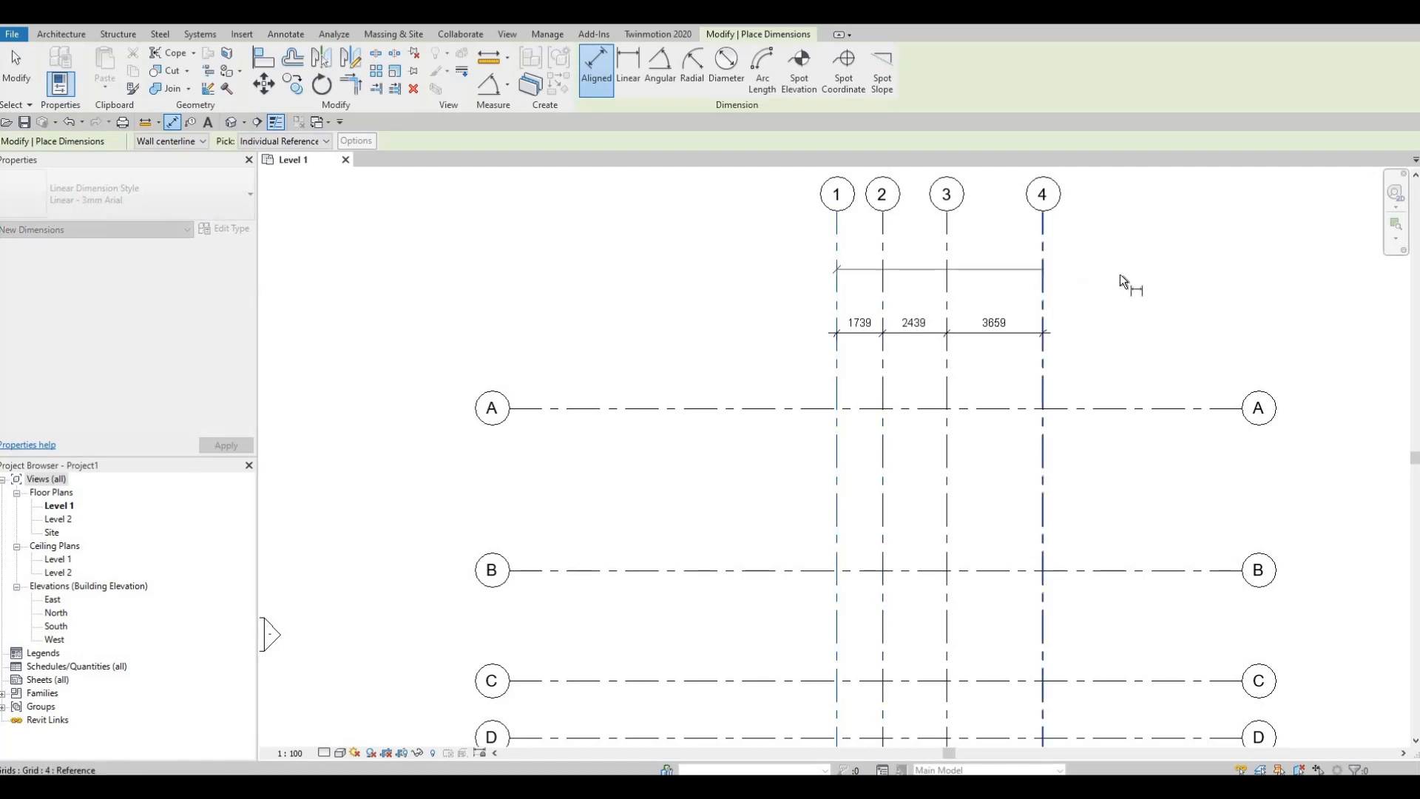
{"action": "left_click", "coordinate": [1133, 268]}
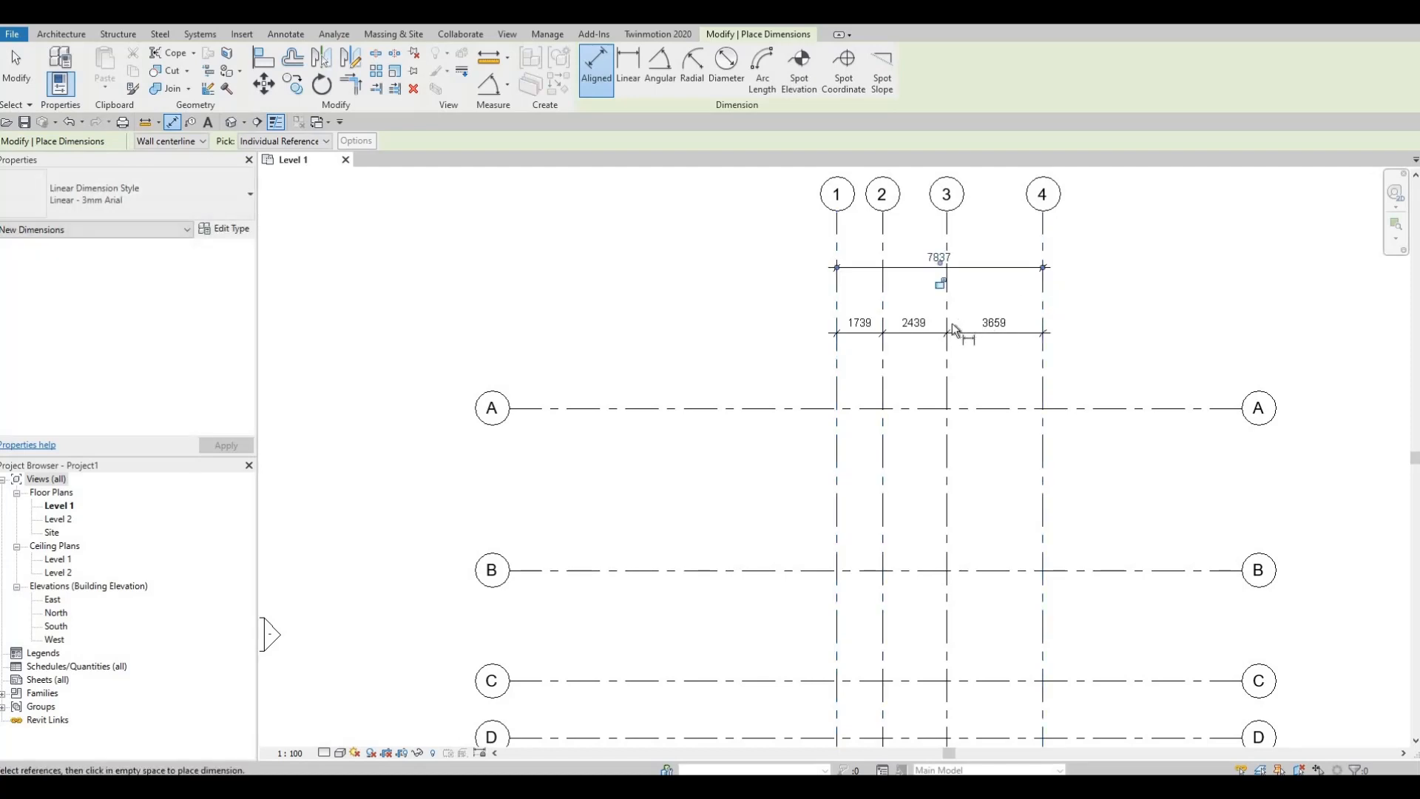
Step: Dimension the spacings between grids A, B, C, D, E and F with one aligned string west of grid 1
{"action": "middle_click_drag", "start_coordinate": [792, 322], "coordinate": [818, 286]}
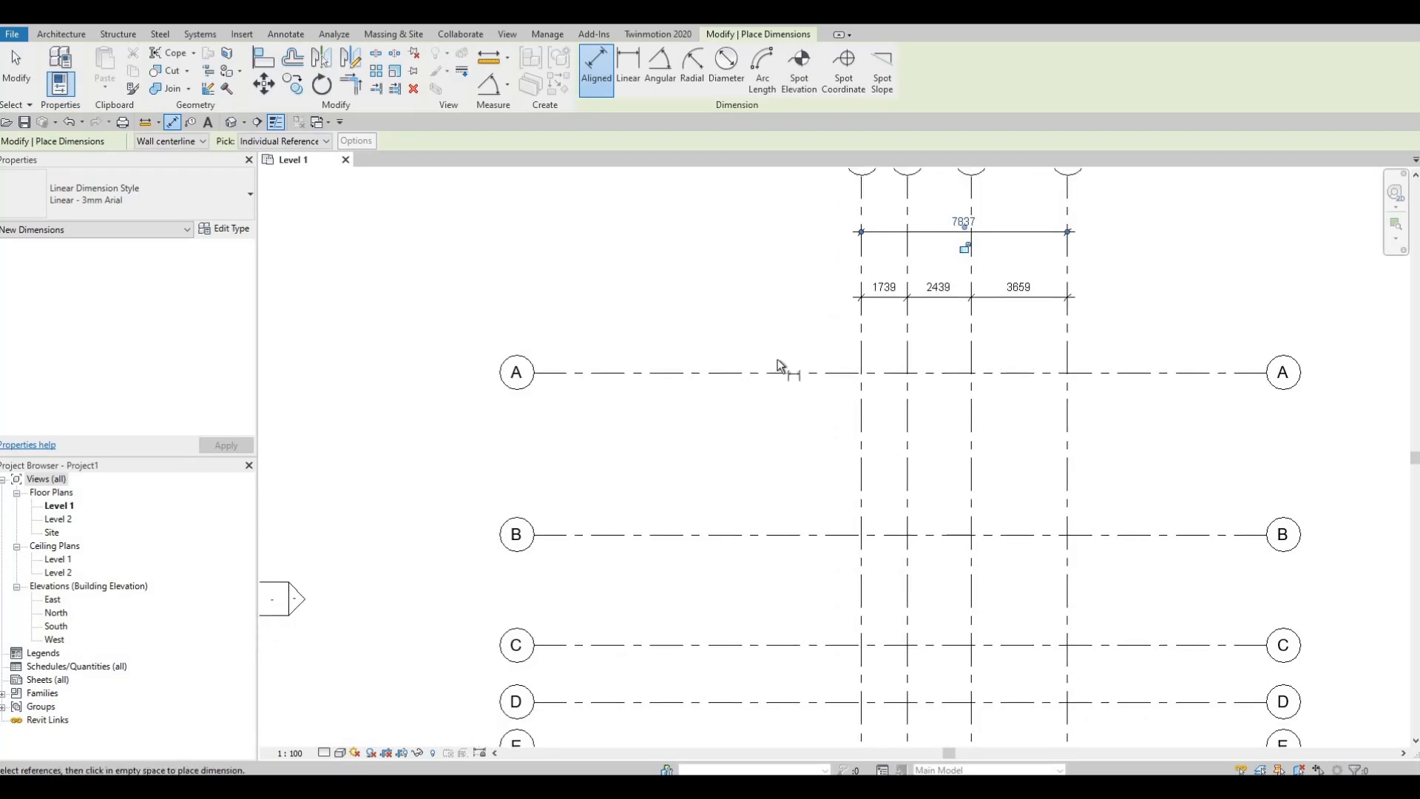
{"action": "middle_click_drag", "start_coordinate": [778, 358], "coordinate": [824, 308]}
{"action": "scroll", "coordinate": [823, 309], "scroll_direction": "down", "scroll_amount": 1}
{"action": "left_click", "coordinate": [784, 320]}
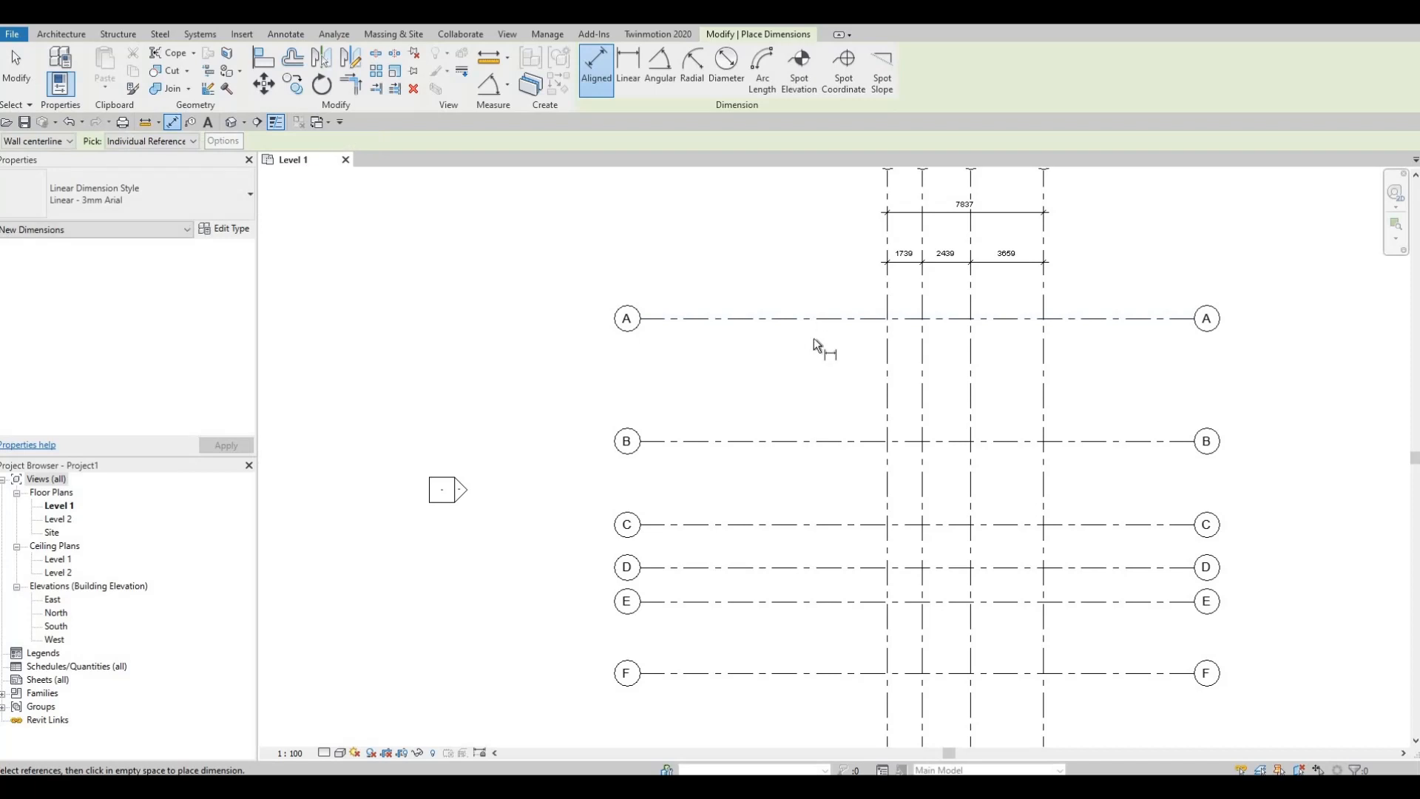
{"action": "left_click", "coordinate": [818, 442]}
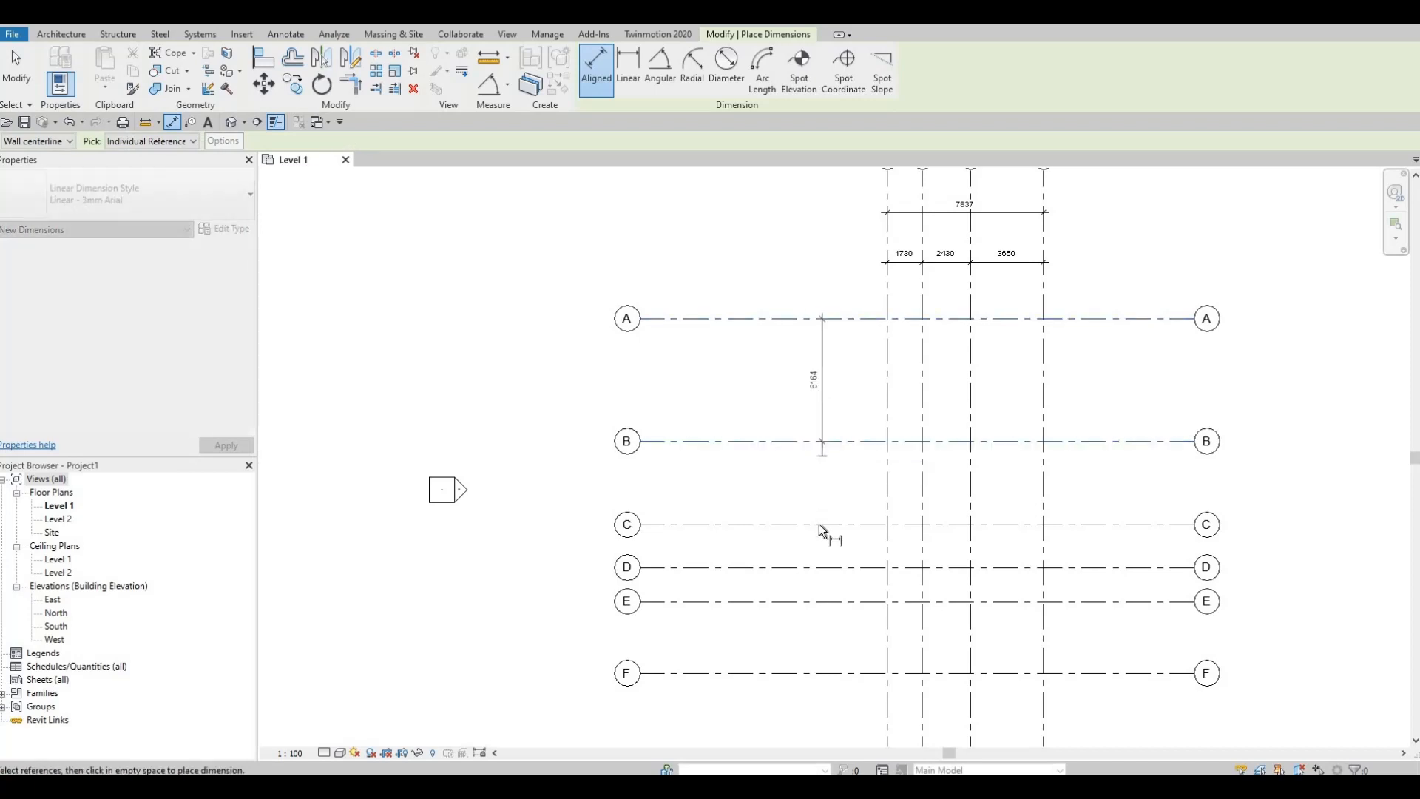
{"action": "left_click", "coordinate": [814, 568]}
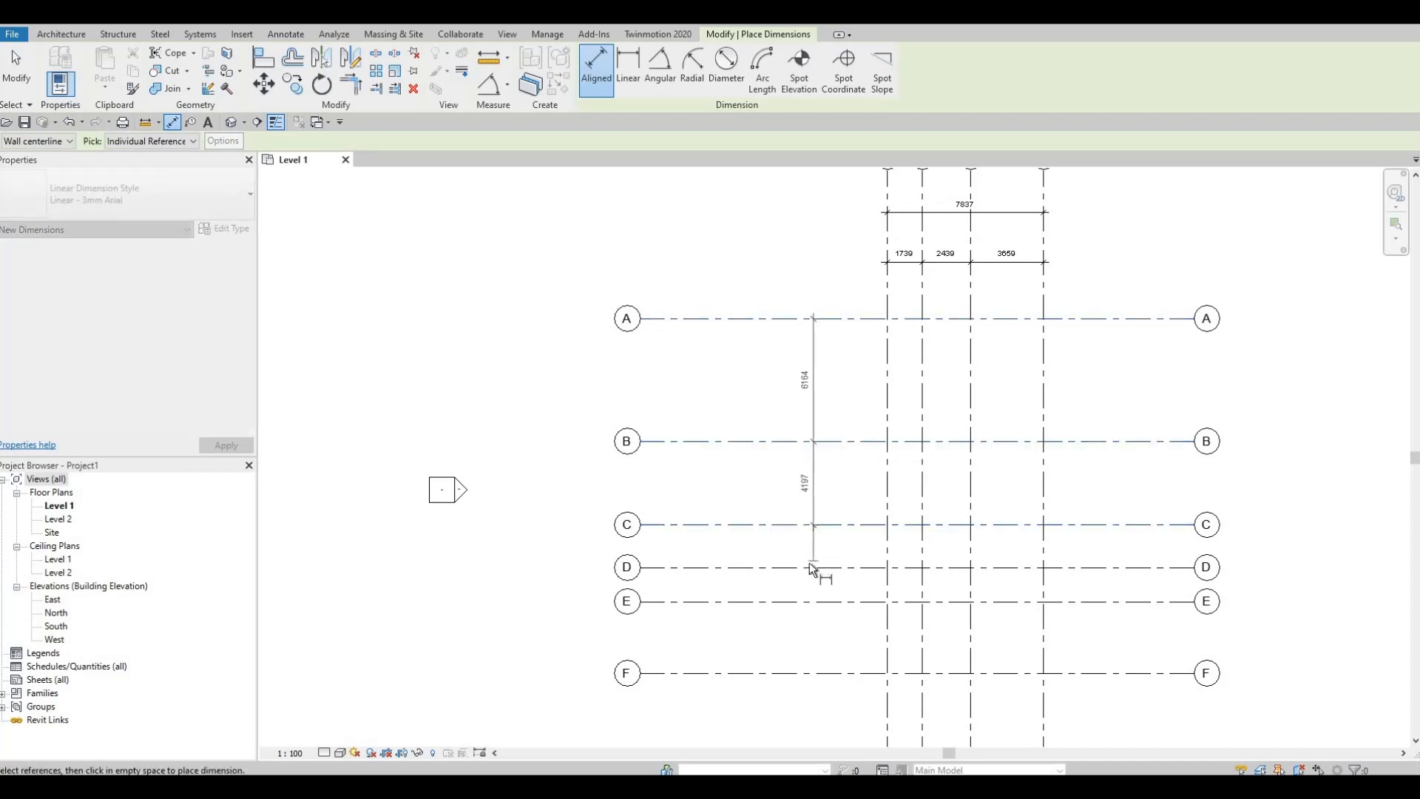
{"action": "left_click", "coordinate": [831, 607]}
{"action": "left_click", "coordinate": [828, 674]}
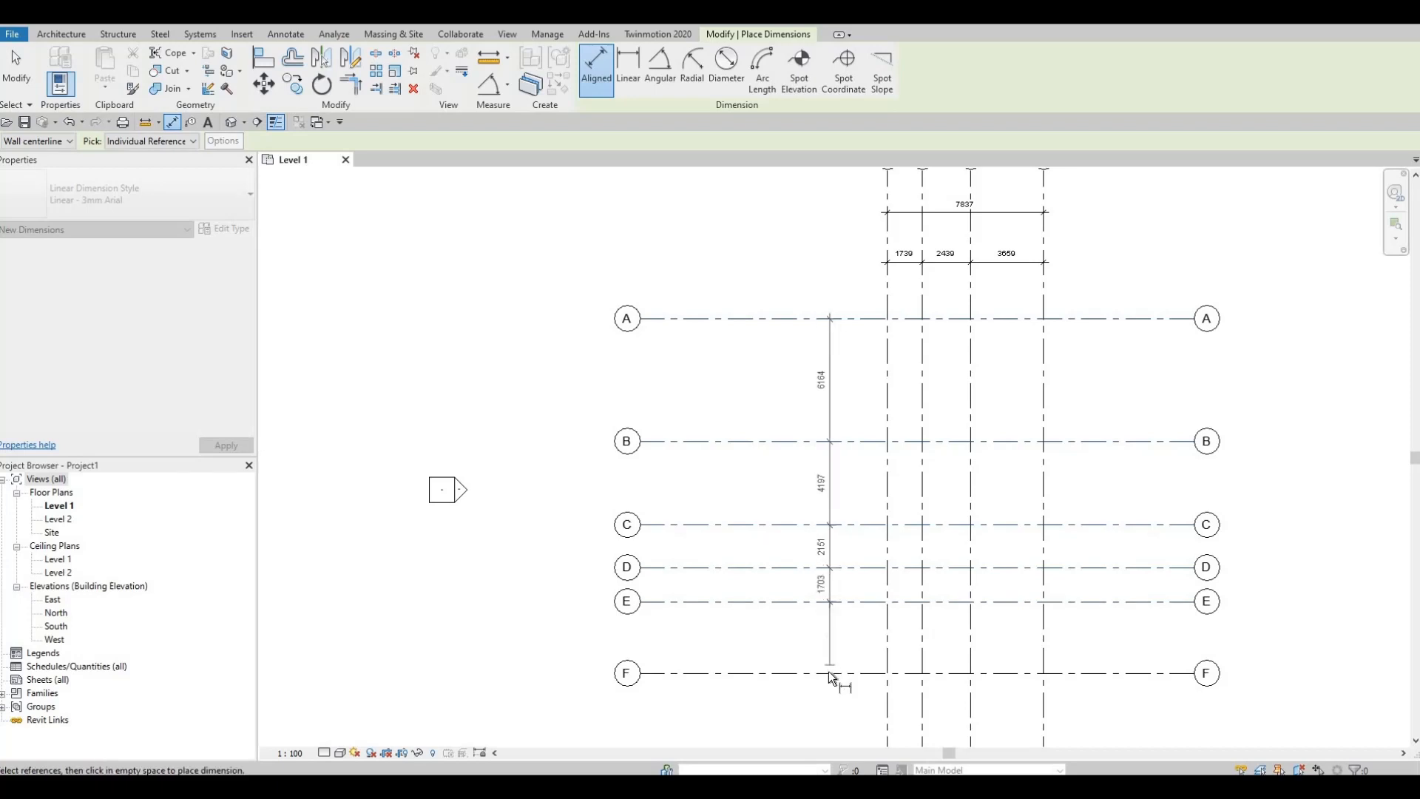
{"action": "left_click", "coordinate": [818, 714]}
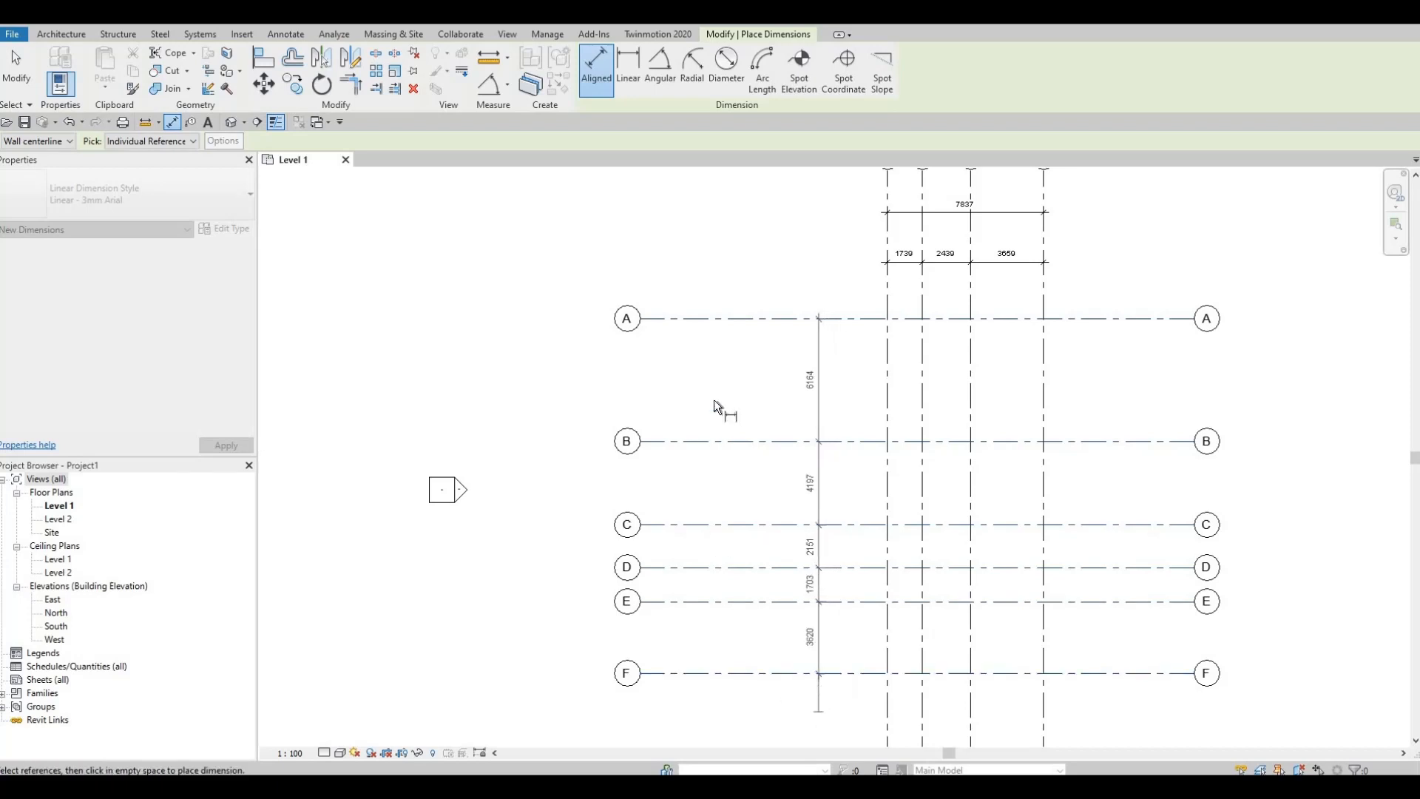
Step: Dimension the overall distance from grid A to grid F, placing it west of the spacing dimensions
{"action": "left_click", "coordinate": [738, 319]}
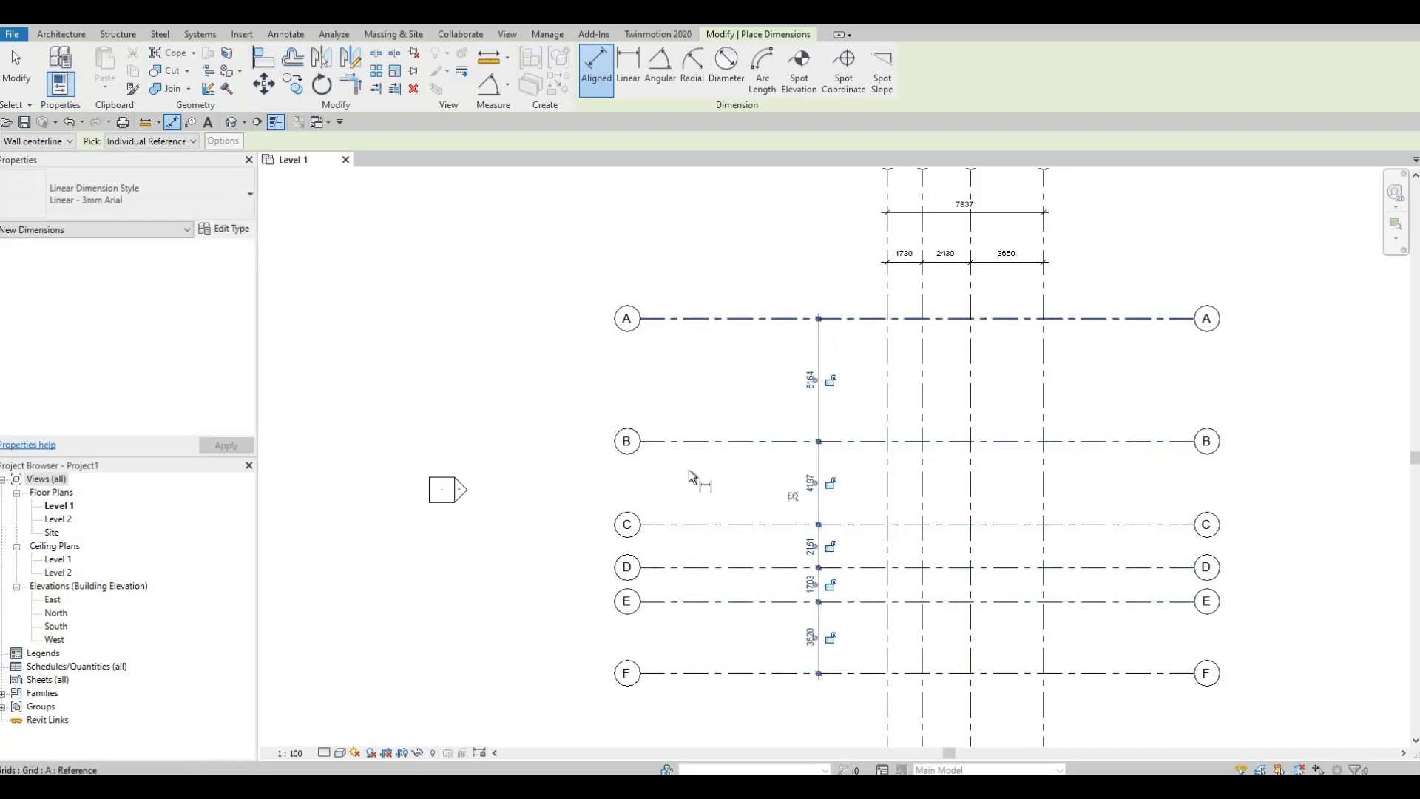
{"action": "left_click", "coordinate": [738, 672]}
{"action": "left_click", "coordinate": [750, 690]}
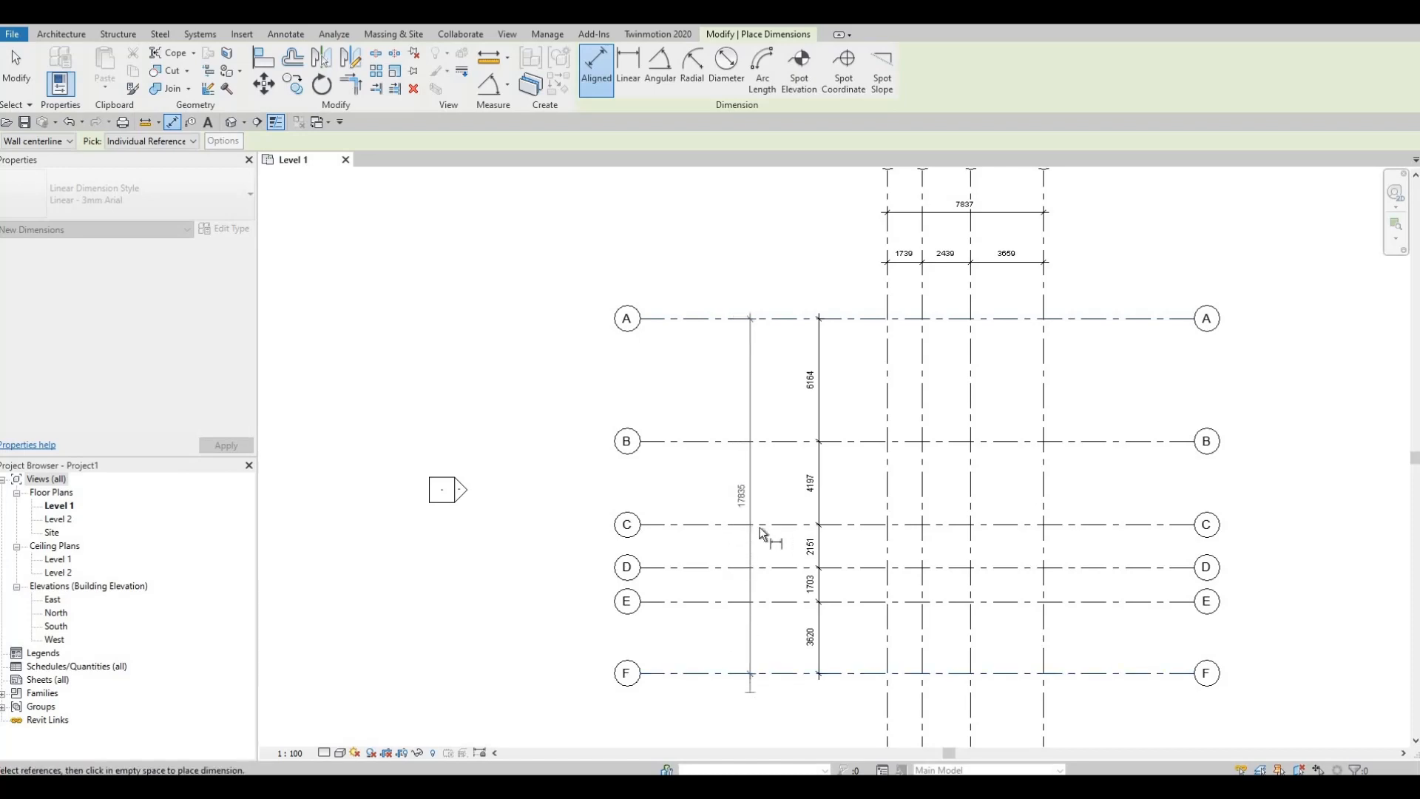
Step: Examine the spacing and overall dimensions of the lettered and numbered grids, and end the dimensioning
{"action": "scroll", "coordinate": [789, 526], "scroll_direction": "up", "scroll_amount": 5}
{"action": "middle_click_drag", "start_coordinate": [787, 519], "coordinate": [833, 516]}
{"action": "scroll", "coordinate": [784, 528], "scroll_direction": "up", "scroll_amount": 4}
{"action": "middle_click_drag", "start_coordinate": [734, 479], "coordinate": [671, 463]}
{"action": "scroll", "coordinate": [755, 492], "scroll_direction": "down", "scroll_amount": 4}
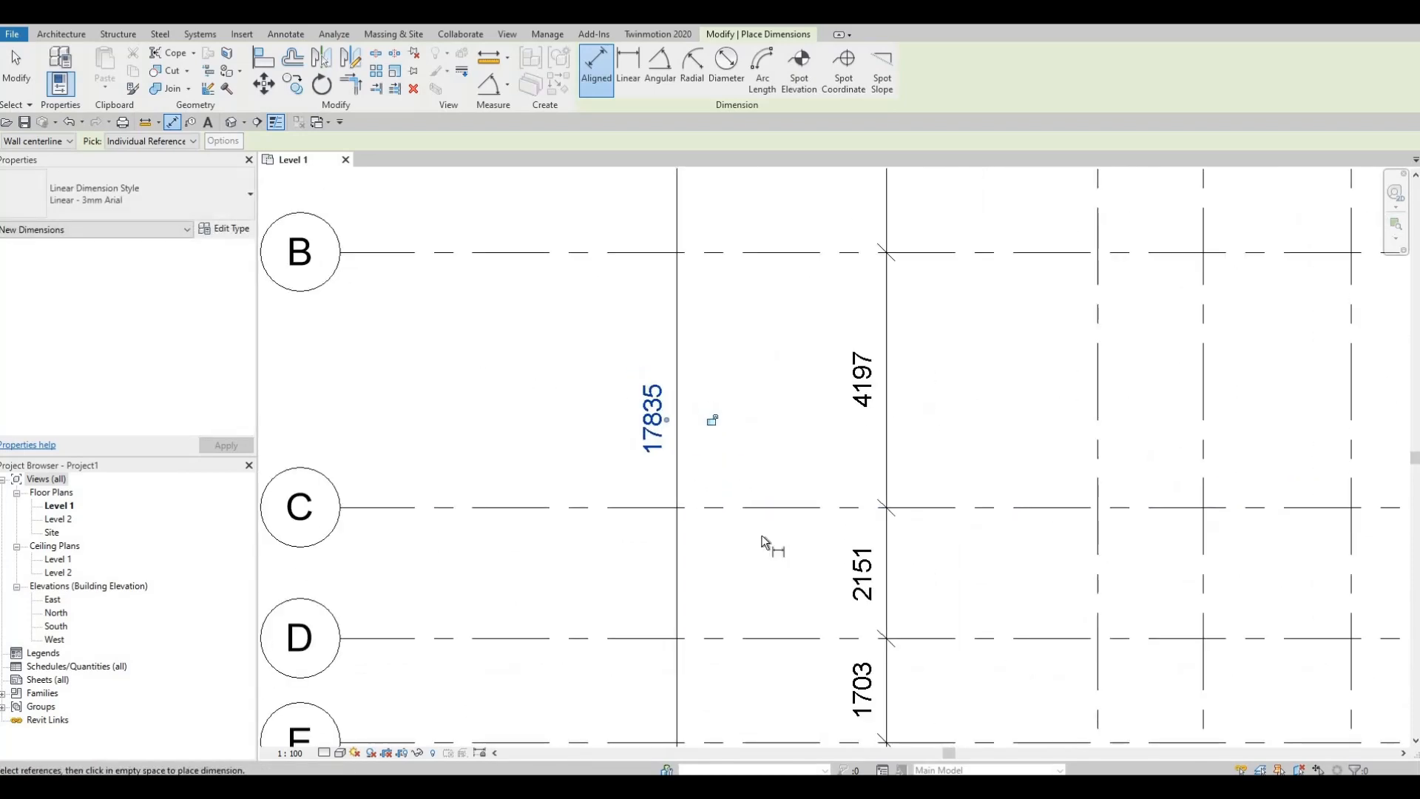
{"action": "scroll", "coordinate": [846, 574], "scroll_direction": "down", "scroll_amount": 2}
{"action": "middle_click_drag", "start_coordinate": [935, 276], "coordinate": [890, 372]}
{"action": "scroll", "coordinate": [984, 303], "scroll_direction": "up", "scroll_amount": 4}
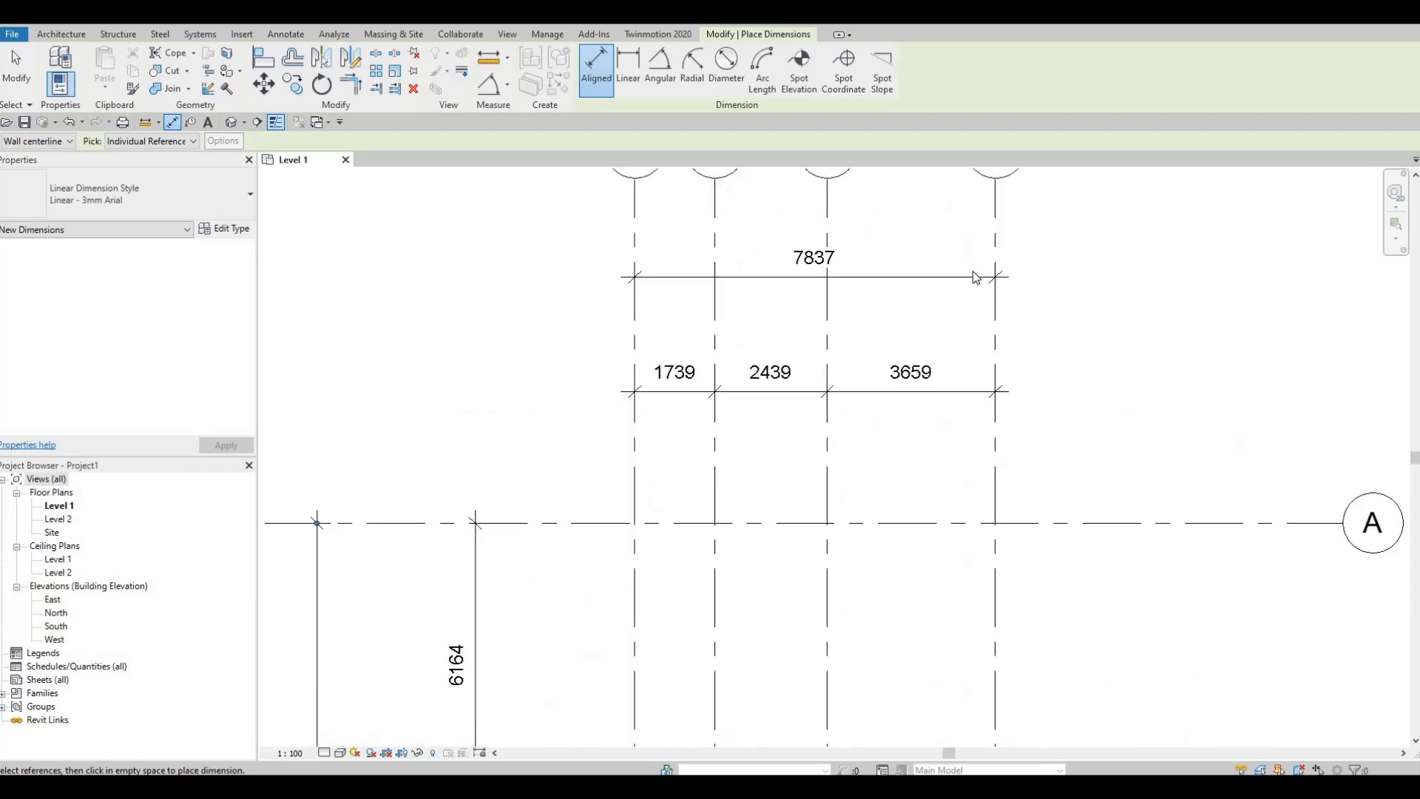
{"action": "scroll", "coordinate": [976, 310], "scroll_direction": "down", "scroll_amount": 4}
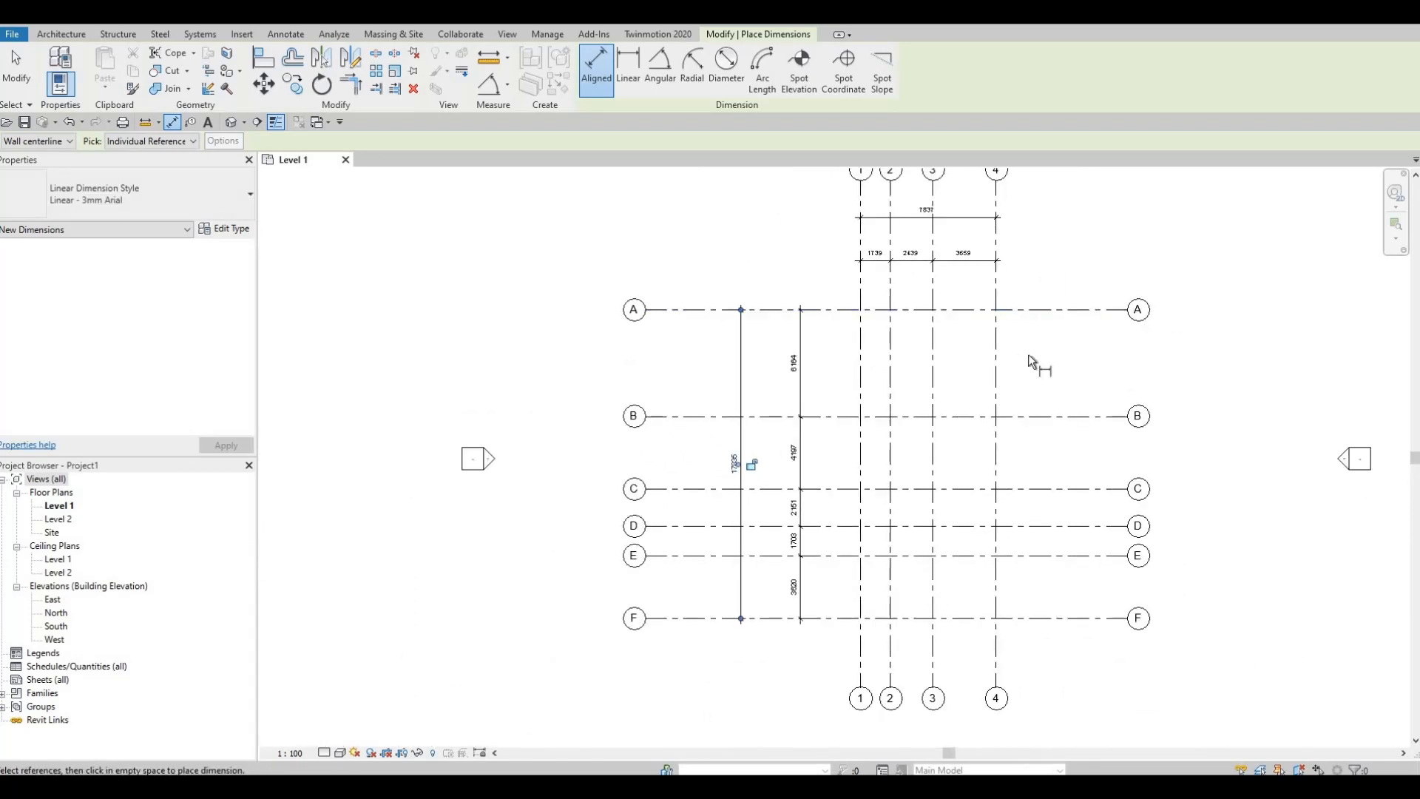
{"action": "key", "text": "Escape"}
{"action": "key", "text": "Escape"}
Step: Move the grid A to F spacing dimension string closer to the overall A to F dimension
{"action": "middle_click_drag", "start_coordinate": [831, 390], "coordinate": [720, 416]}
{"action": "middle_click_drag", "start_coordinate": [865, 447], "coordinate": [834, 479]}
{"action": "middle_click_drag", "start_coordinate": [662, 409], "coordinate": [687, 373]}
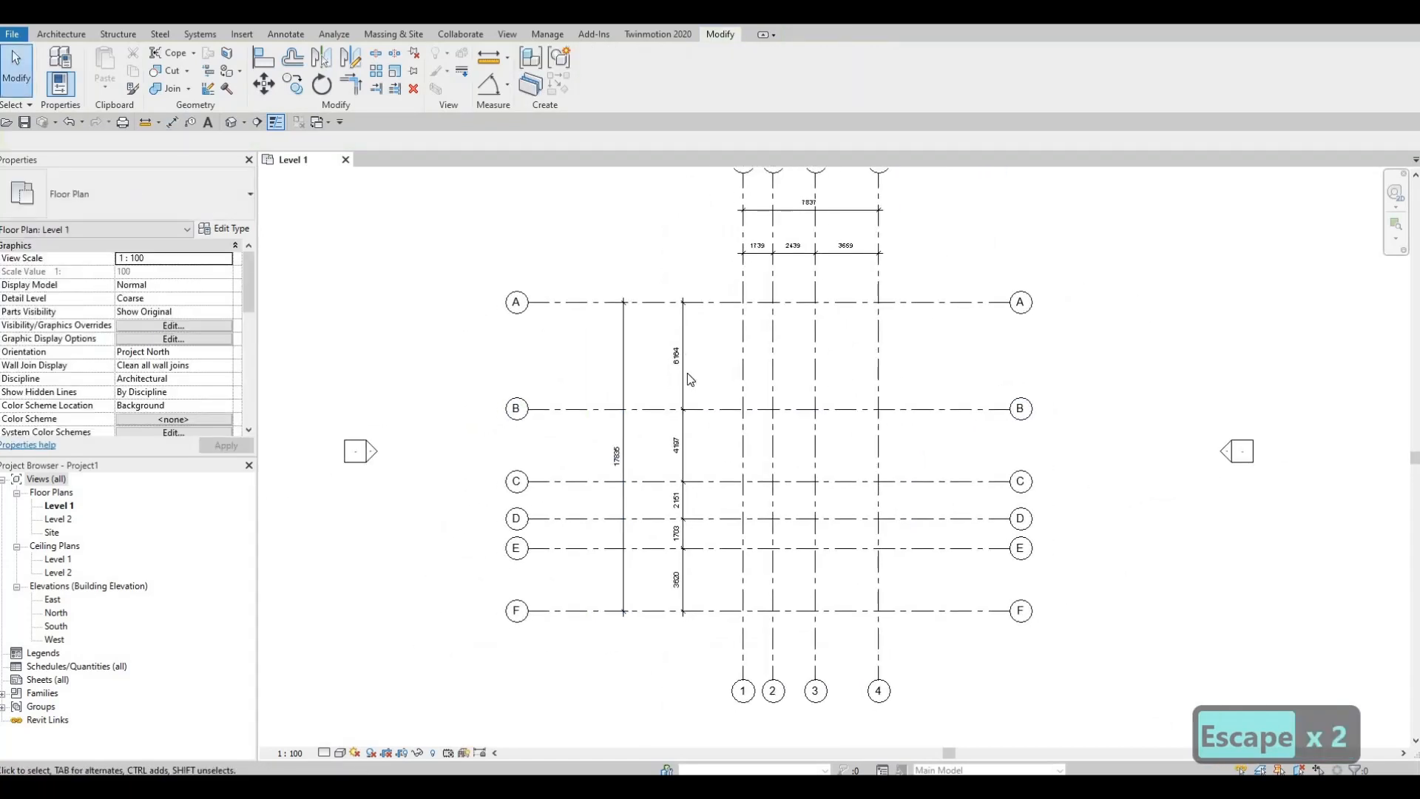
{"action": "left_click", "coordinate": [685, 373]}
{"action": "scroll", "coordinate": [702, 397], "scroll_direction": "up", "scroll_amount": 2}
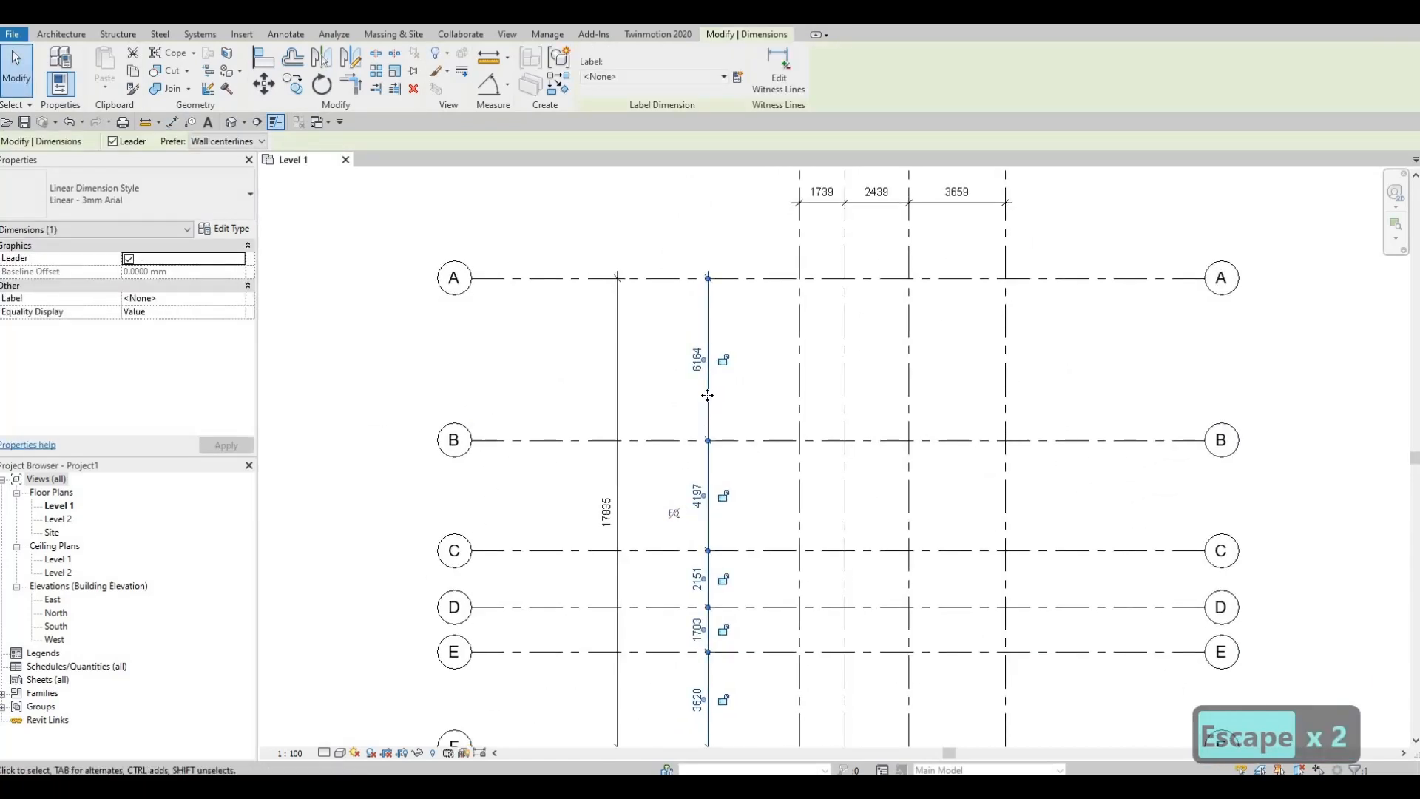
{"action": "mouse_move", "coordinate": [668, 396]}
{"action": "left_mouse_down"}
{"action": "mouse_move", "coordinate": [752, 402]}
{"action": "mouse_move", "coordinate": [606, 408]}
{"action": "mouse_move", "coordinate": [683, 420]}
{"action": "left_mouse_up"}
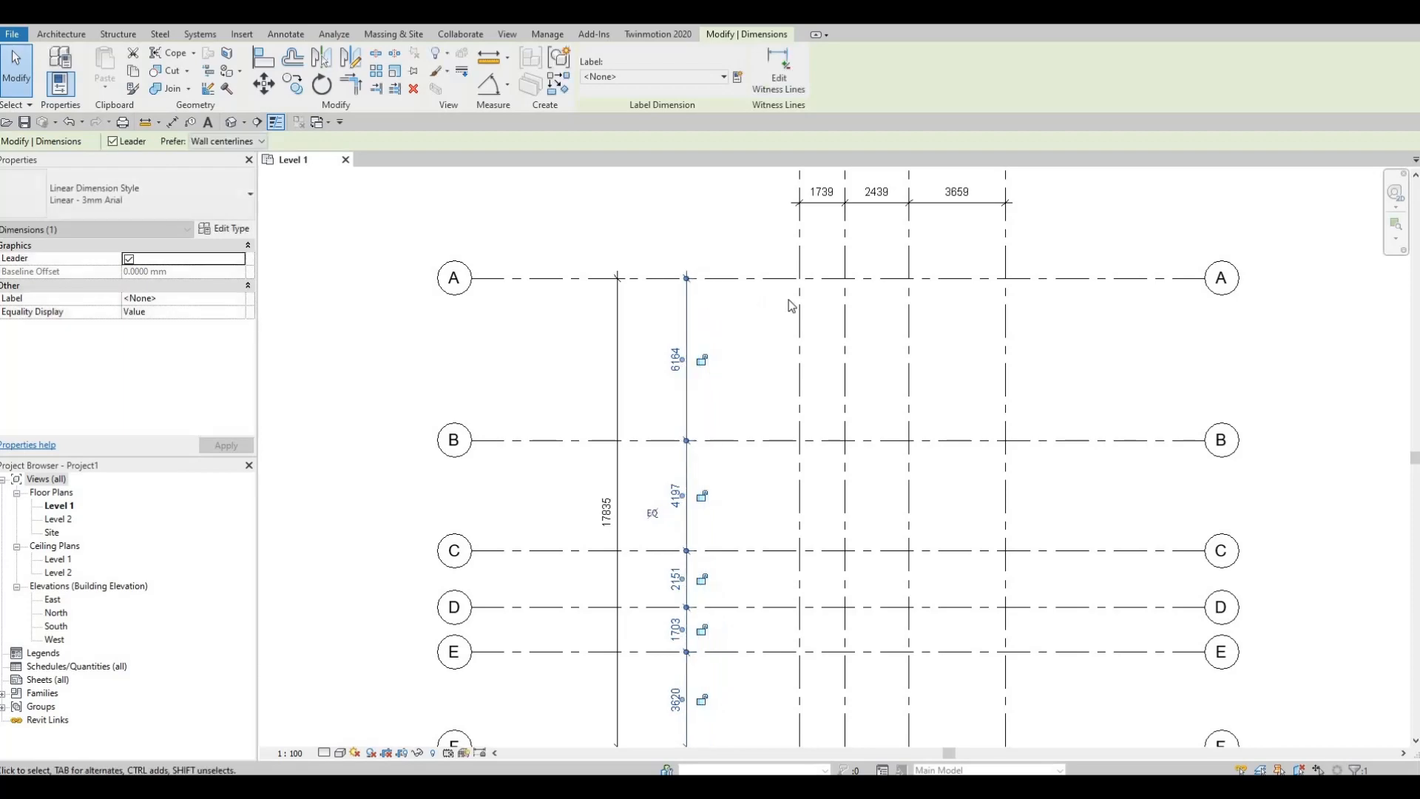
{"action": "middle_click_drag", "start_coordinate": [781, 486], "coordinate": [804, 364]}
{"action": "scroll", "coordinate": [805, 362], "scroll_direction": "down", "scroll_amount": 2}
{"action": "middle_click_drag", "start_coordinate": [846, 293], "coordinate": [782, 369]}
{"action": "middle_click_drag", "start_coordinate": [868, 299], "coordinate": [827, 435]}
{"action": "scroll", "coordinate": [846, 357], "scroll_direction": "up", "scroll_amount": 2}
{"action": "scroll", "coordinate": [761, 311], "scroll_direction": "down", "scroll_amount": 2}
{"action": "key", "text": "Escape"}
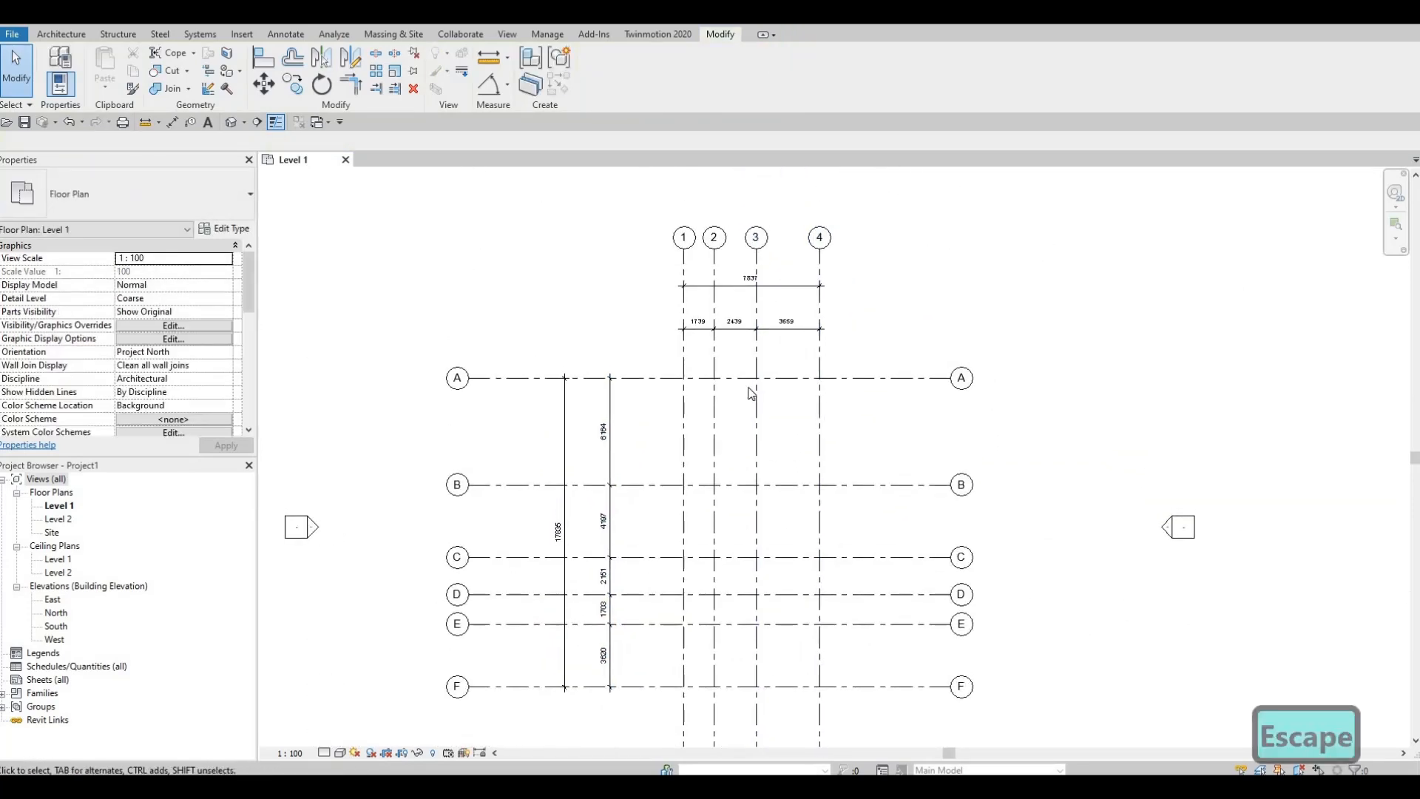
Step: Open the South building elevation view
{"action": "key", "text": "F1"}
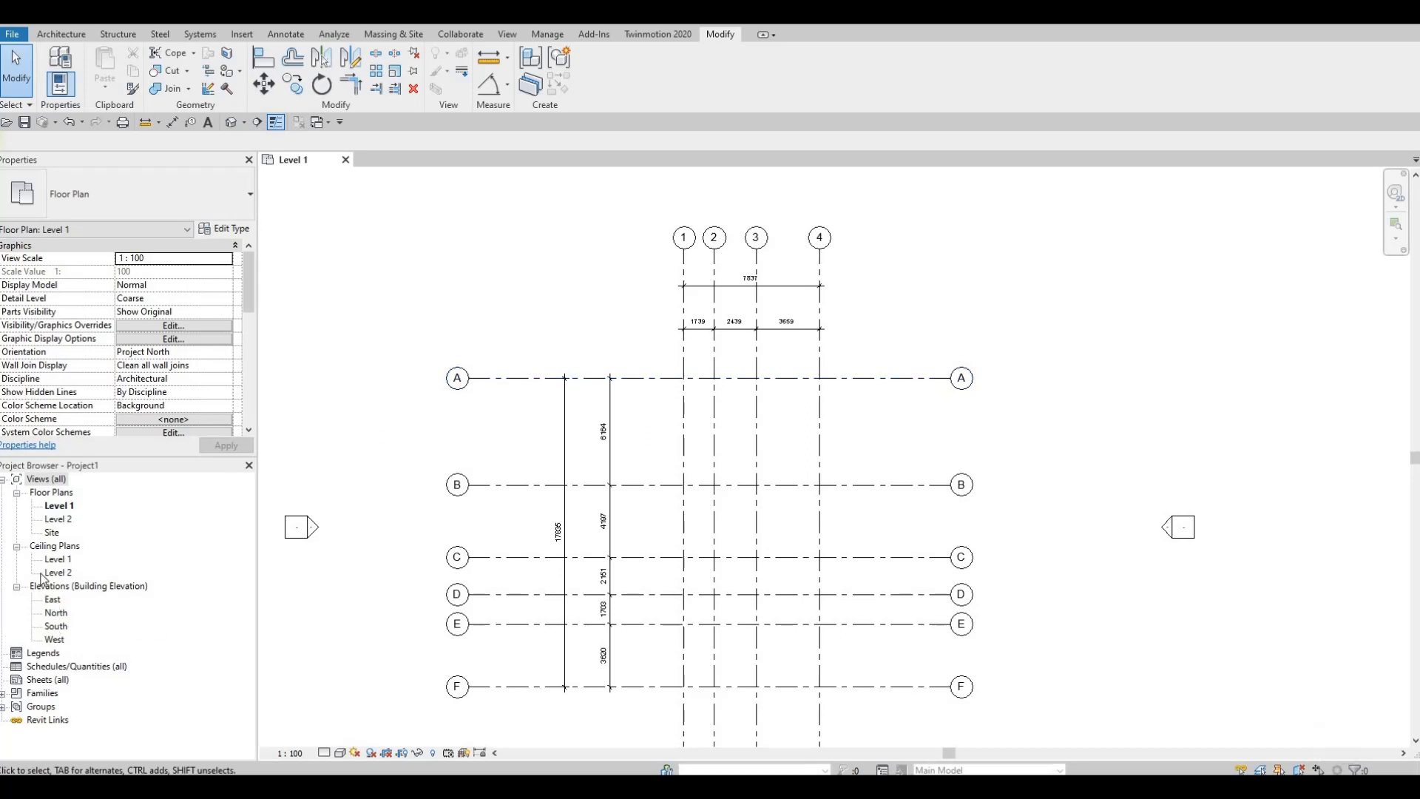
{"action": "double_click", "coordinate": [59, 626]}
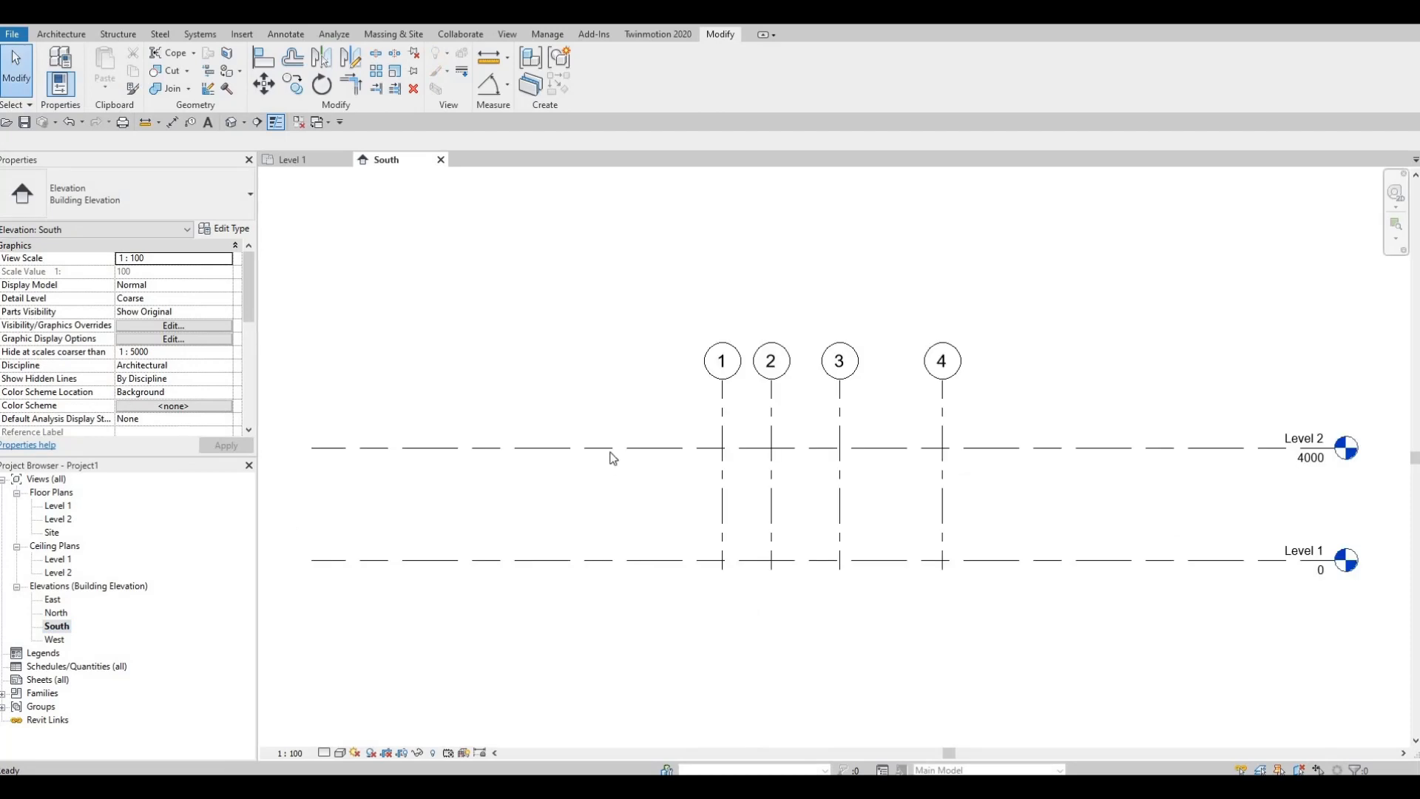
{"action": "scroll", "coordinate": [722, 416], "scroll_direction": "down", "scroll_amount": 2}
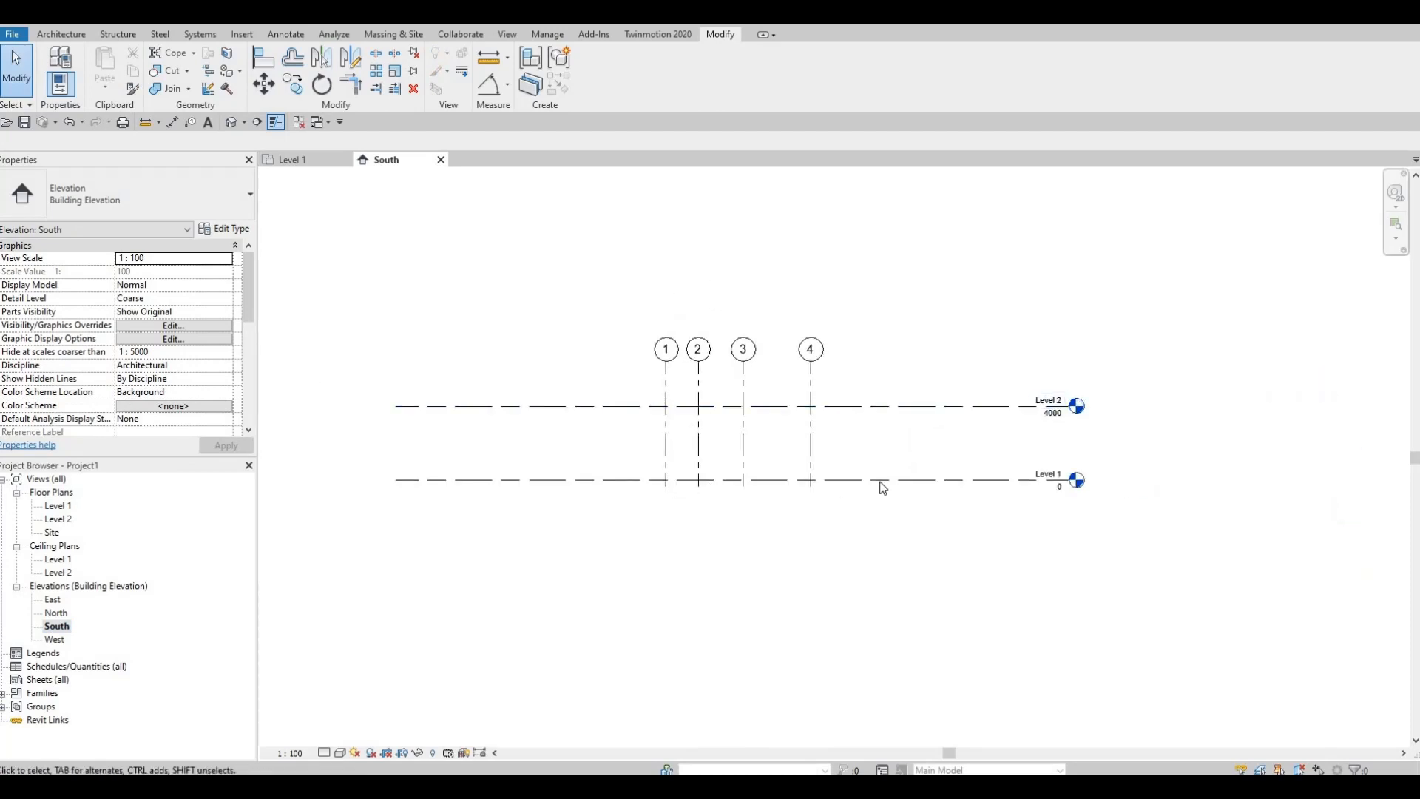
{"action": "middle_click_drag", "start_coordinate": [1052, 512], "coordinate": [1052, 536]}
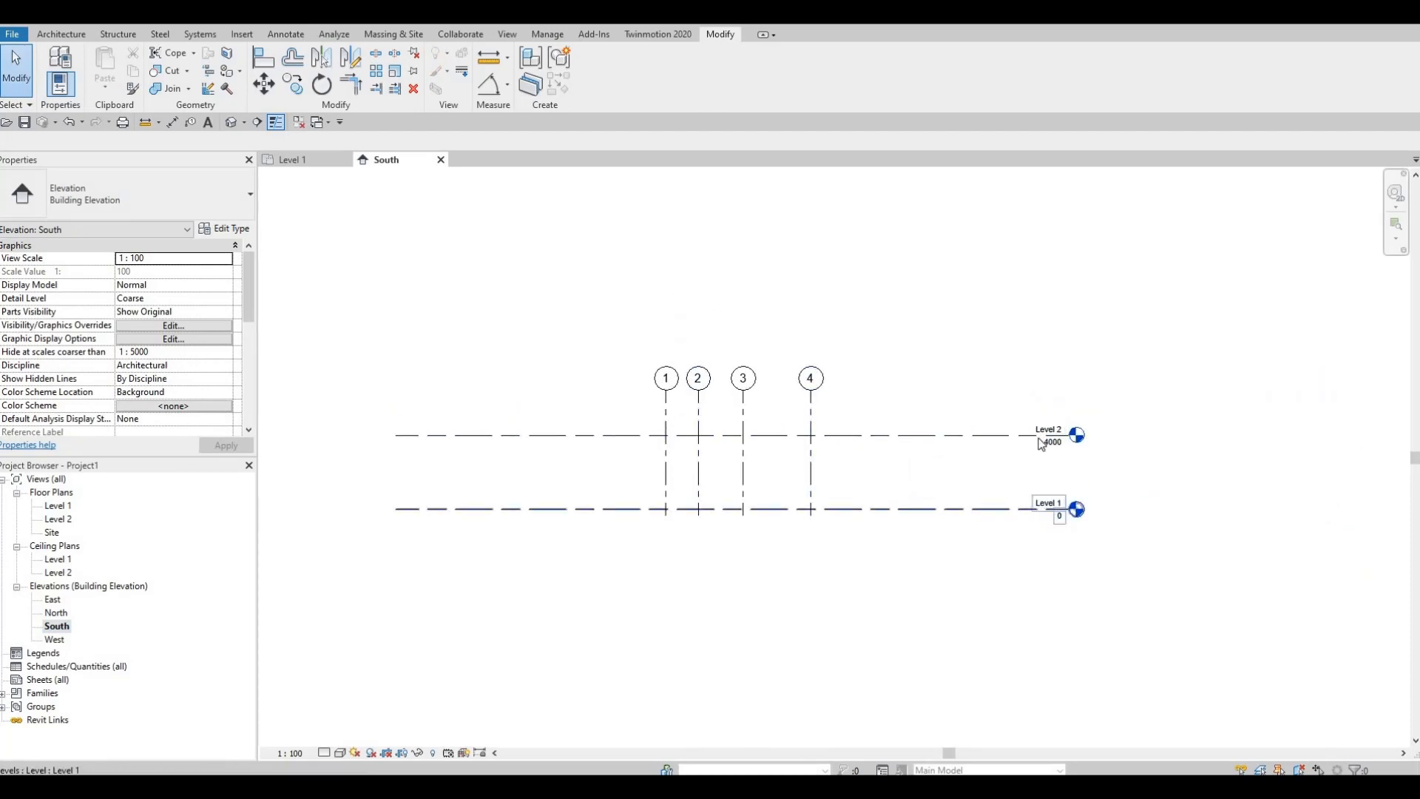
Step: Set the elevation of Level 2 to 3000 mm
{"action": "scroll", "coordinate": [1038, 425], "scroll_direction": "up", "scroll_amount": 4}
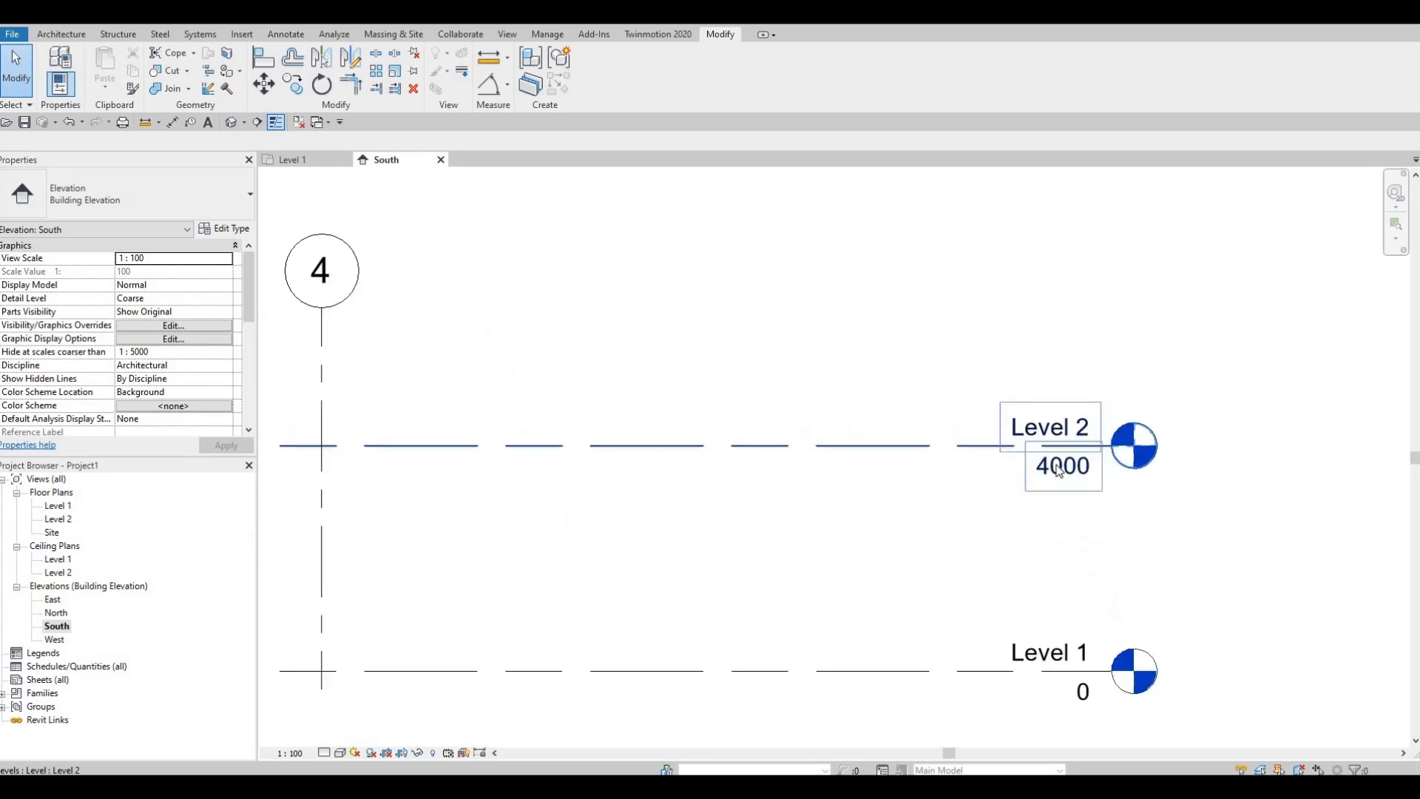
{"action": "left_click", "coordinate": [1058, 470]}
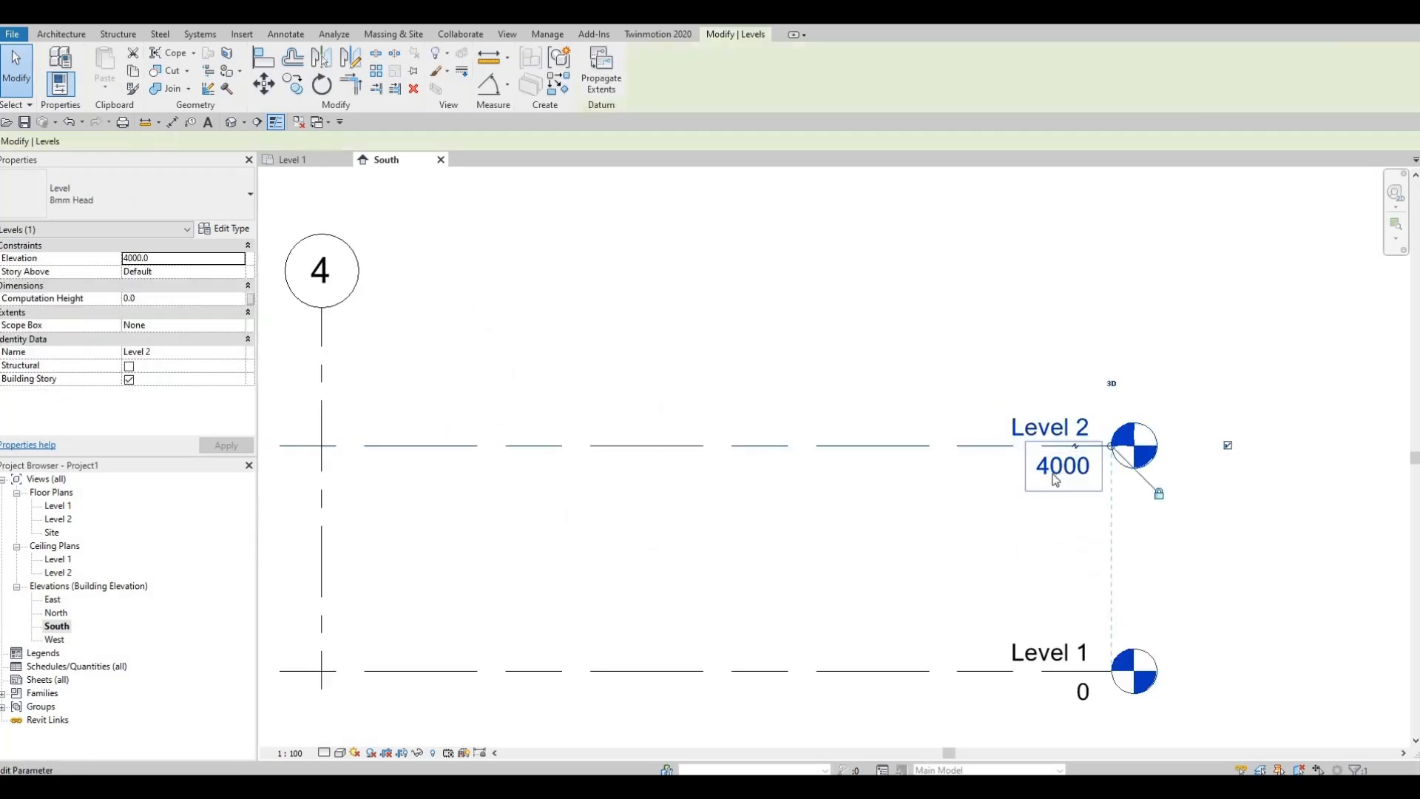
{"action": "left_click", "coordinate": [1057, 466]}
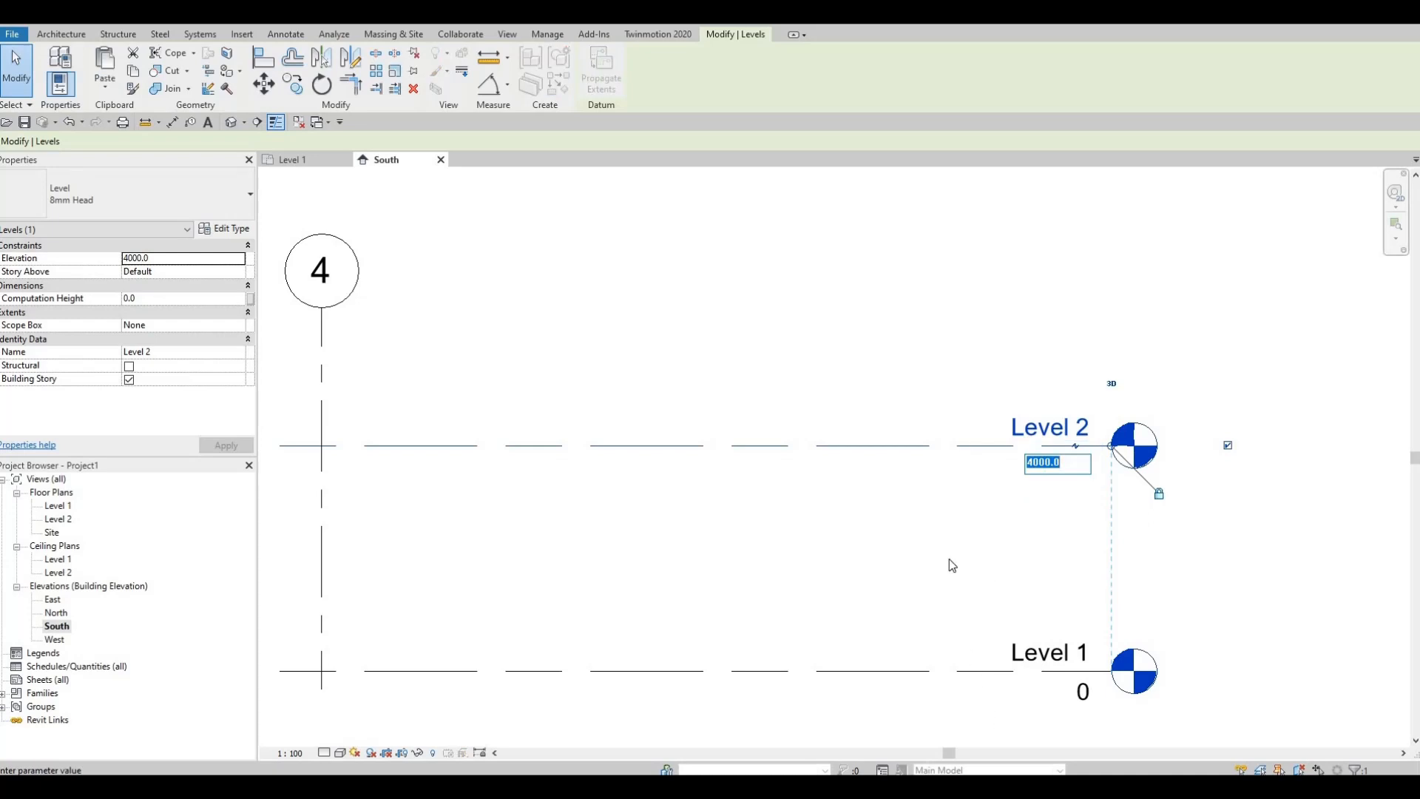
{"action": "type", "text": "300"}
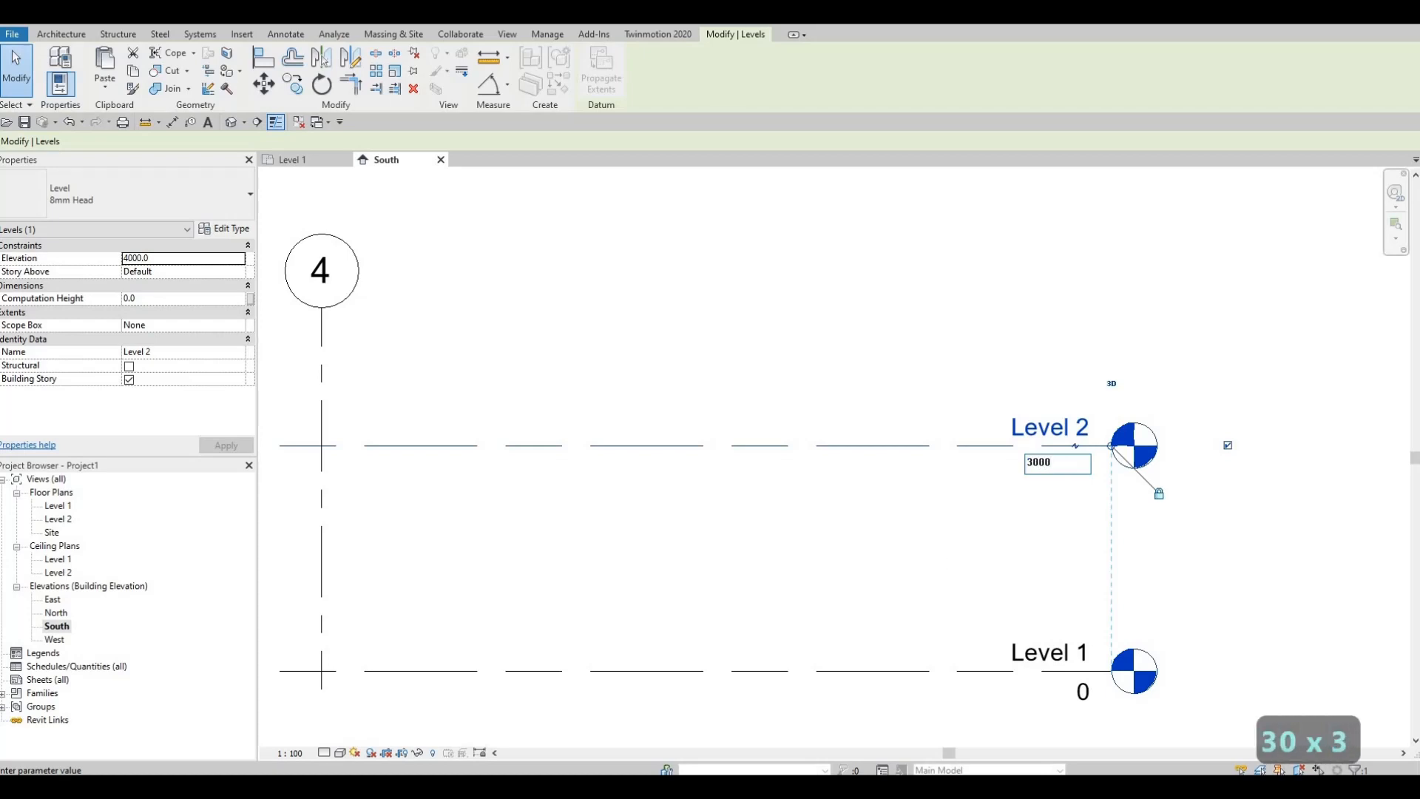
{"action": "type", "text": "0"}
{"action": "key", "text": "Return"}
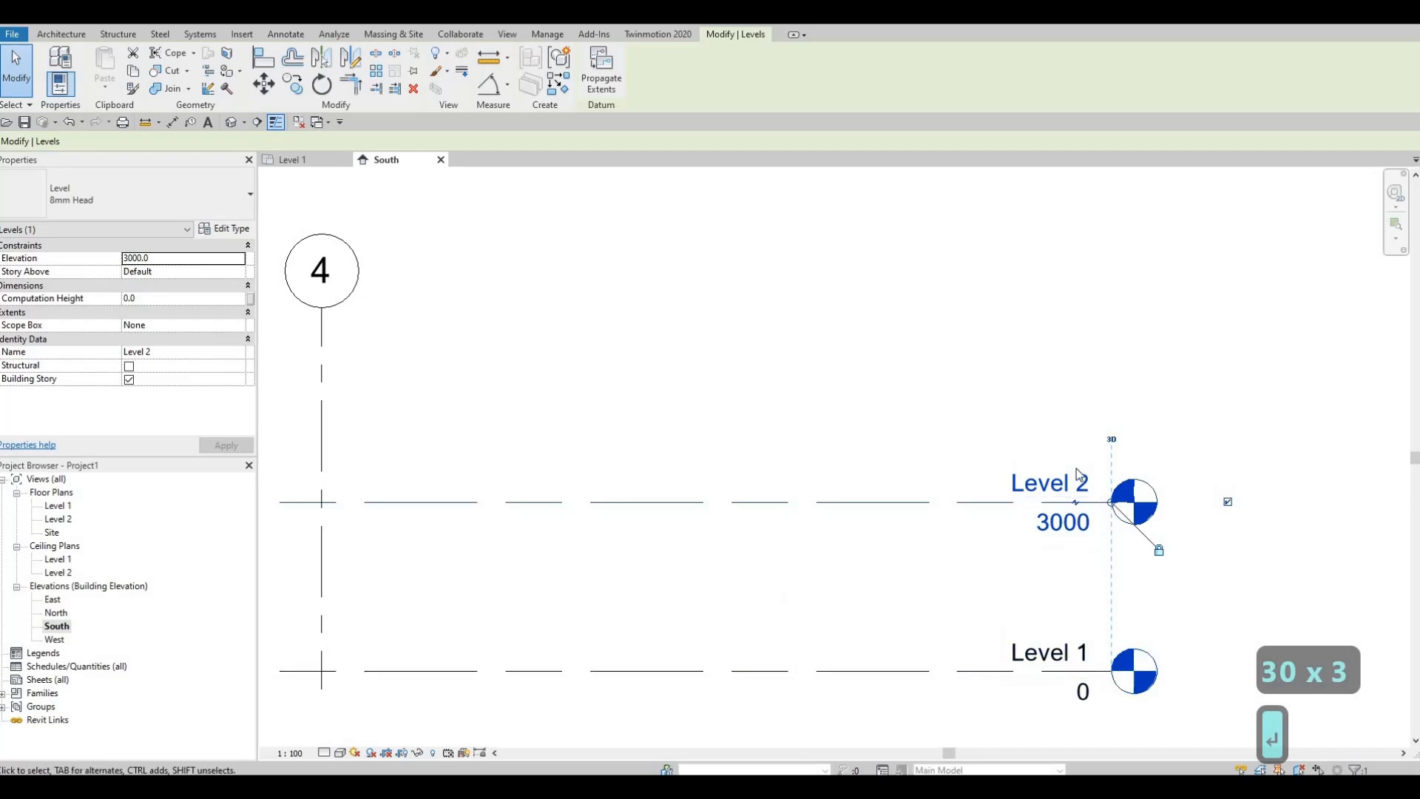
{"action": "middle_click_drag", "start_coordinate": [1081, 471], "coordinate": [1200, 505]}
{"action": "scroll", "coordinate": [1065, 470], "scroll_direction": "down", "scroll_amount": 2}
{"action": "scroll", "coordinate": [1028, 473], "scroll_direction": "down", "scroll_amount": 2}
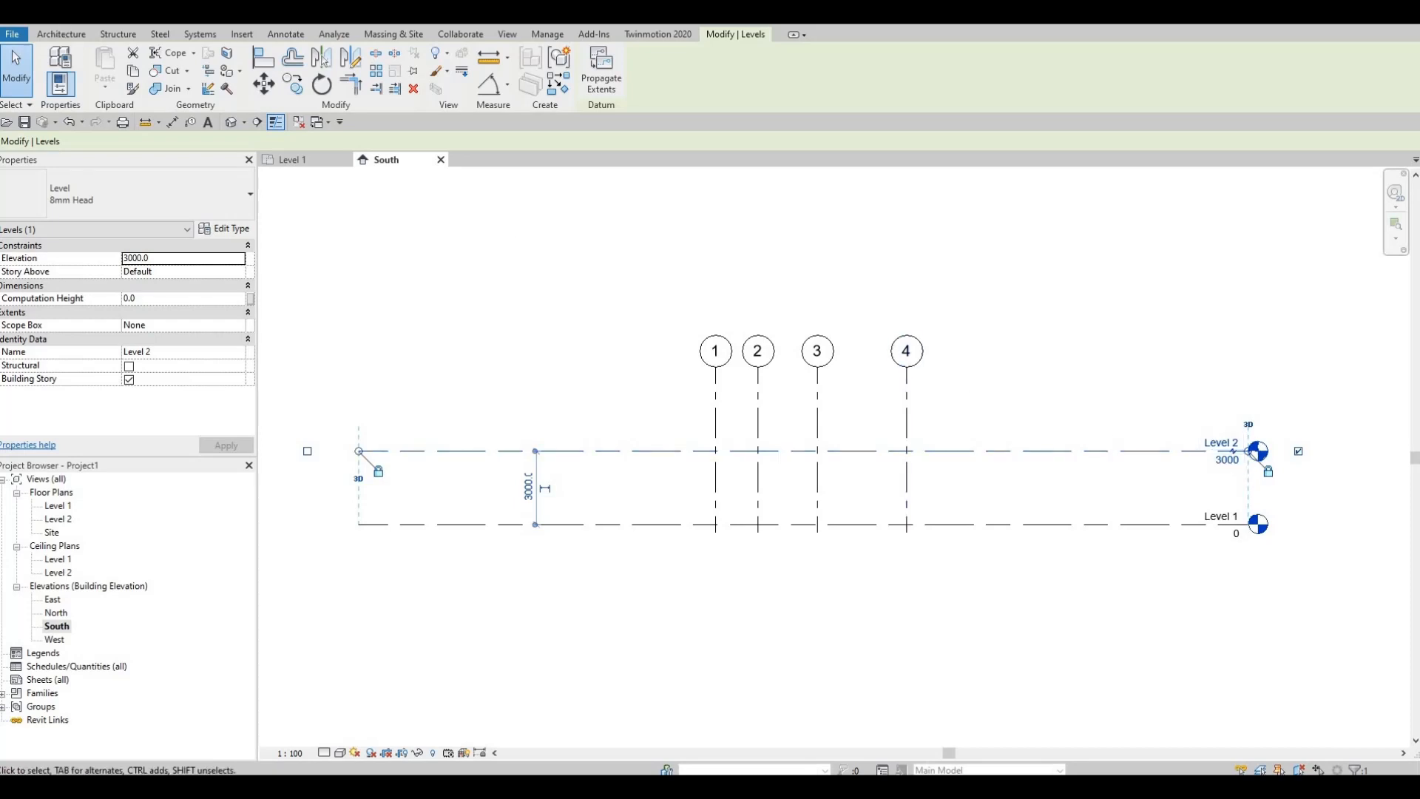
{"action": "left_click", "coordinate": [64, 37]}
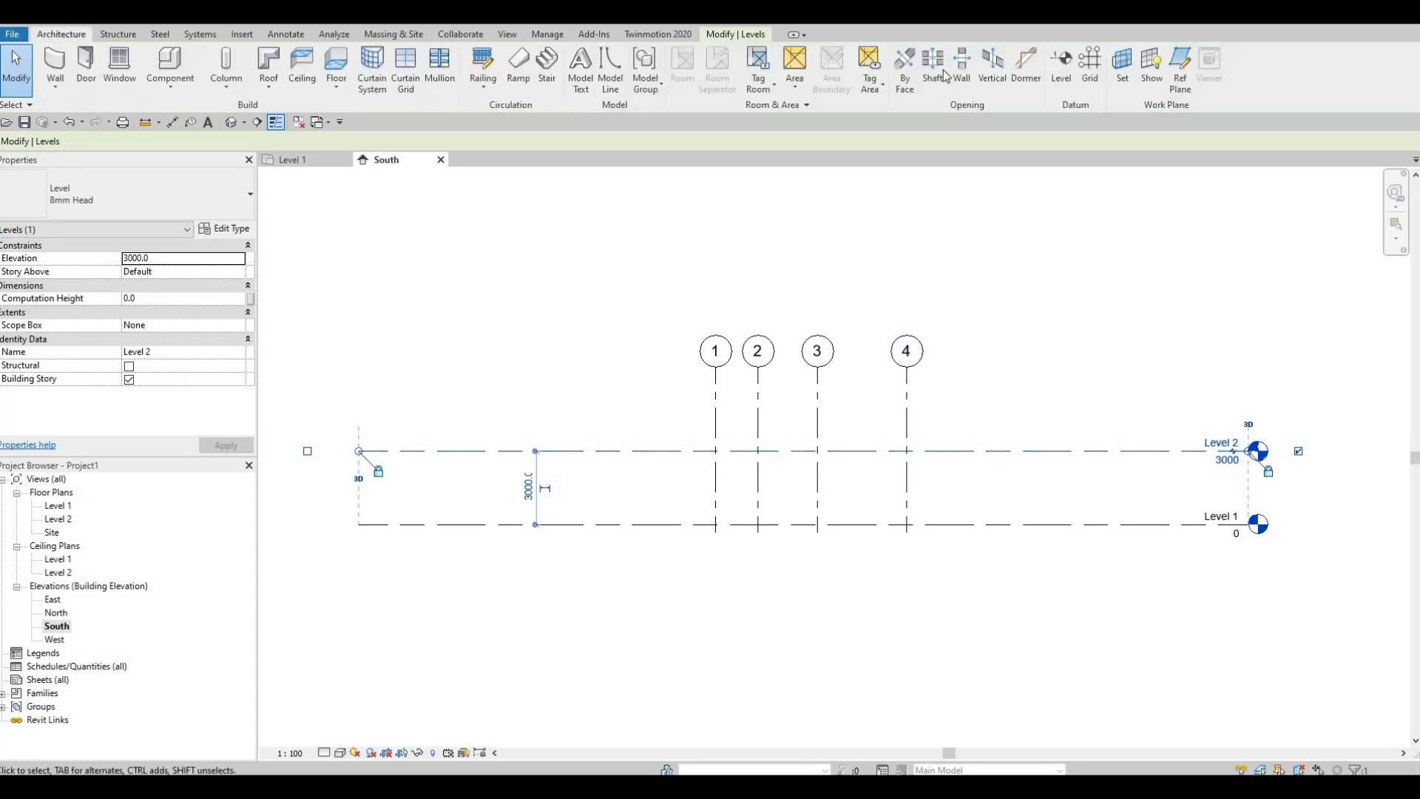
{"action": "left_click", "coordinate": [1069, 66]}
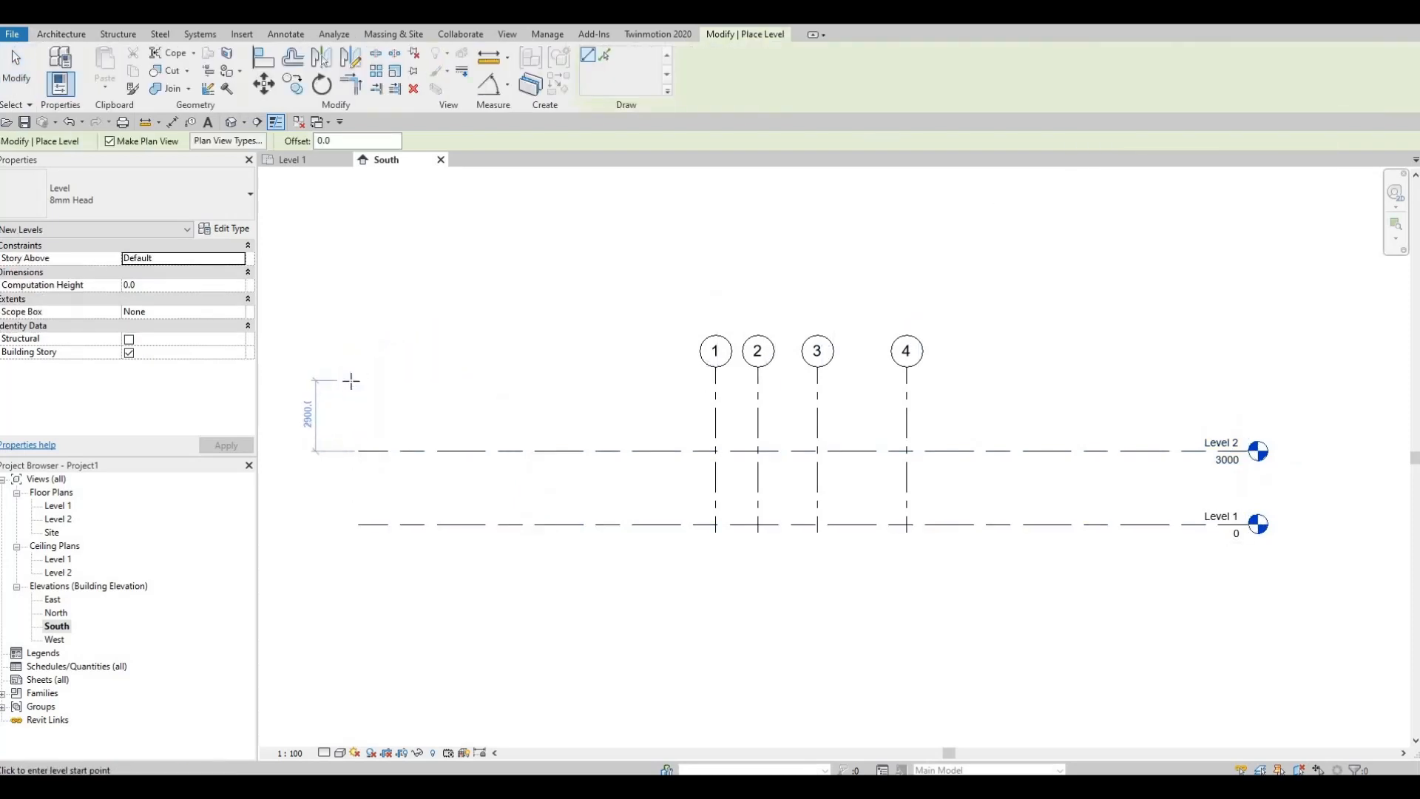
{"action": "left_click", "coordinate": [491, 384]}
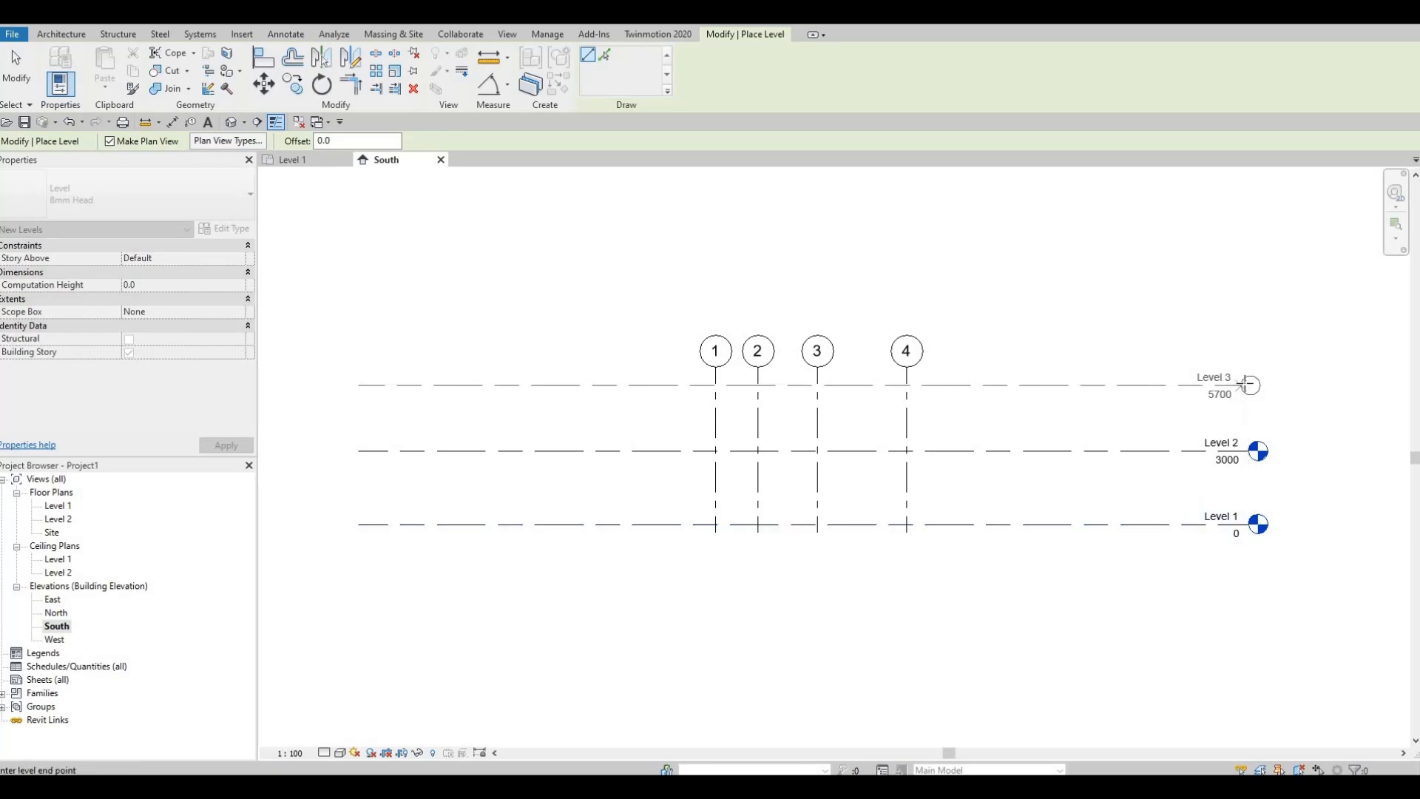
{"action": "key", "text": "Escape"}
{"action": "key", "text": "Escape"}
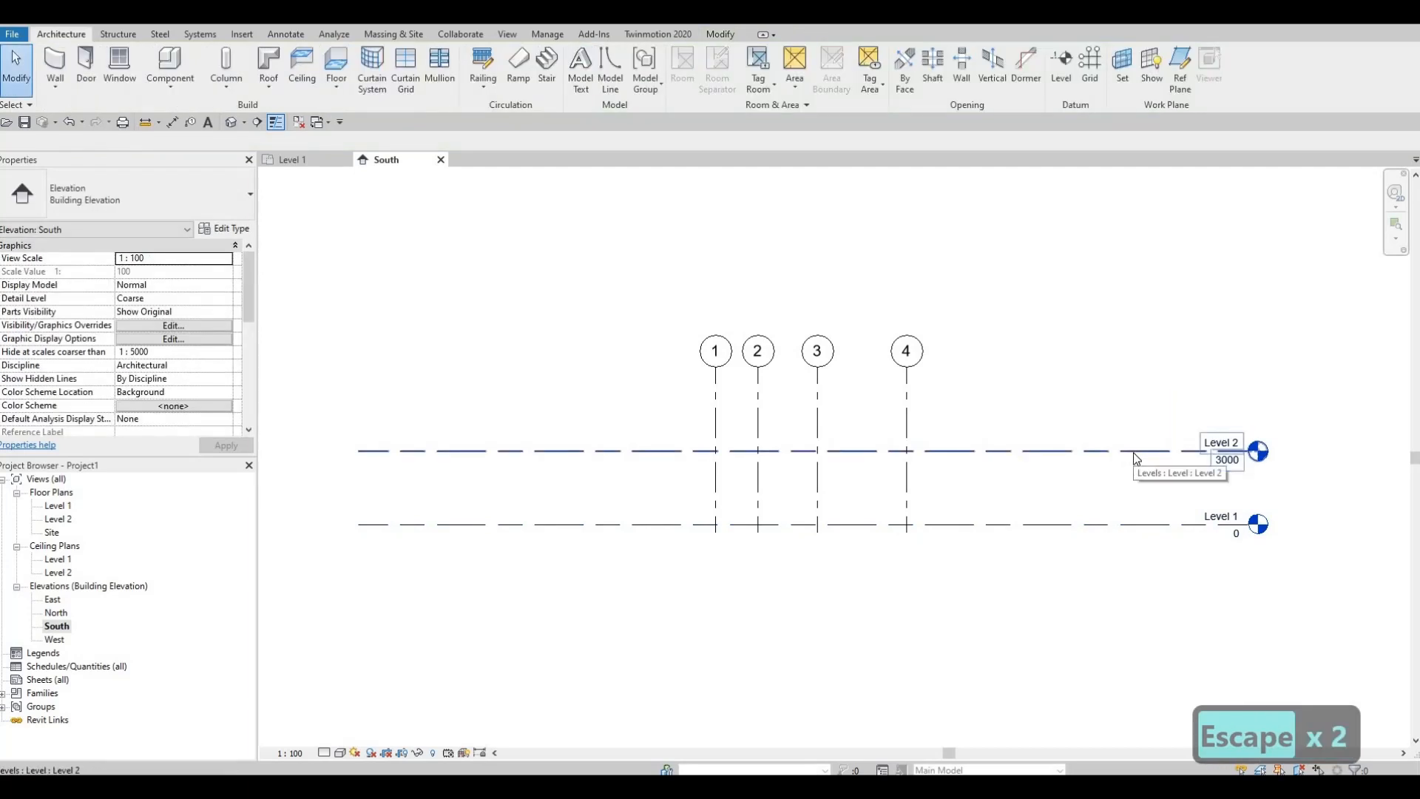
Step: Copy the Level 2 line 3000 mm straight up to add another level above it
{"action": "left_click", "coordinate": [1135, 454]}
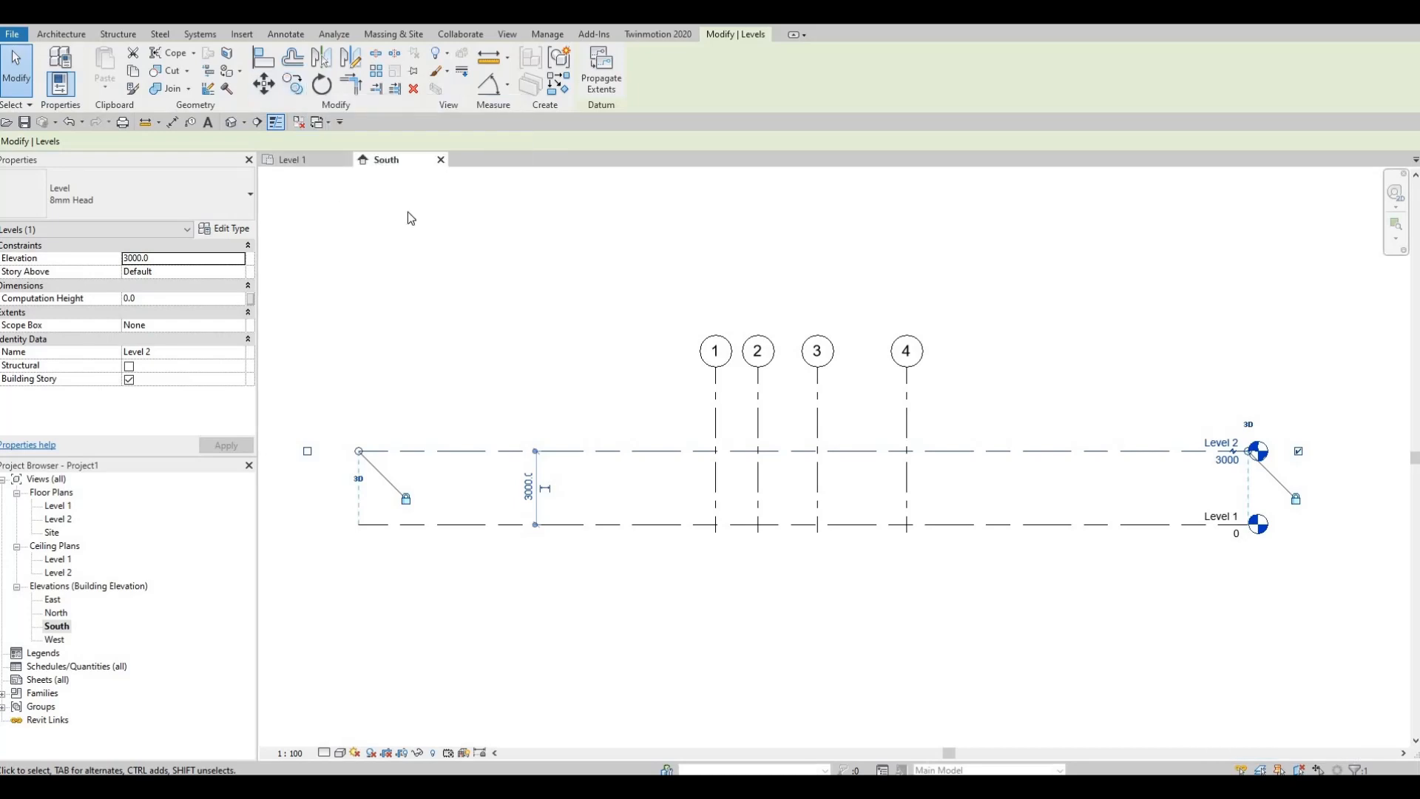
{"action": "key", "text": "c"}
{"action": "key", "text": "o"}
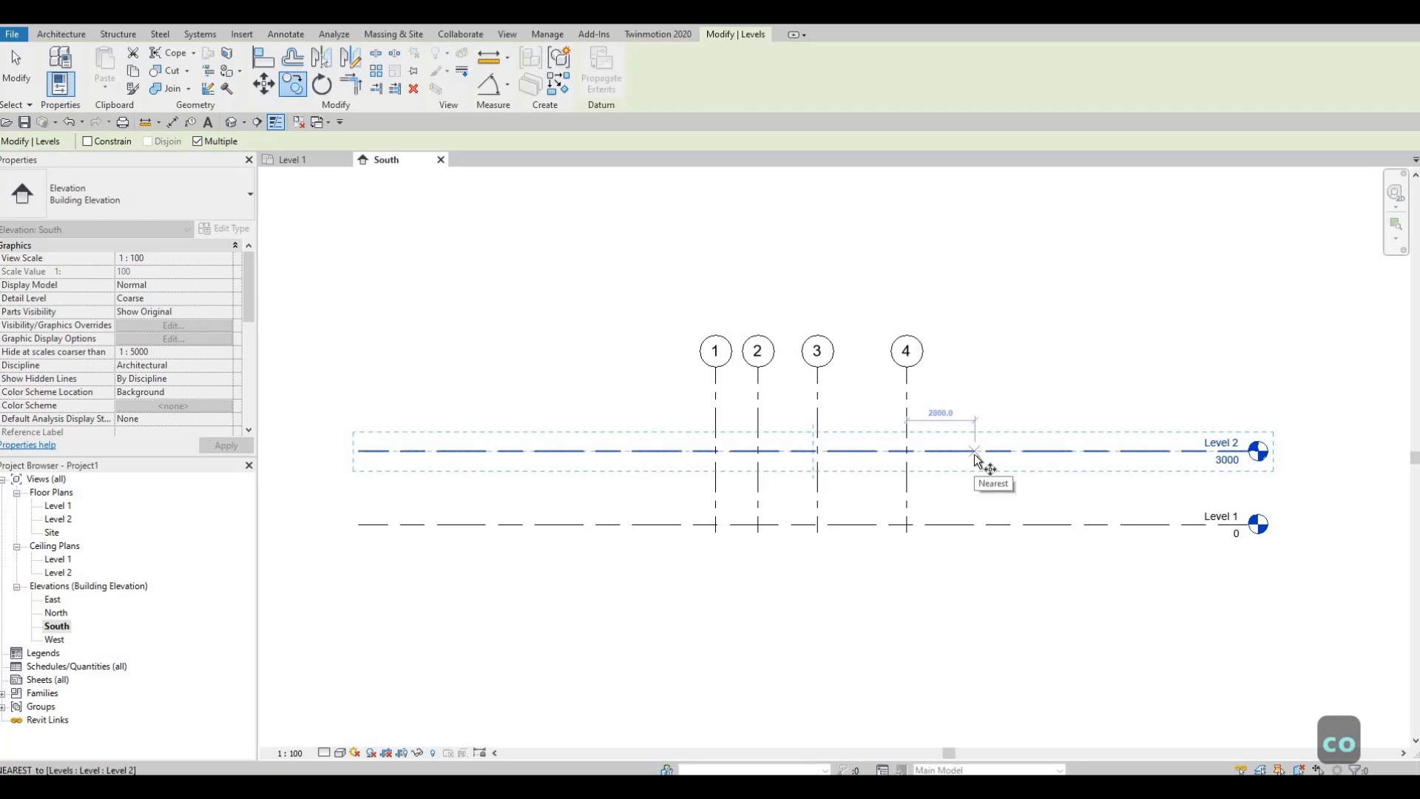
{"action": "left_click", "coordinate": [975, 452]}
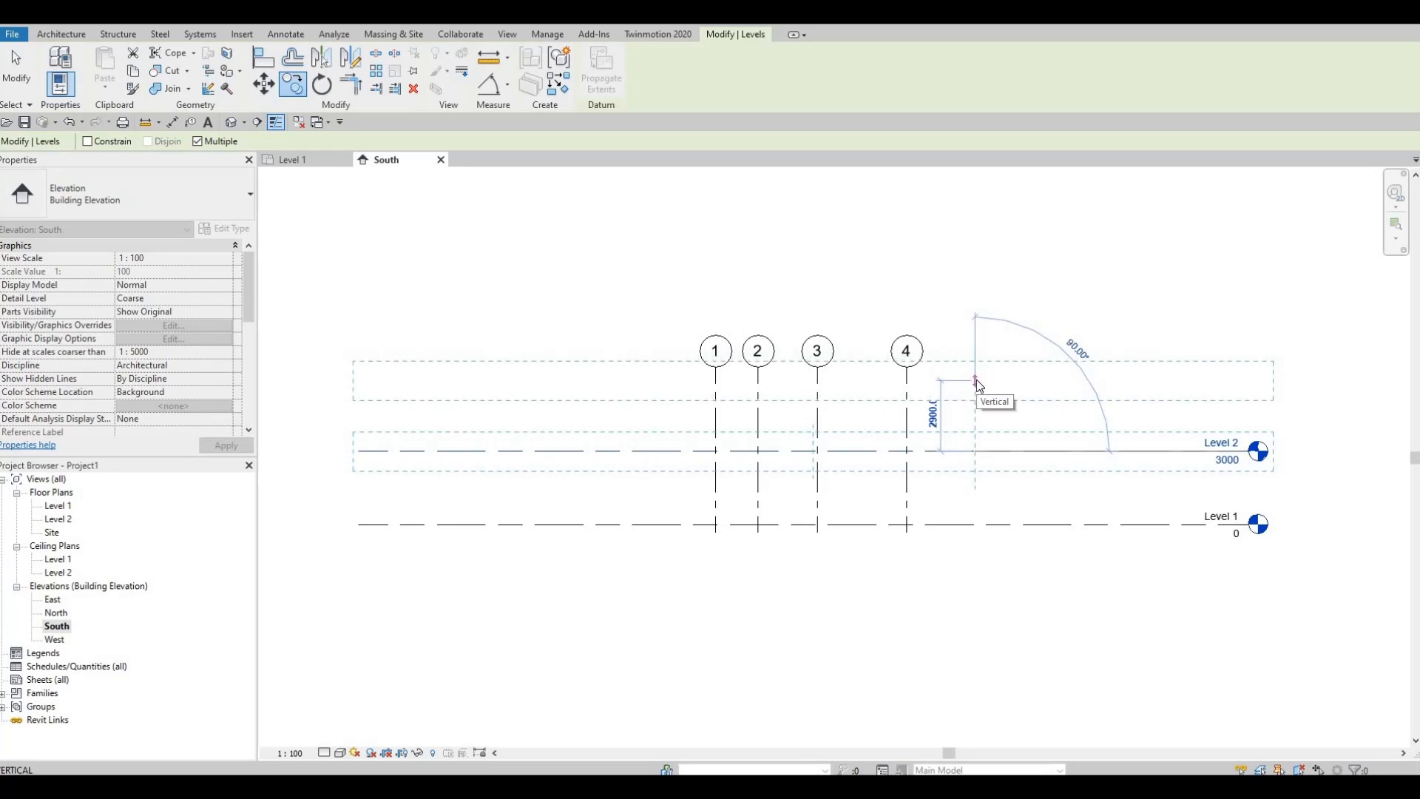
{"action": "type", "text": "3000"}
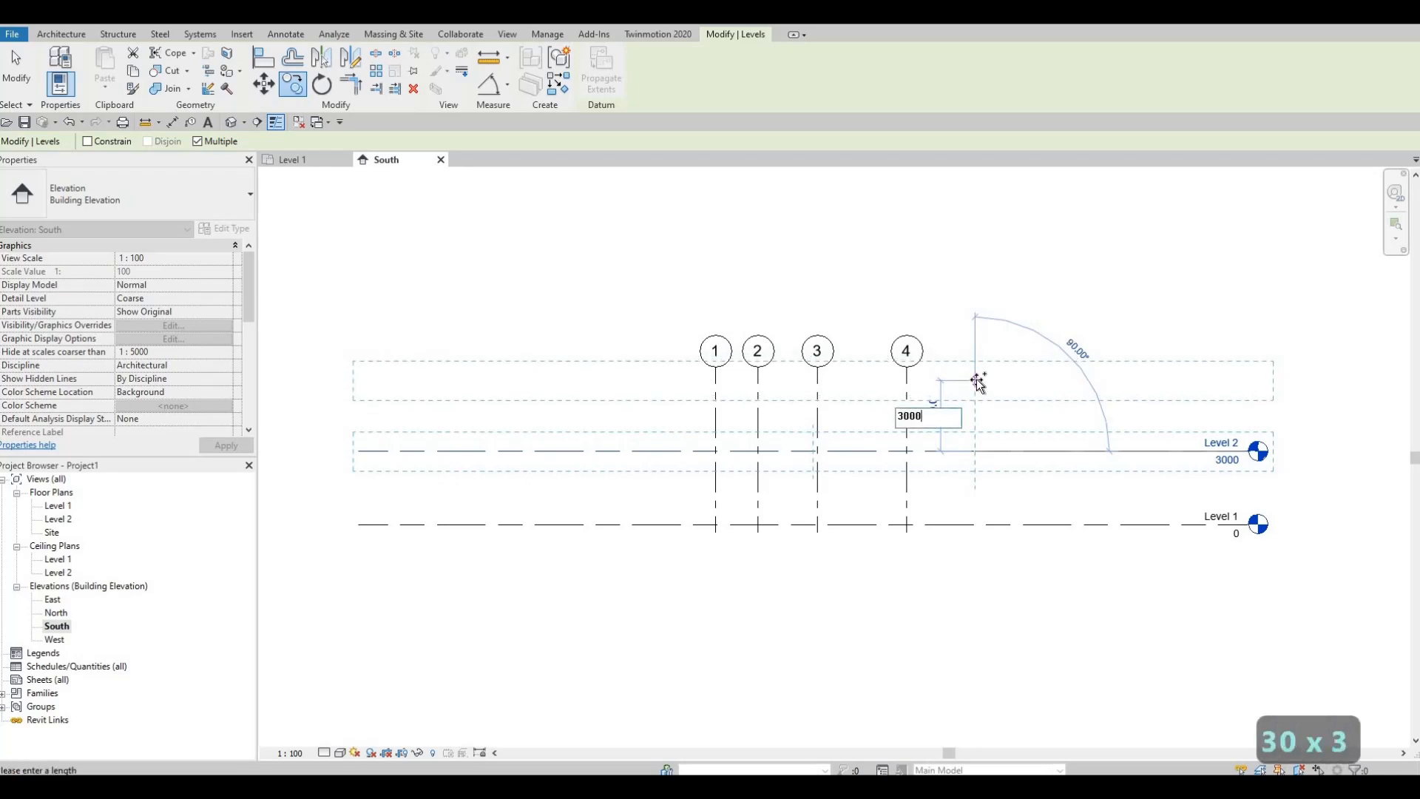
{"action": "key", "text": "Return"}
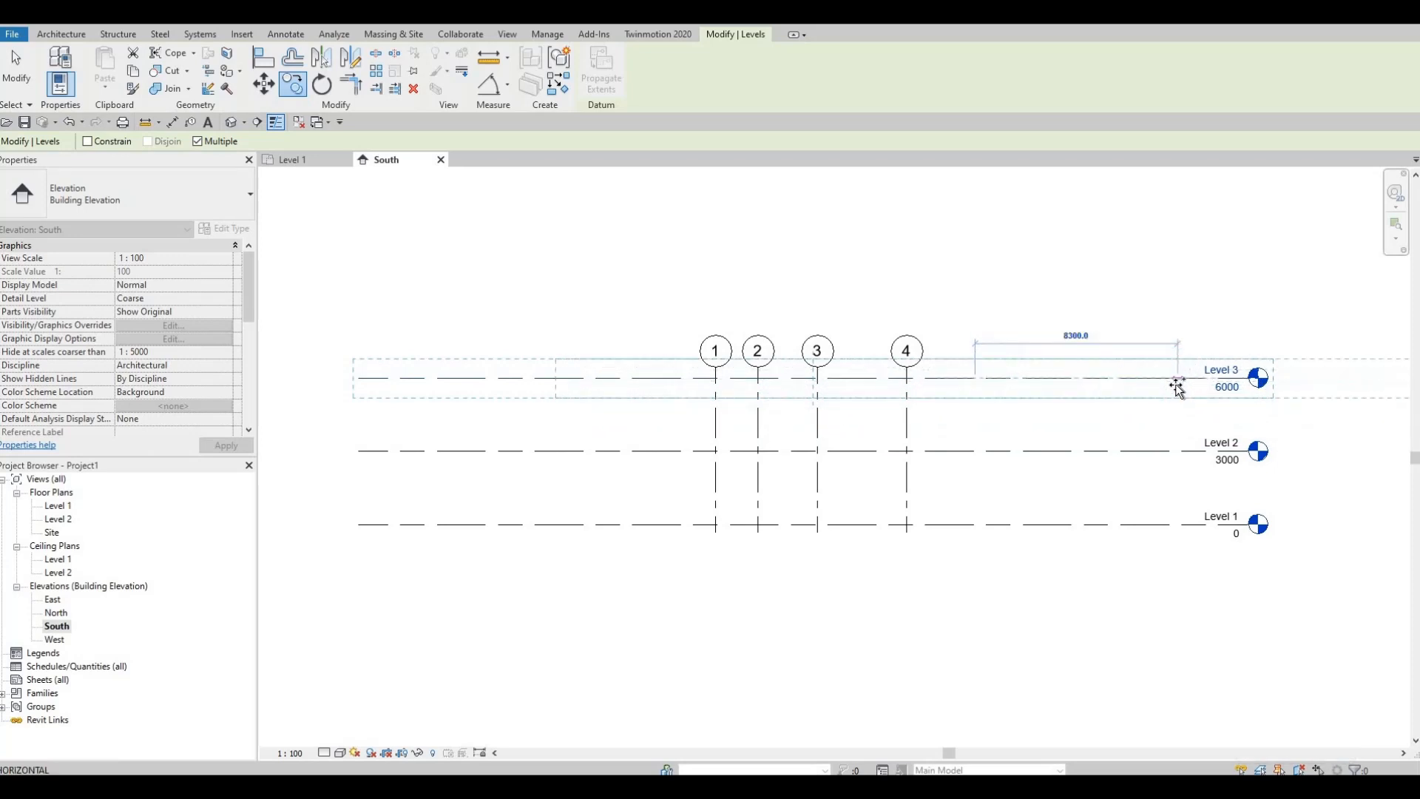
{"action": "key", "text": "Escape"}
{"action": "key", "text": "Escape"}
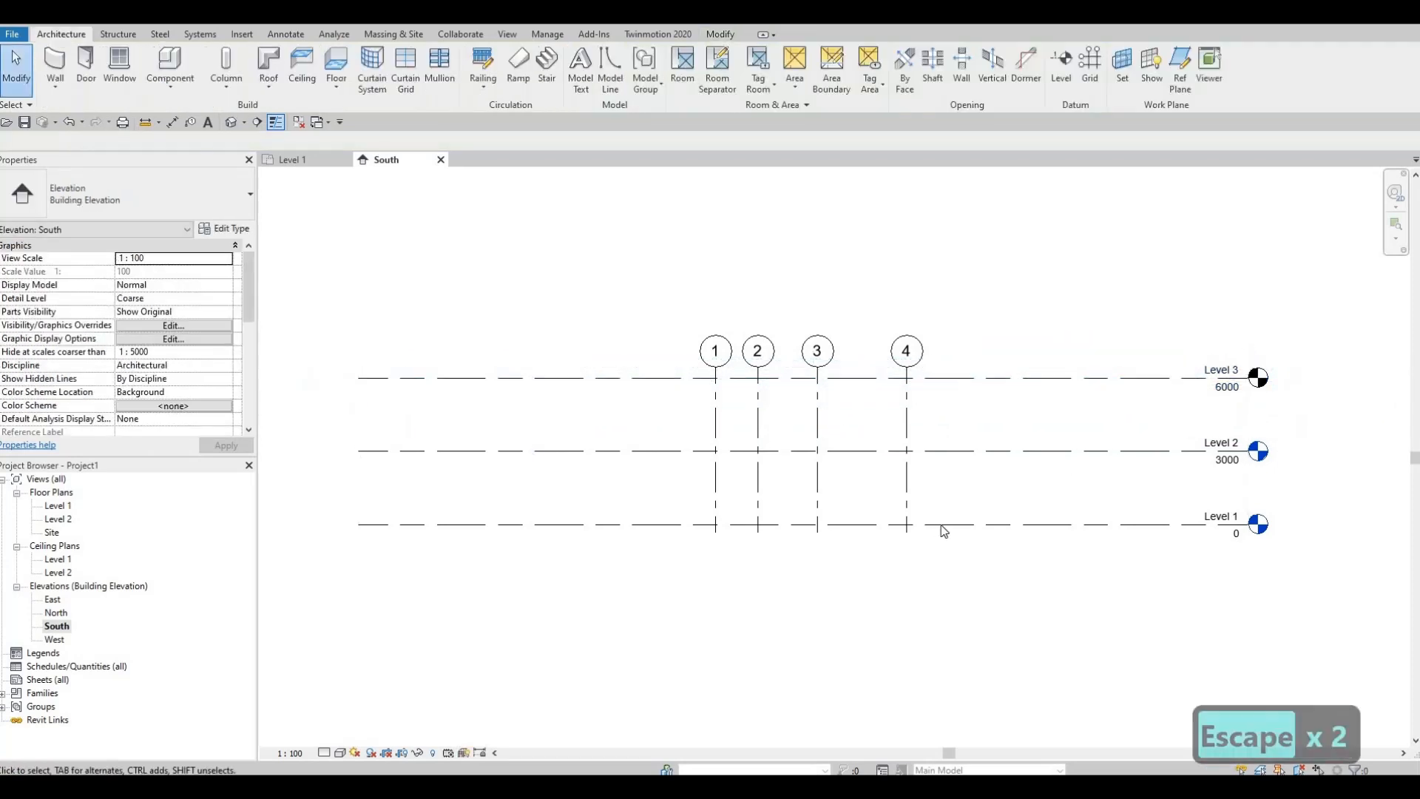
Step: Copy the Level 1 line straight down by about 1900 mm to add a level below it
{"action": "middle_click_drag", "start_coordinate": [888, 480], "coordinate": [915, 412]}
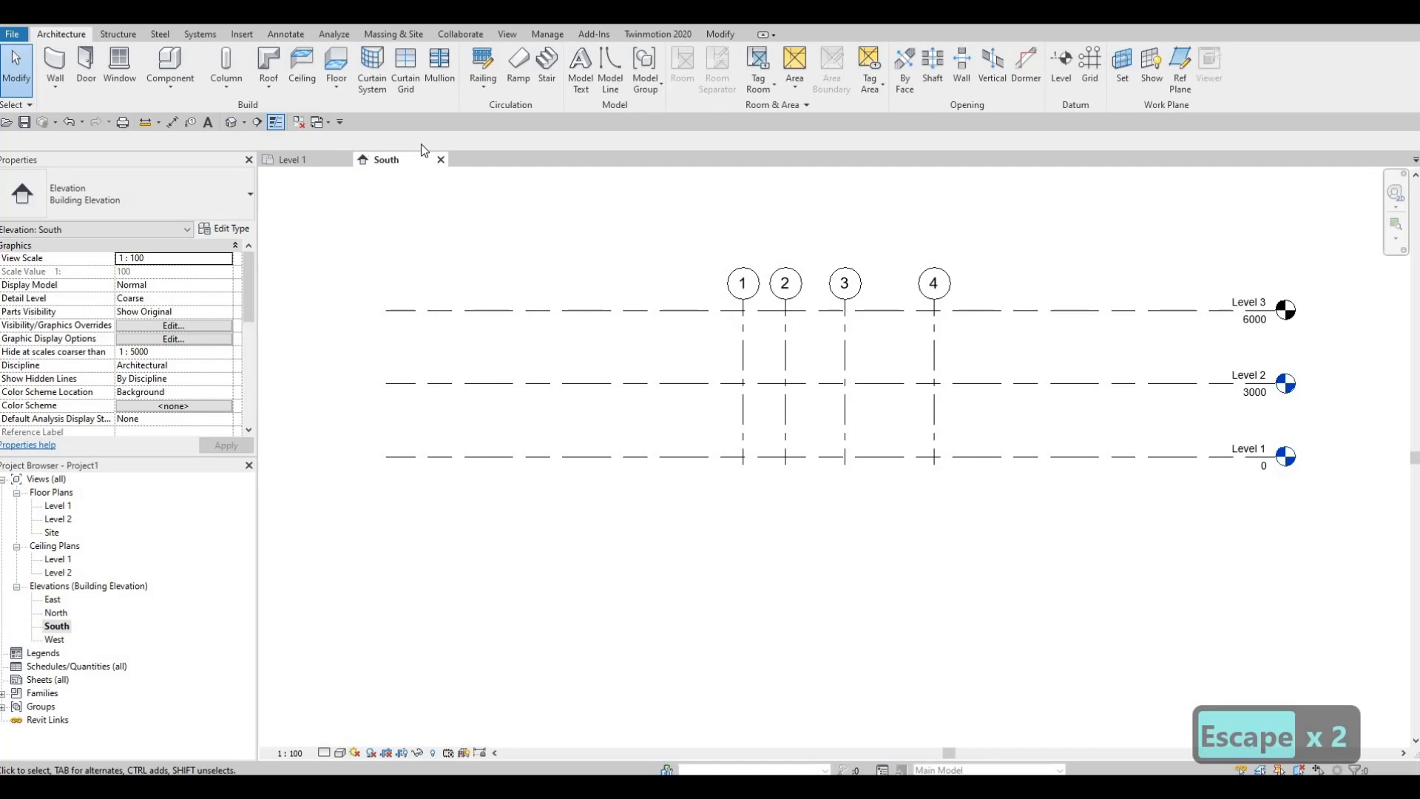
{"action": "mouse_move", "coordinate": [929, 446]}
{"action": "middle_mouse_down"}
{"action": "mouse_move", "coordinate": [928, 469]}
{"action": "mouse_move", "coordinate": [988, 534]}
{"action": "middle_mouse_up"}
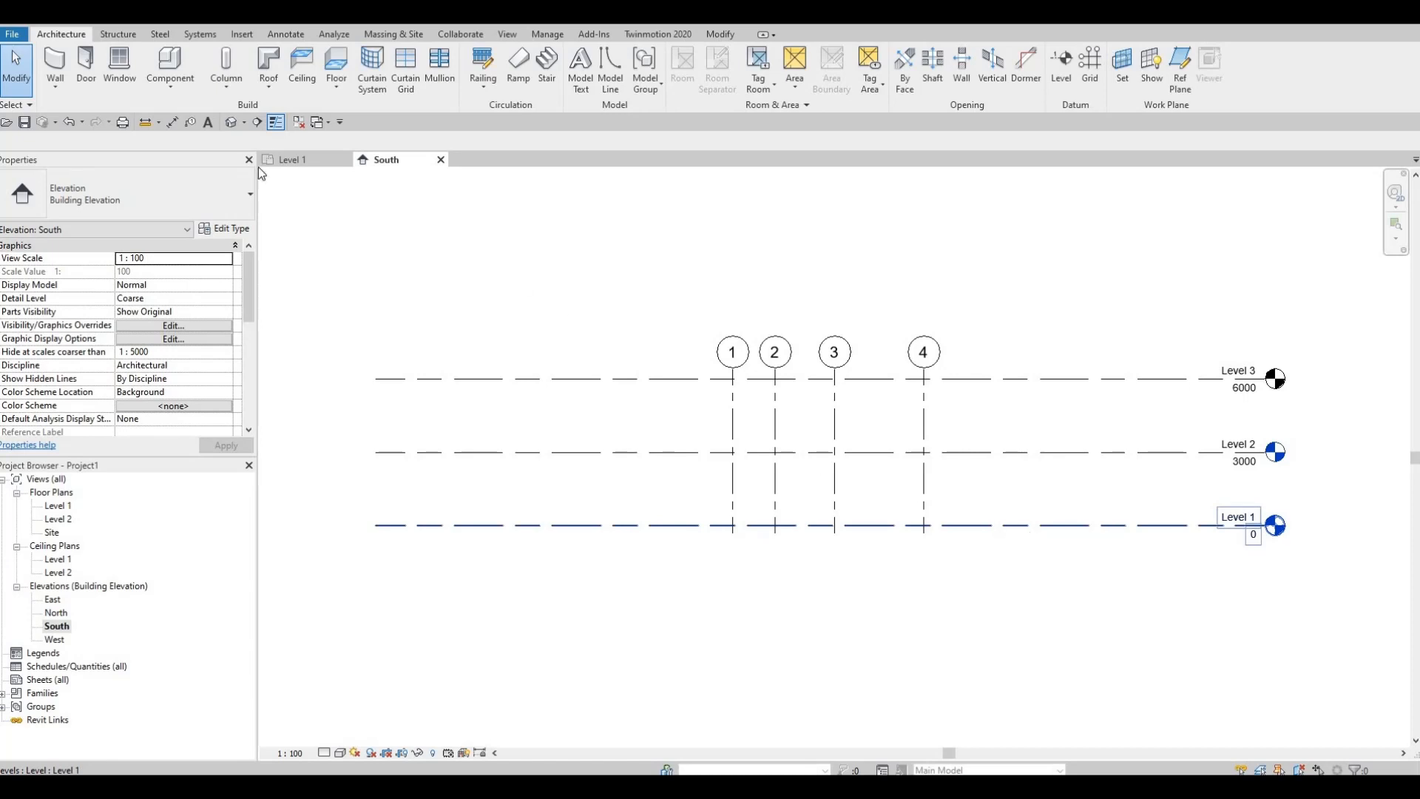
{"action": "left_click", "coordinate": [1029, 526]}
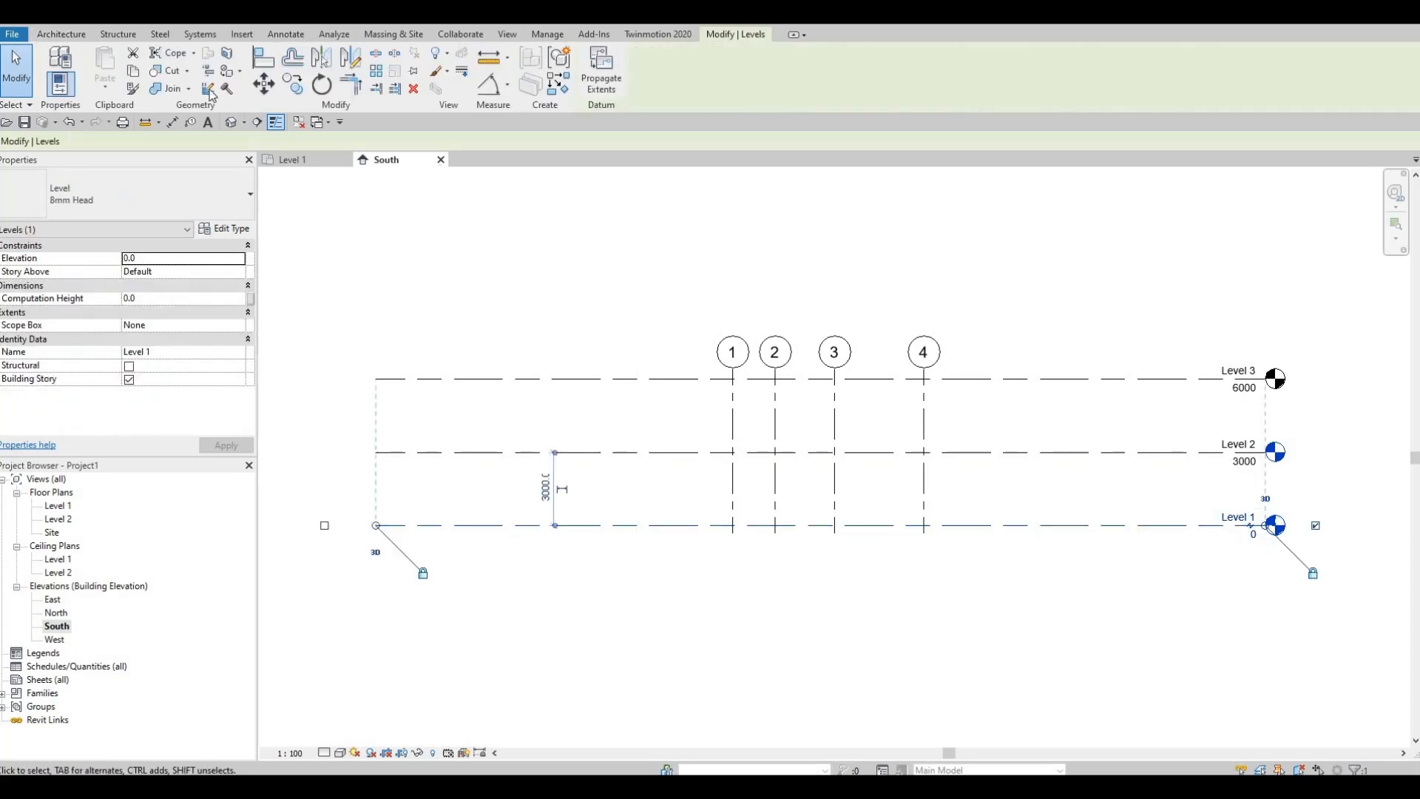
{"action": "left_click", "coordinate": [293, 86]}
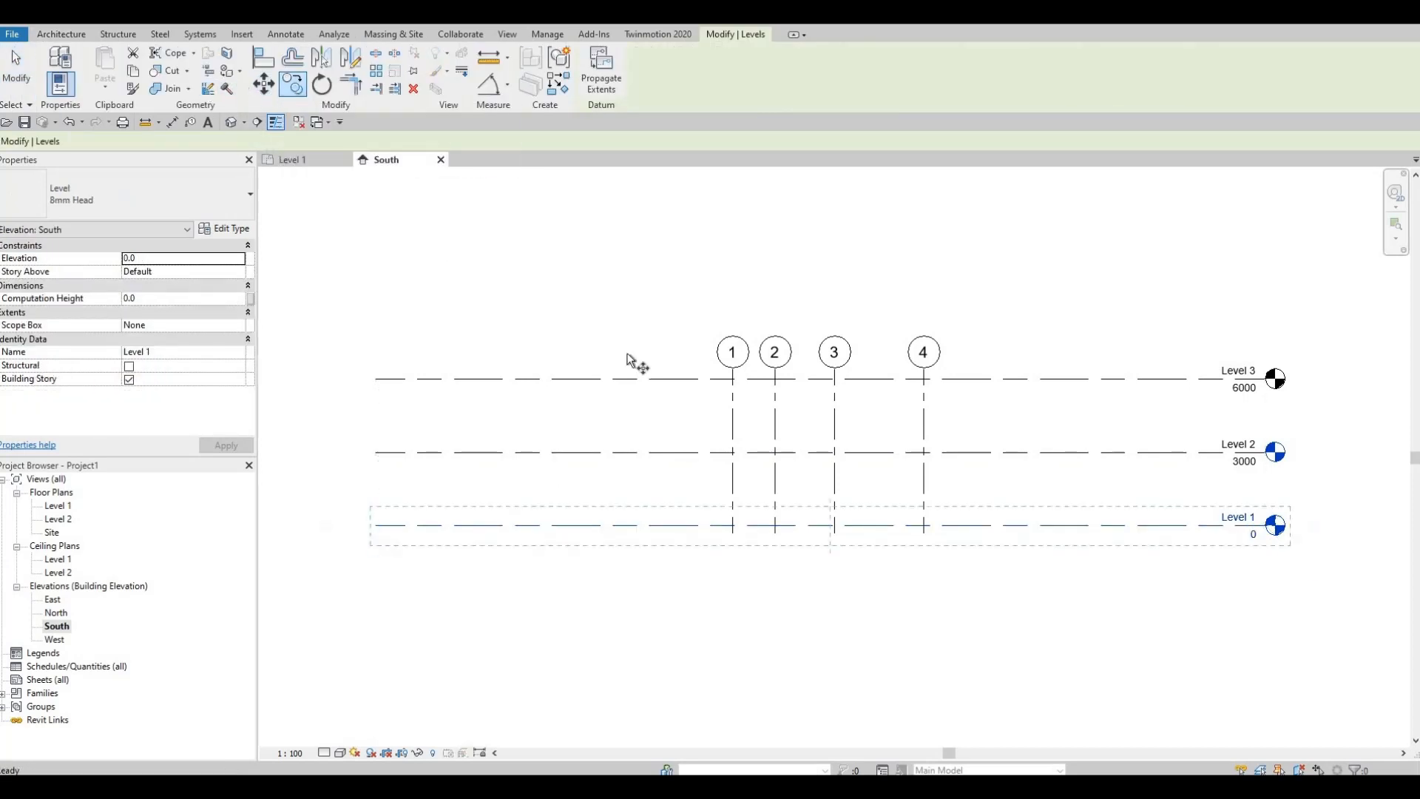
{"action": "left_click", "coordinate": [876, 527]}
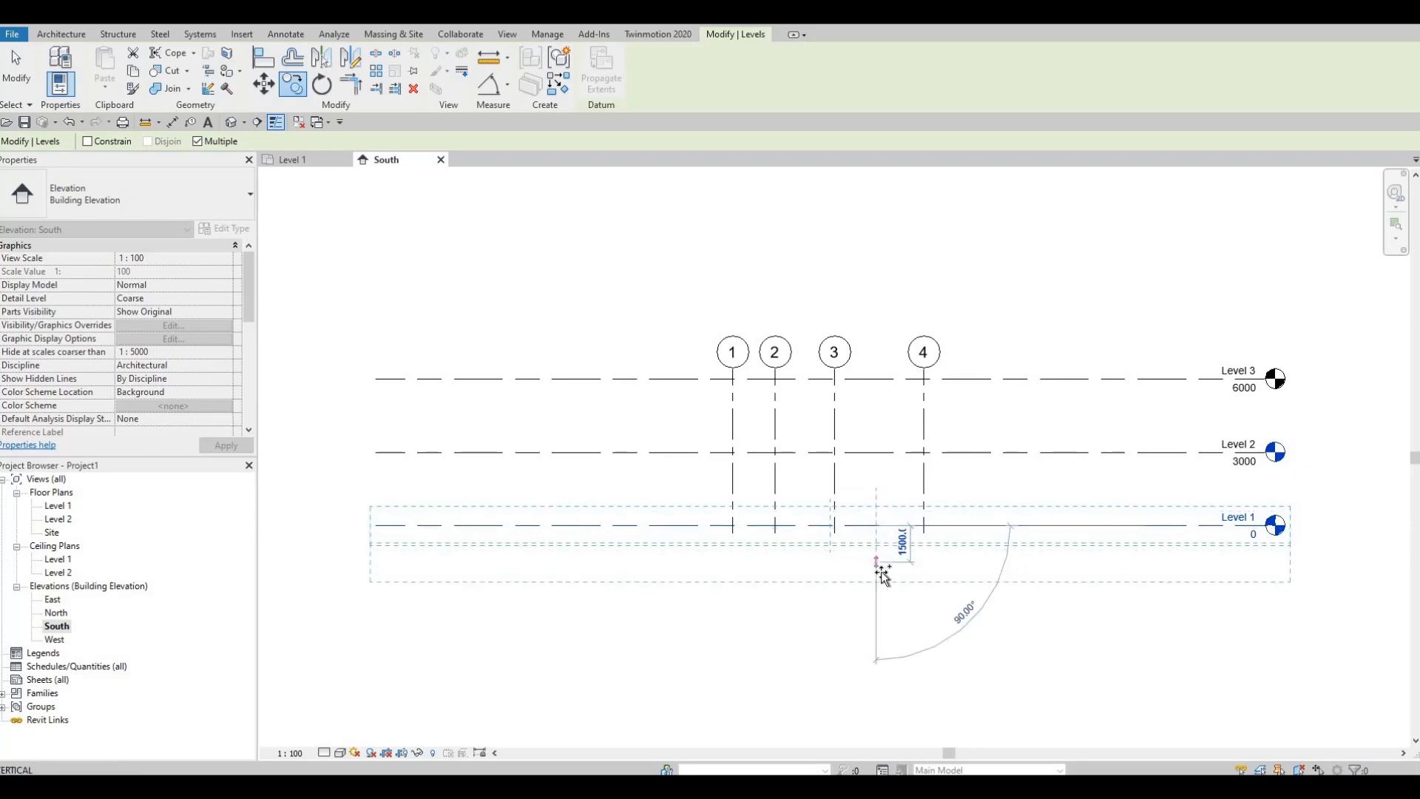
{"action": "left_click", "coordinate": [882, 573]}
{"action": "key", "text": "Escape"}
{"action": "key", "text": "Escape"}
{"action": "key", "text": "Escape"}
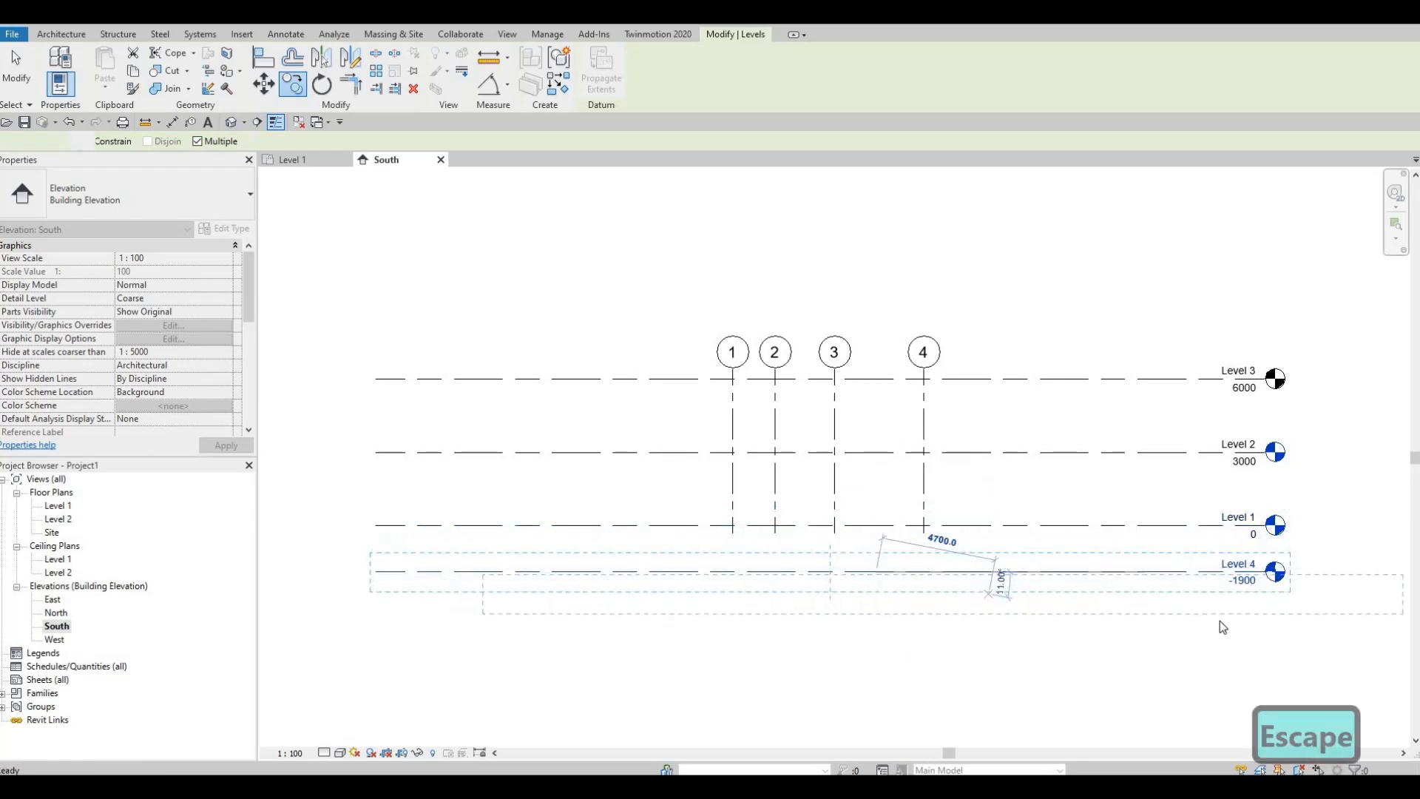
Step: Set the elevation of the new level below Level 1 to -600 mm
{"action": "scroll", "coordinate": [1247, 585], "scroll_direction": "up", "scroll_amount": 5}
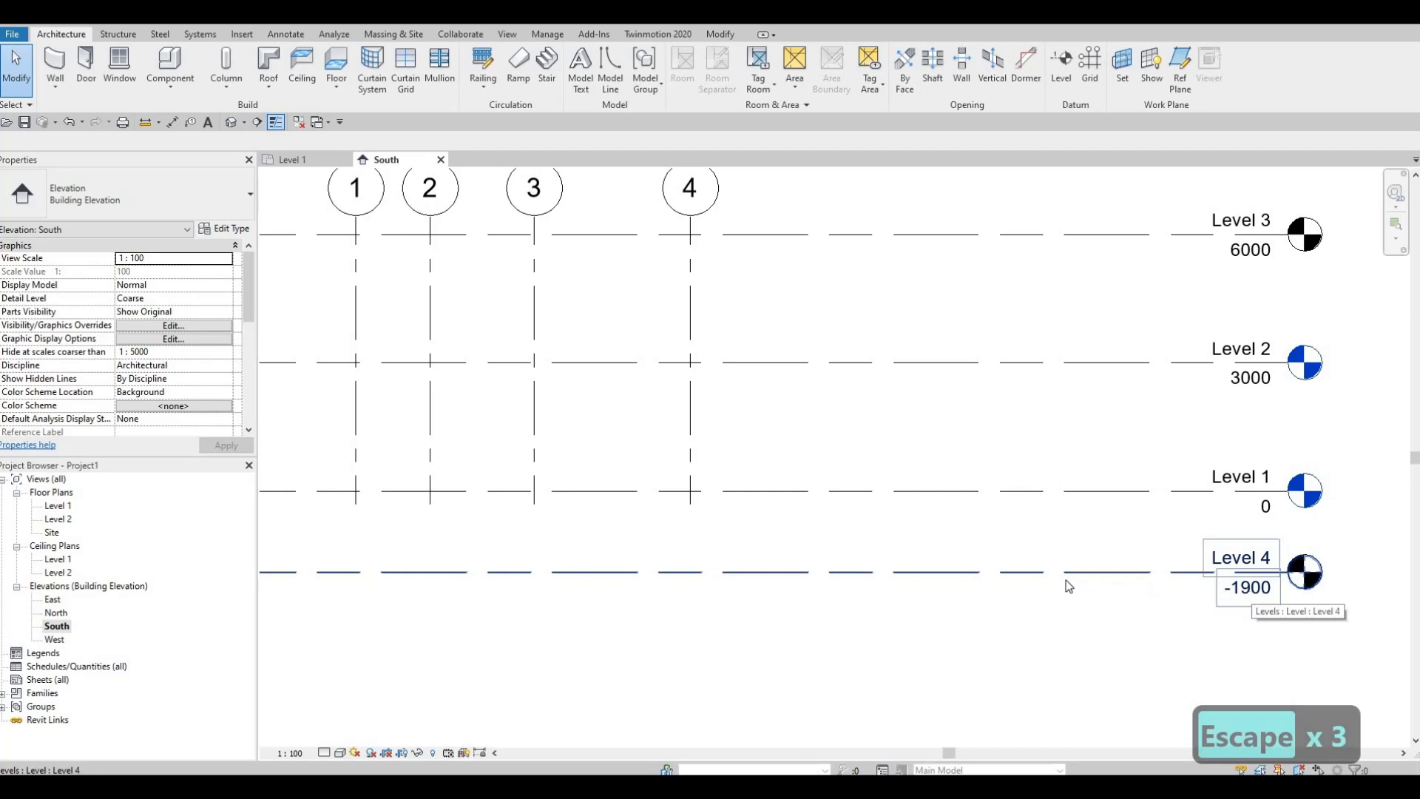
{"action": "left_click", "coordinate": [1018, 566]}
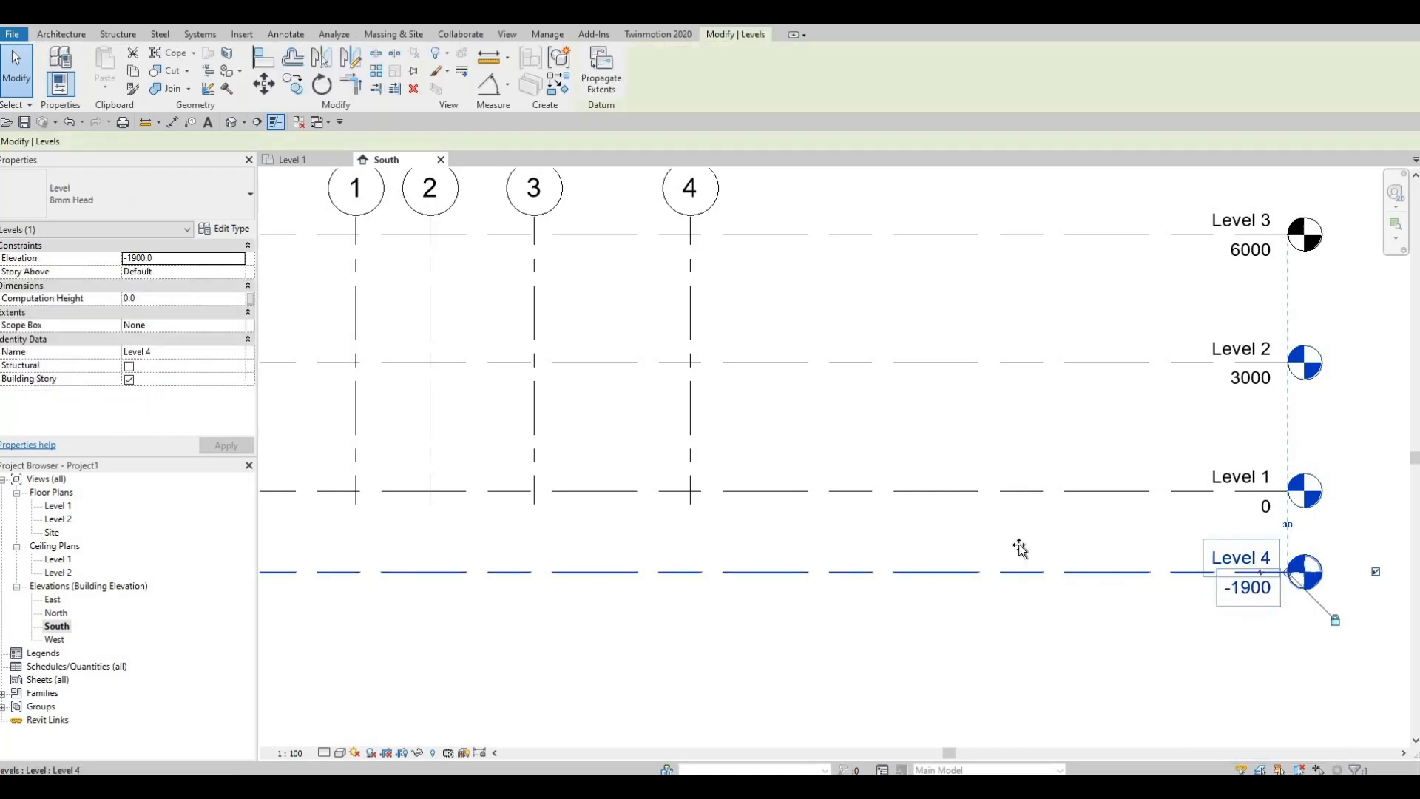
{"action": "left_click_drag", "start_coordinate": [1019, 547], "coordinate": [1014, 545]}
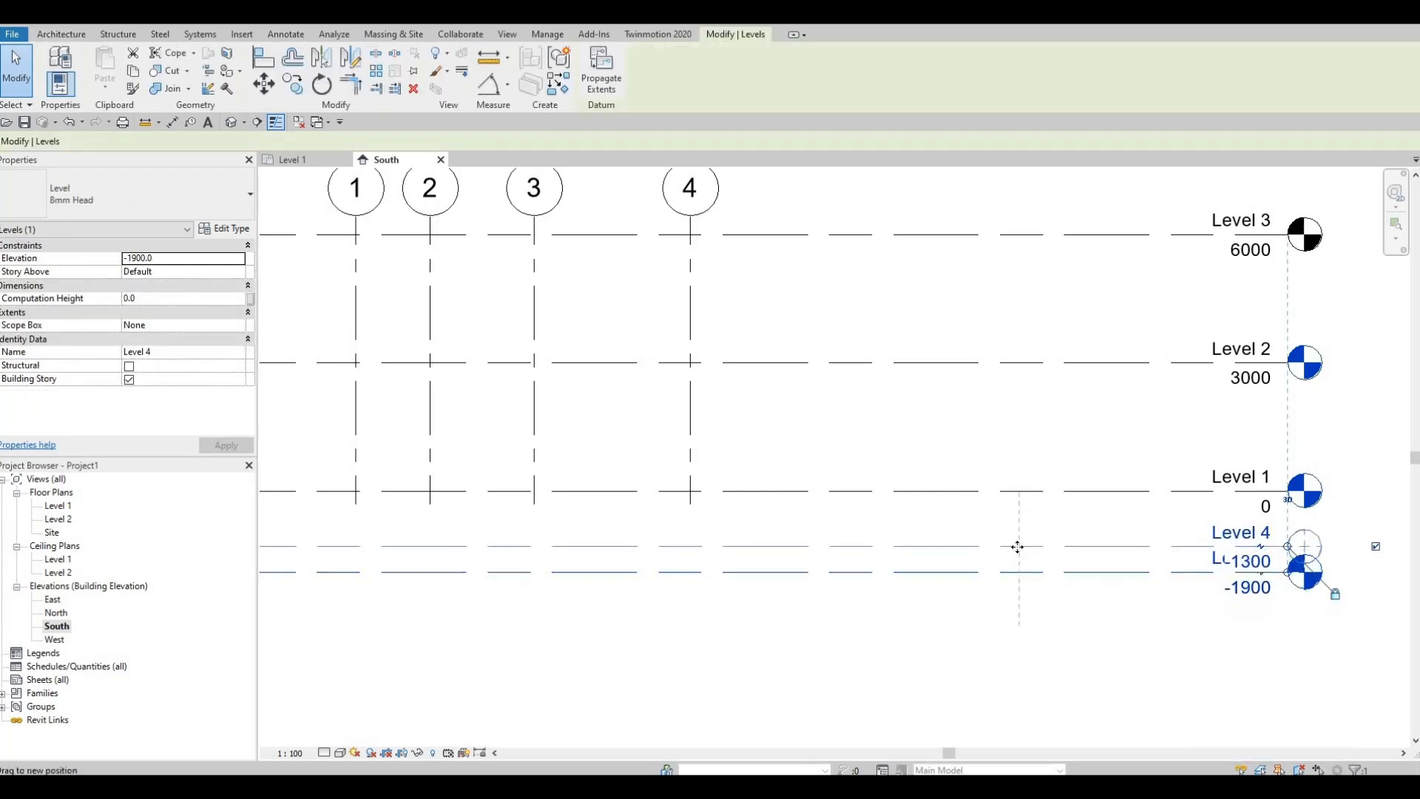
{"action": "left_click", "coordinate": [1253, 563]}
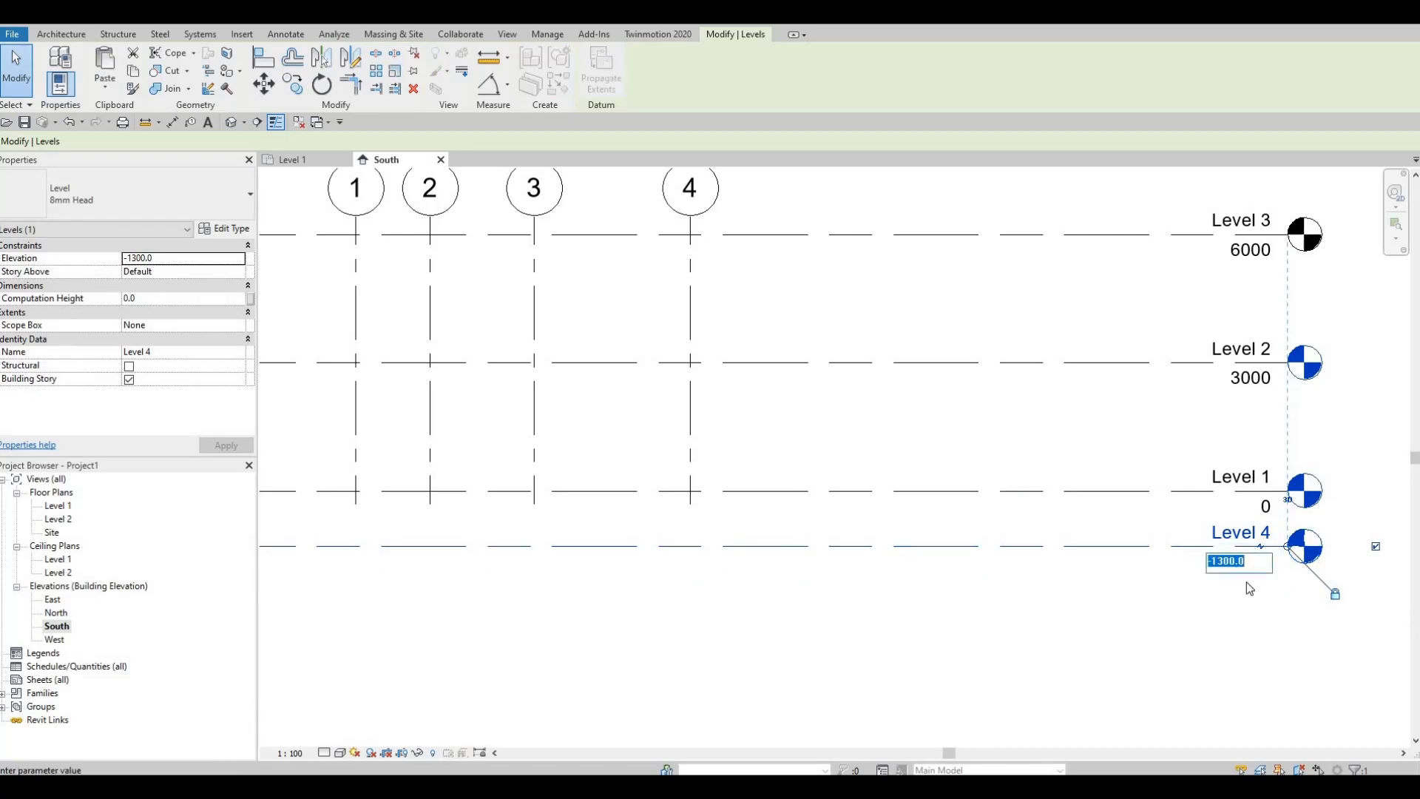
{"action": "type", "text": "-600"}
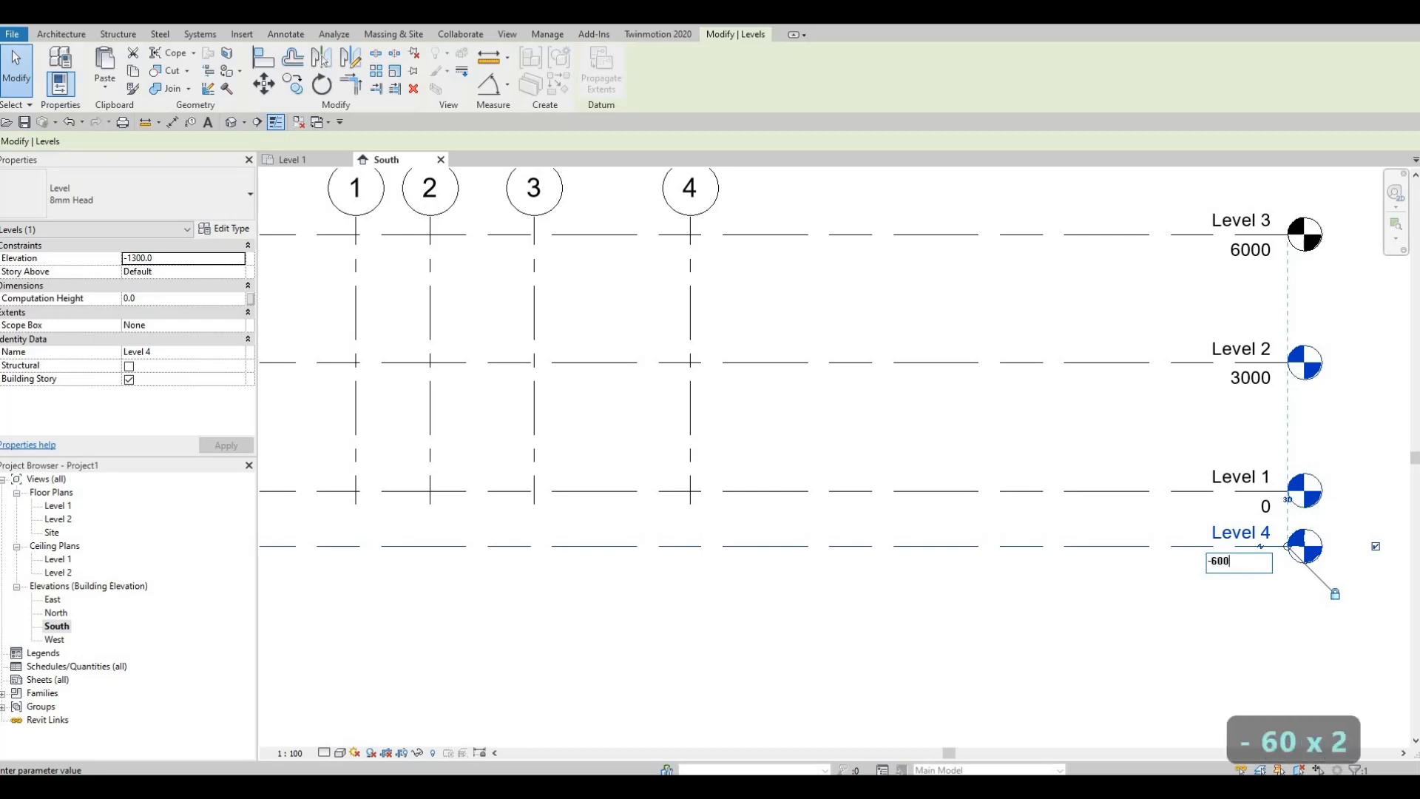
{"action": "key", "text": "Return"}
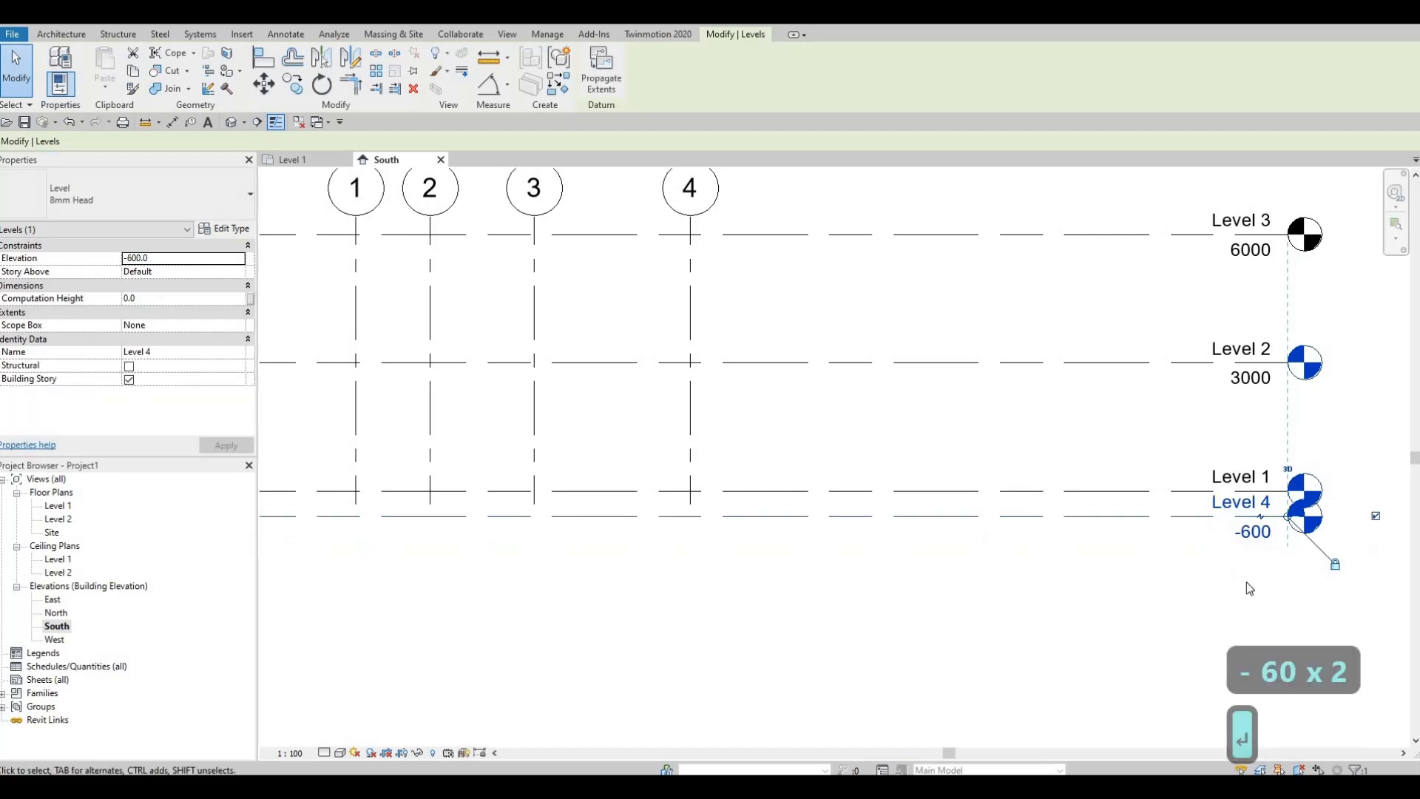
{"action": "key", "text": "Escape"}
{"action": "key", "text": "Escape"}
Step: Rename the level at -600 mm as GROUND, in capital letters
{"action": "left_click", "coordinate": [1241, 504]}
{"action": "left_click", "coordinate": [1239, 504]}
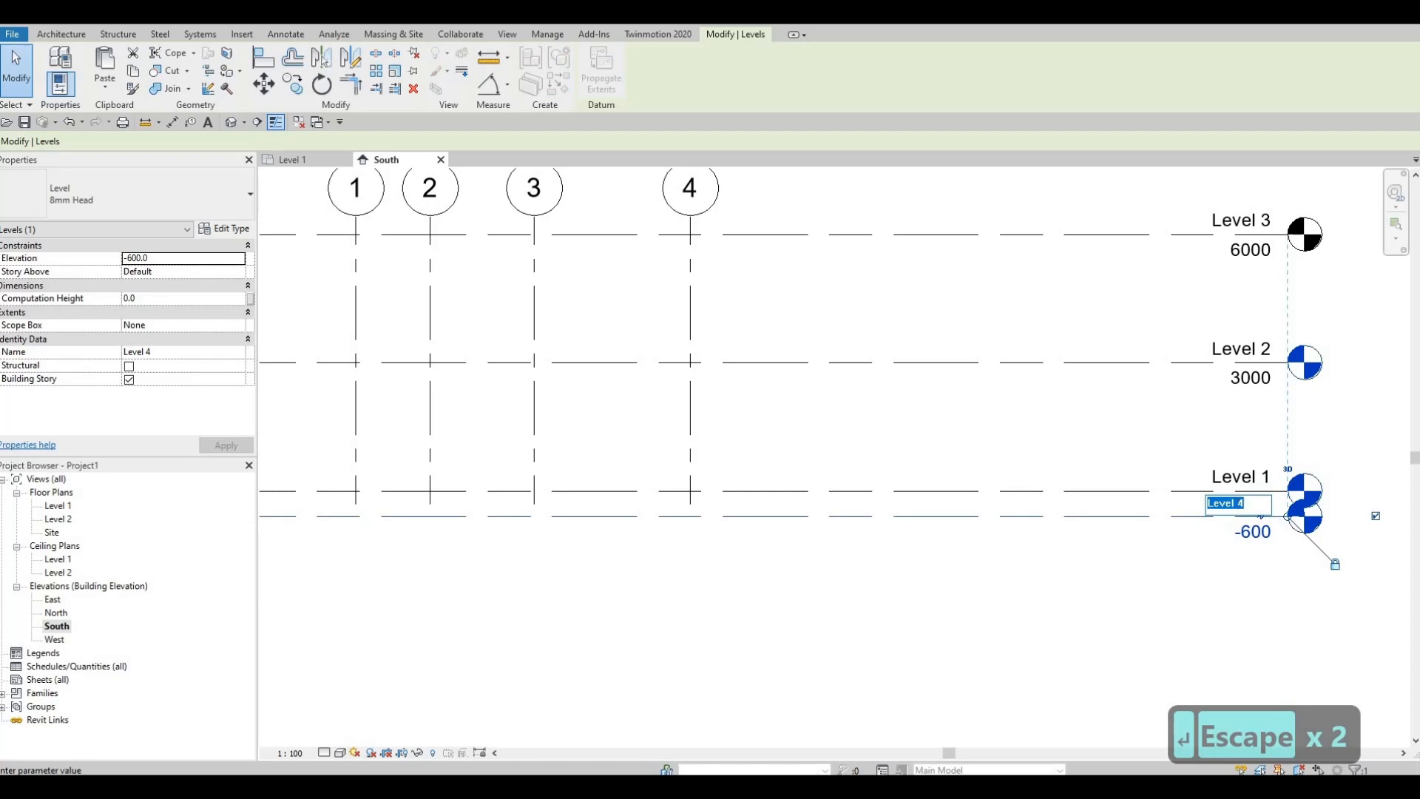
{"action": "type", "text": "ground"}
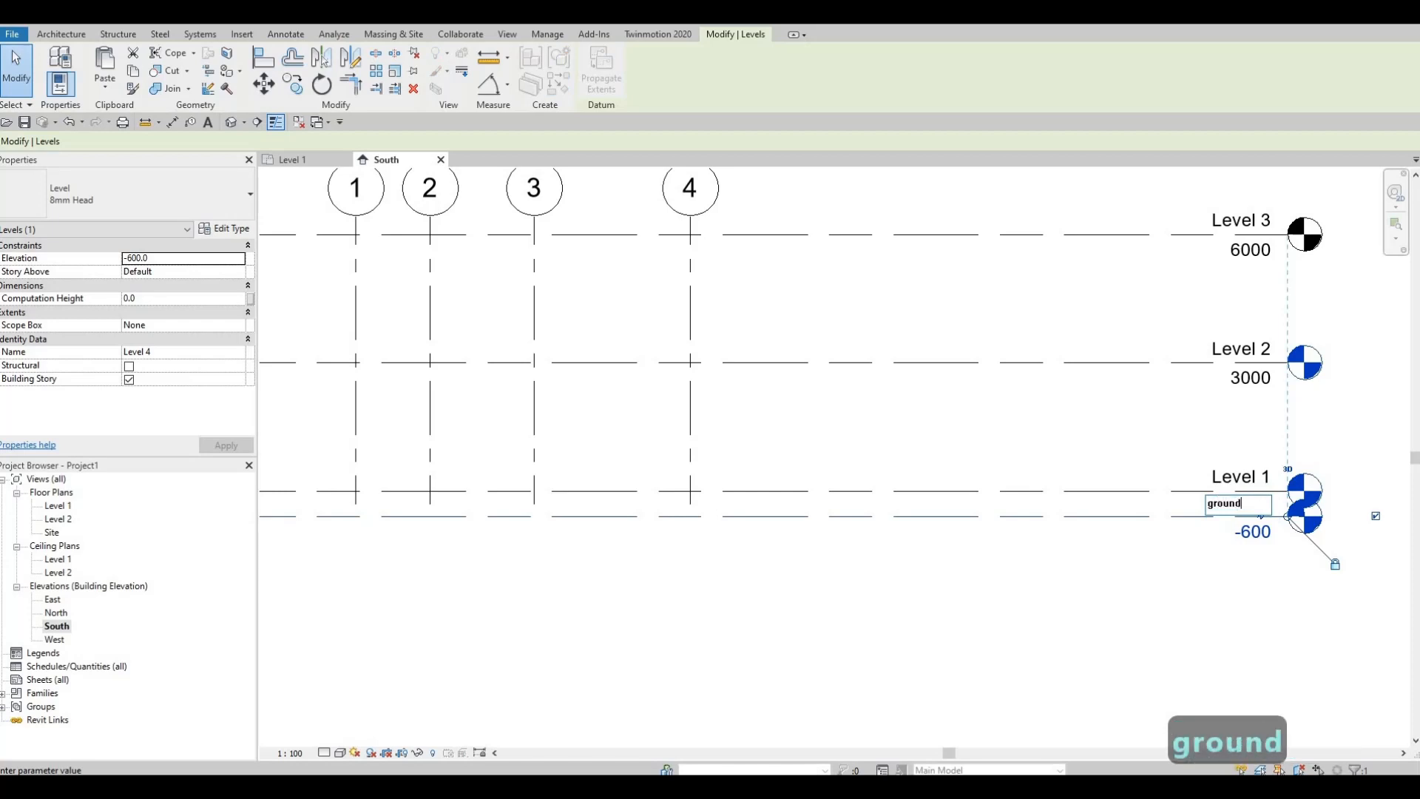
{"action": "key", "text": "BackSpace"}
{"action": "key", "text": "BackSpace"}
{"action": "key", "text": "BackSpace"}
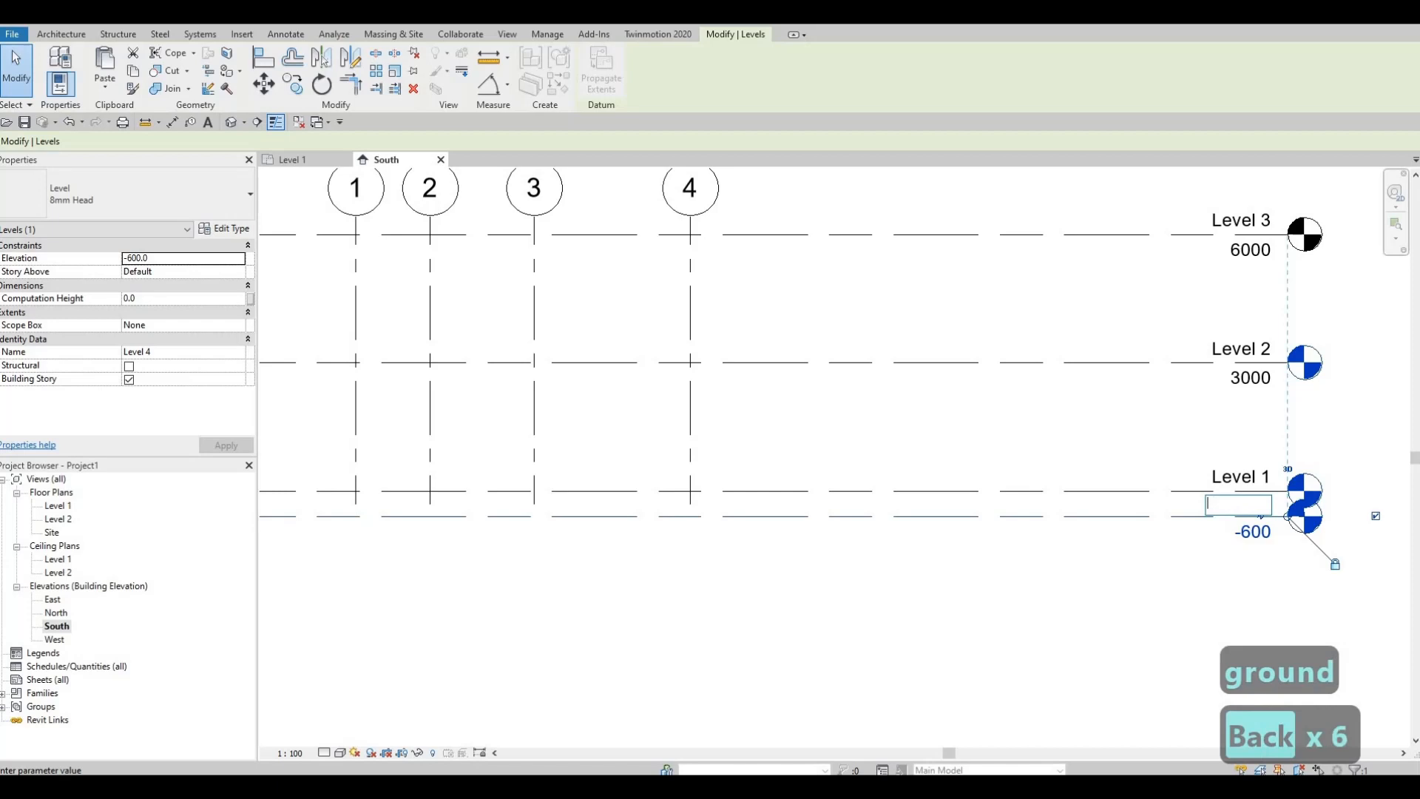
{"action": "type", "text": "ground"}
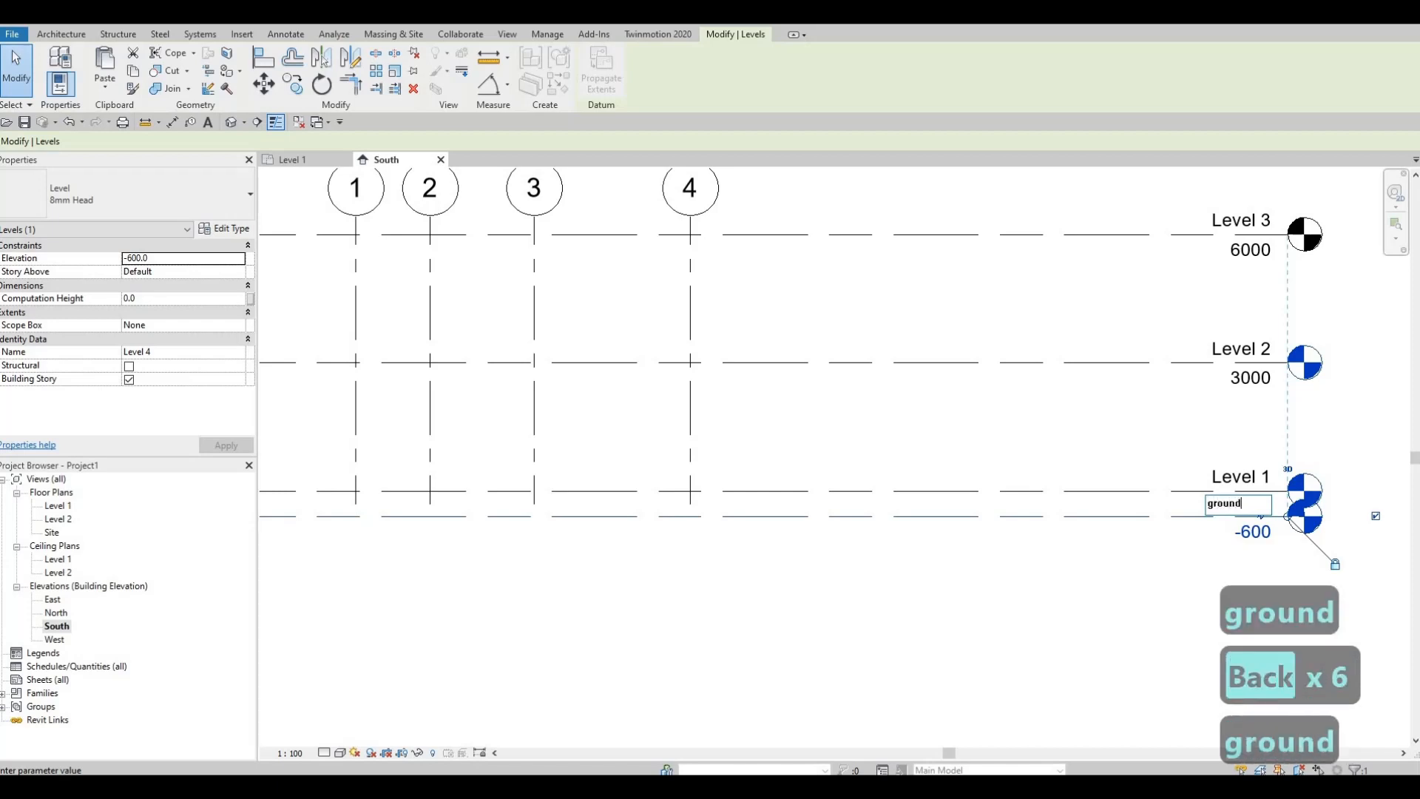
{"action": "key", "text": "BackSpace"}
{"action": "key", "text": "BackSpace"}
{"action": "key", "text": "BackSpace"}
{"action": "key", "text": "BackSpace"}
{"action": "key", "text": "BackSpace"}
{"action": "key", "text": "BackSpace"}
{"action": "key", "text": "BackSpace"}
{"action": "key", "text": "BackSpace"}
{"action": "key", "text": "BackSpace"}
{"action": "key", "text": "BackSpace"}
{"action": "key", "text": "BackSpace"}
{"action": "key", "text": "BackSpace"}
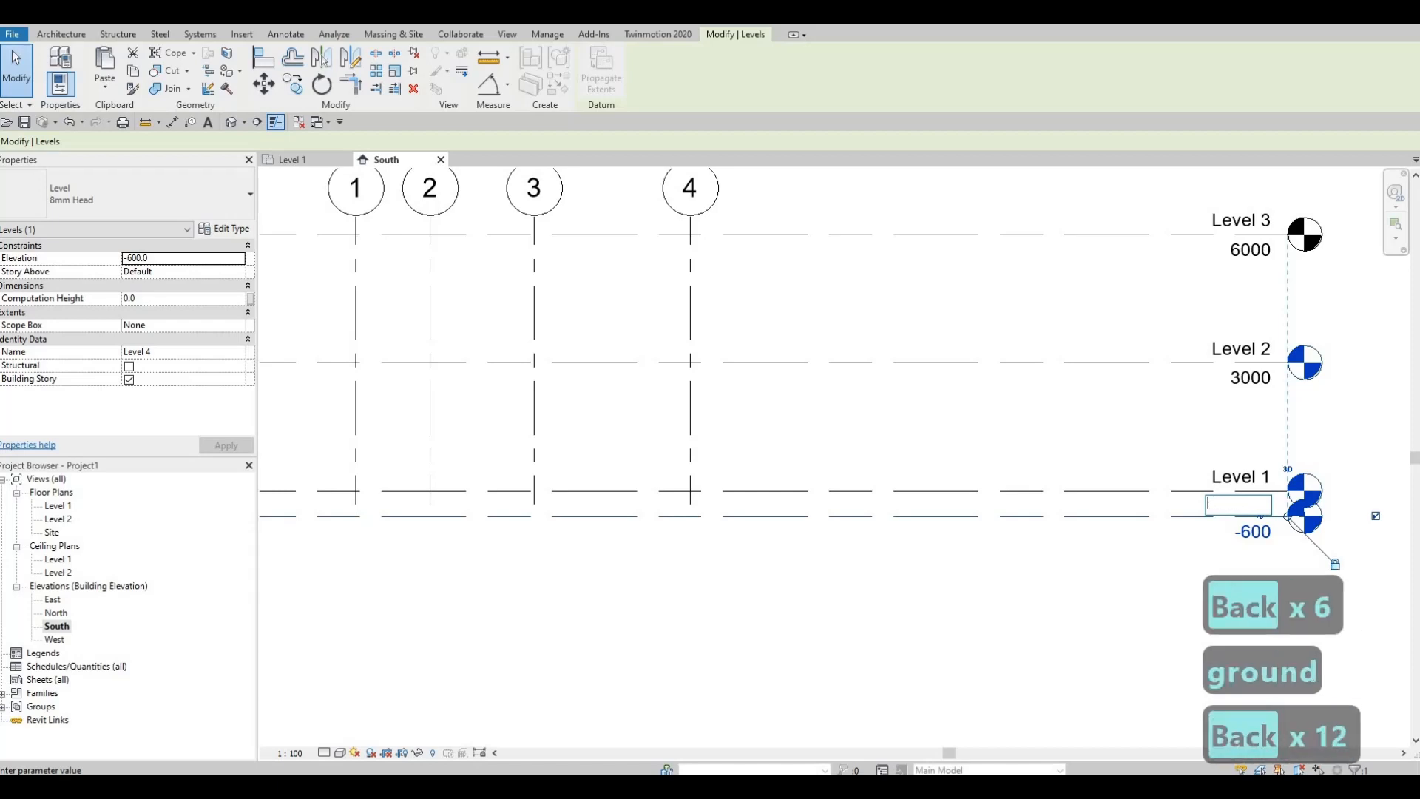
{"action": "key", "text": "Caps_Lock"}
{"action": "type", "text": "GRO"}
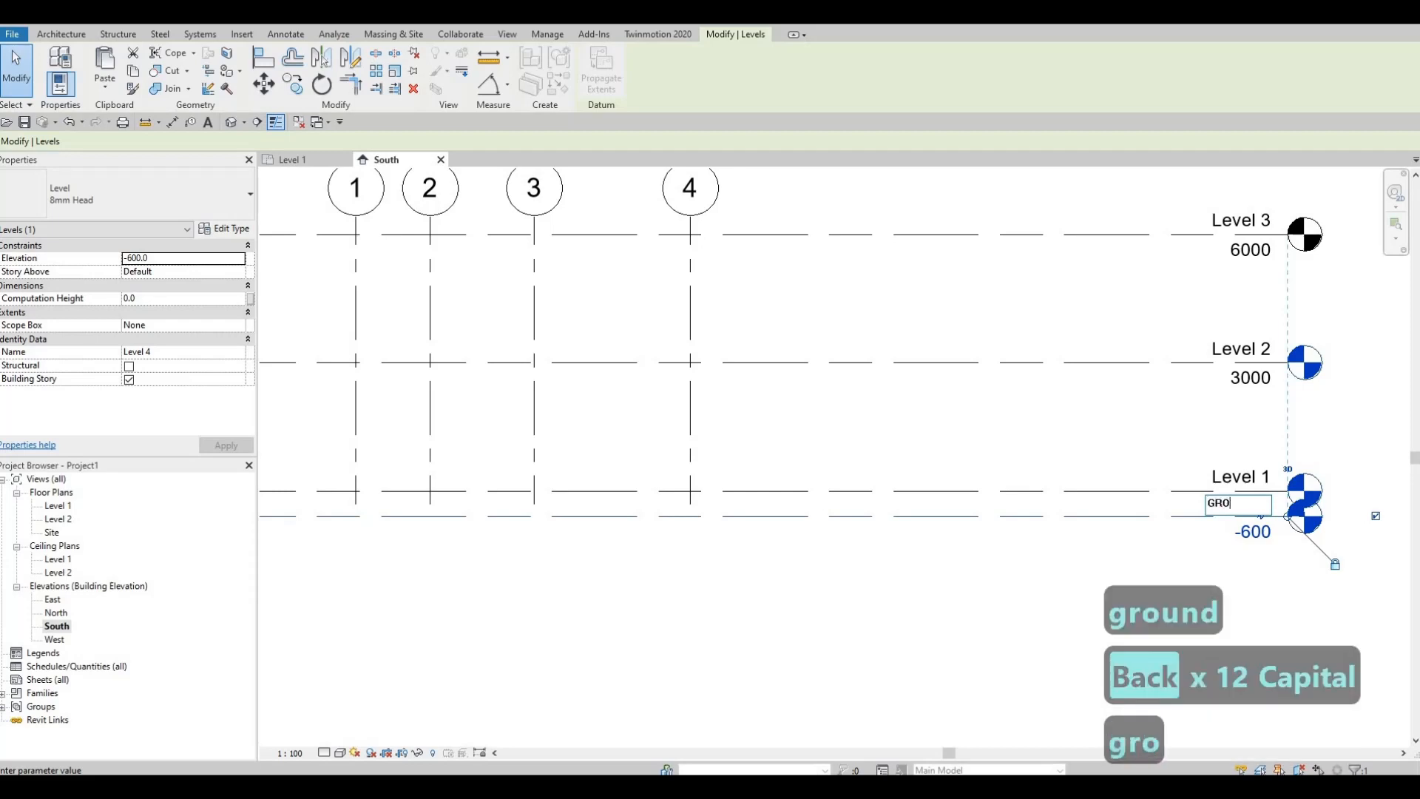
{"action": "type", "text": "UND"}
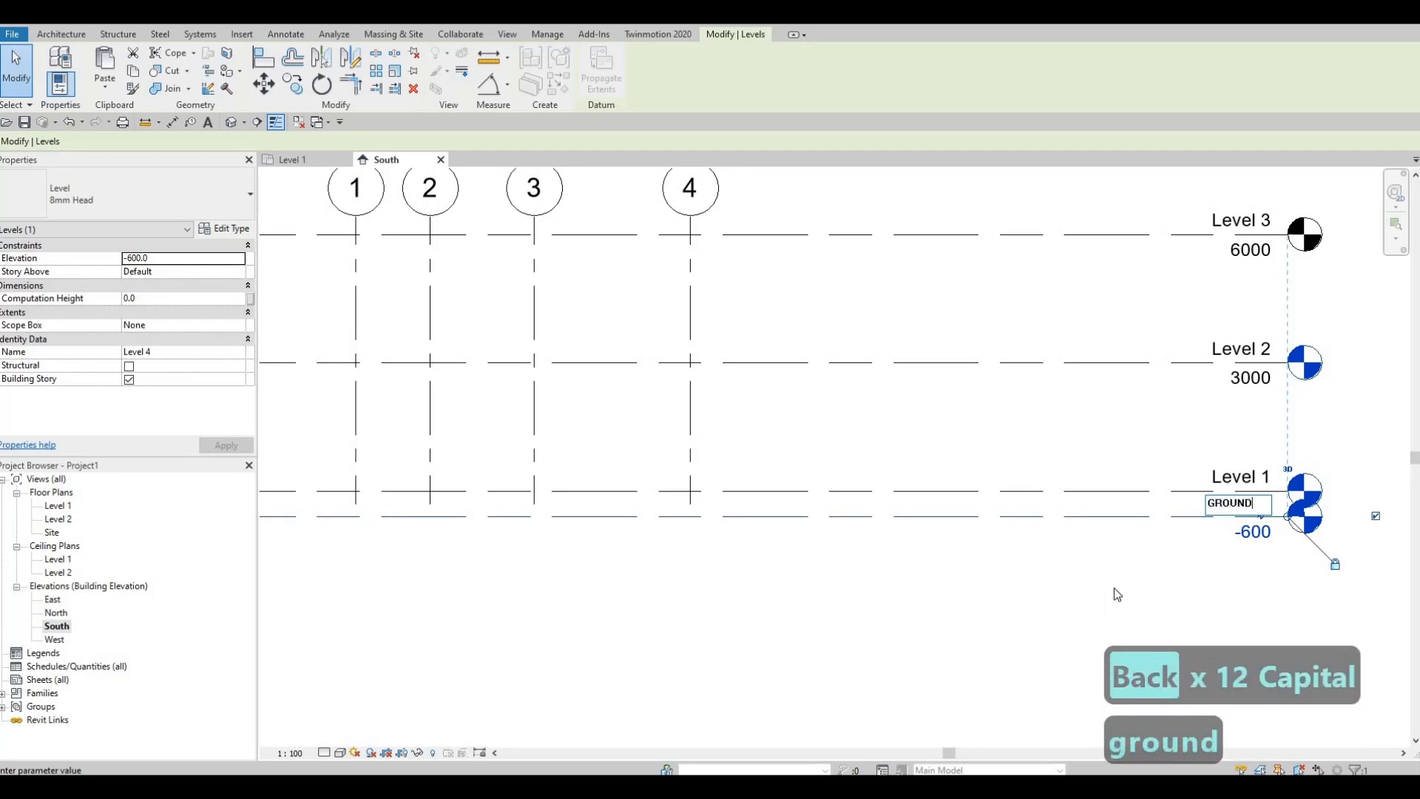
{"action": "left_click", "coordinate": [1117, 591]}
{"action": "key", "text": "Escape"}
{"action": "scroll", "coordinate": [1071, 571], "scroll_direction": "down", "scroll_amount": 3}
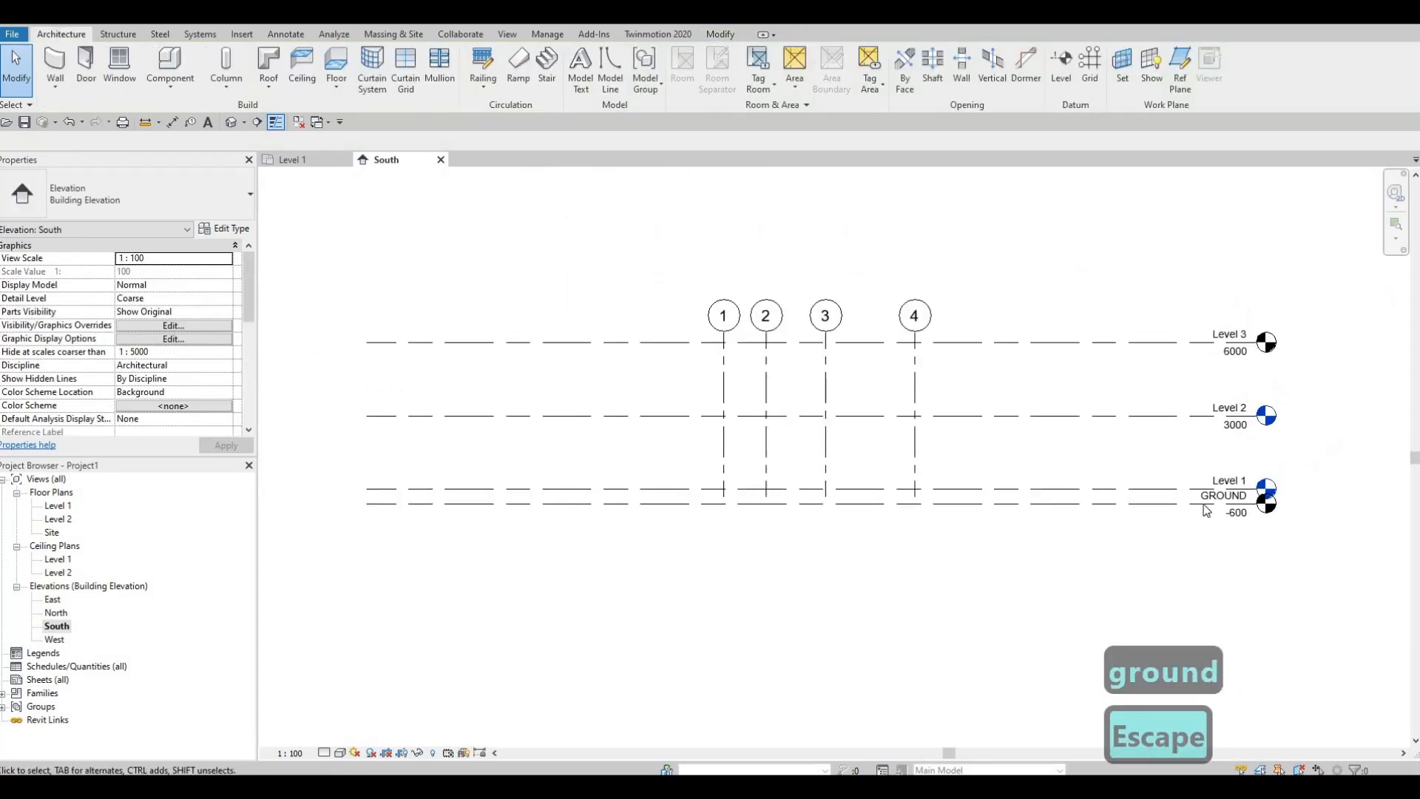
Step: Add an elbow to the GROUND level line so its head and label sit clear below the Level 1 head
{"action": "scroll", "coordinate": [1206, 510], "scroll_direction": "up", "scroll_amount": 4}
{"action": "left_click", "coordinate": [1275, 485]}
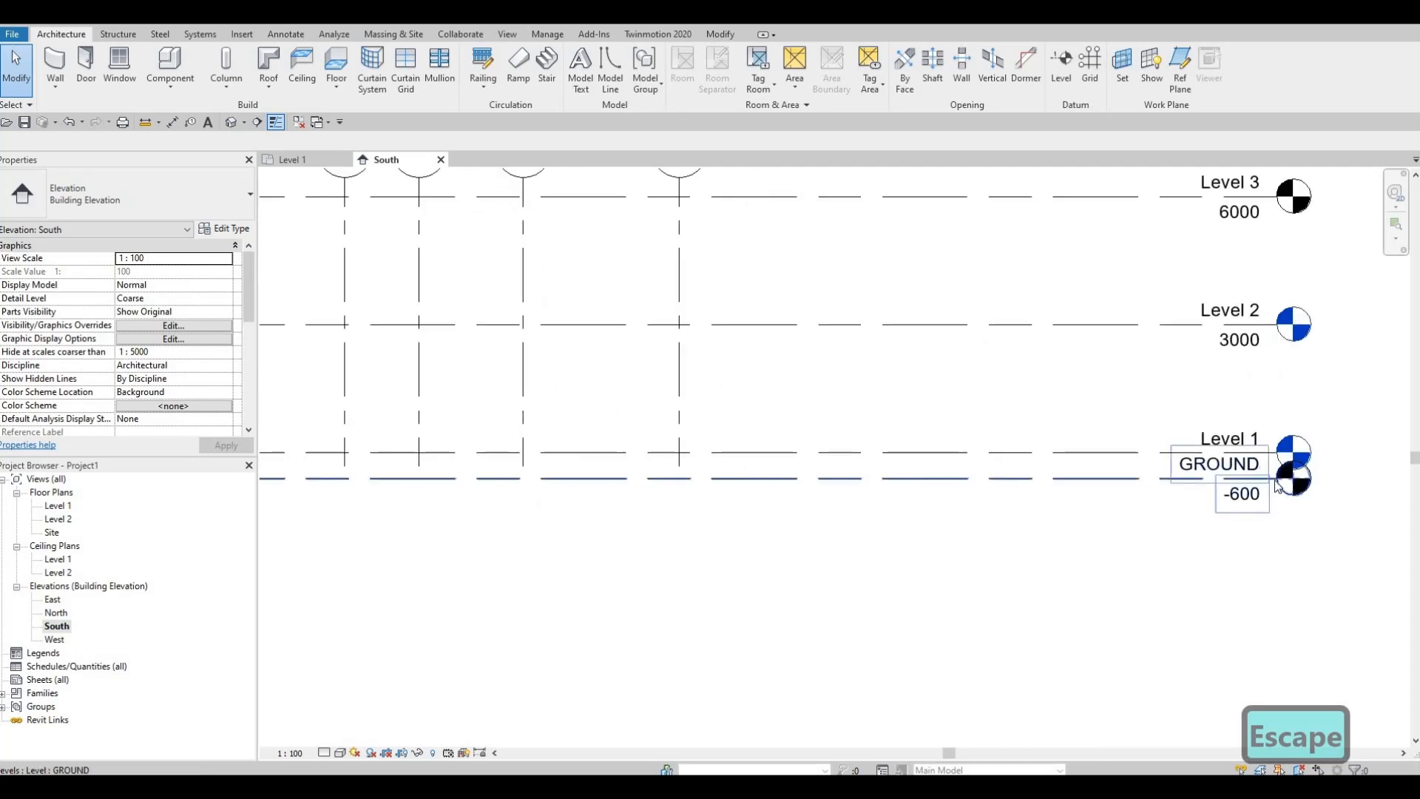
{"action": "scroll", "coordinate": [1240, 488], "scroll_direction": "up", "scroll_amount": 5}
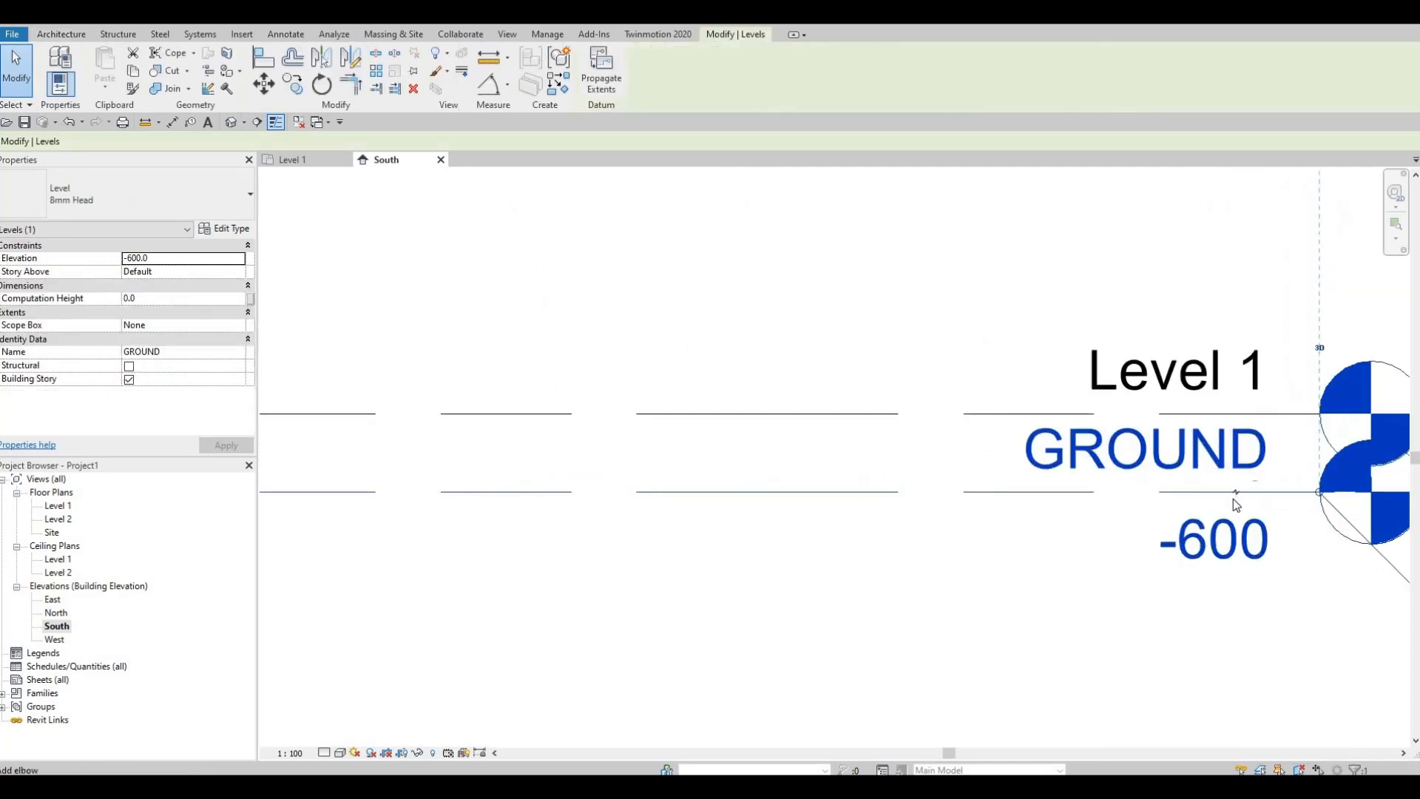
{"action": "scroll", "coordinate": [1232, 498], "scroll_direction": "up", "scroll_amount": 2}
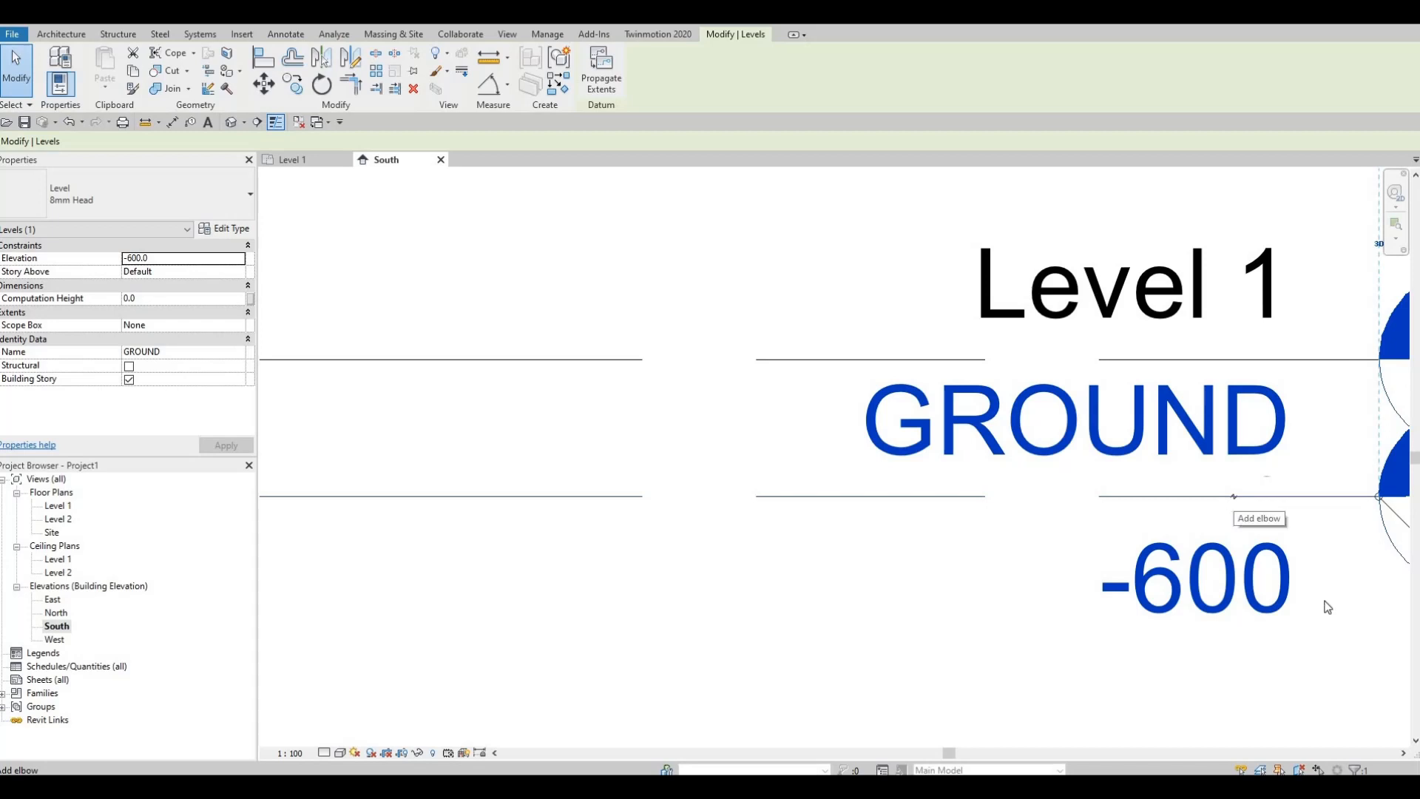
{"action": "left_click", "coordinate": [1232, 496]}
{"action": "middle_click_drag", "start_coordinate": [1176, 676], "coordinate": [1126, 473]}
{"action": "scroll", "coordinate": [1126, 472], "scroll_direction": "down", "scroll_amount": 3}
{"action": "scroll", "coordinate": [1234, 566], "scroll_direction": "down", "scroll_amount": 2}
{"action": "middle_click_drag", "start_coordinate": [1235, 566], "coordinate": [1176, 561]}
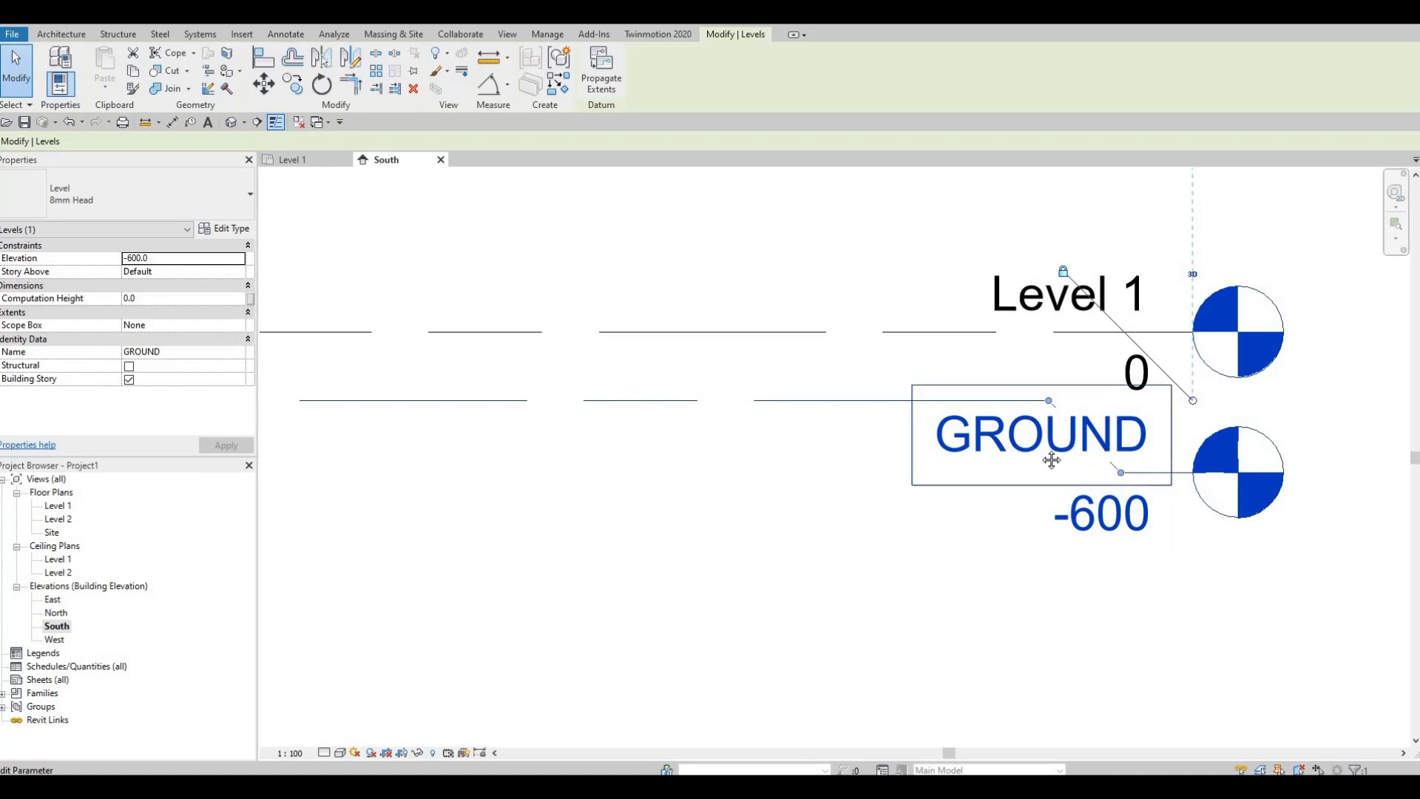
Step: Lower the elbow of the GROUND level line further so its head and label clear the Level 1 elevation text
{"action": "scroll", "coordinate": [1103, 444], "scroll_direction": "down", "scroll_amount": 4}
{"action": "key", "text": "Escape"}
{"action": "key", "text": "Escape"}
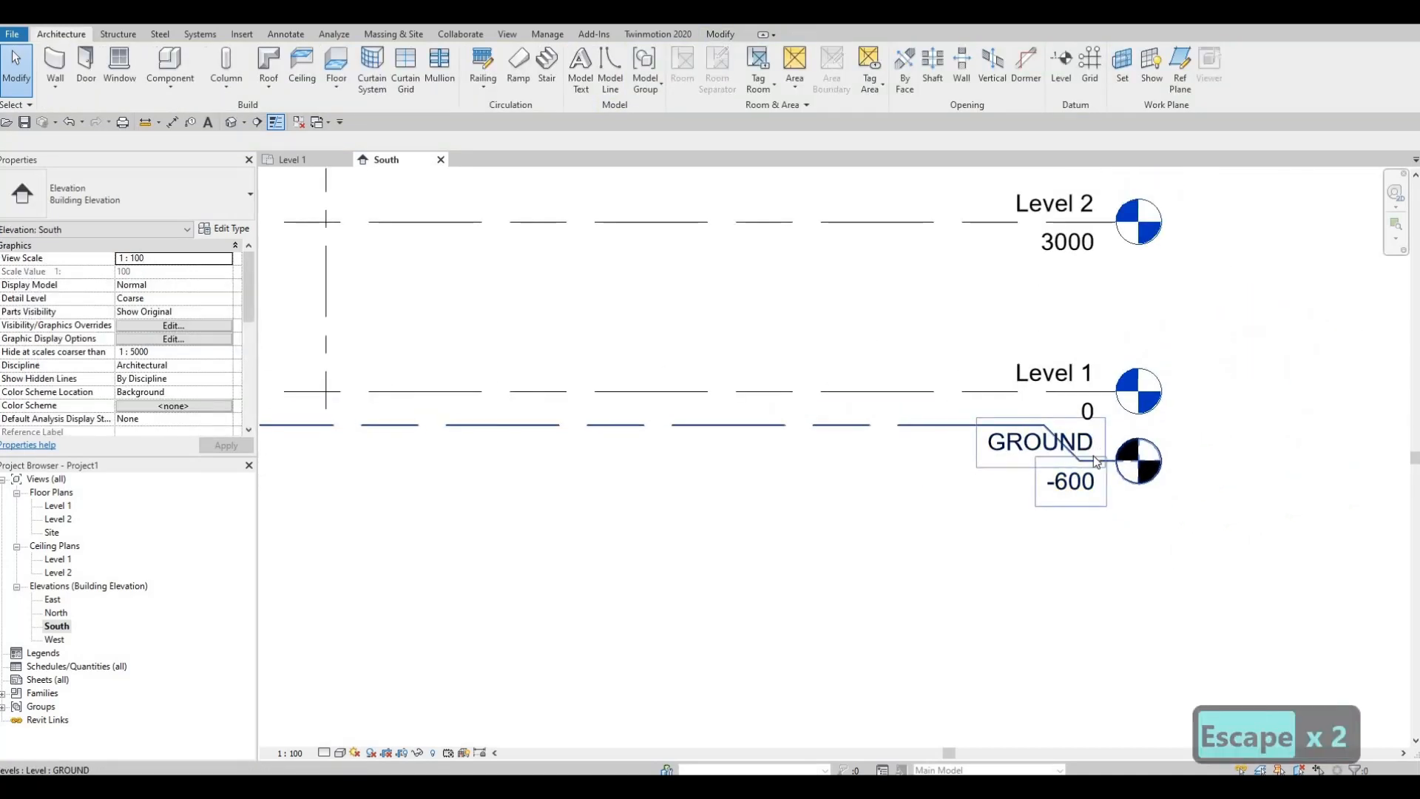
{"action": "scroll", "coordinate": [1094, 457], "scroll_direction": "up", "scroll_amount": 1}
{"action": "left_click", "coordinate": [1103, 464]}
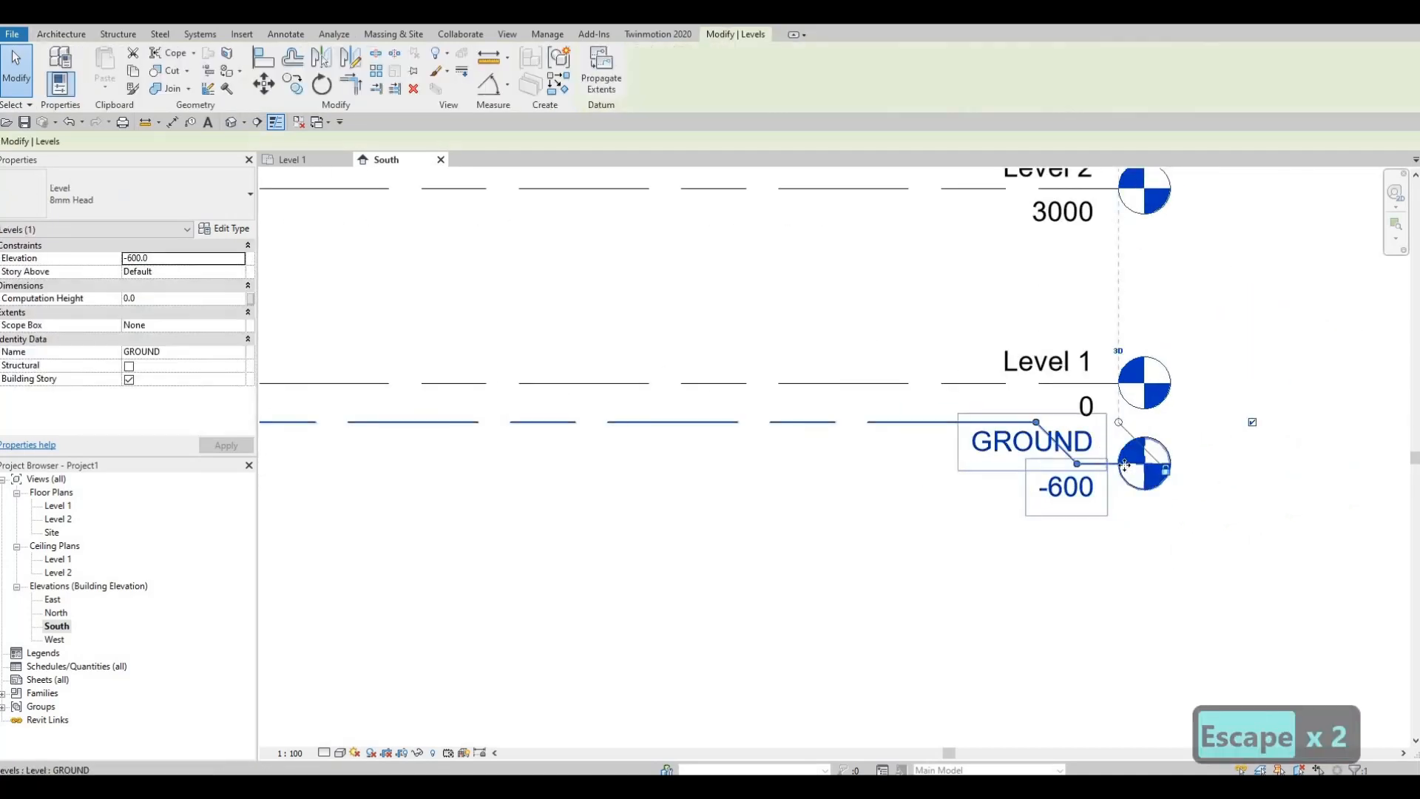
{"action": "middle_click_drag", "start_coordinate": [1120, 479], "coordinate": [1150, 491]}
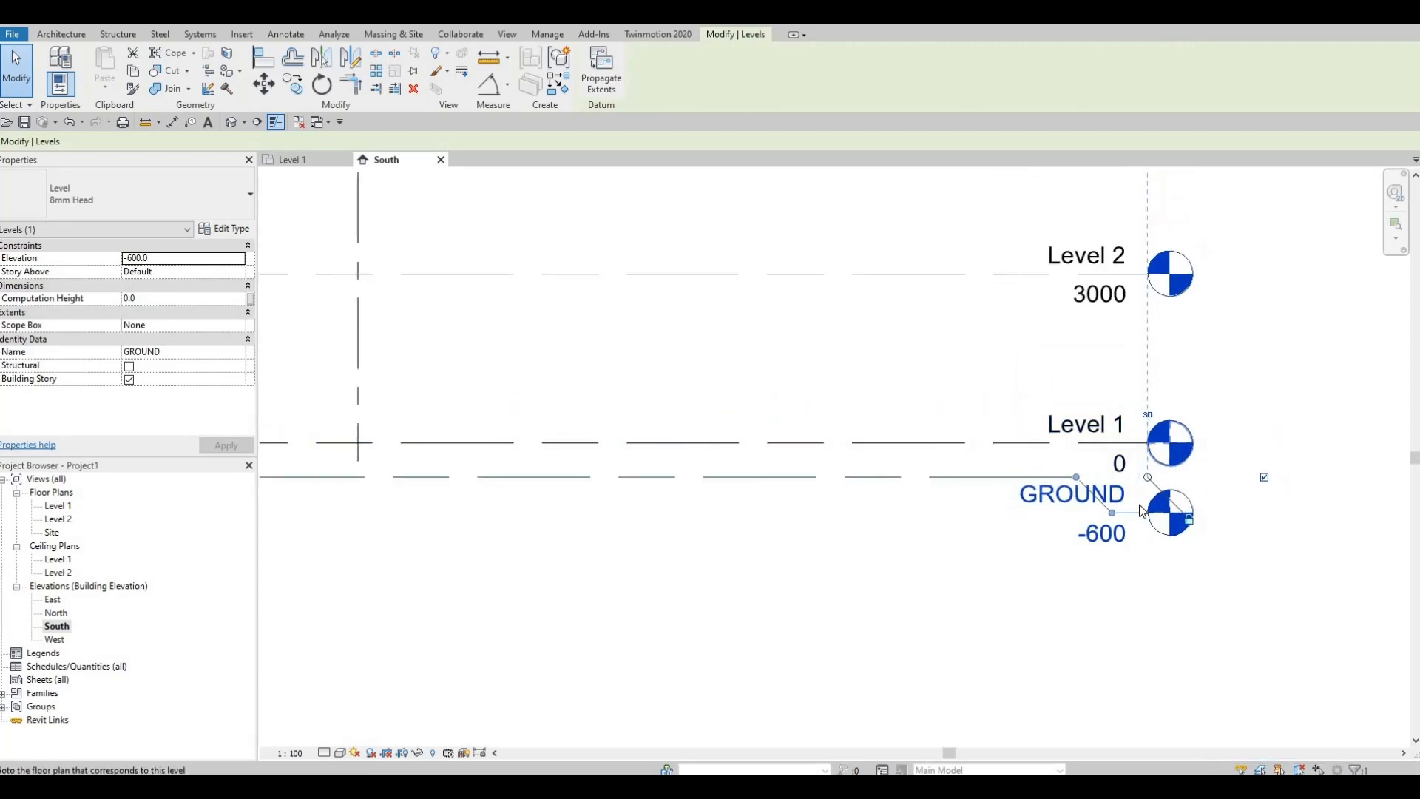
{"action": "scroll", "coordinate": [1150, 445], "scroll_direction": "up", "scroll_amount": 3}
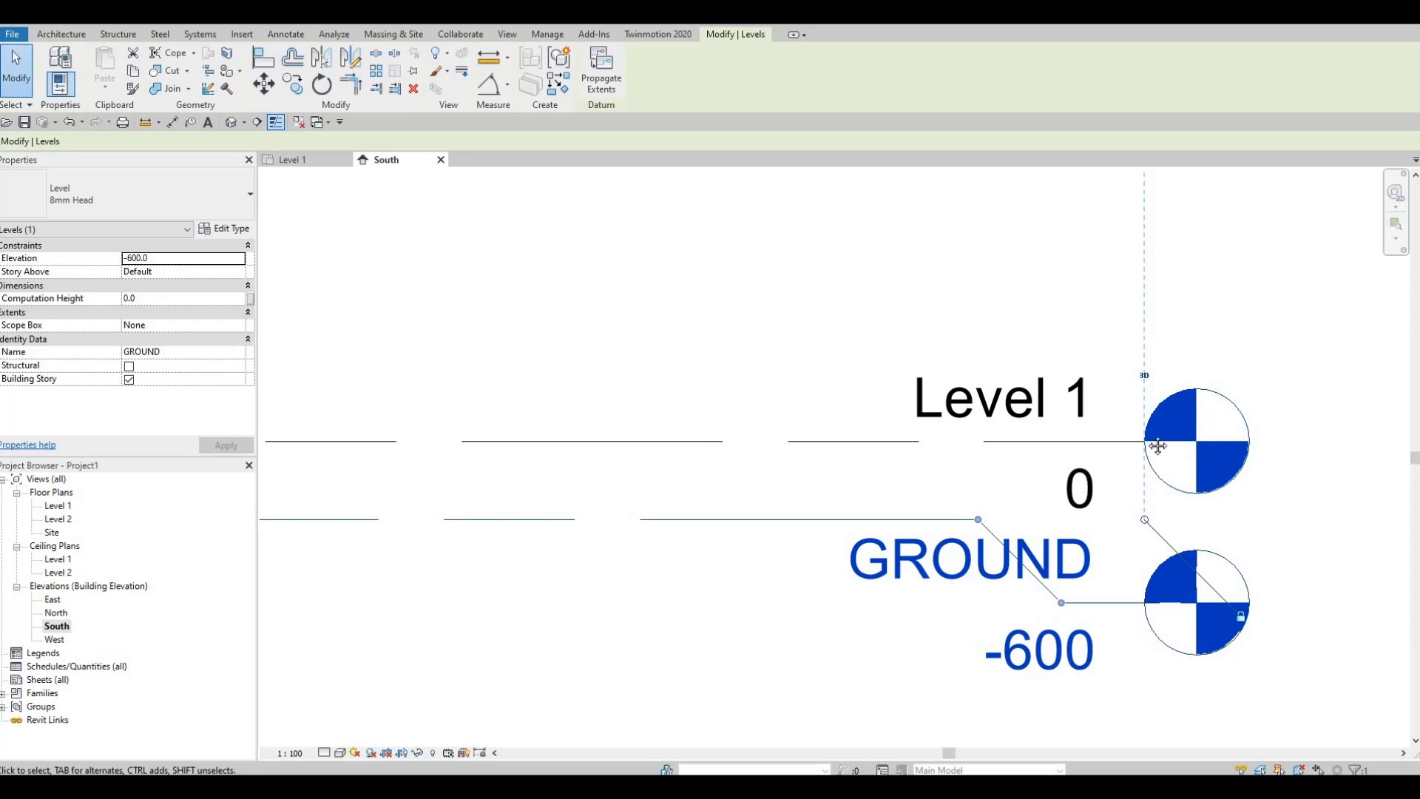
{"action": "scroll", "coordinate": [1117, 465], "scroll_direction": "down", "scroll_amount": 2}
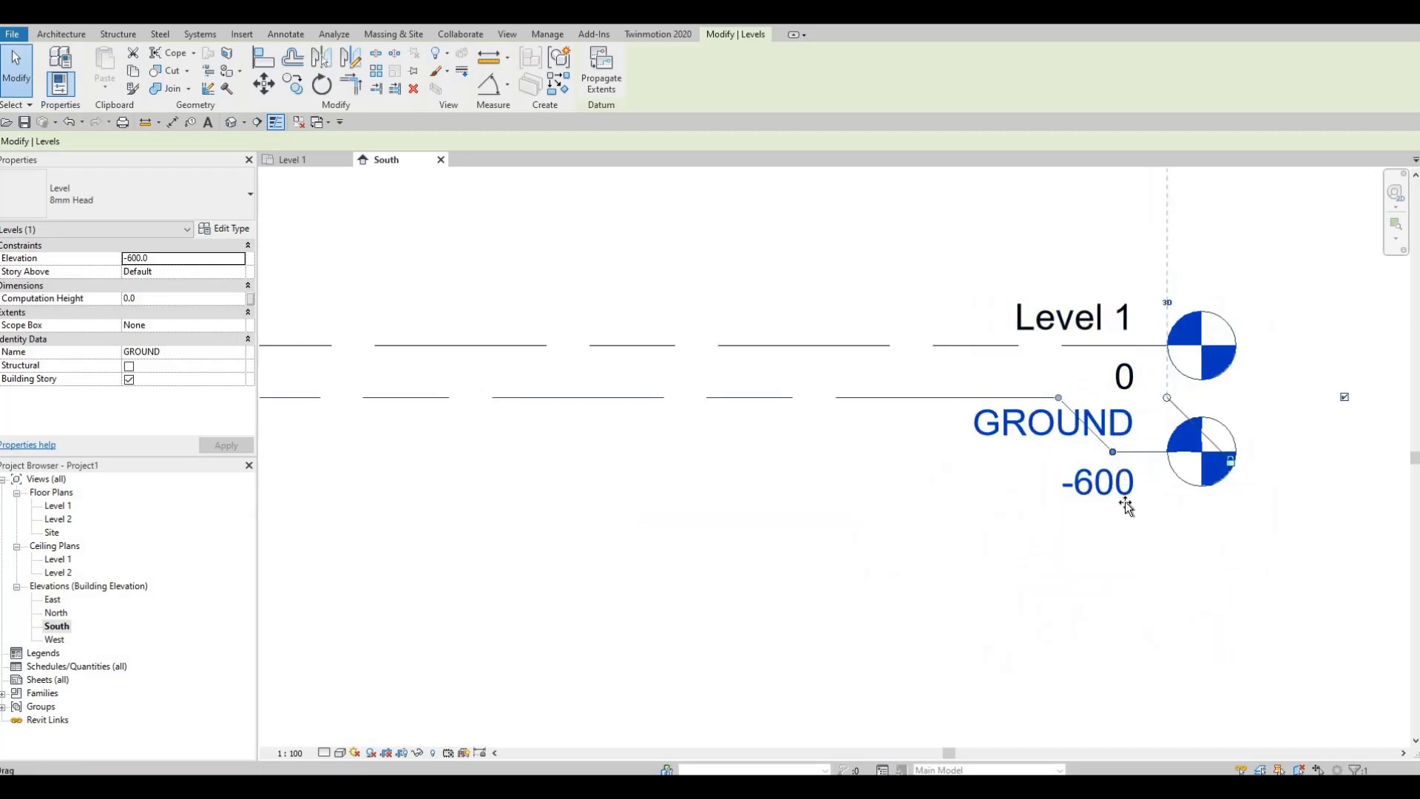
{"action": "left_click_drag", "start_coordinate": [1126, 507], "coordinate": [1132, 495]}
{"action": "left_click", "coordinate": [1064, 477]}
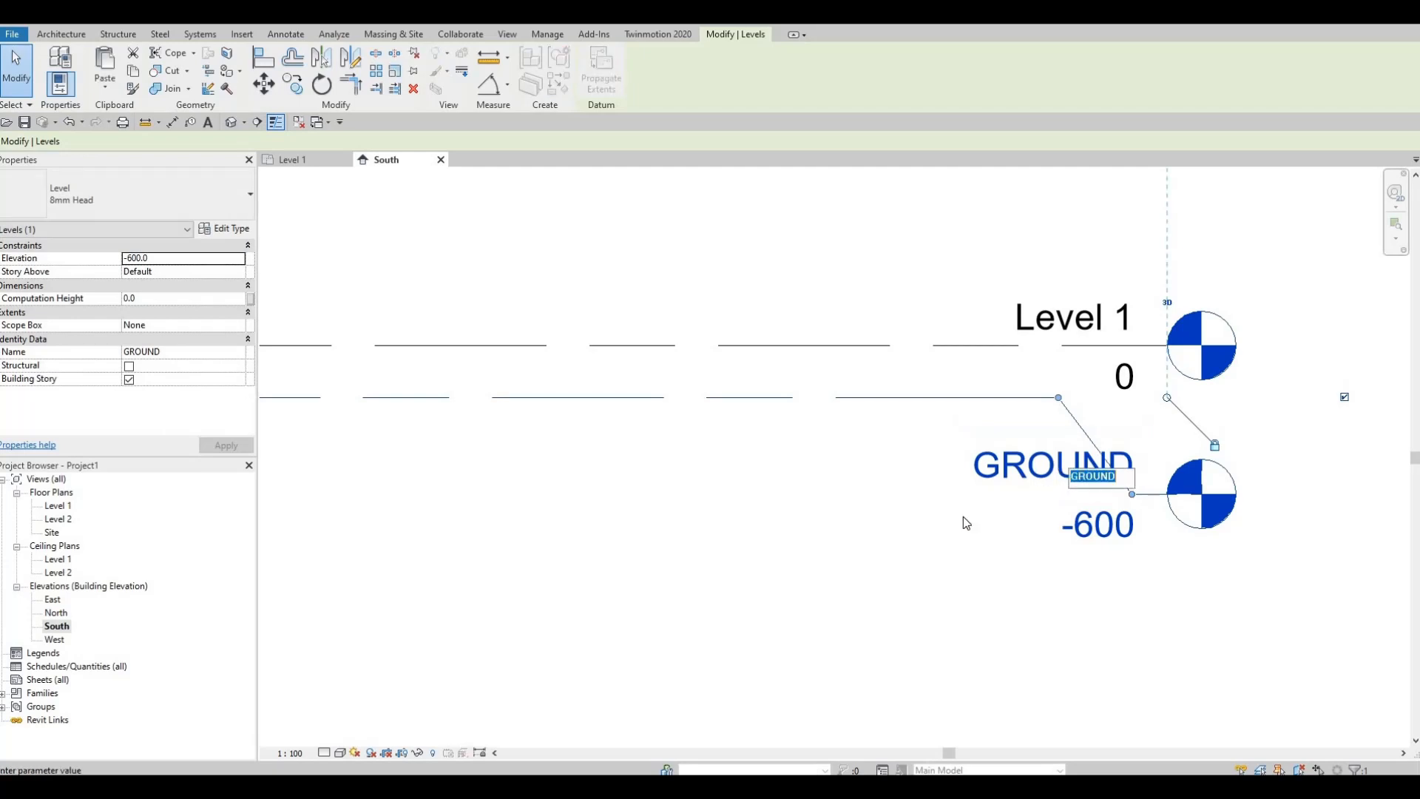
{"action": "key", "text": "Escape"}
{"action": "scroll", "coordinate": [1074, 474], "scroll_direction": "down", "scroll_amount": 1}
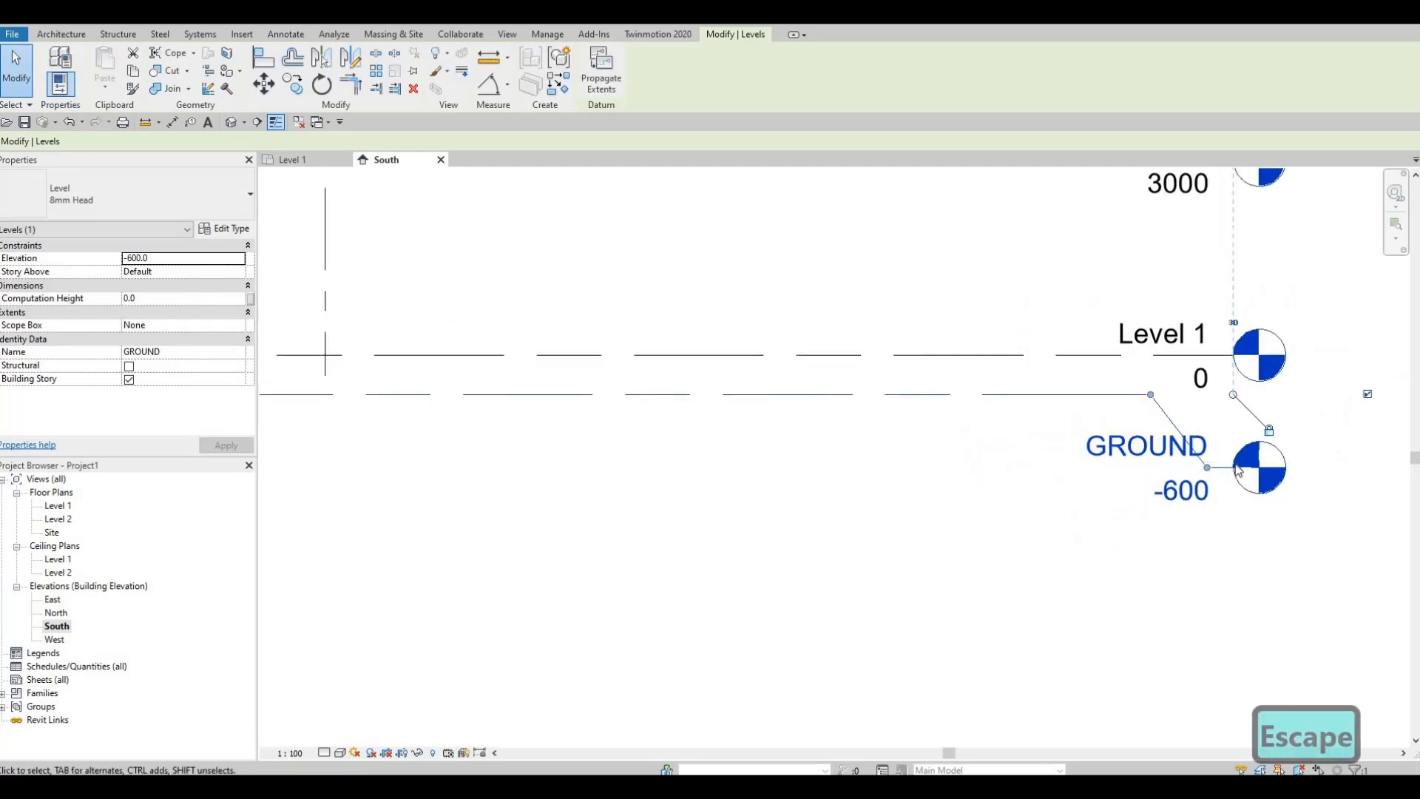
{"action": "key", "text": "Escape"}
Step: Stretch grids 1 to 4 so their lower ends pass below the GROUND line and their bubbles sit clear above Level 3
{"action": "scroll", "coordinate": [996, 478], "scroll_direction": "down", "scroll_amount": 2}
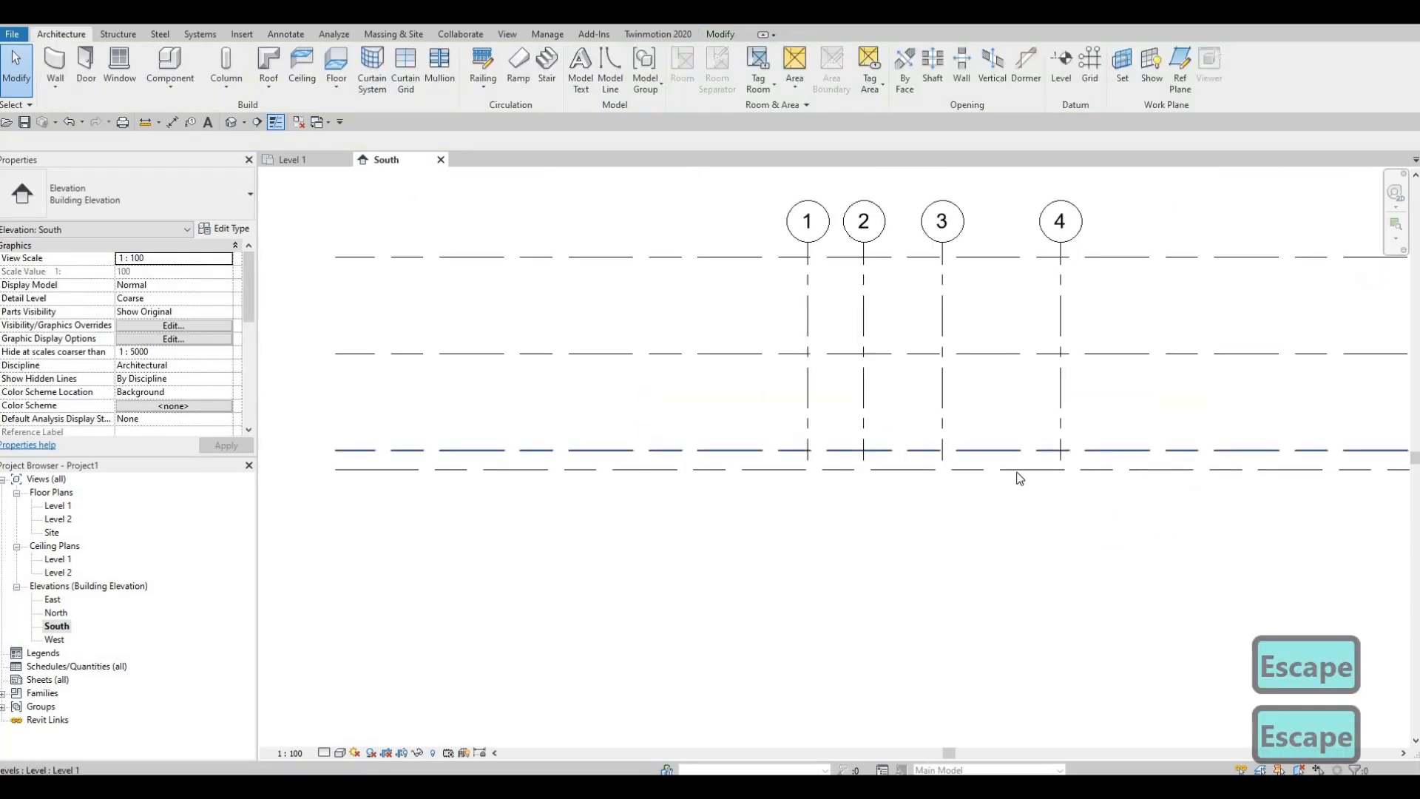
{"action": "scroll", "coordinate": [939, 433], "scroll_direction": "up", "scroll_amount": 1}
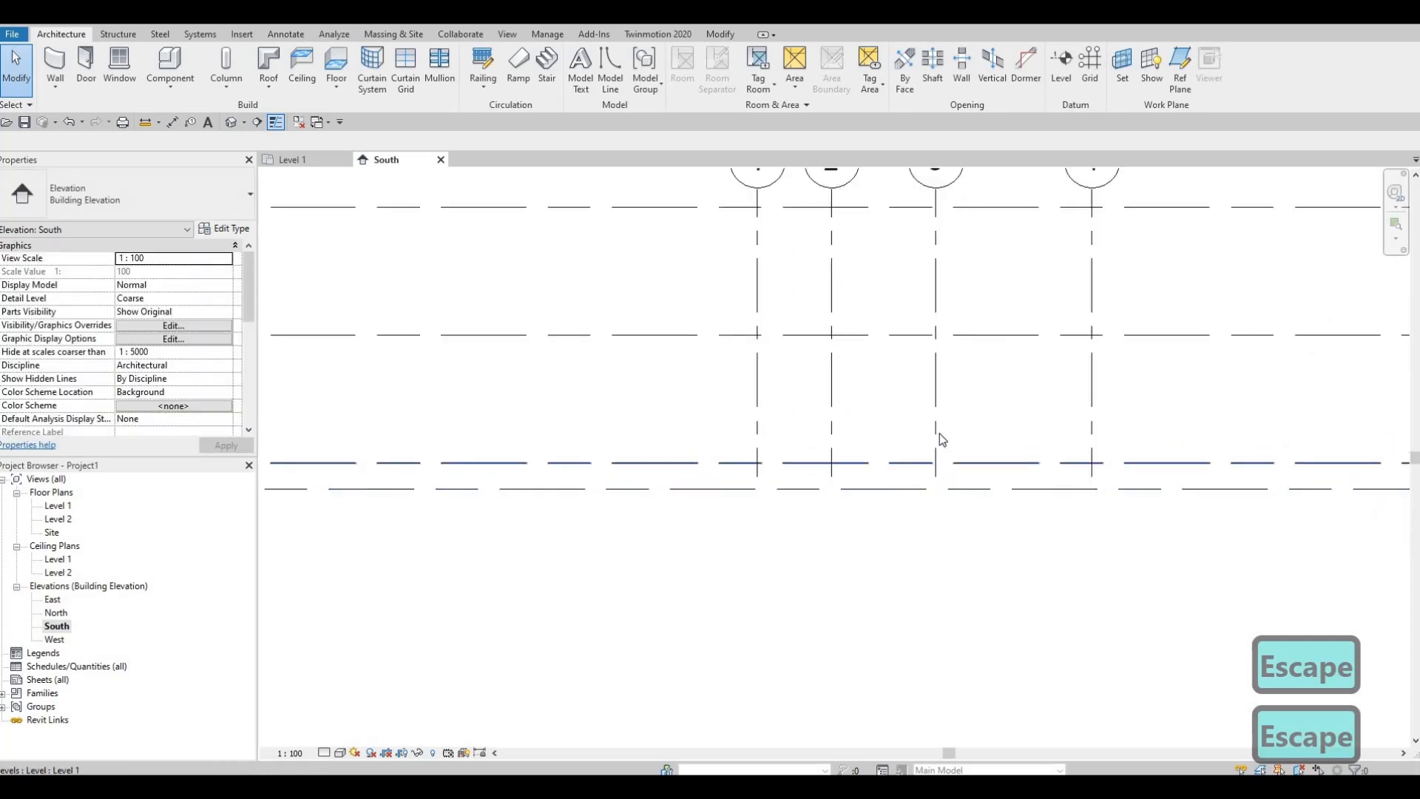
{"action": "left_click", "coordinate": [933, 479]}
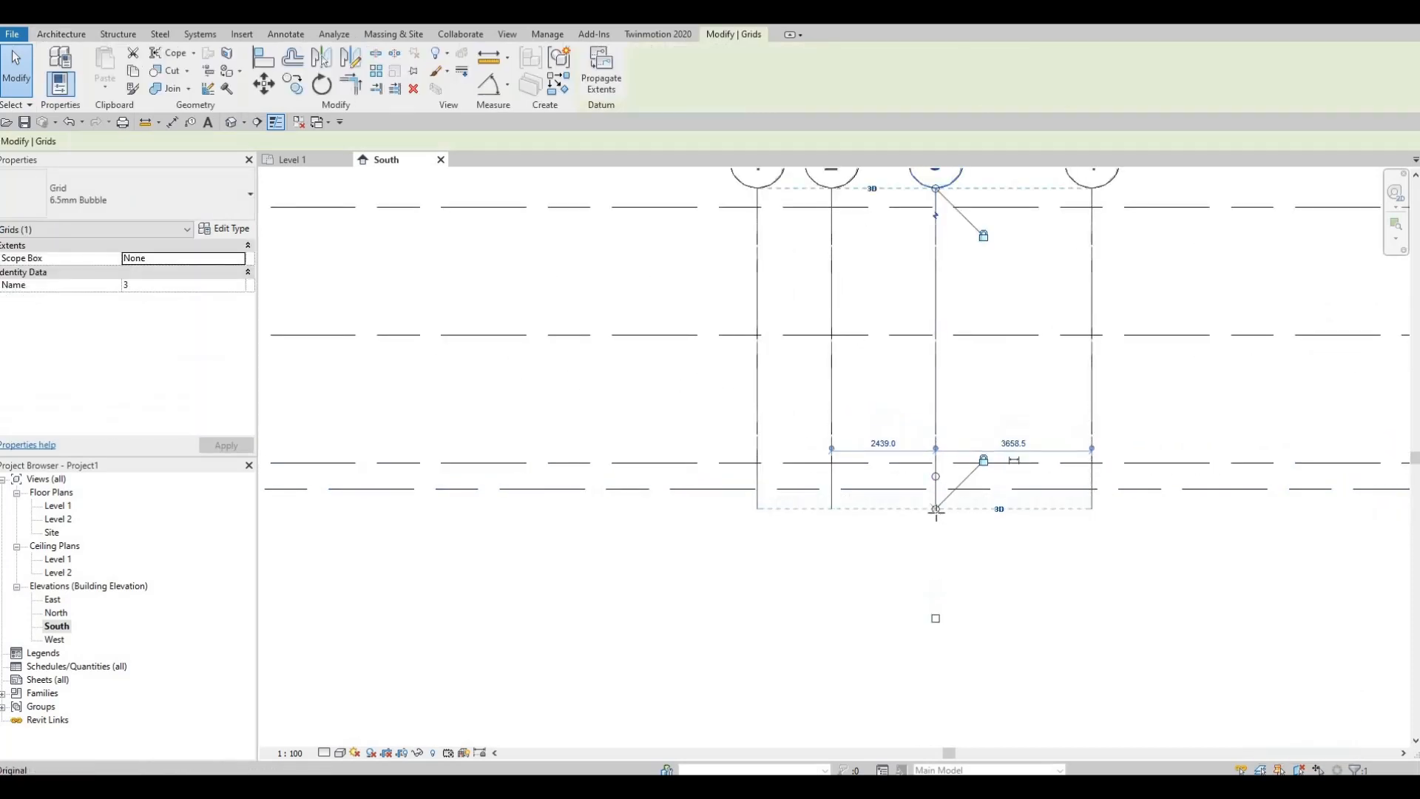
{"action": "middle_click_drag", "start_coordinate": [934, 220], "coordinate": [930, 419]}
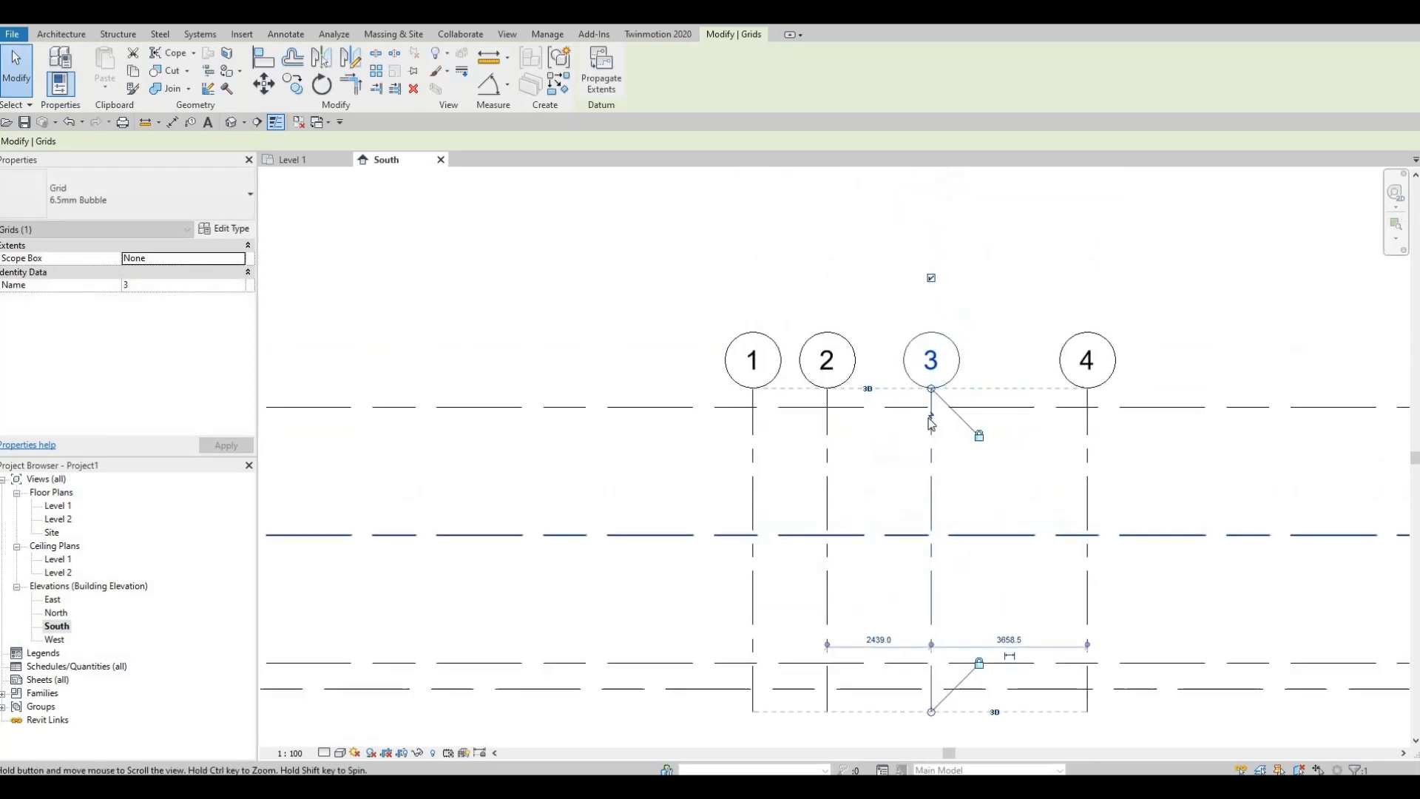
{"action": "scroll", "coordinate": [930, 423], "scroll_direction": "down", "scroll_amount": 1}
{"action": "left_click_drag", "start_coordinate": [922, 411], "coordinate": [940, 309]}
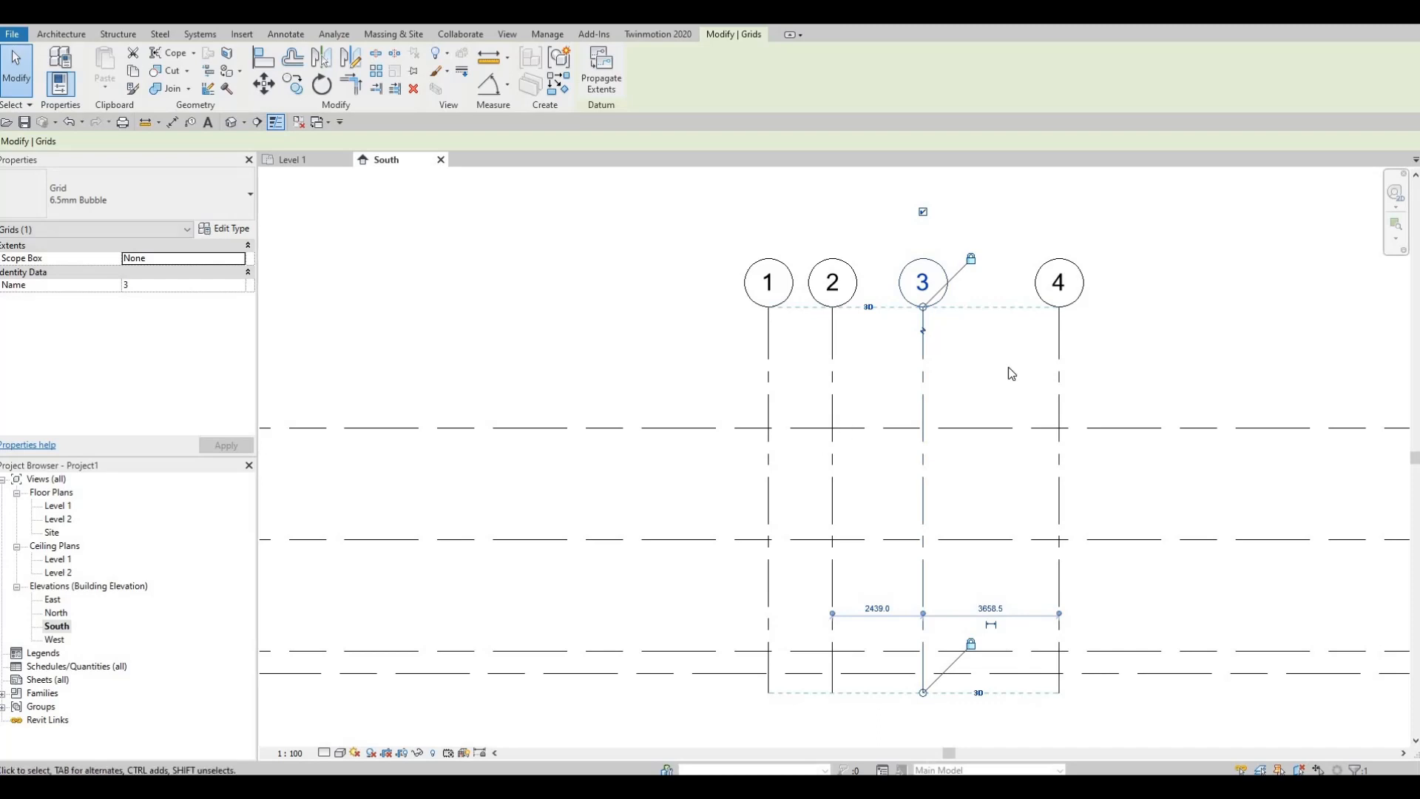
{"action": "scroll", "coordinate": [919, 440], "scroll_direction": "down", "scroll_amount": 2}
{"action": "middle_click_drag", "start_coordinate": [928, 537], "coordinate": [879, 465]}
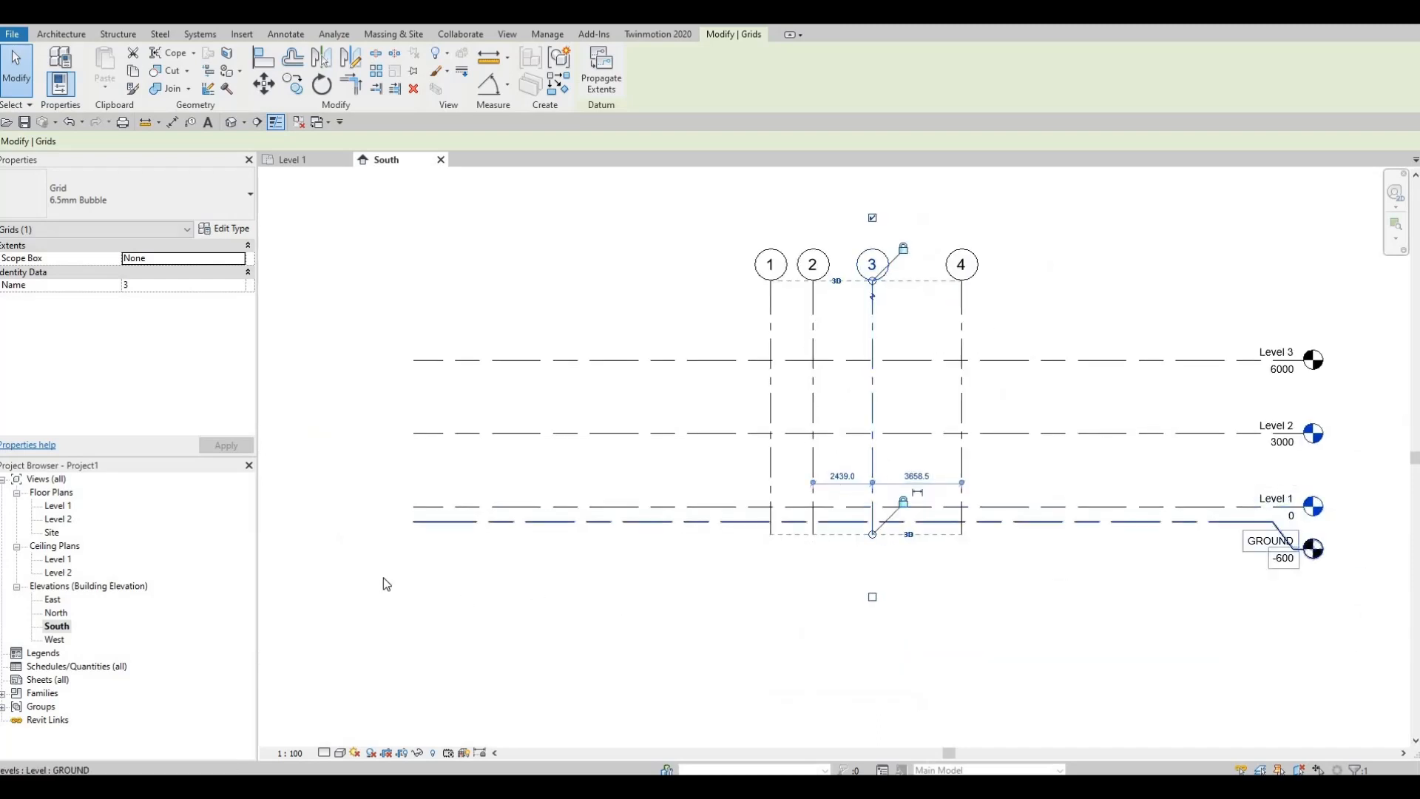
Step: Open the East elevation and extend the upper ends of grids A to F so their bubbles sit clear above Level 3
{"action": "double_click", "coordinate": [53, 600]}
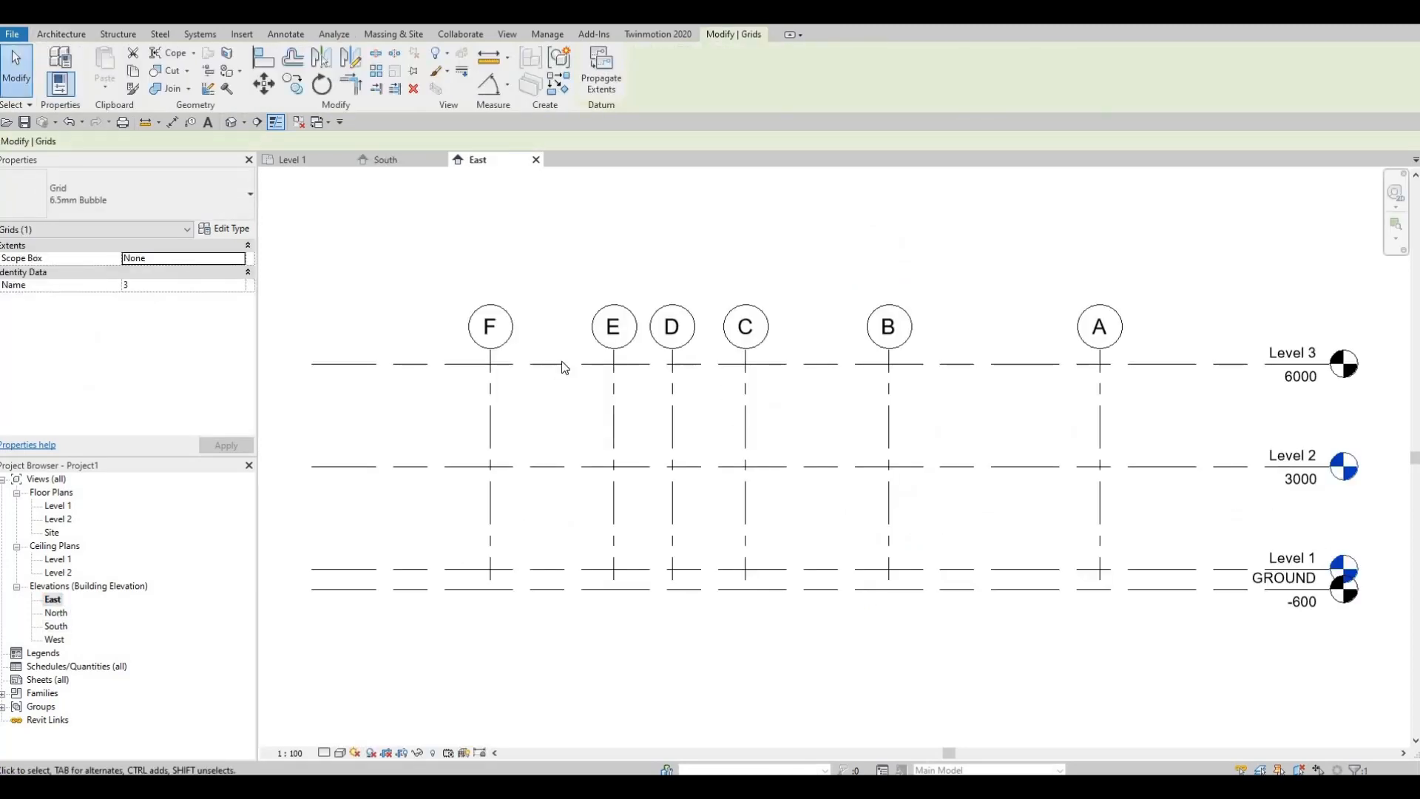
{"action": "left_click", "coordinate": [613, 360]}
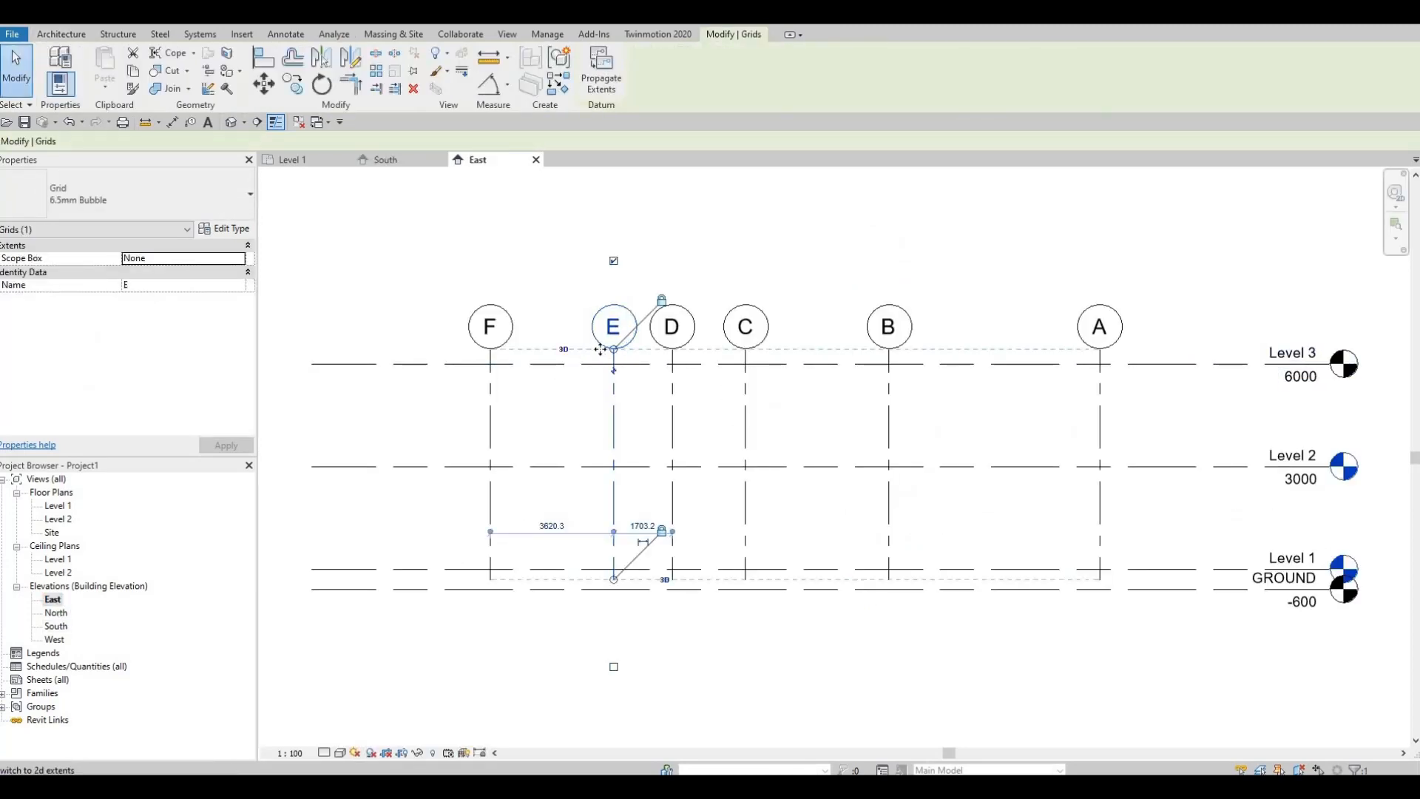
{"action": "left_click_drag", "start_coordinate": [614, 349], "coordinate": [614, 263]}
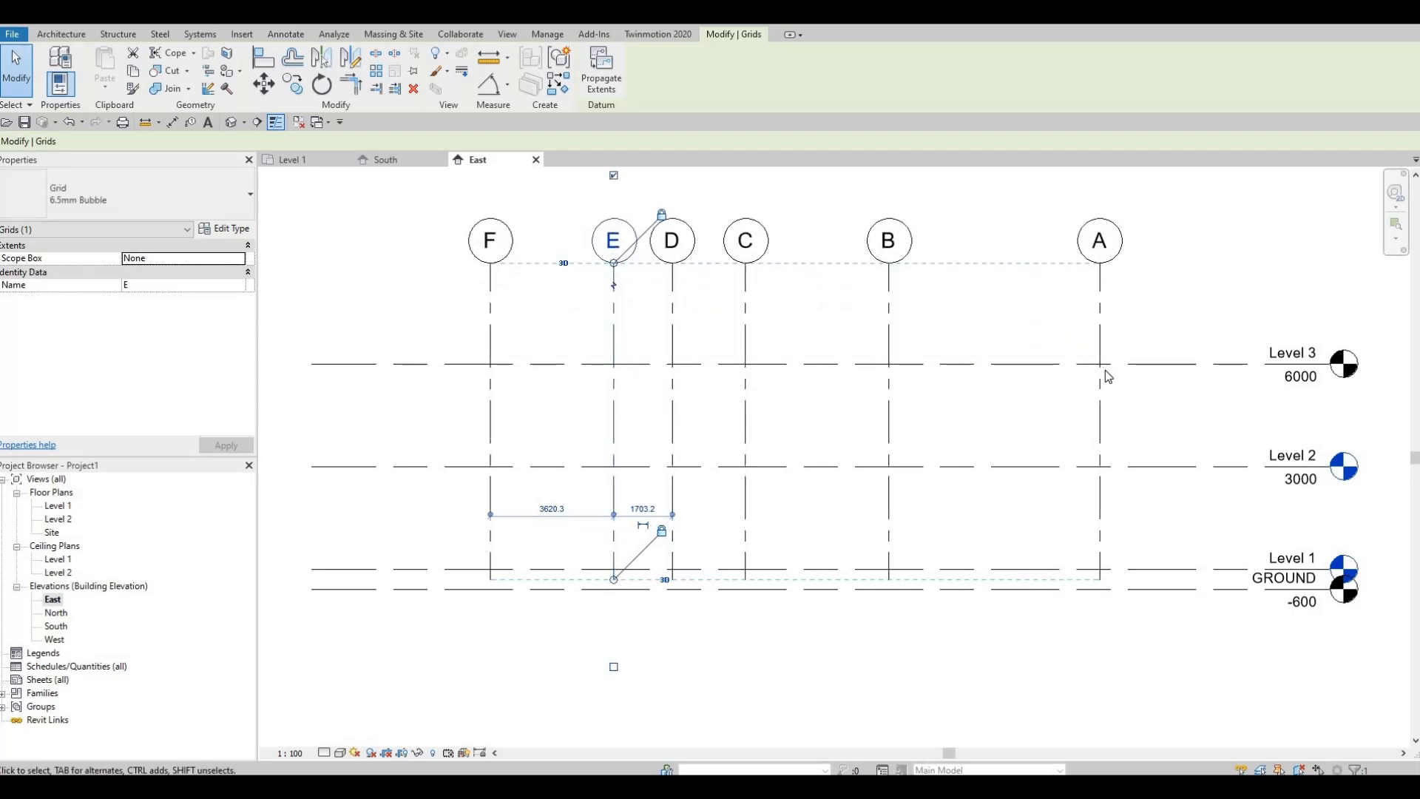
Step: Extend the lower ends of grids A to F below the GROUND line in the West elevation and check the North and East elevations
{"action": "double_click", "coordinate": [56, 613]}
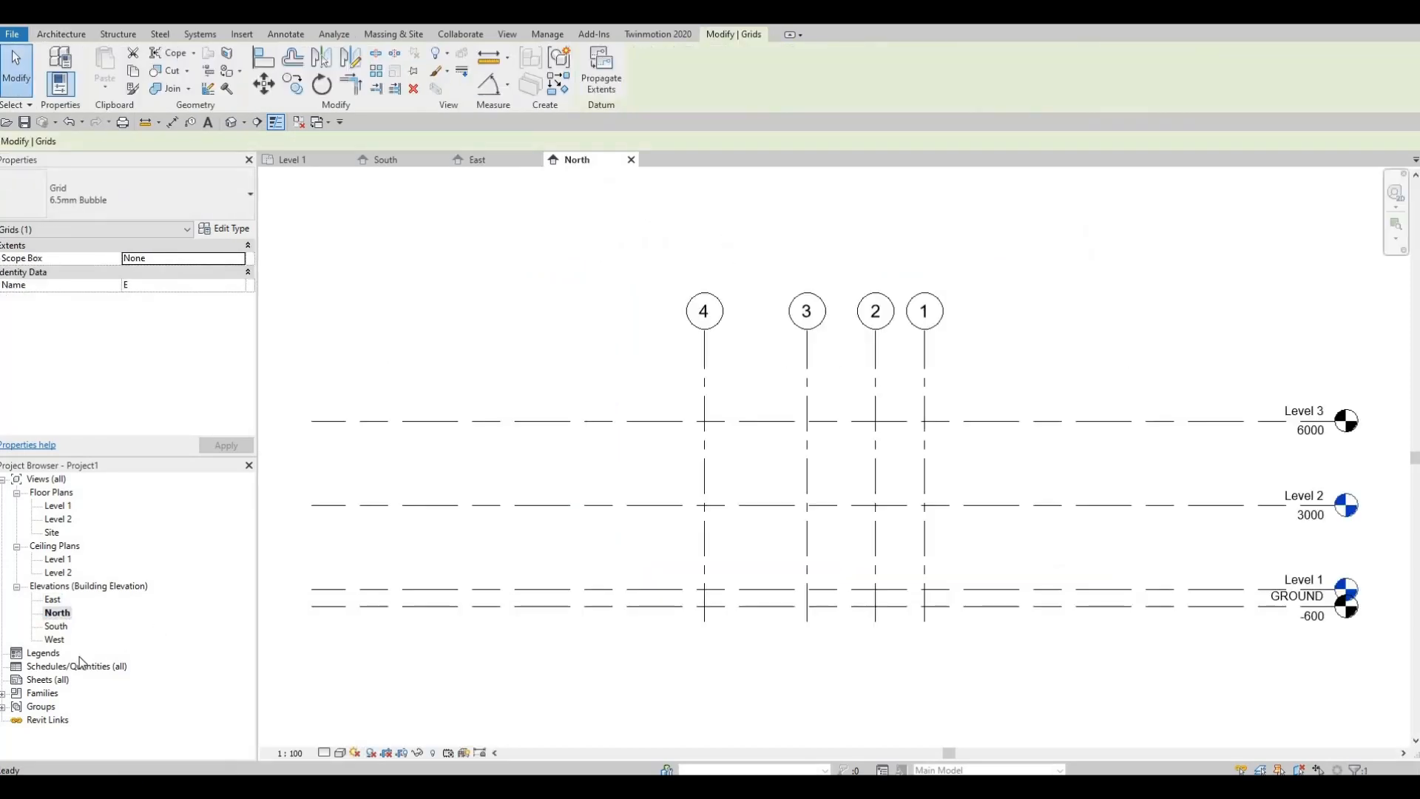
{"action": "double_click", "coordinate": [56, 639]}
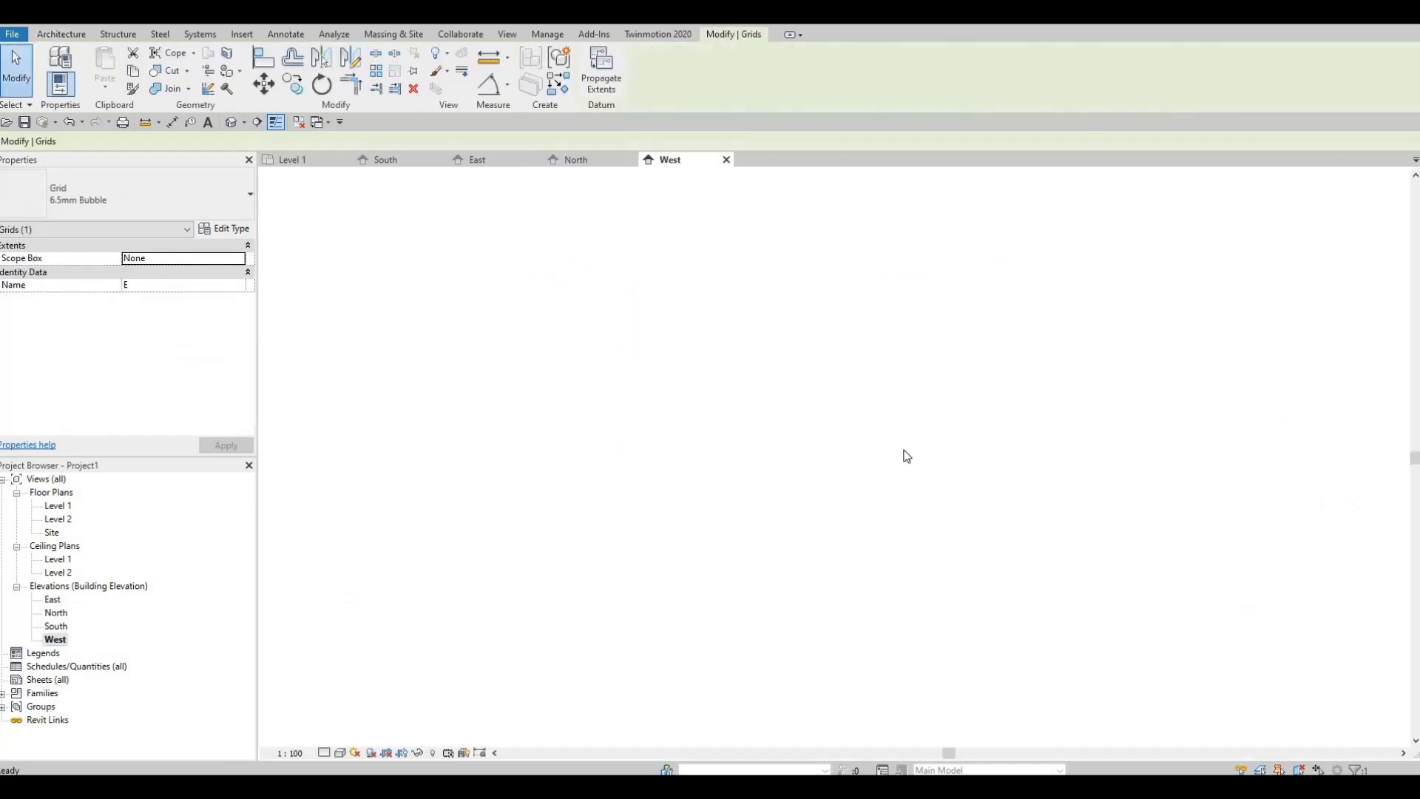
{"action": "middle_click_drag", "start_coordinate": [664, 513], "coordinate": [827, 451]}
{"action": "scroll", "coordinate": [826, 451], "scroll_direction": "down", "scroll_amount": 2}
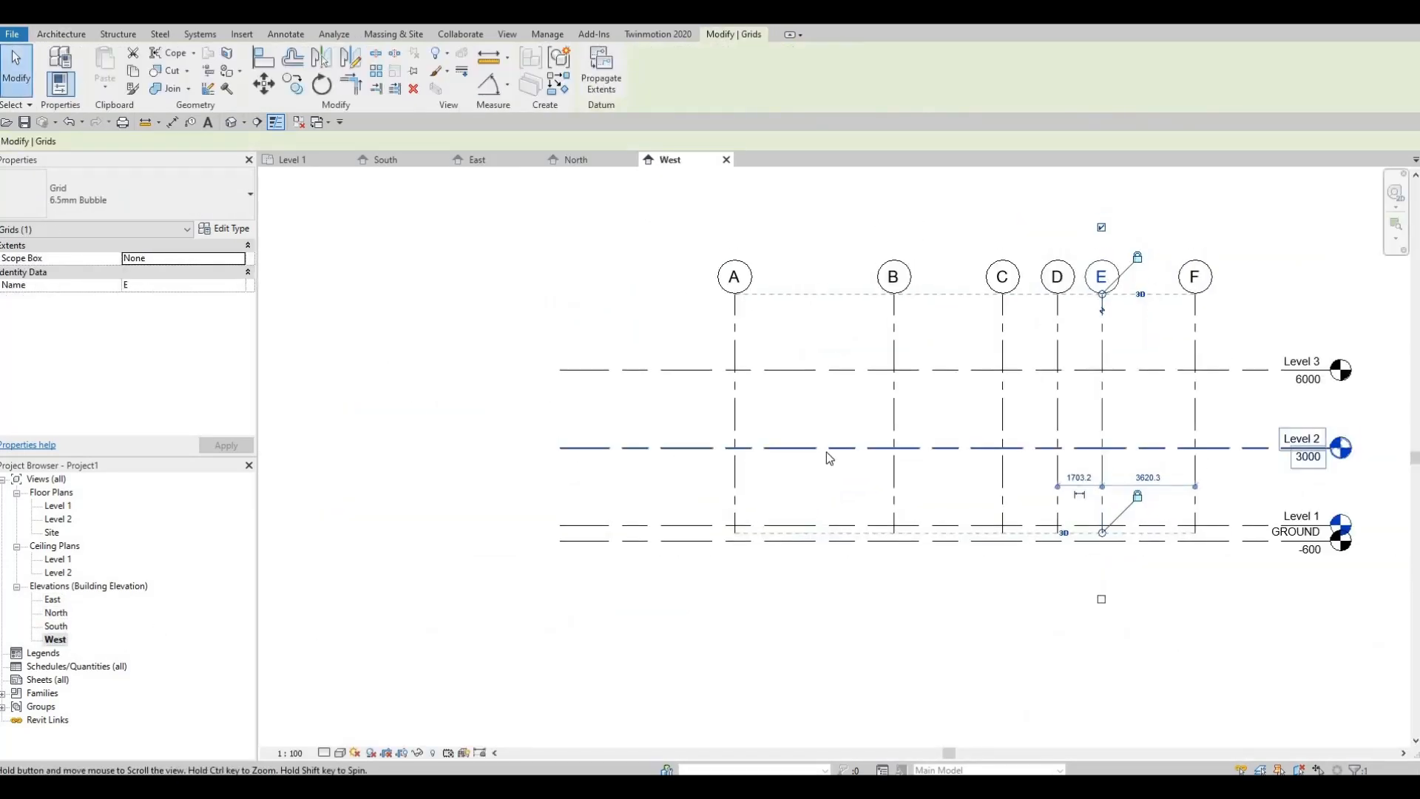
{"action": "scroll", "coordinate": [824, 532], "scroll_direction": "up", "scroll_amount": 2}
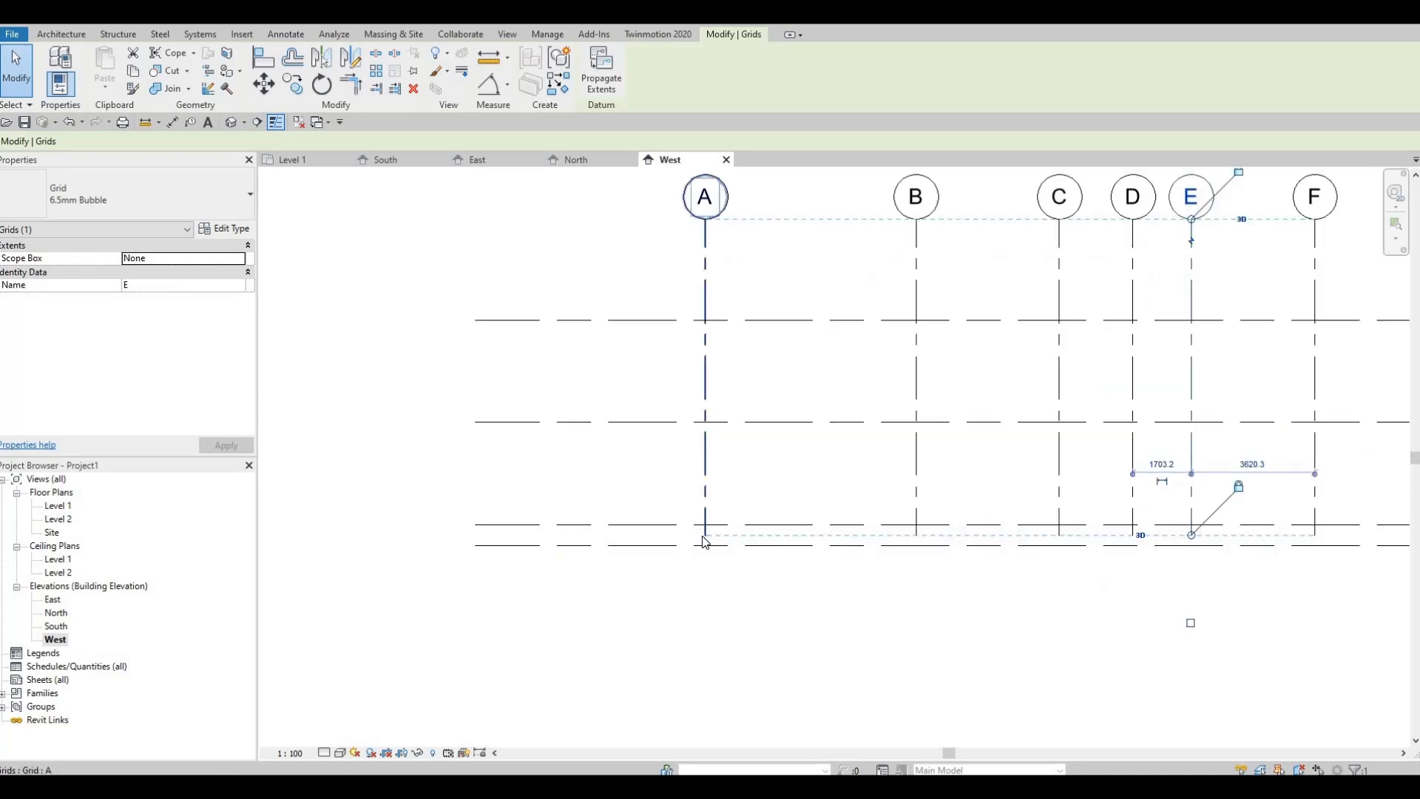
{"action": "left_click", "coordinate": [705, 562]}
{"action": "left_click_drag", "start_coordinate": [704, 580], "coordinate": [705, 579]}
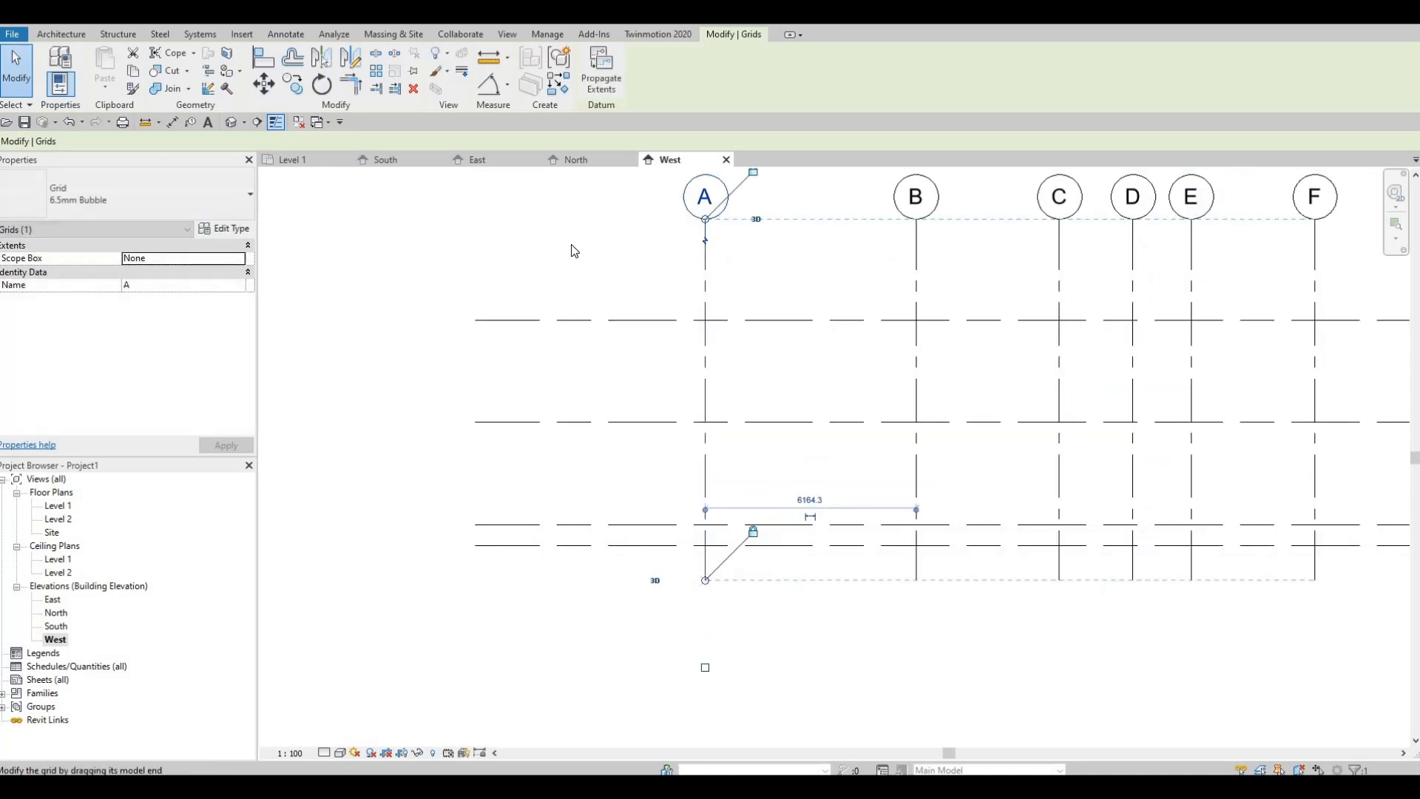
{"action": "left_click", "coordinate": [573, 162]}
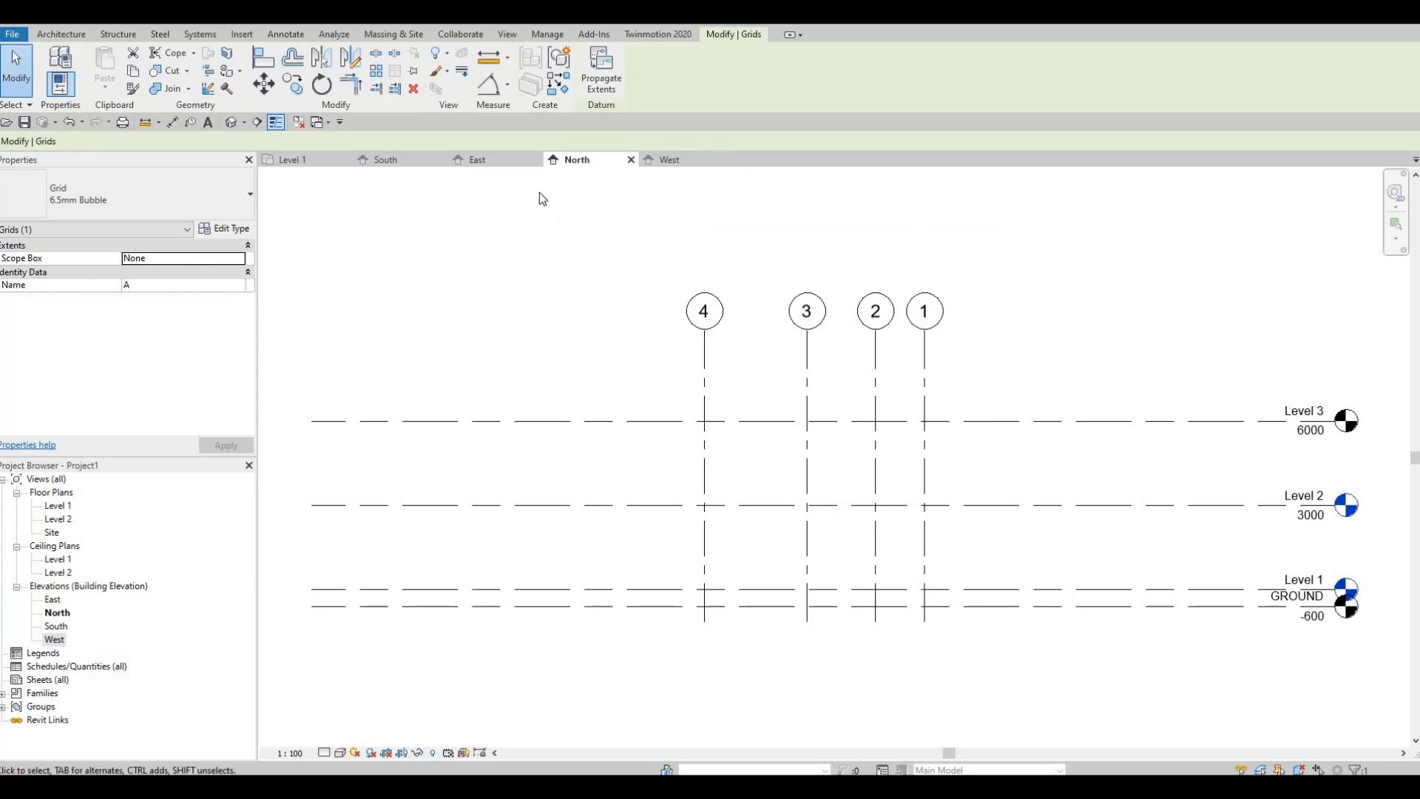
{"action": "left_click", "coordinate": [498, 159]}
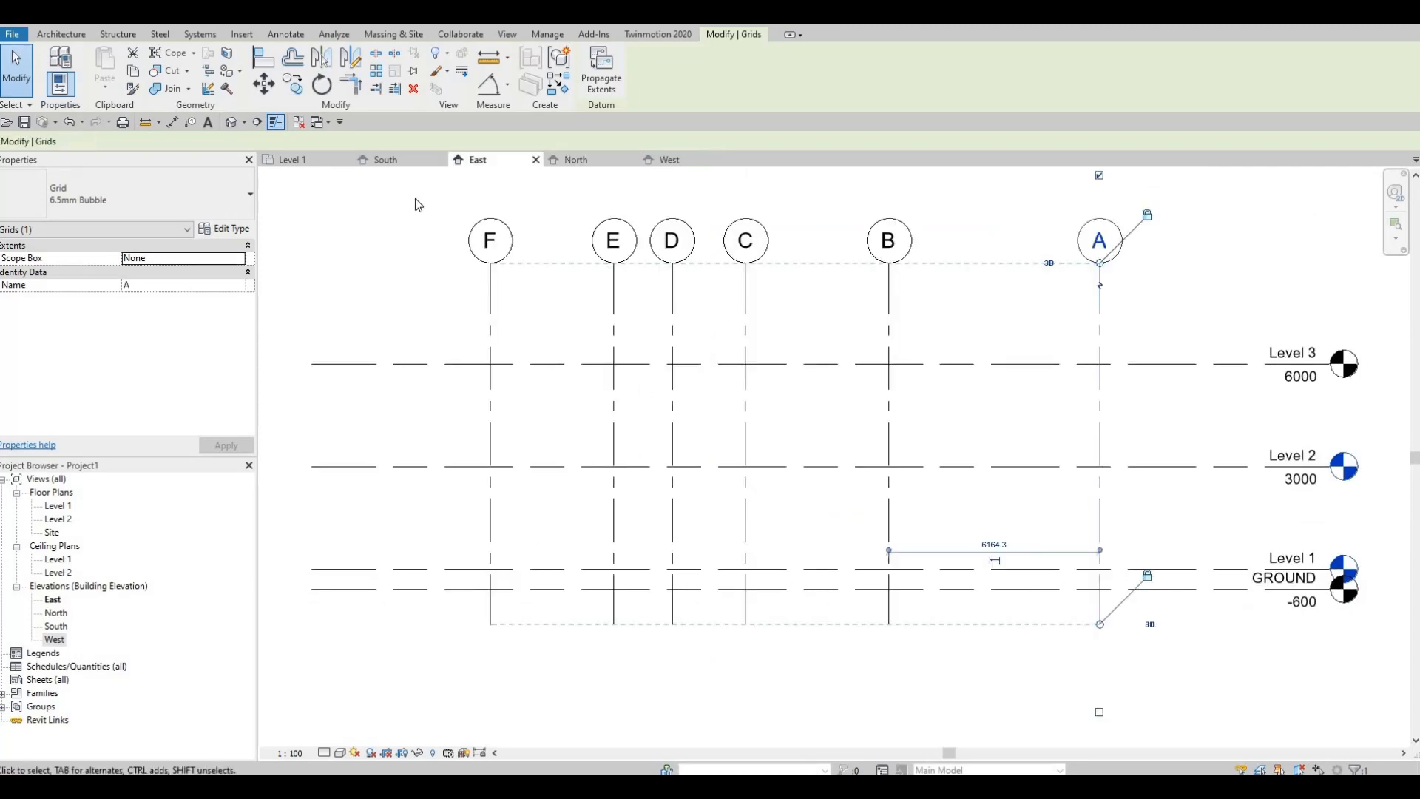
Step: In the South elevation, lower the upper ends of grids 1 to 4 to just below Level 2 and check the Level 2 floor plan
{"action": "left_click", "coordinate": [406, 161]}
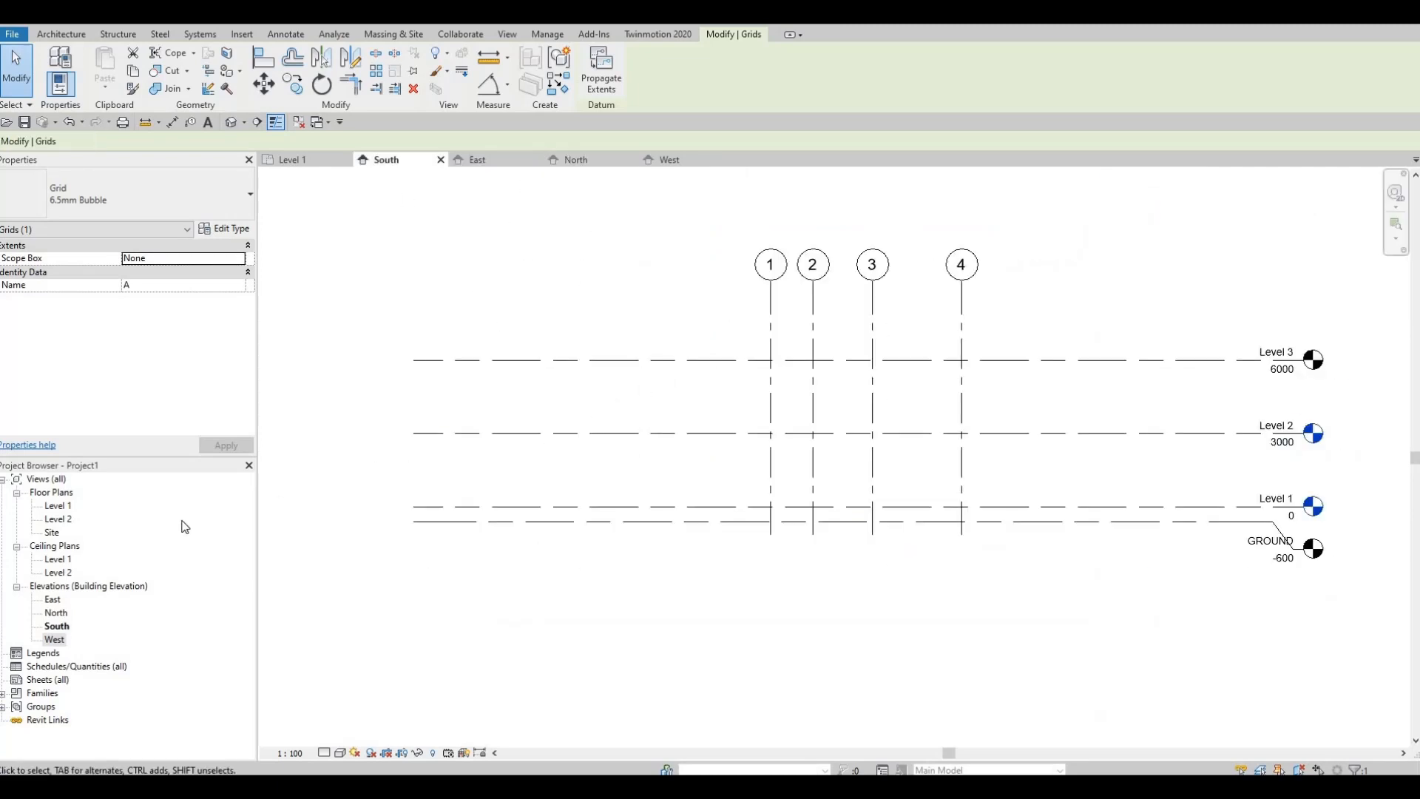
{"action": "middle_click", "coordinate": [895, 403]}
{"action": "middle_click_drag", "start_coordinate": [906, 387], "coordinate": [904, 405]}
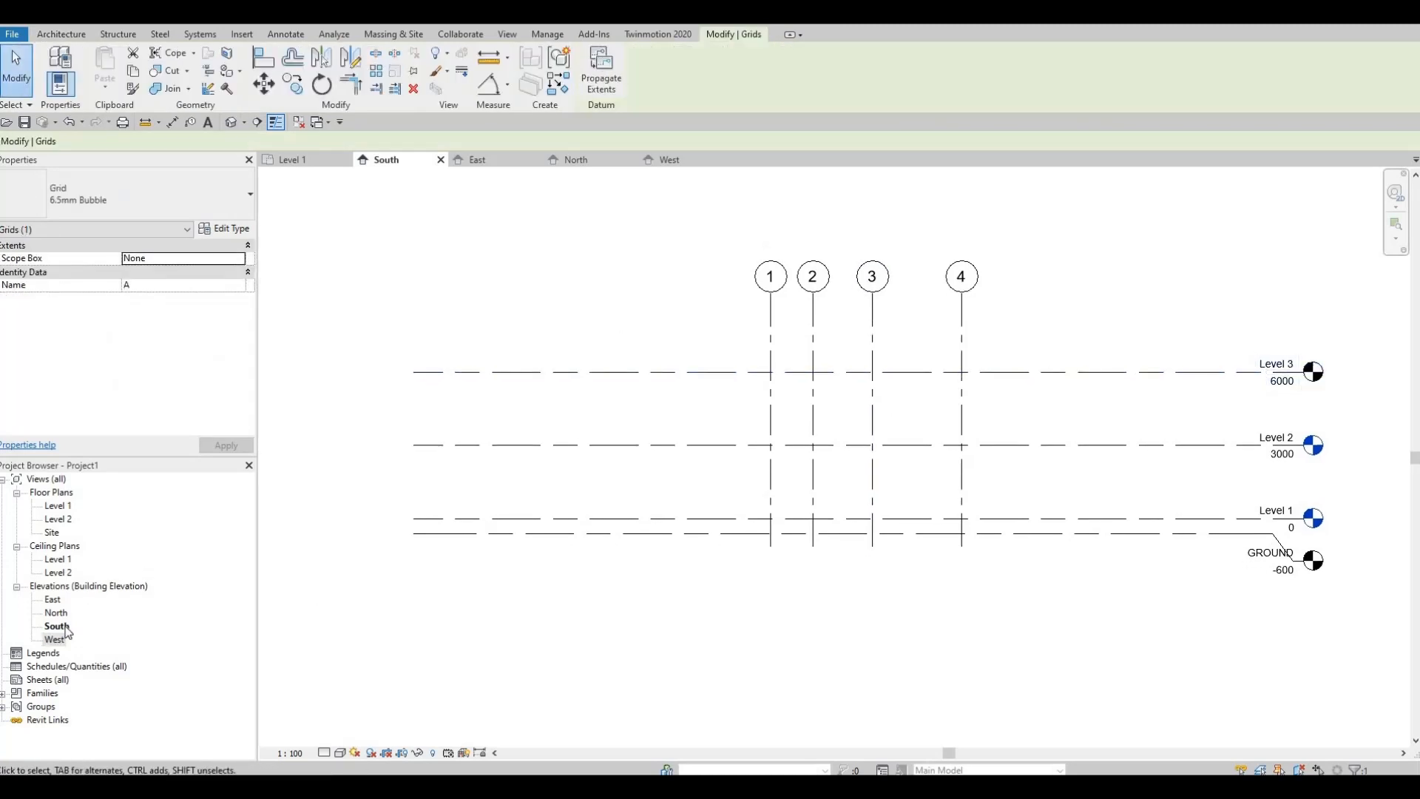
{"action": "left_click", "coordinate": [771, 306]}
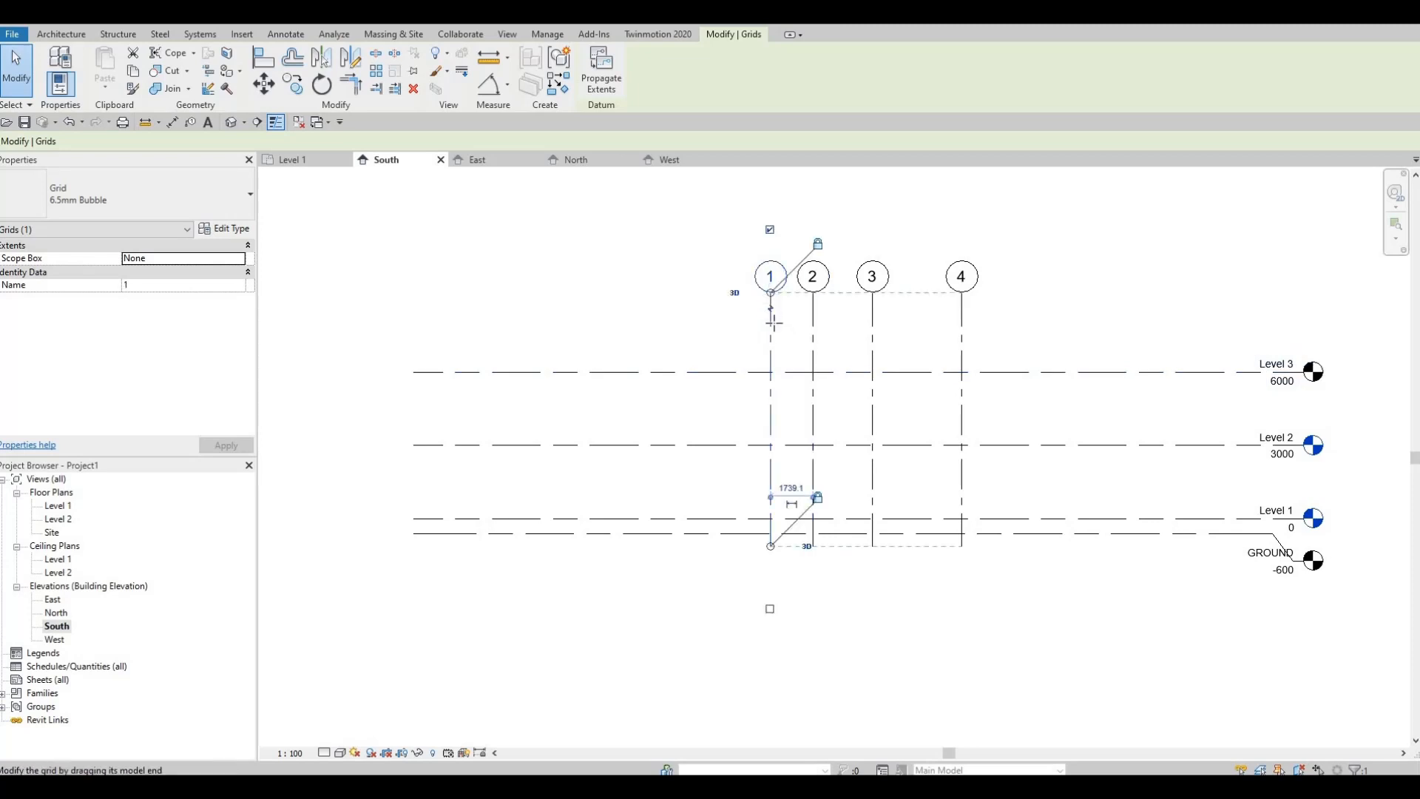
{"action": "left_click_drag", "start_coordinate": [770, 326], "coordinate": [770, 385]}
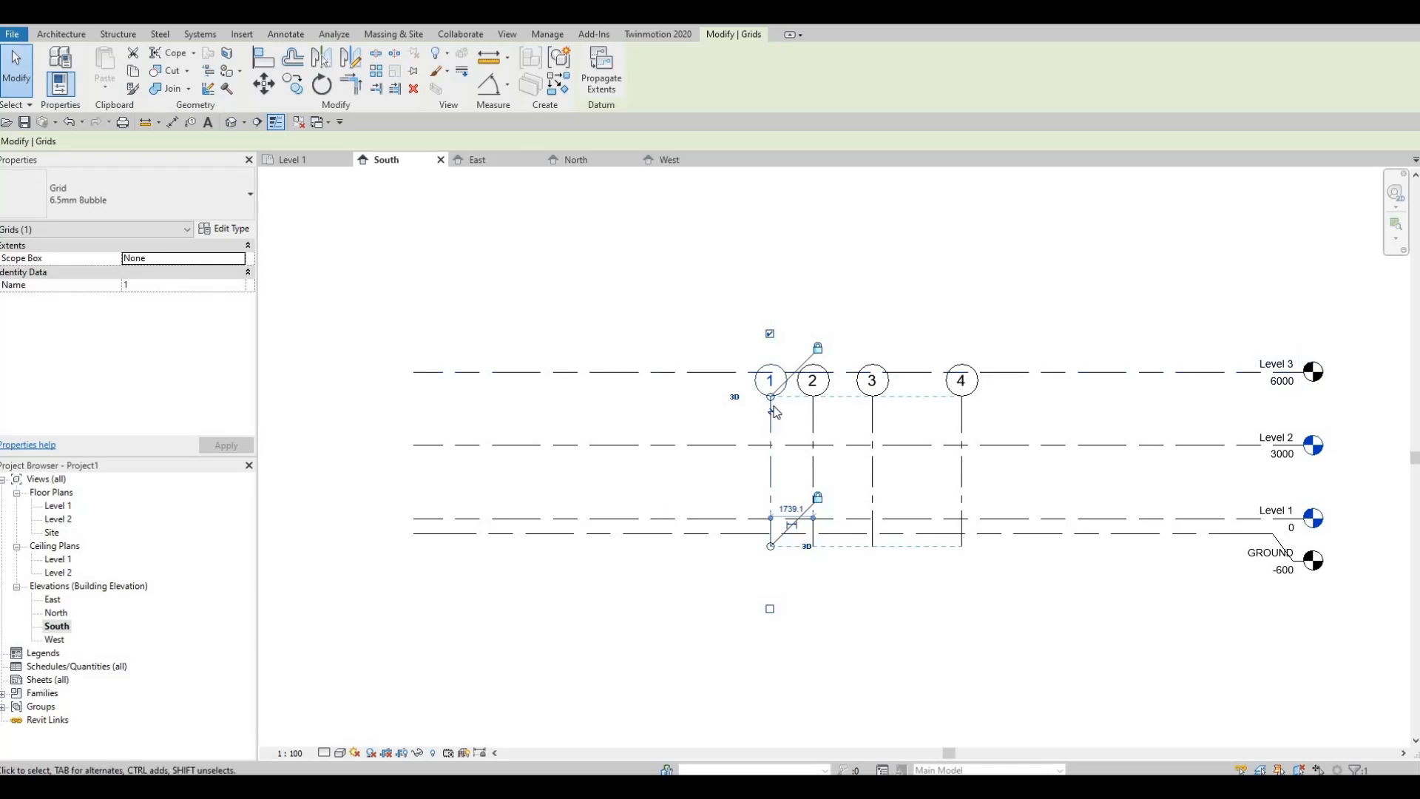
{"action": "left_click_drag", "start_coordinate": [770, 398], "coordinate": [770, 465]}
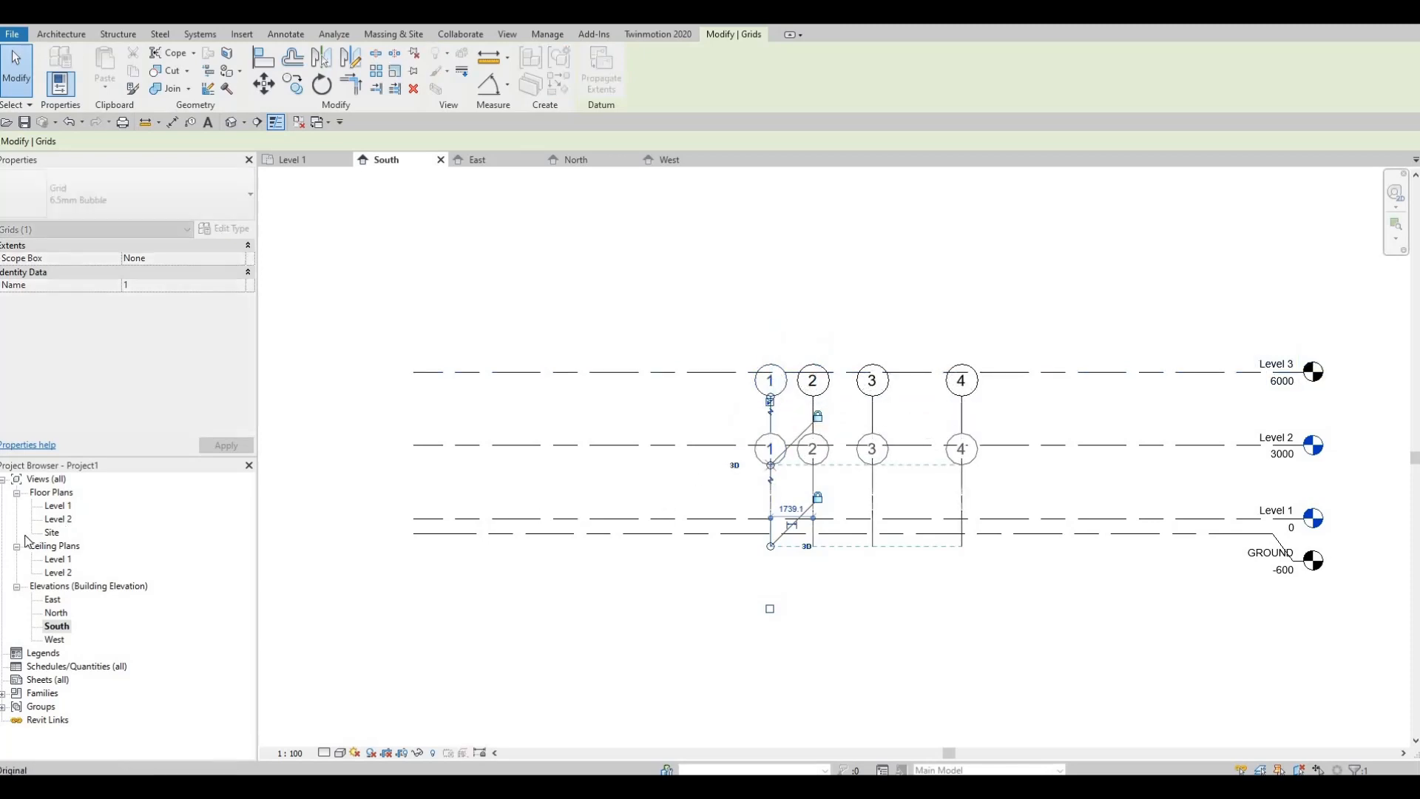
{"action": "double_click", "coordinate": [53, 519]}
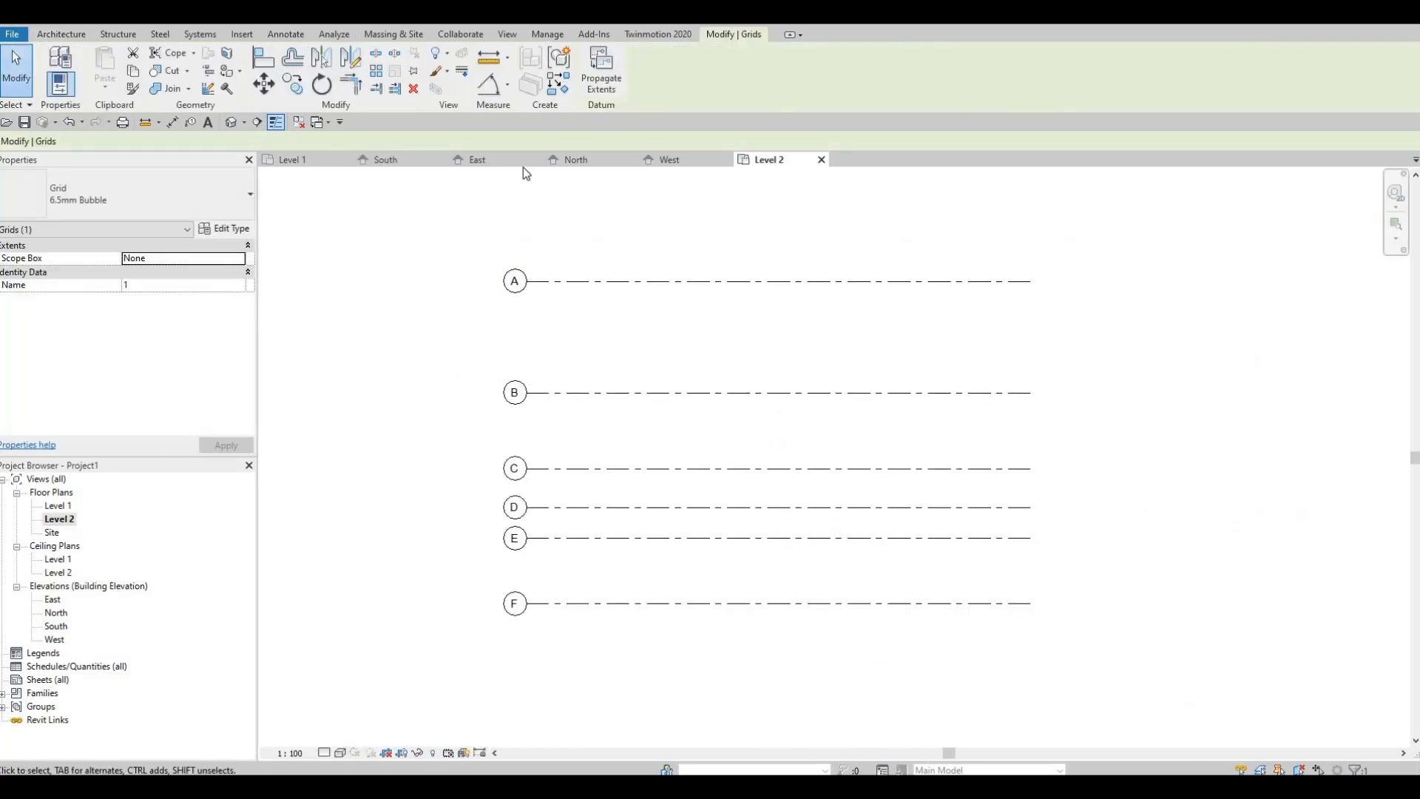
Step: Raise the upper ends of grids 1 to 4 in the South elevation to between Levels 2 and 3, and recheck the Level 2 plan
{"action": "left_click", "coordinate": [371, 159]}
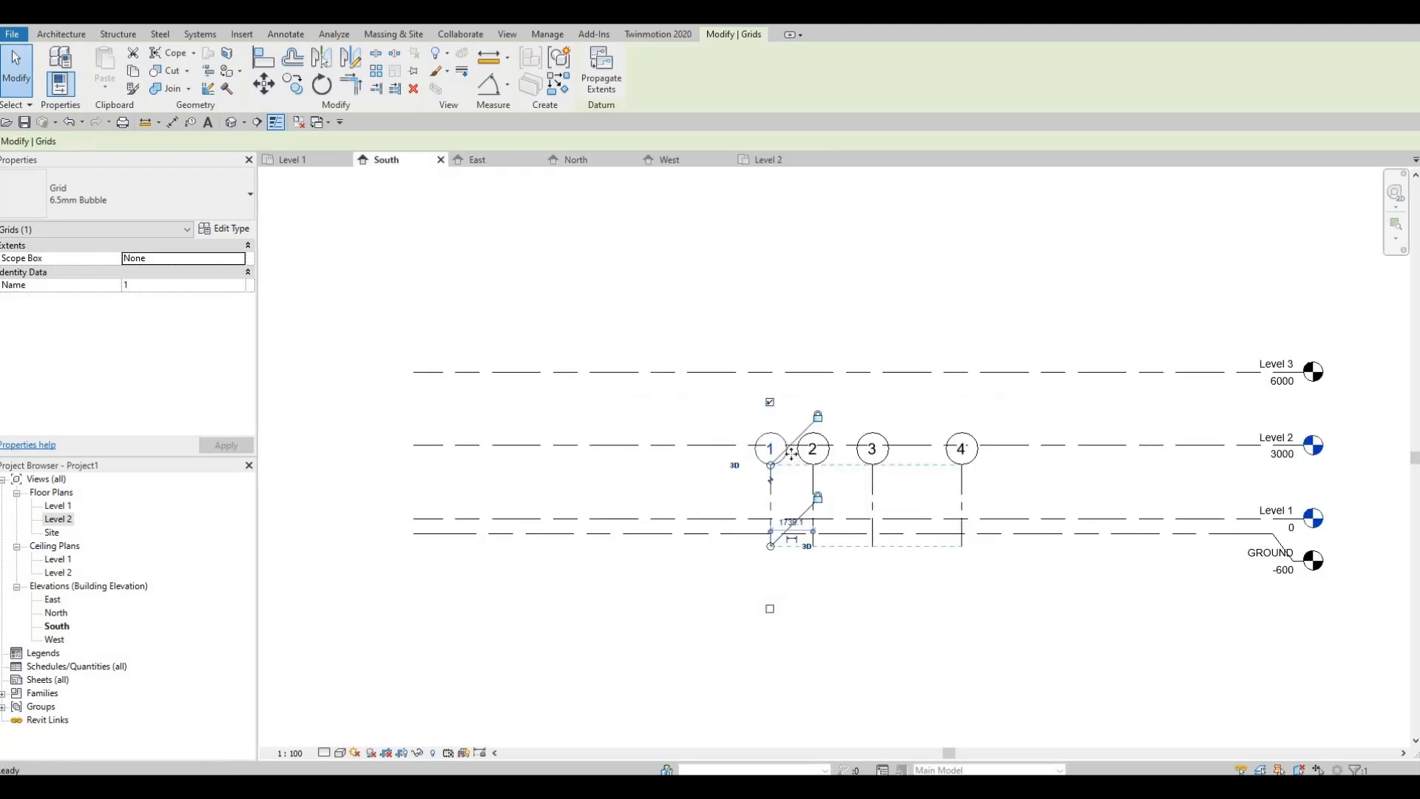
{"action": "left_click_drag", "start_coordinate": [771, 465], "coordinate": [779, 418]}
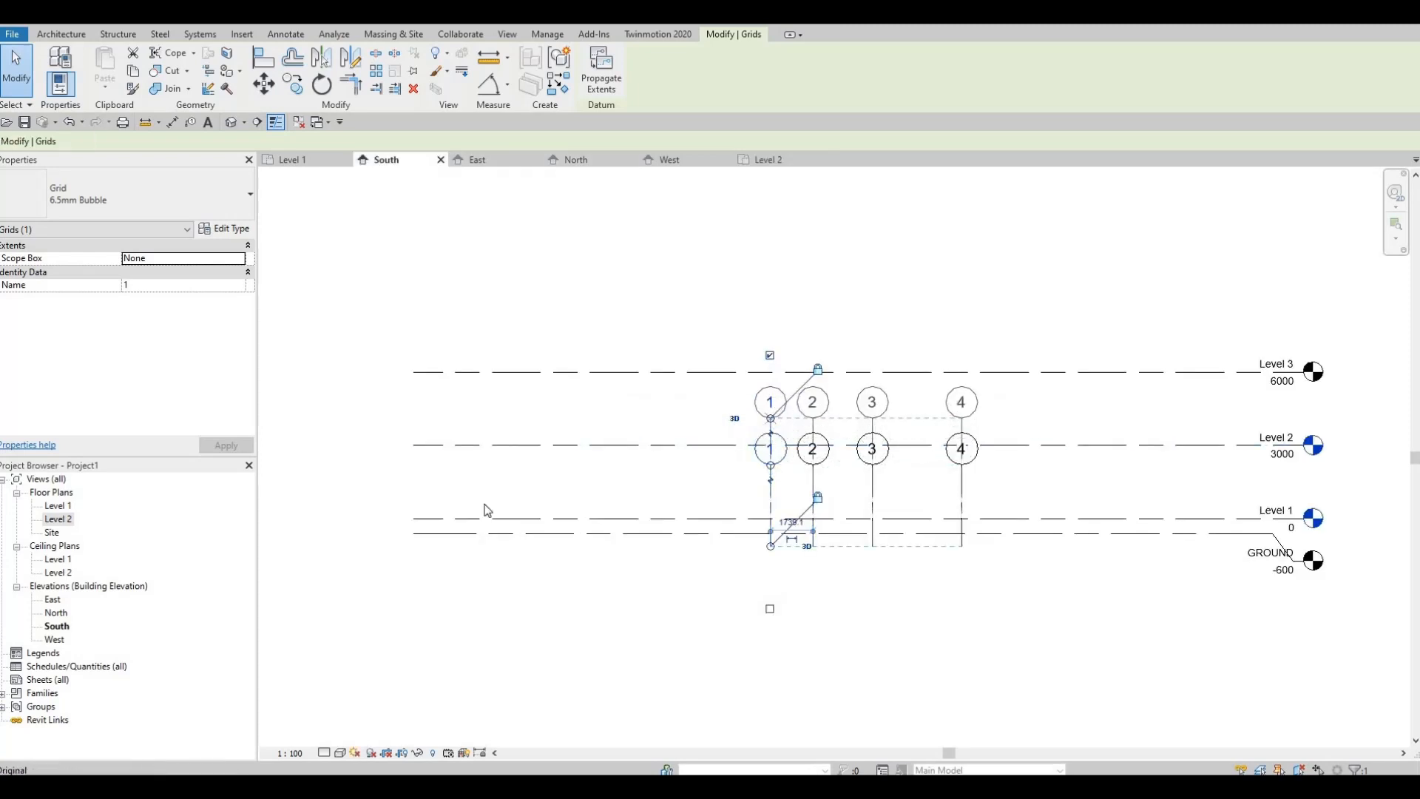
{"action": "double_click", "coordinate": [51, 521]}
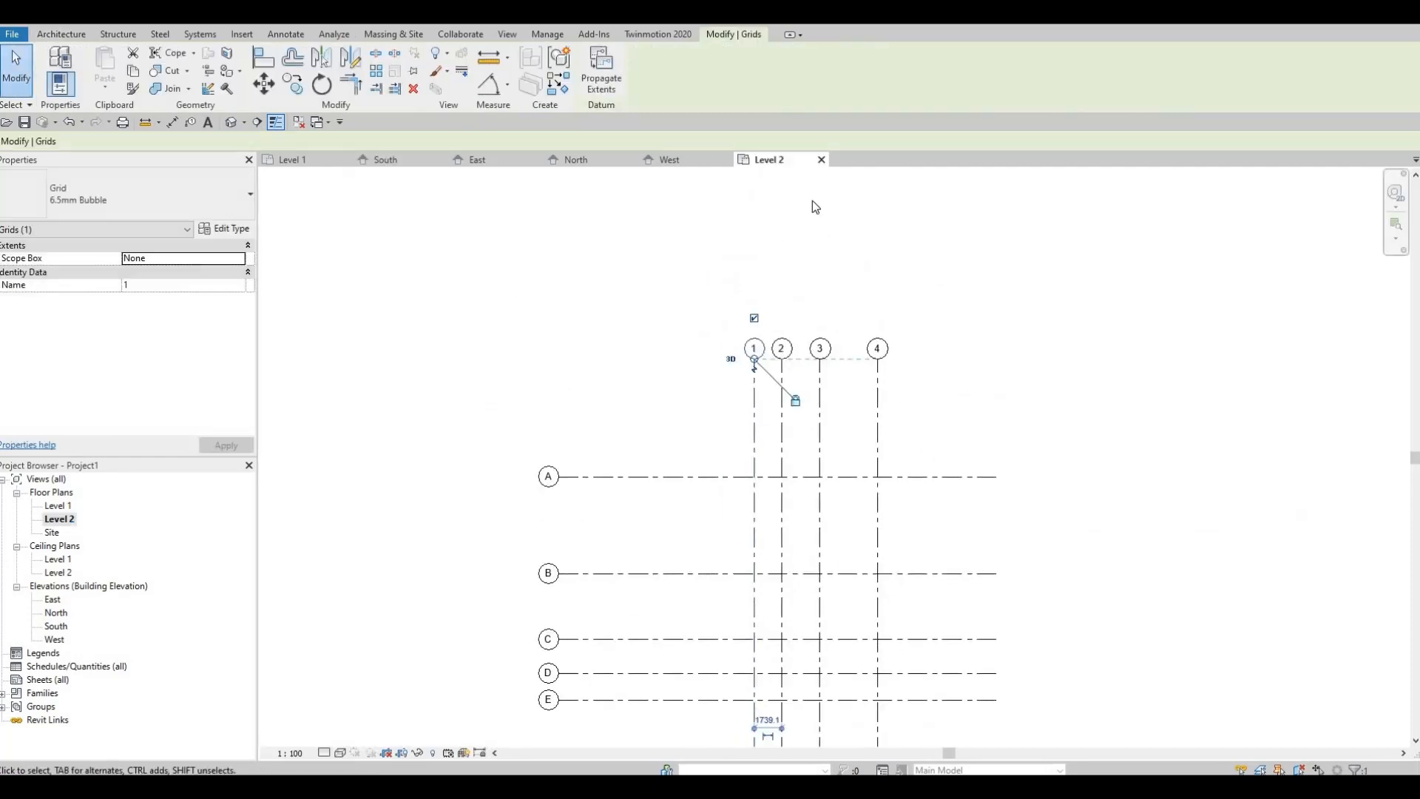
Step: Close the Level 2 plan and raise the upper ends of grids 1 to 4 back above Level 3 in the South elevation
{"action": "left_click", "coordinate": [821, 161]}
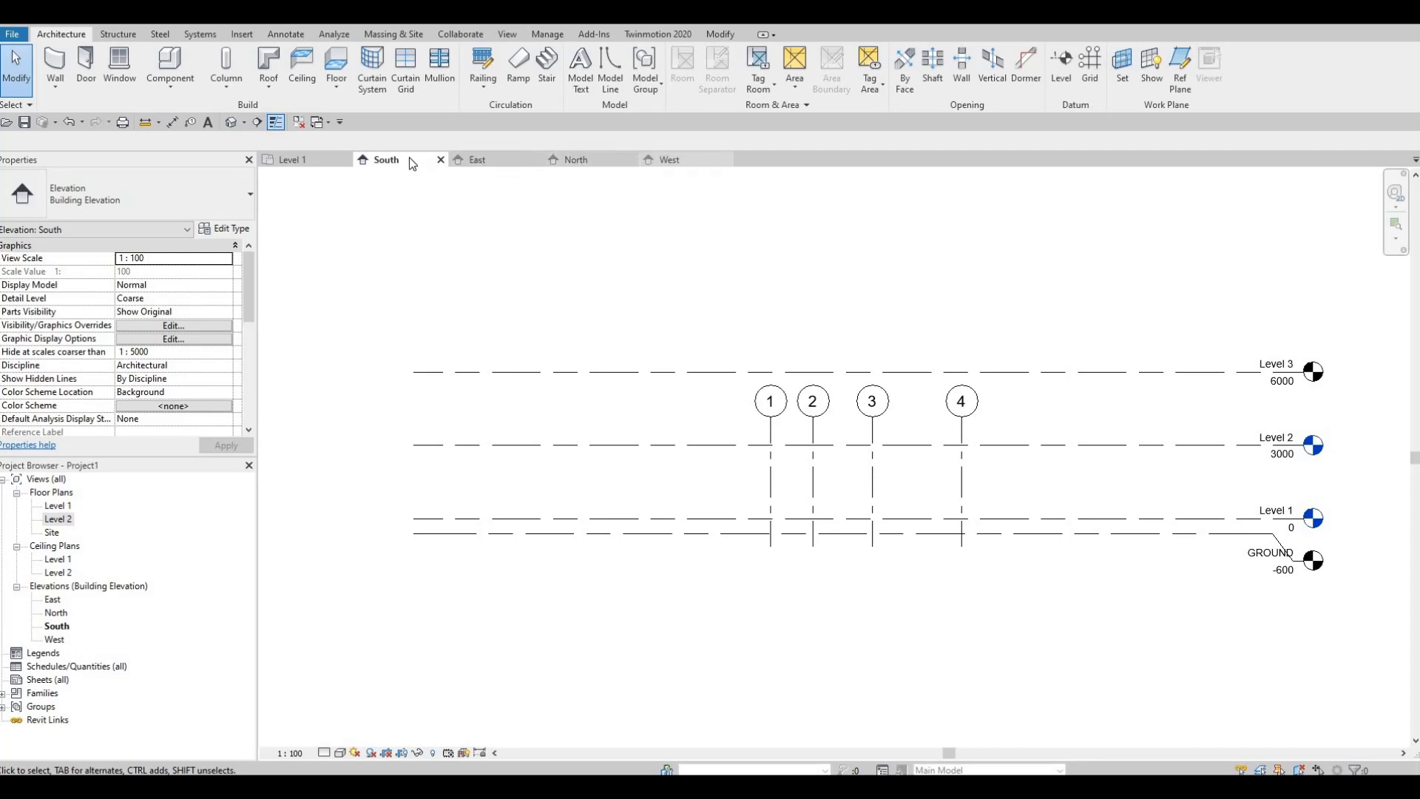
{"action": "left_click", "coordinate": [770, 422]}
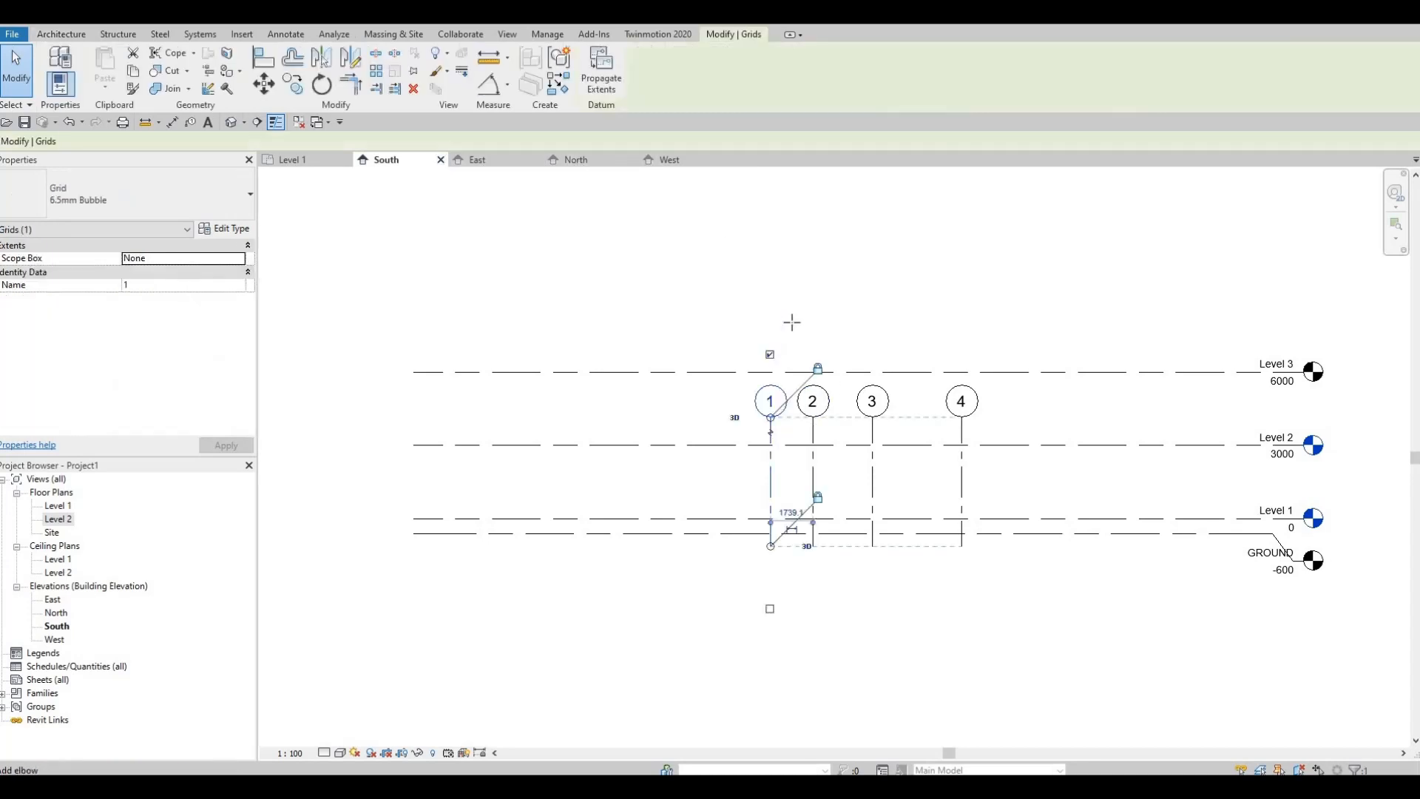
{"action": "left_click_drag", "start_coordinate": [794, 282], "coordinate": [795, 309]}
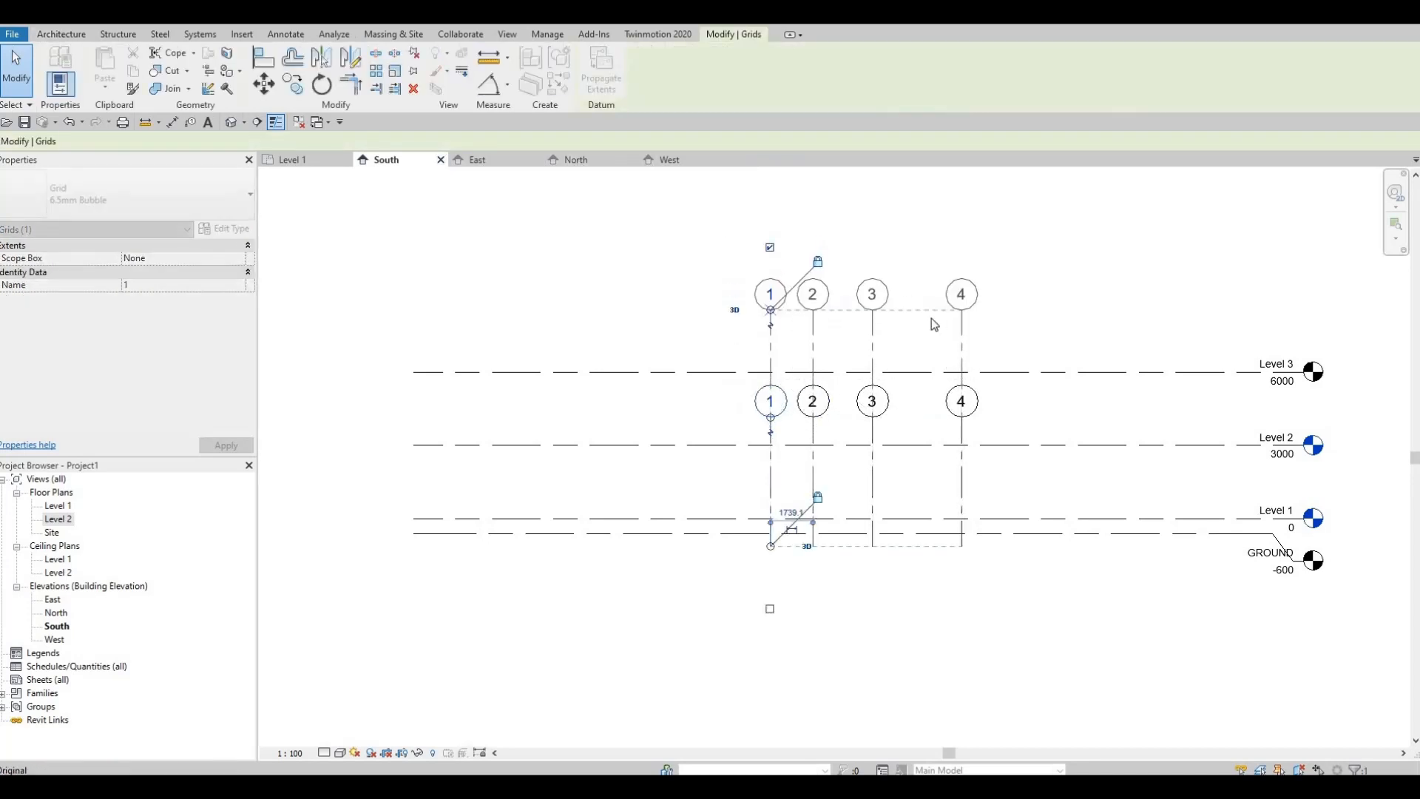
Step: Create floor plan views for the GROUND and Level 3 levels without duplicating existing views
{"action": "key", "text": "Escape"}
{"action": "middle_click_drag", "start_coordinate": [1199, 467], "coordinate": [1066, 451]}
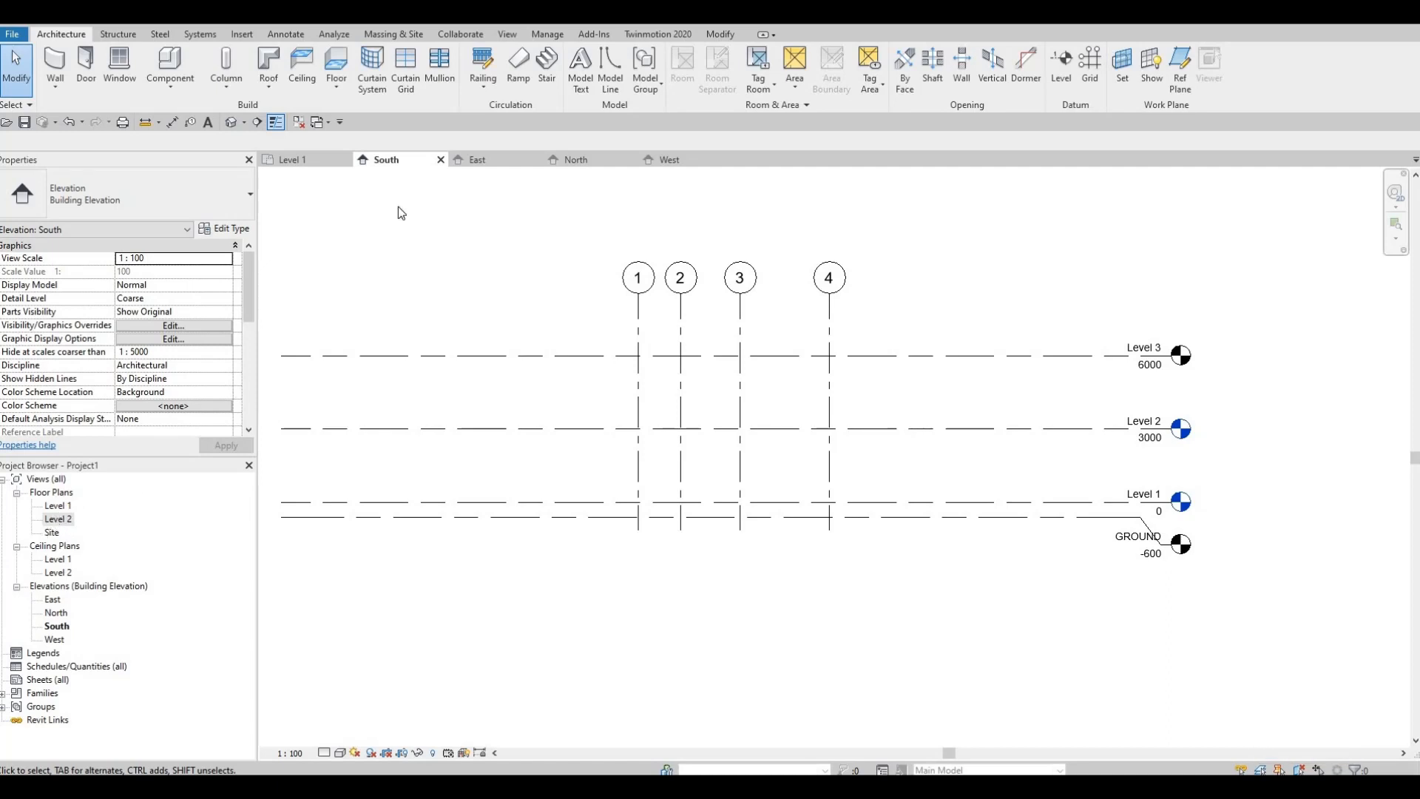
{"action": "left_click", "coordinate": [510, 39]}
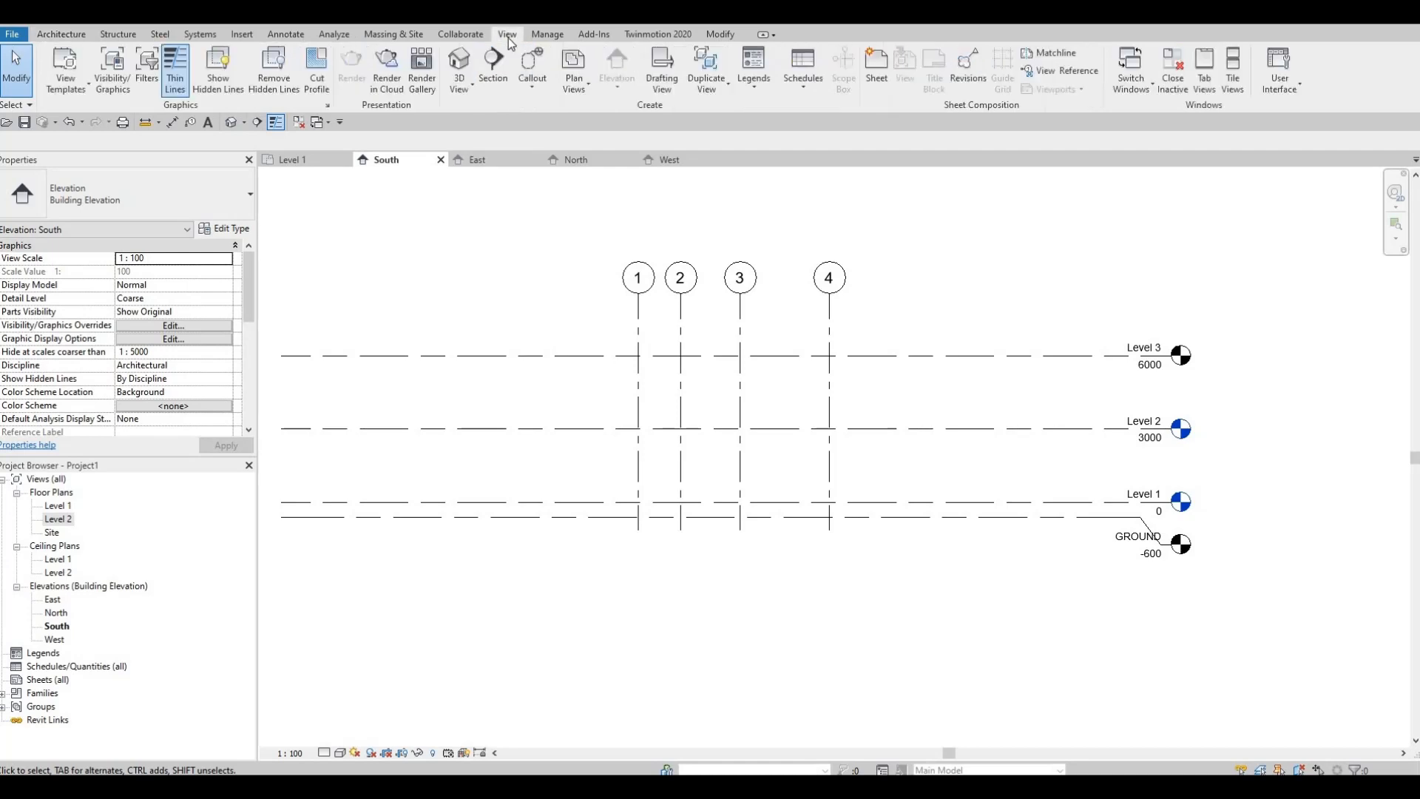
{"action": "left_click", "coordinate": [573, 83]}
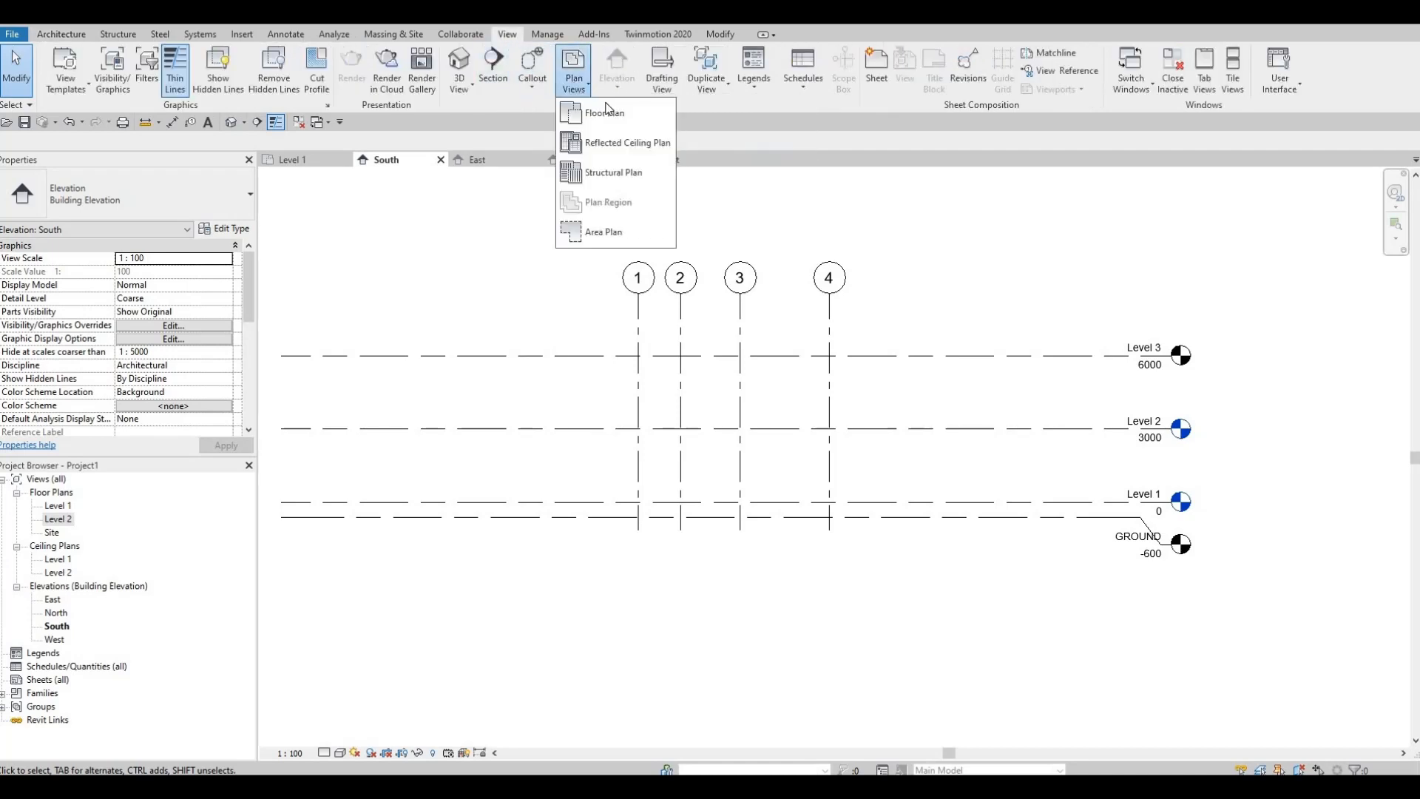
{"action": "left_click", "coordinate": [607, 114]}
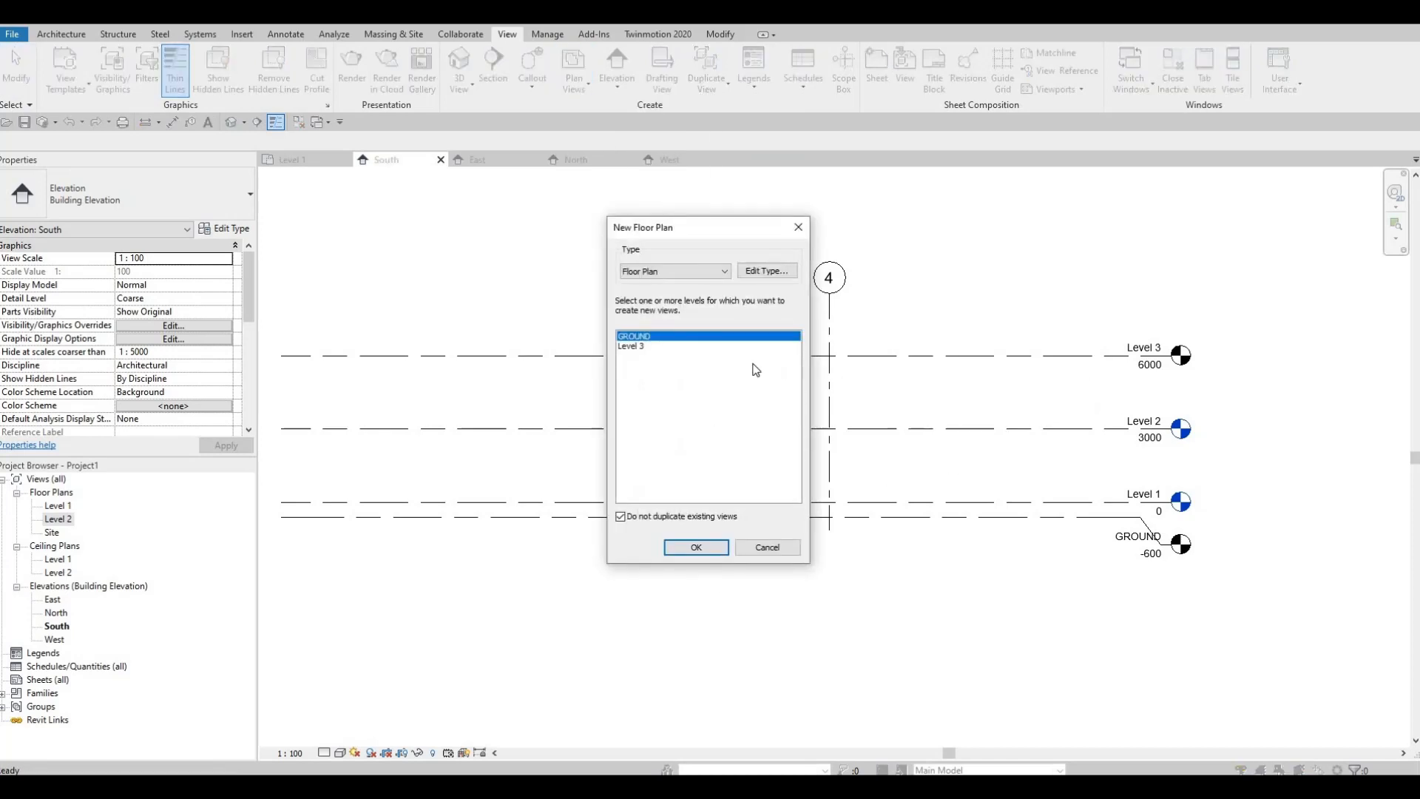
{"action": "left_click", "coordinate": [633, 346], "text": "ctrl"}
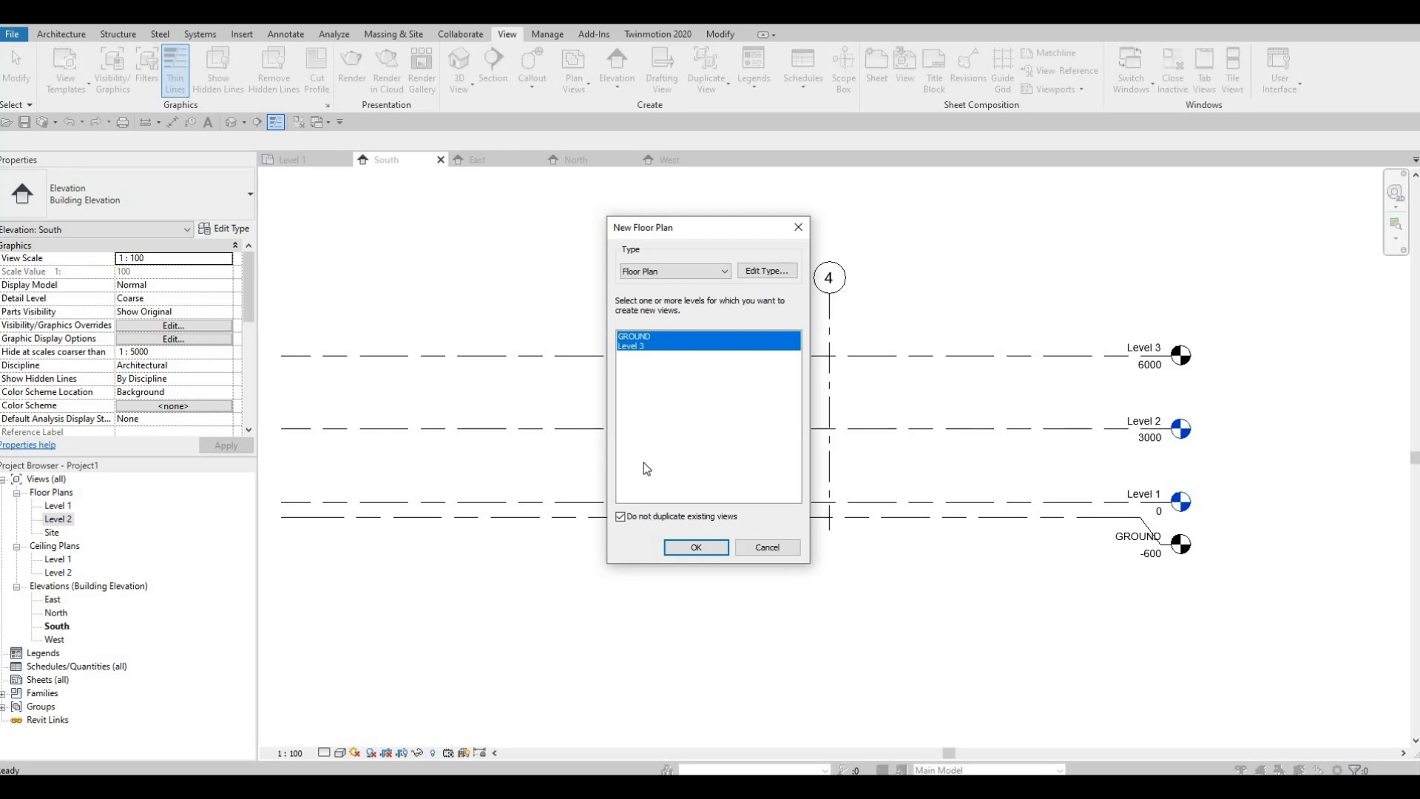
{"action": "left_click", "coordinate": [648, 338]}
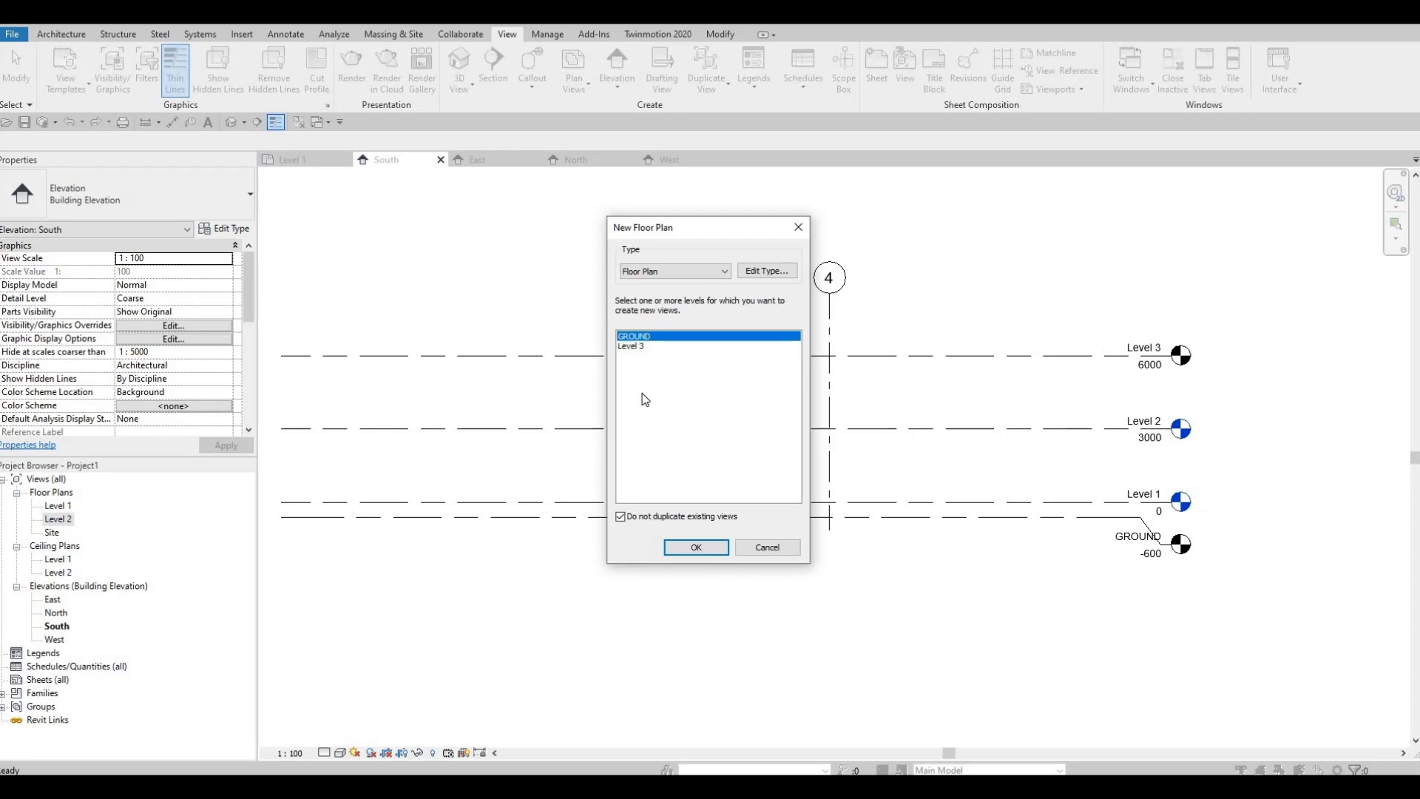
{"action": "left_click", "coordinate": [651, 346], "text": "ctrl"}
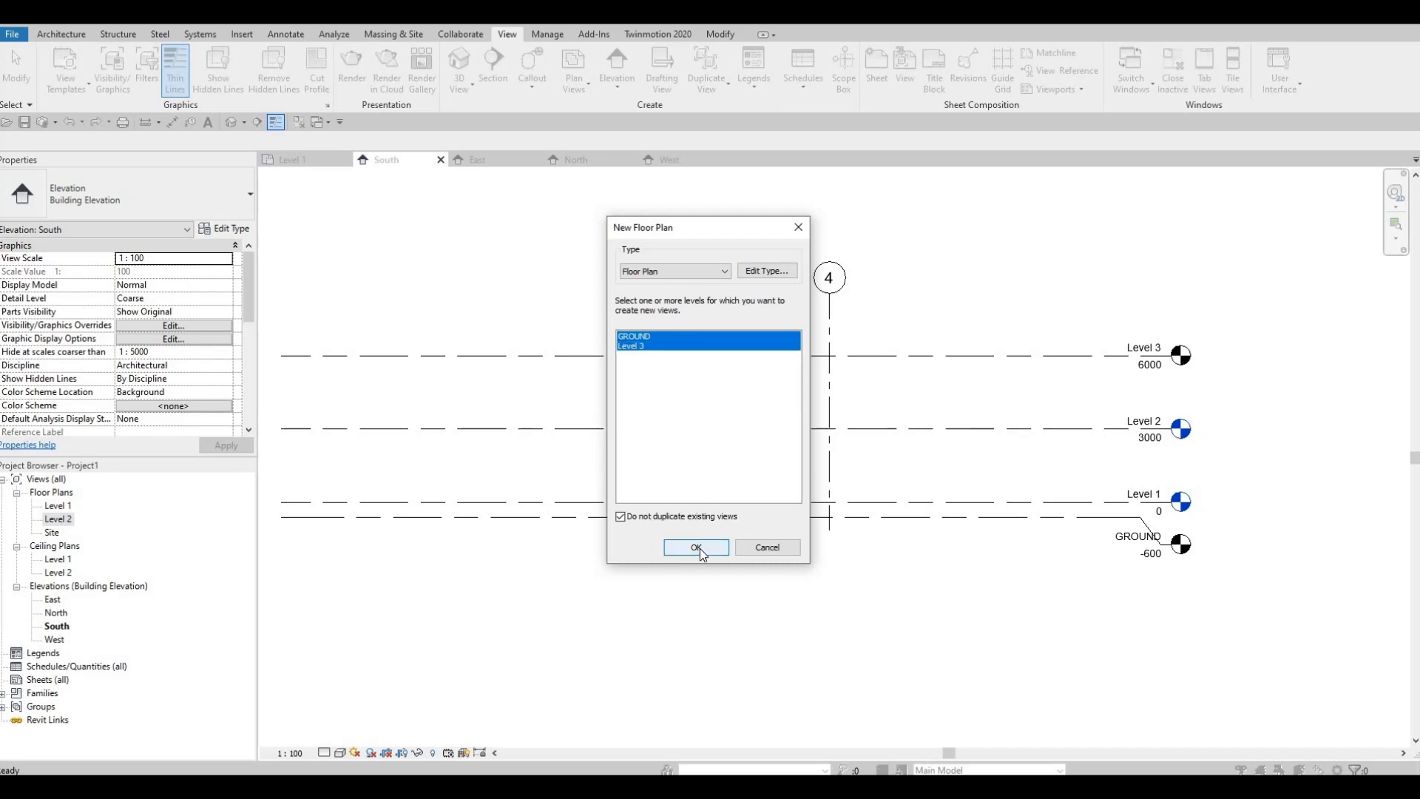
{"action": "left_click", "coordinate": [697, 548]}
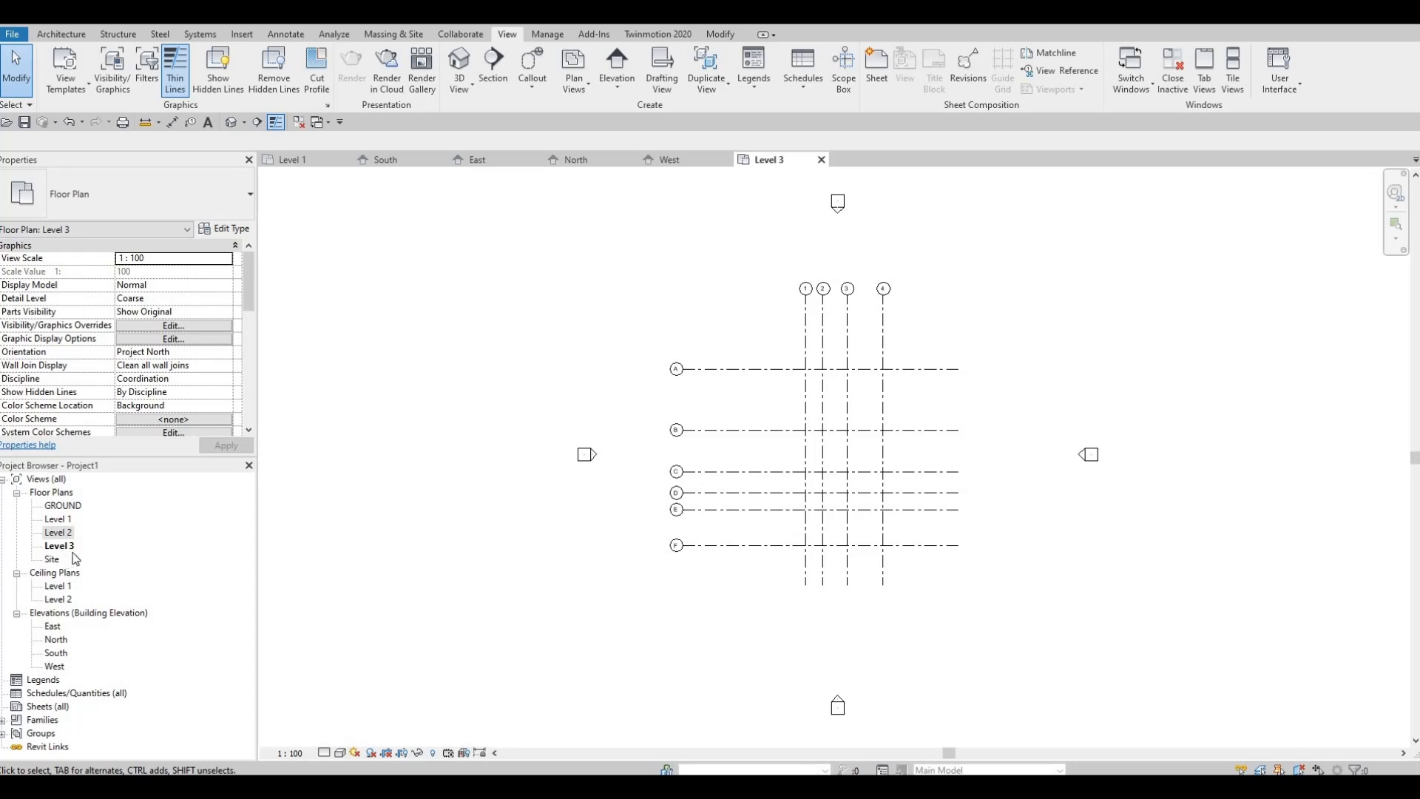
Step: Inspect the grids in the Level 3 plan, return to the Level 1 floor plan and close all inactive views
{"action": "middle_click_drag", "start_coordinate": [763, 287], "coordinate": [707, 309]}
{"action": "scroll", "coordinate": [732, 284], "scroll_direction": "up", "scroll_amount": 1}
{"action": "left_click", "coordinate": [298, 161]}
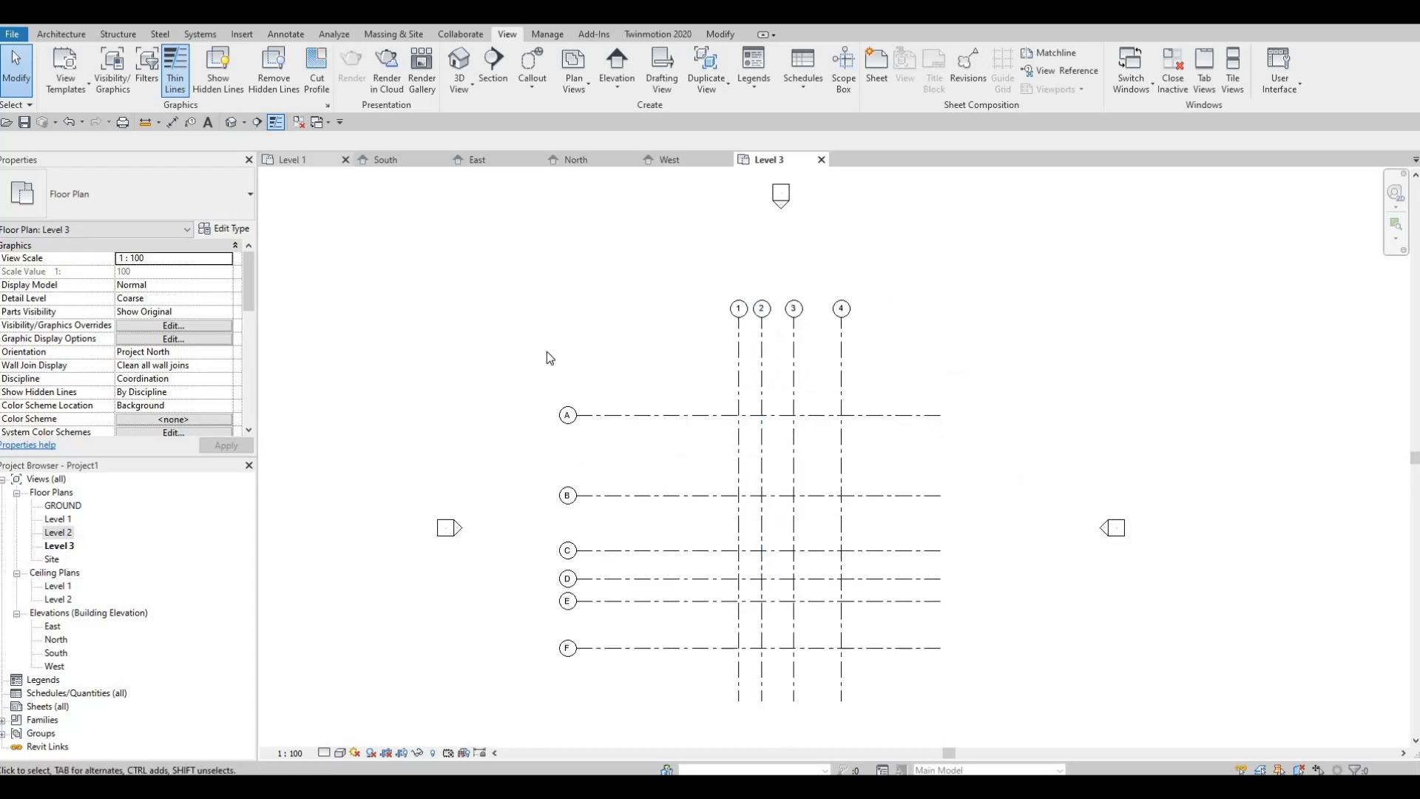
{"action": "scroll", "coordinate": [644, 337], "scroll_direction": "down", "scroll_amount": 1}
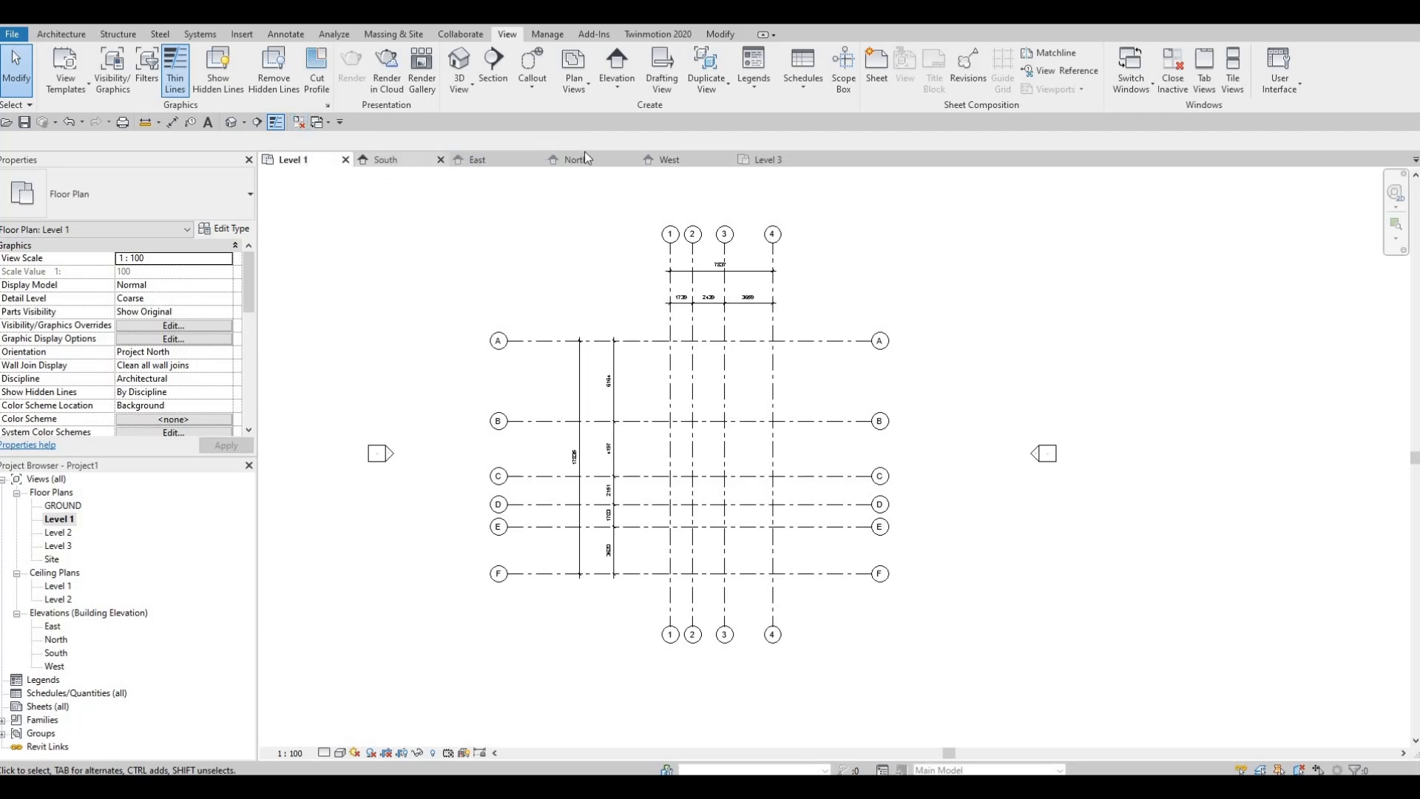
{"action": "left_click", "coordinate": [300, 123]}
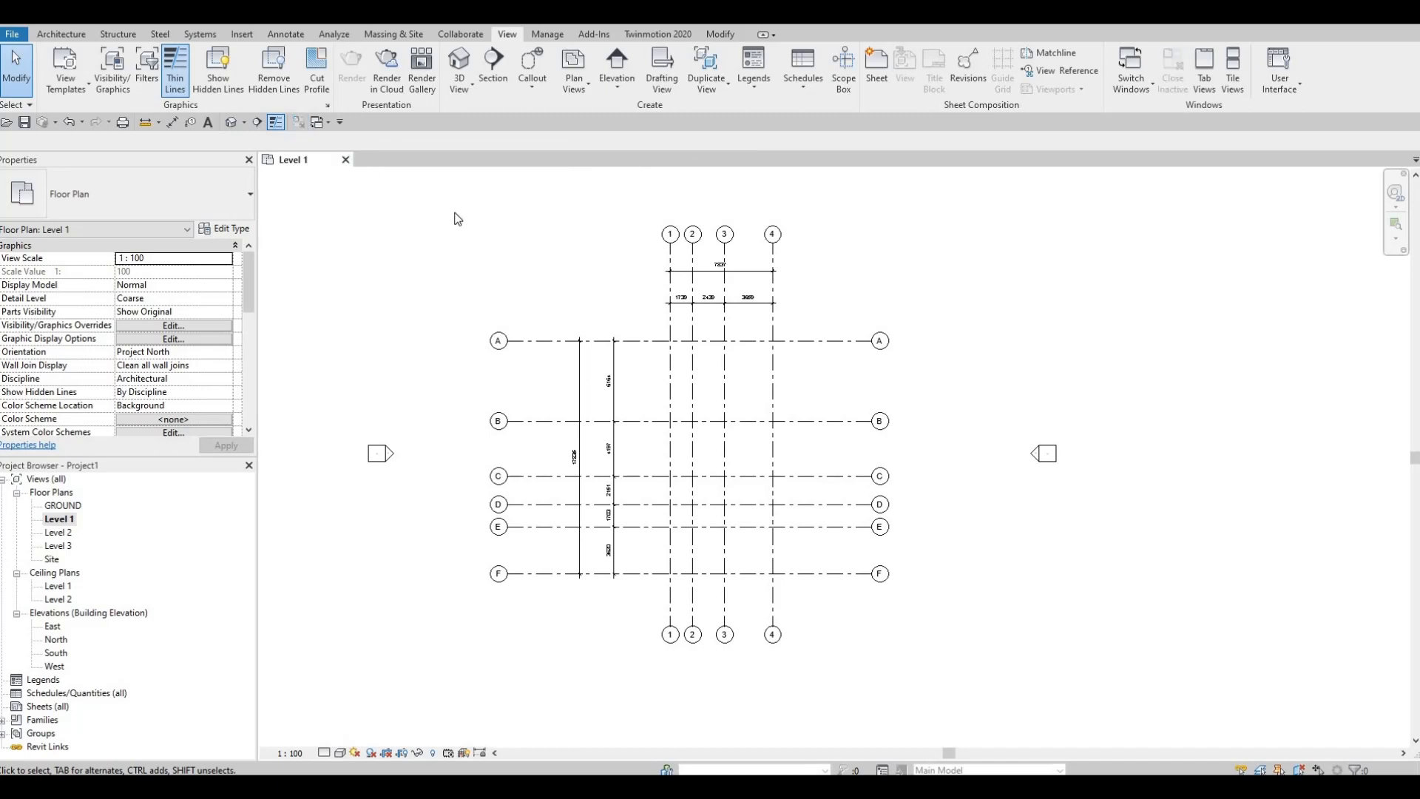
{"action": "middle_click_drag", "start_coordinate": [734, 361], "coordinate": [733, 364]}
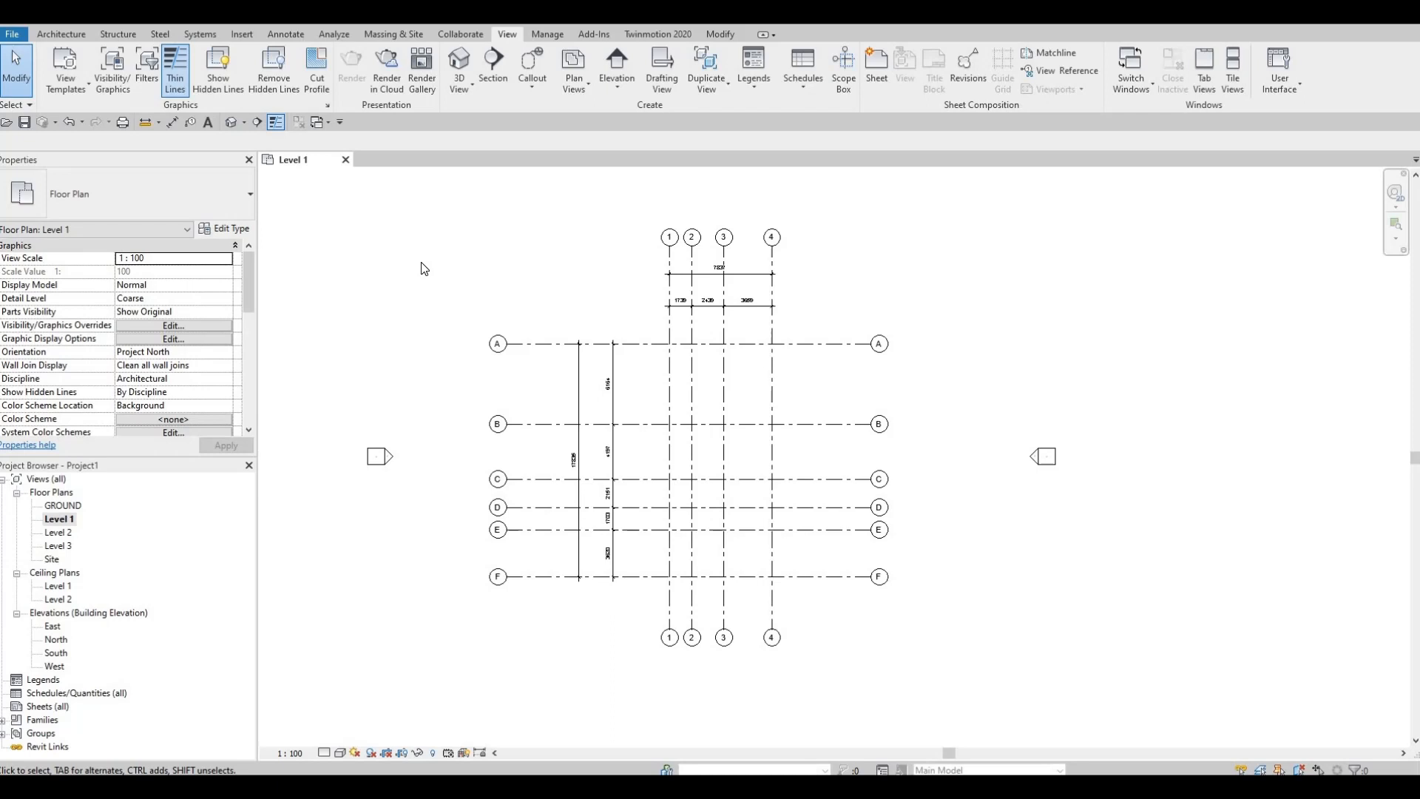
Step: Begin saving the project in the Revit File folder with the file name HOUSE 1
{"action": "left_click", "coordinate": [24, 123]}
{"action": "key", "text": "F1"}
{"action": "key", "text": "F1"}
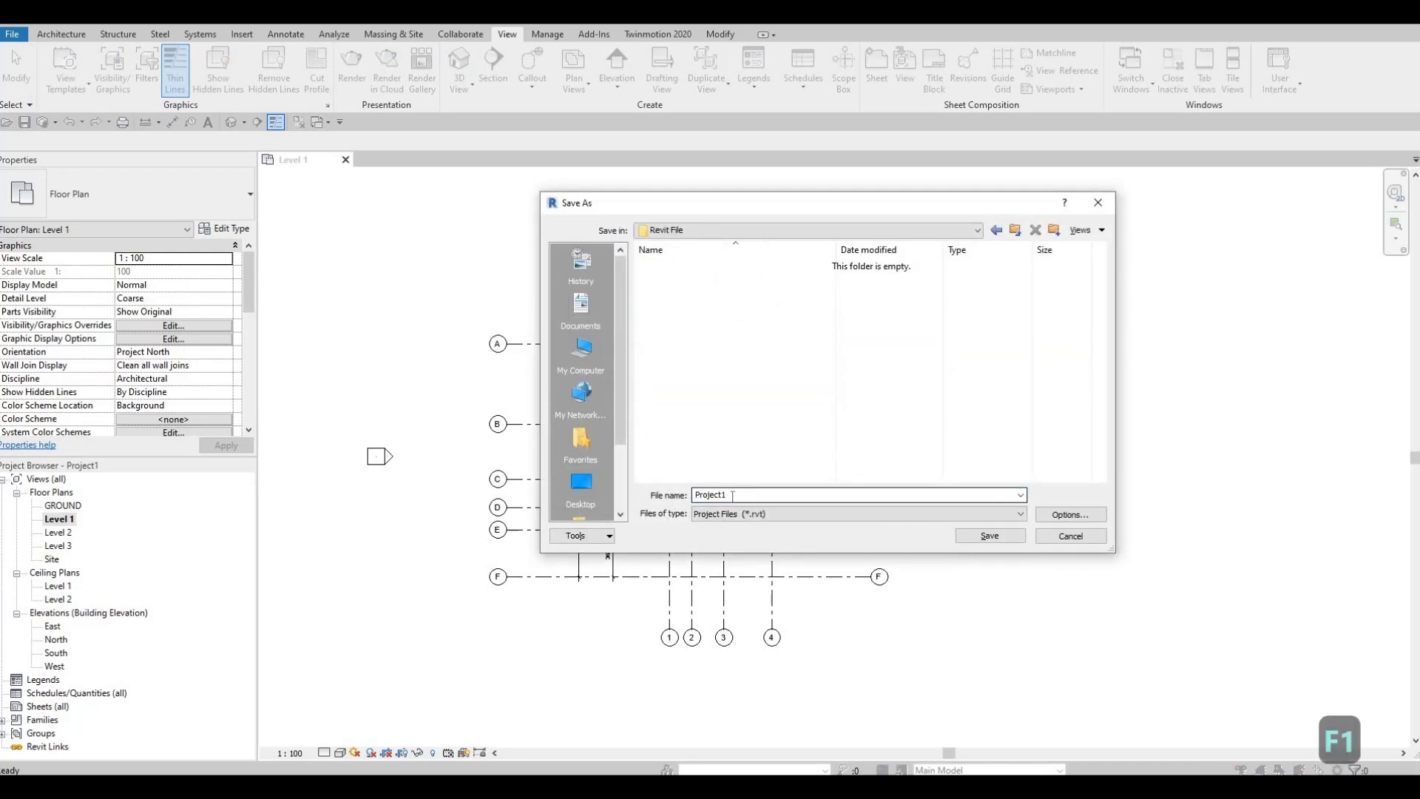
{"action": "left_click_drag", "start_coordinate": [737, 494], "coordinate": [652, 494]}
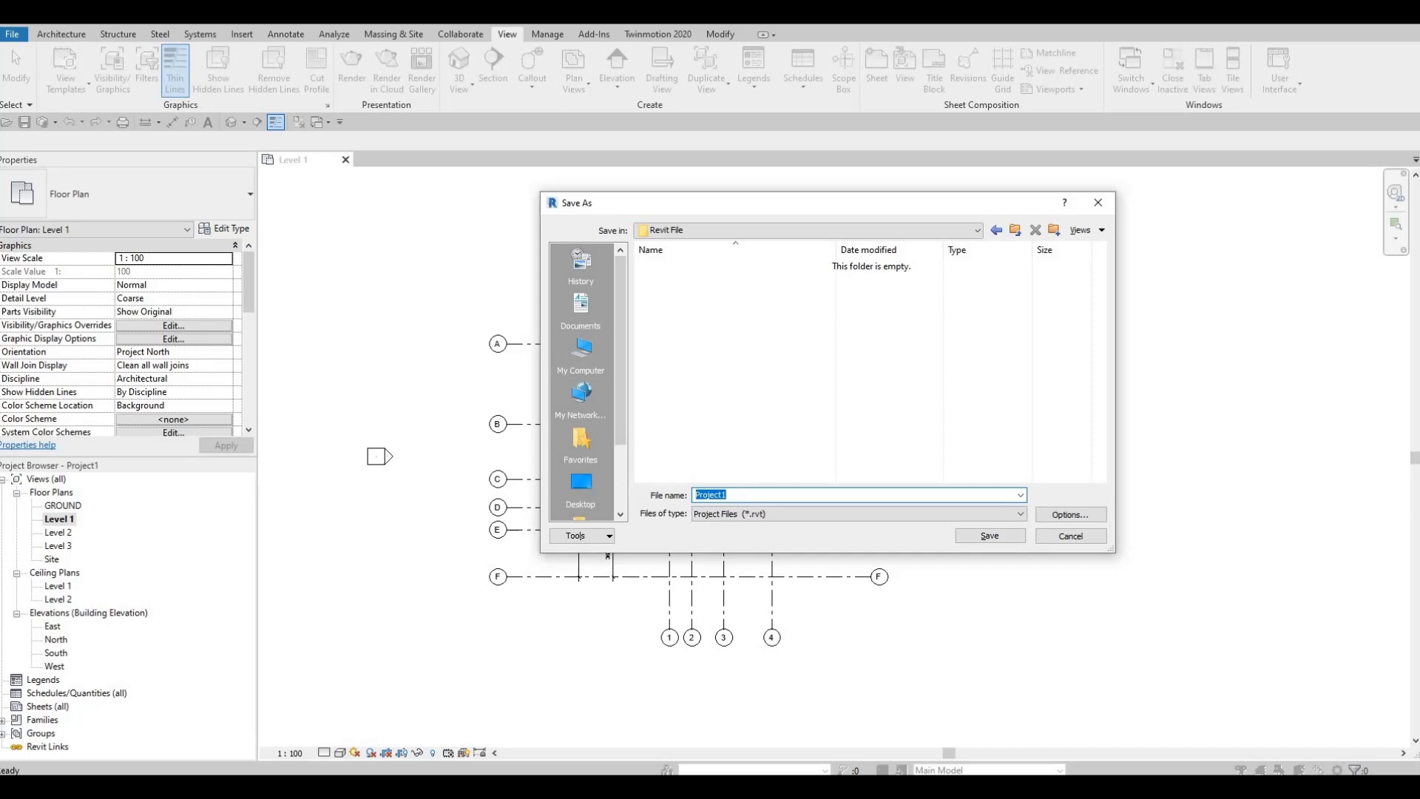
{"action": "type", "text": "HOUSE 1"}
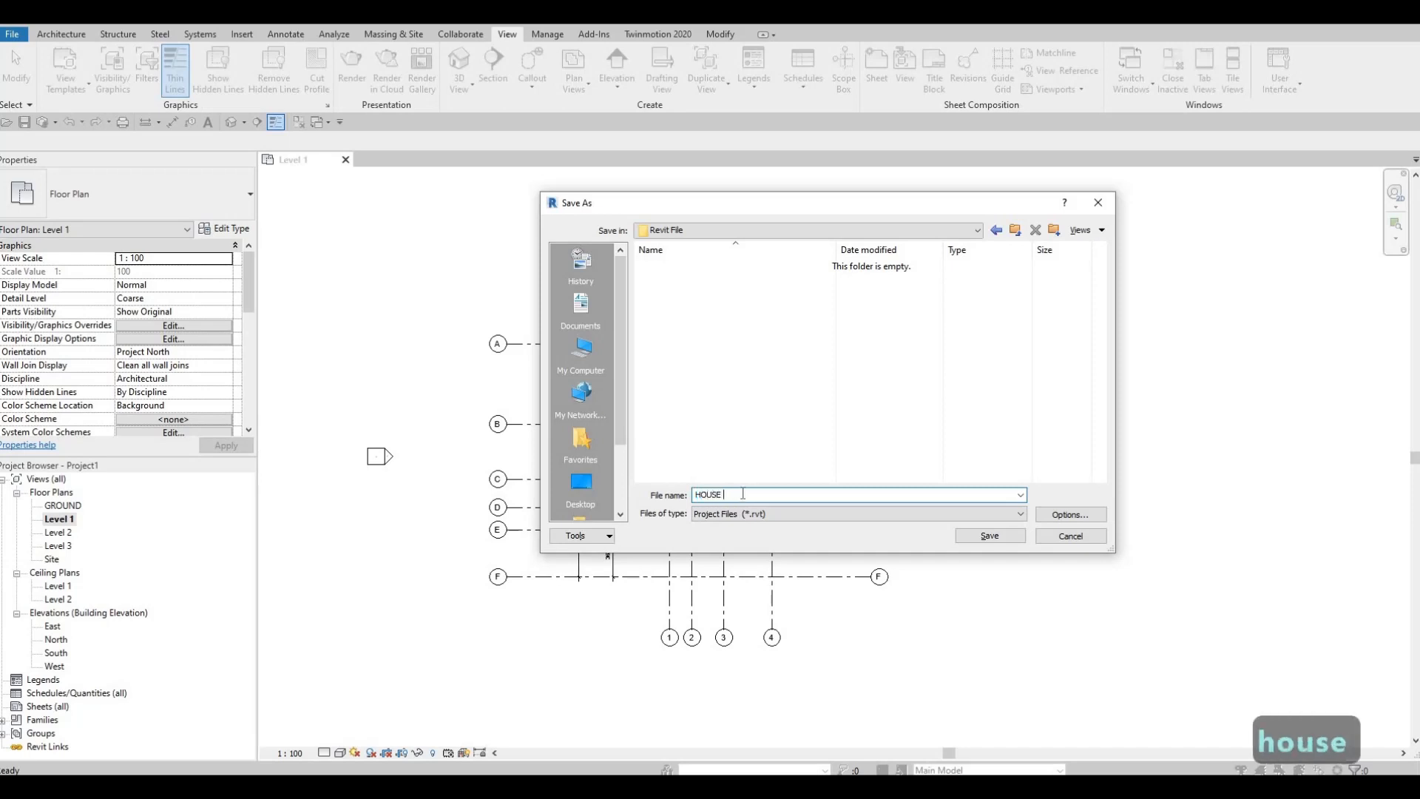
Step: Set the maximum backups to 5 in the file save options and save the project
{"action": "left_click", "coordinate": [1060, 518]}
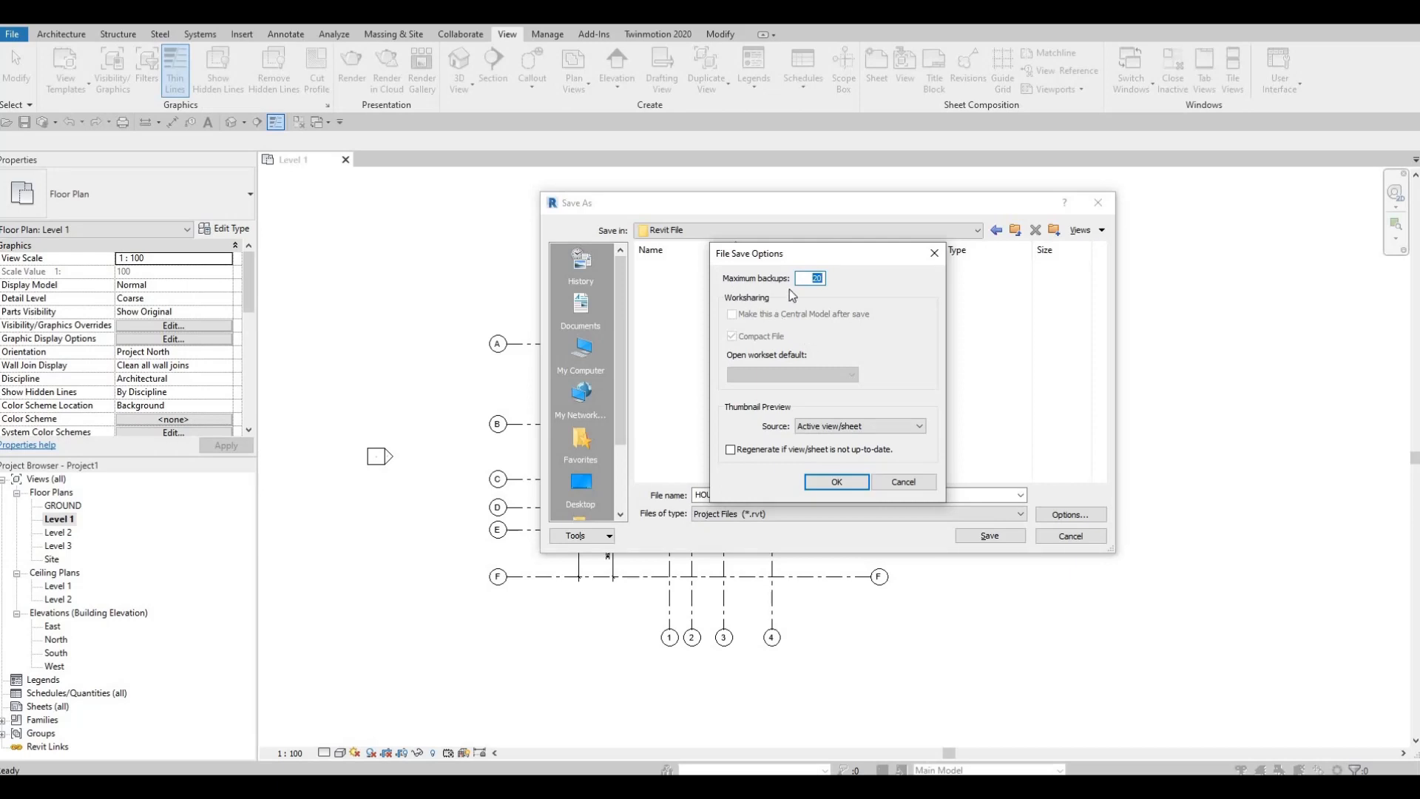
{"action": "key", "text": "F1"}
{"action": "type", "text": "5"}
{"action": "left_click", "coordinate": [836, 482]}
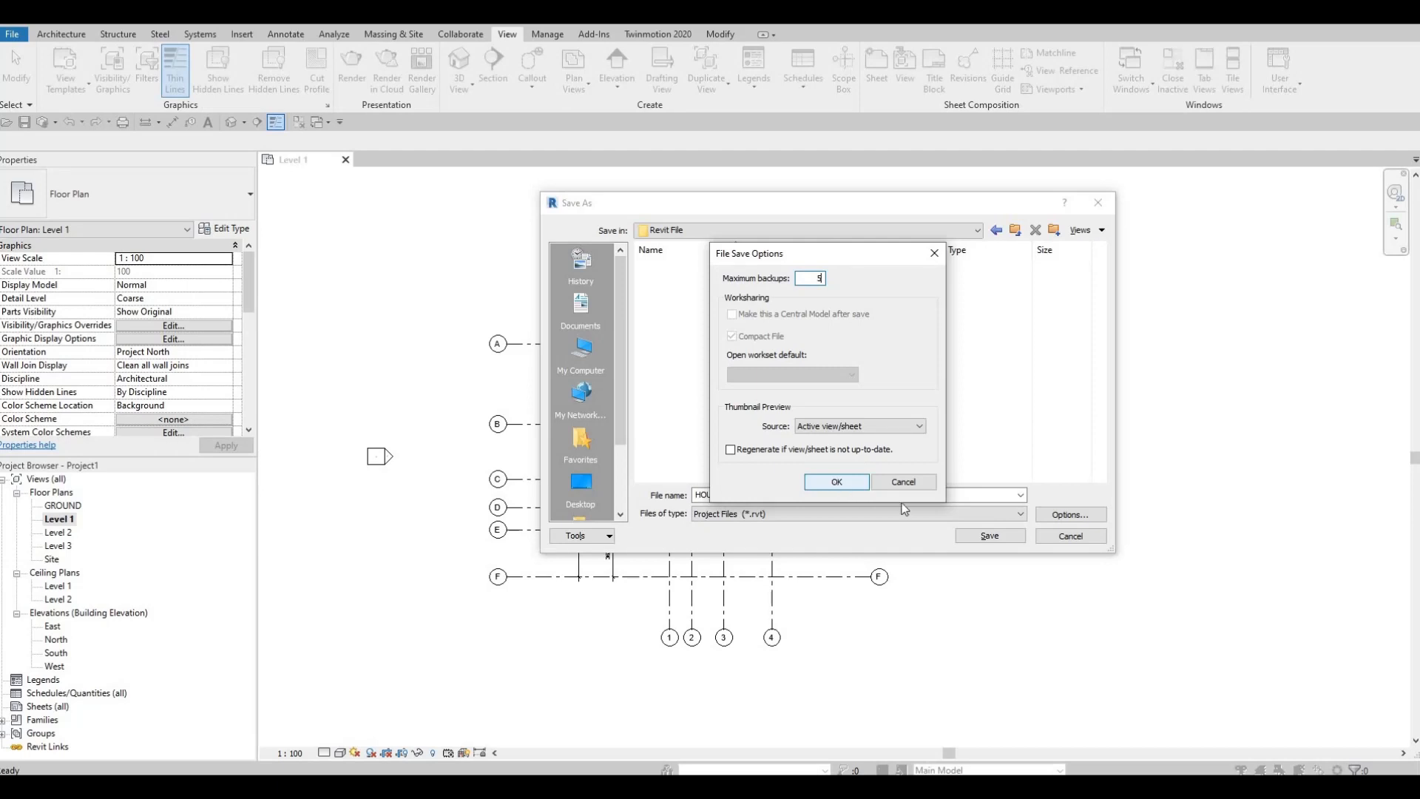
{"action": "left_click", "coordinate": [985, 538]}
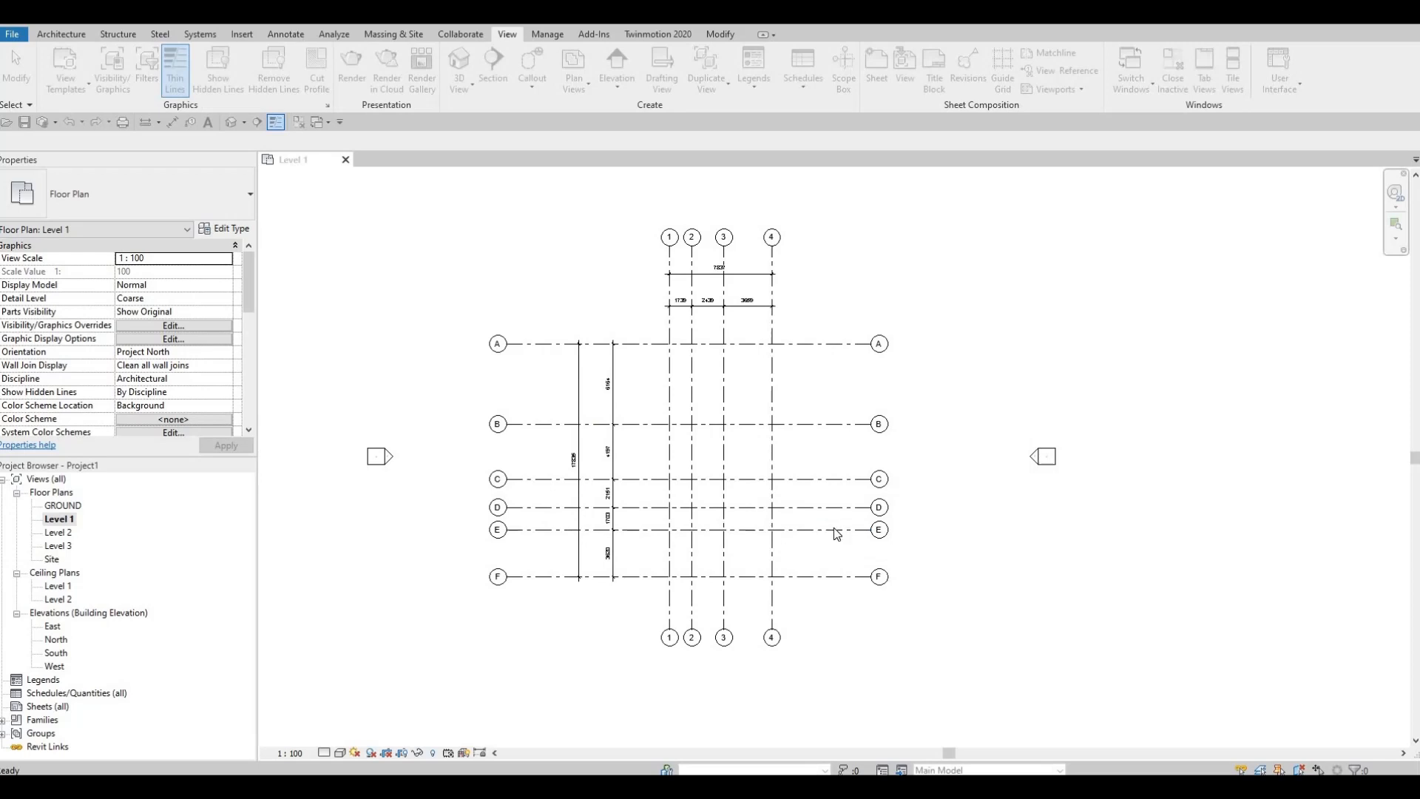
Step: Start an architectural wall in the Level 1 plan using the Basic Wall type Exterior - Brick on CMU
{"action": "middle_click_drag", "start_coordinate": [811, 500], "coordinate": [868, 487]}
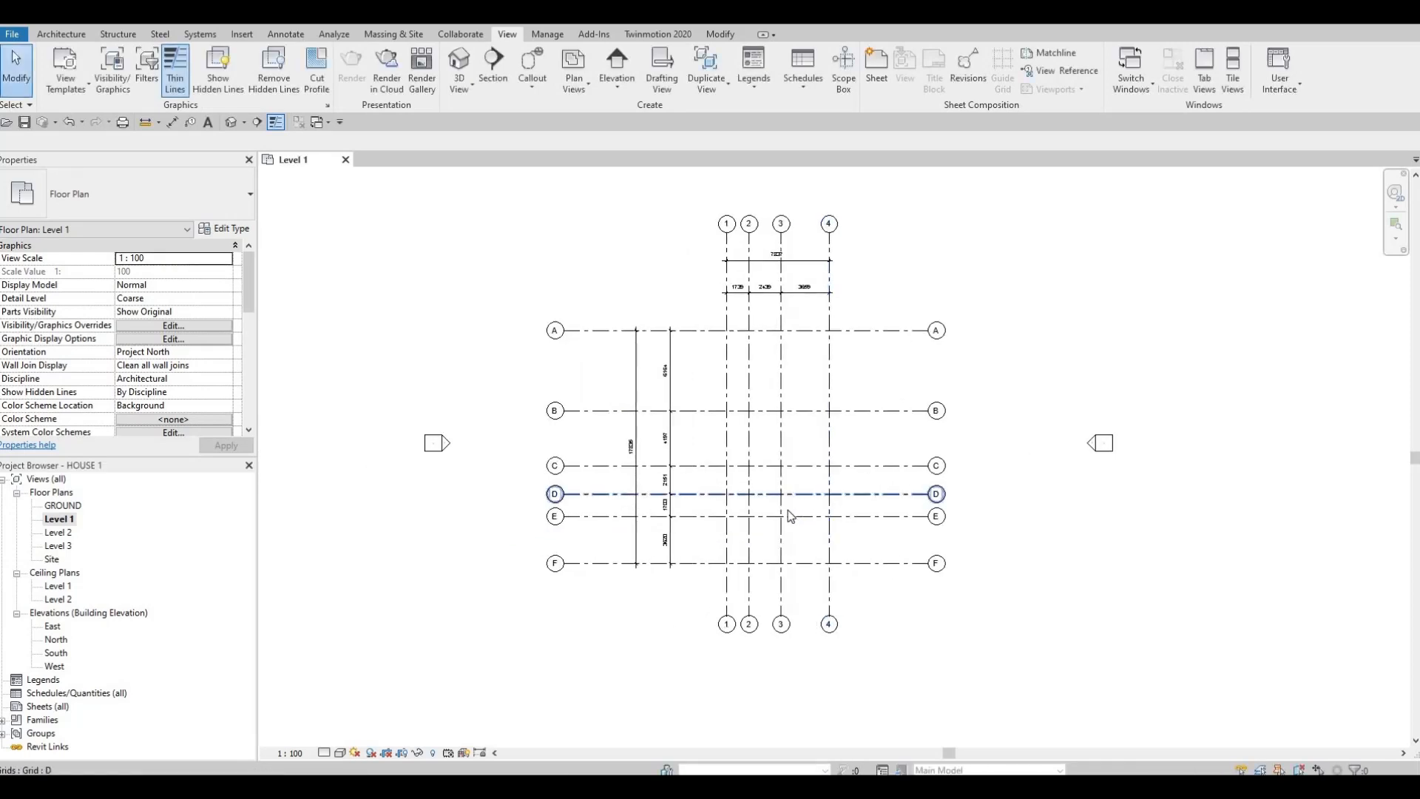
{"action": "middle_click_drag", "start_coordinate": [788, 509], "coordinate": [801, 508]}
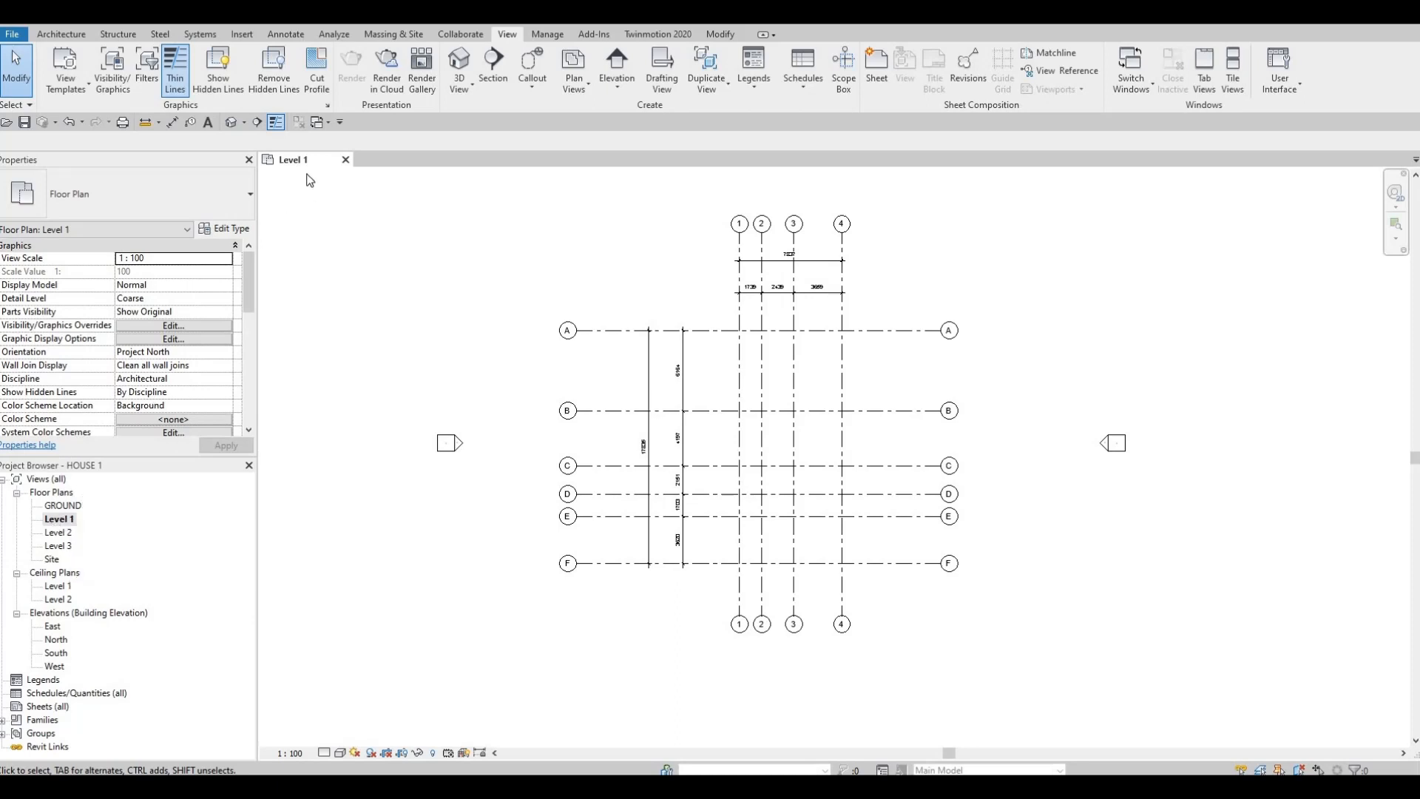
{"action": "left_click", "coordinate": [69, 36]}
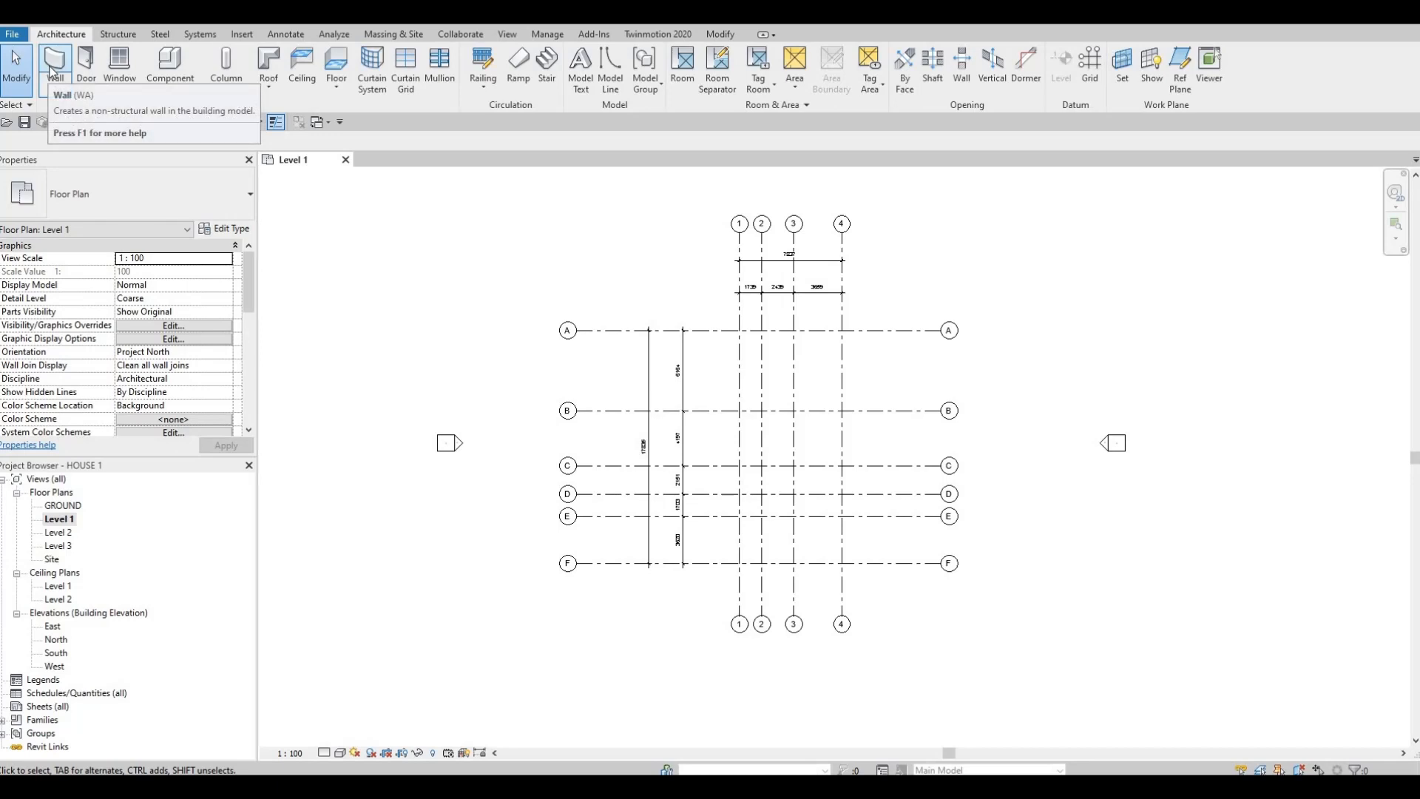
{"action": "left_click", "coordinate": [53, 68]}
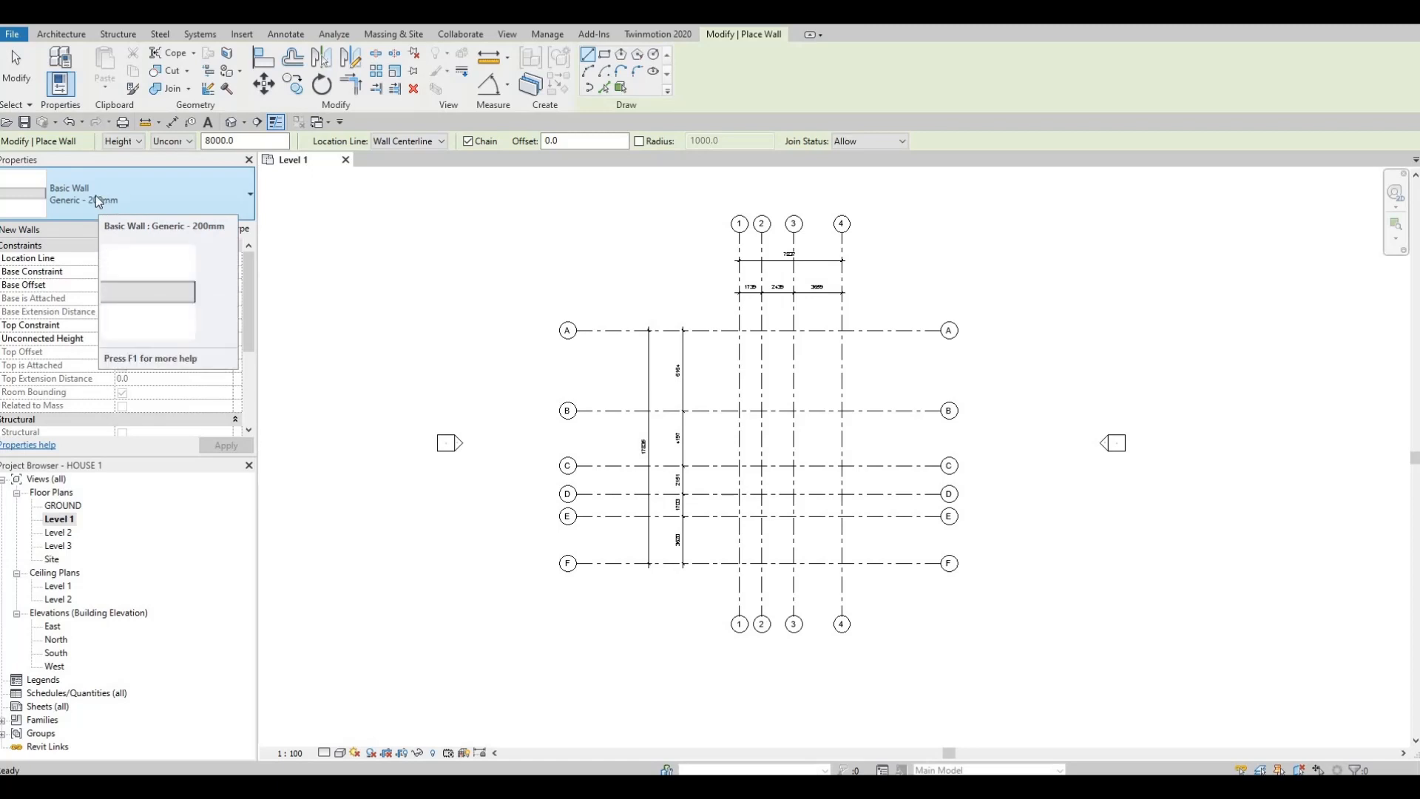
{"action": "left_click", "coordinate": [140, 194]}
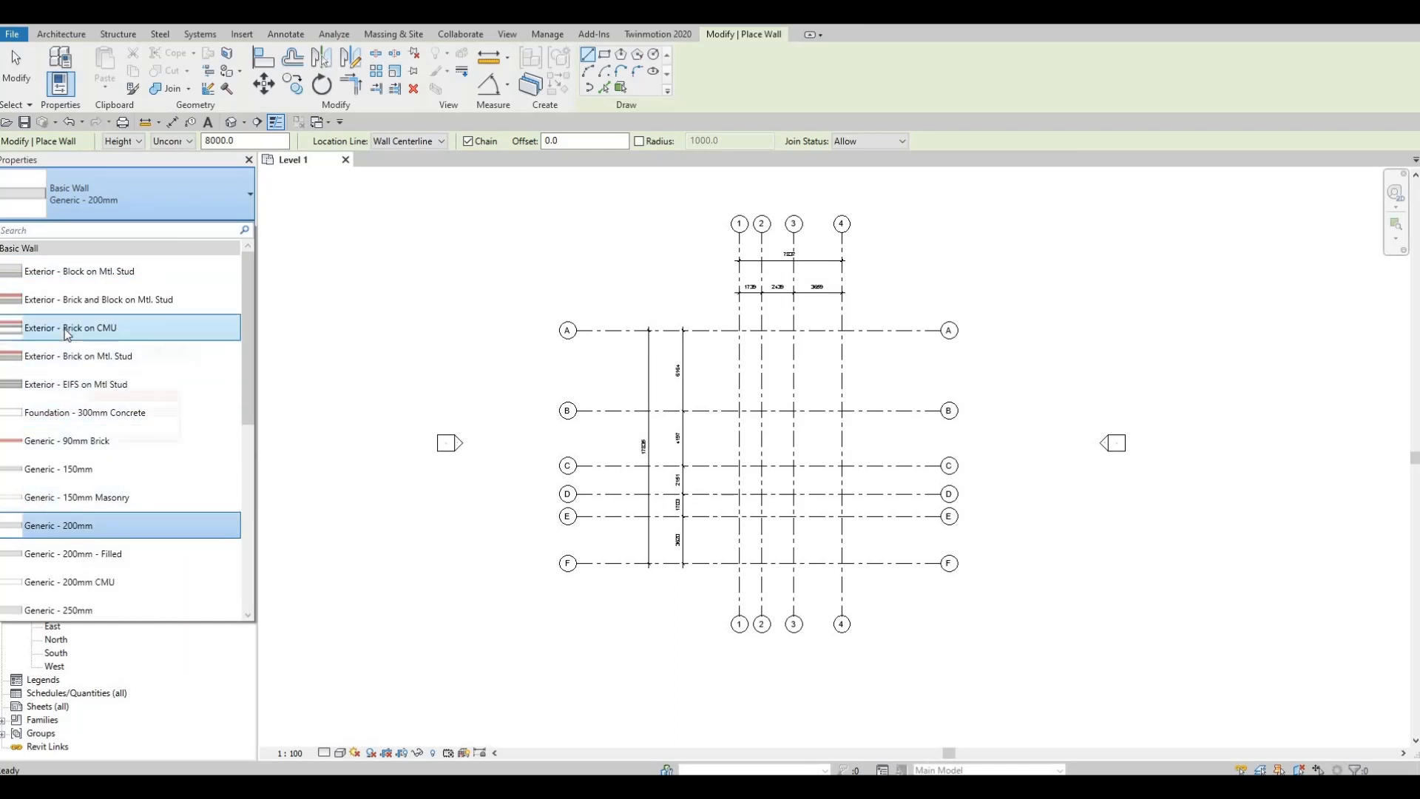
{"action": "mouse_move", "coordinate": [66, 334]}
{"action": "left_click", "coordinate": [59, 332]}
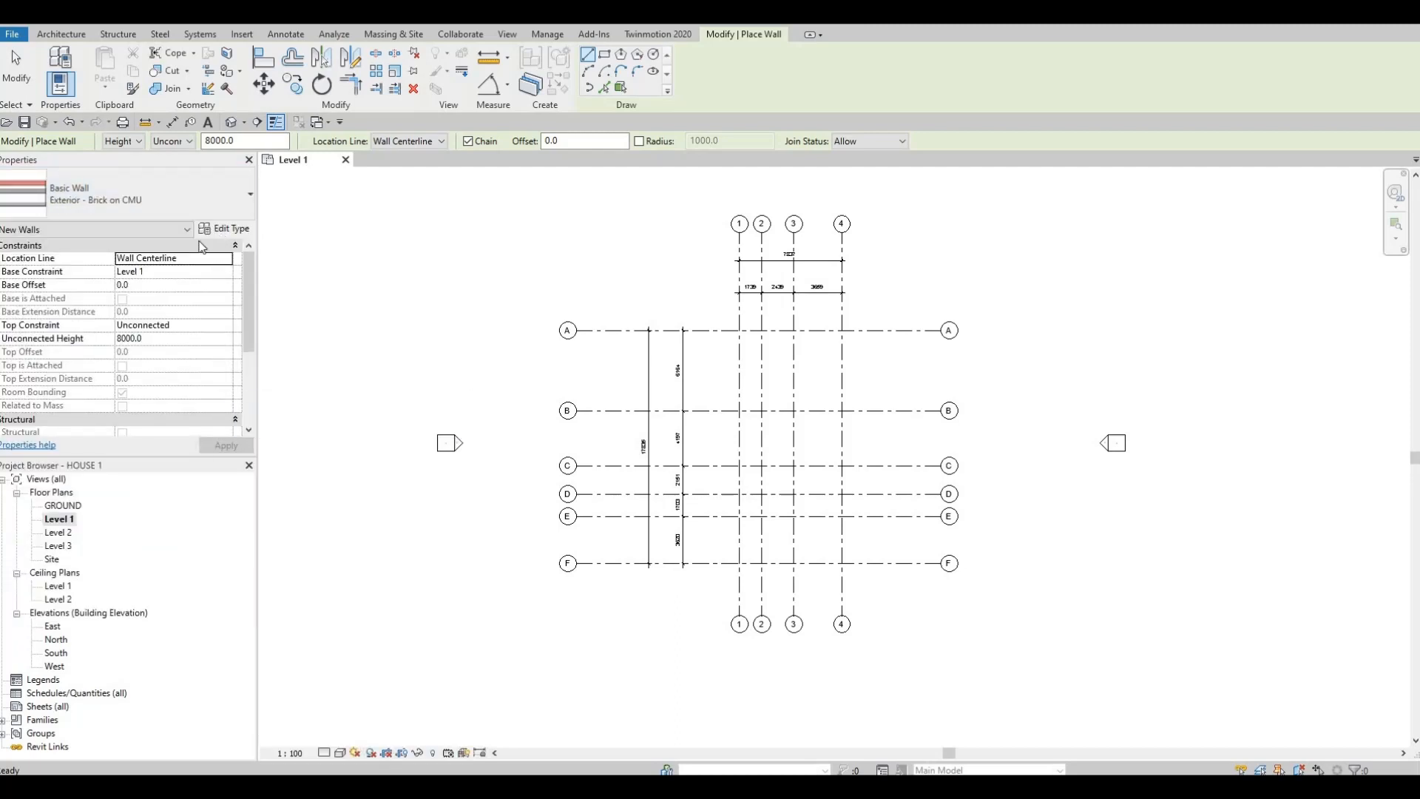
Step: Duplicate the Exterior - Brick on CMU wall type under the name EXTERIOR WALL 1
{"action": "left_click", "coordinate": [222, 230]}
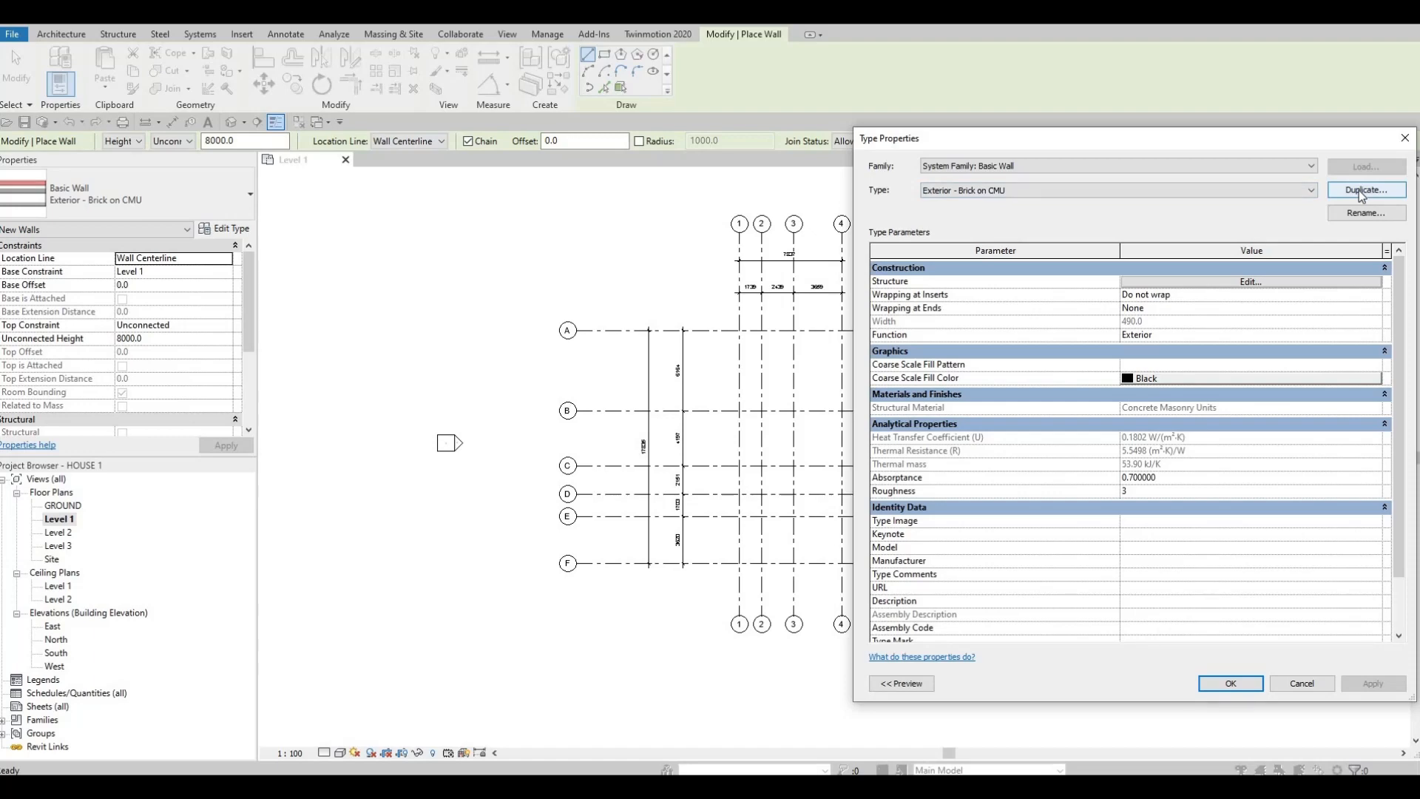
{"action": "key", "text": "F1"}
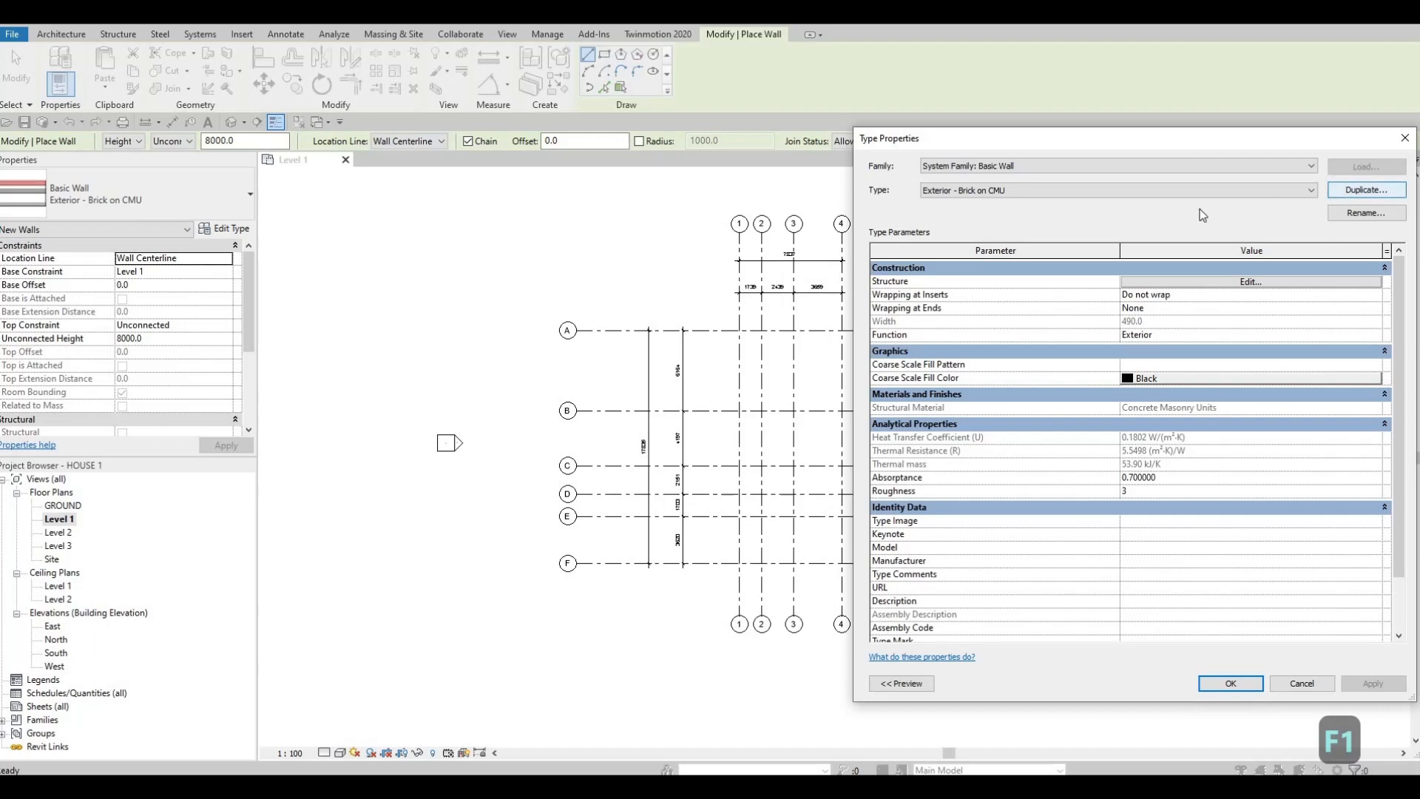
{"action": "left_click", "coordinate": [1350, 193]}
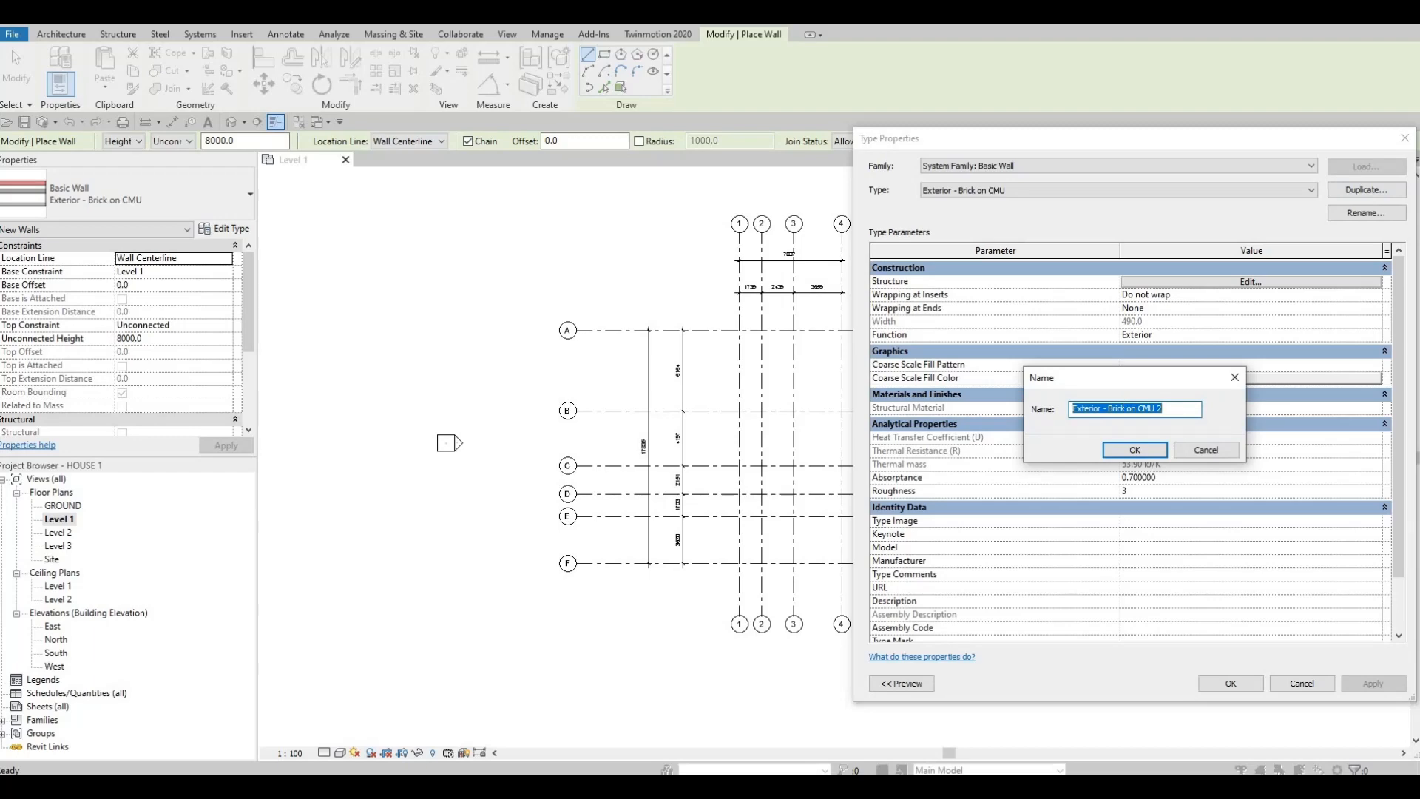
{"action": "type", "text": "EXTER"}
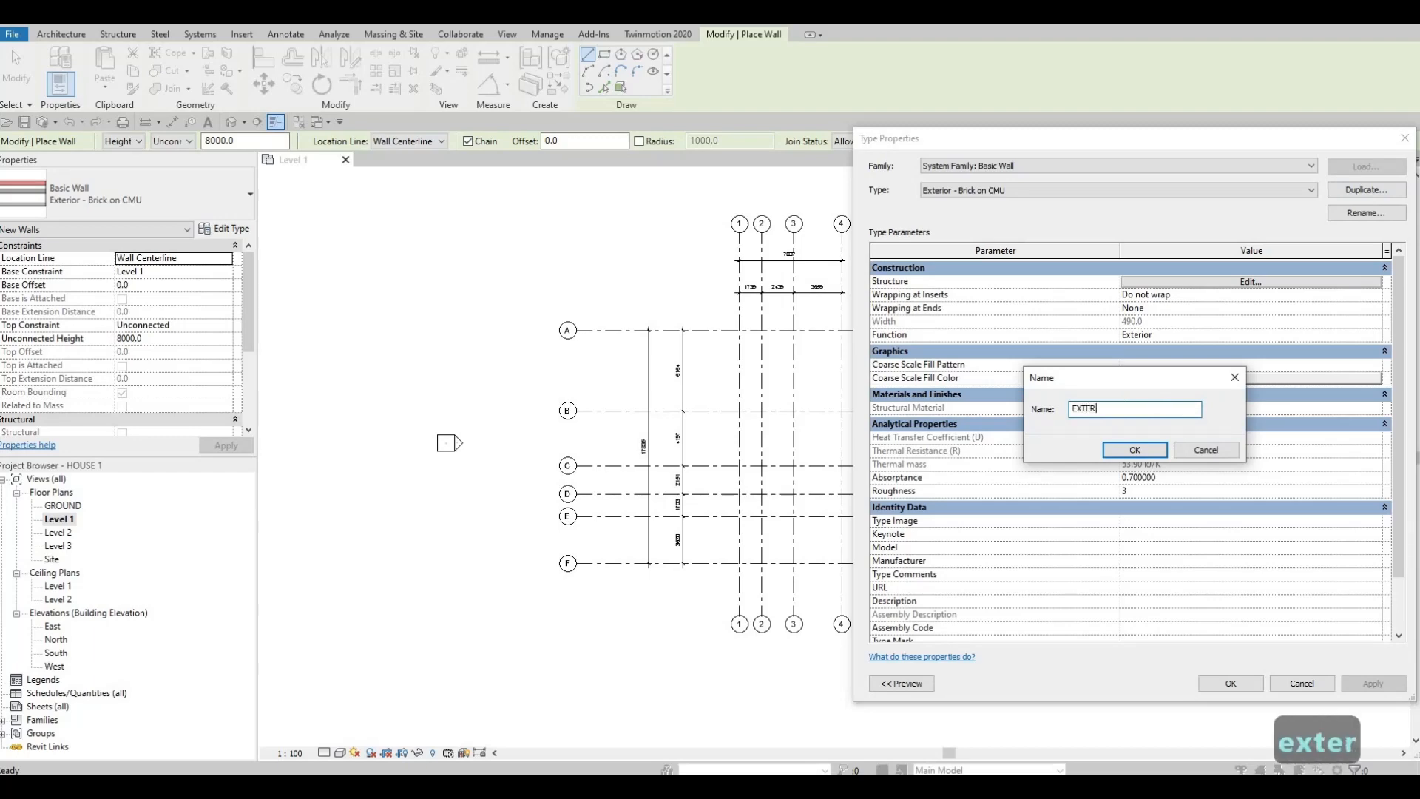
{"action": "type", "text": "IOR W"}
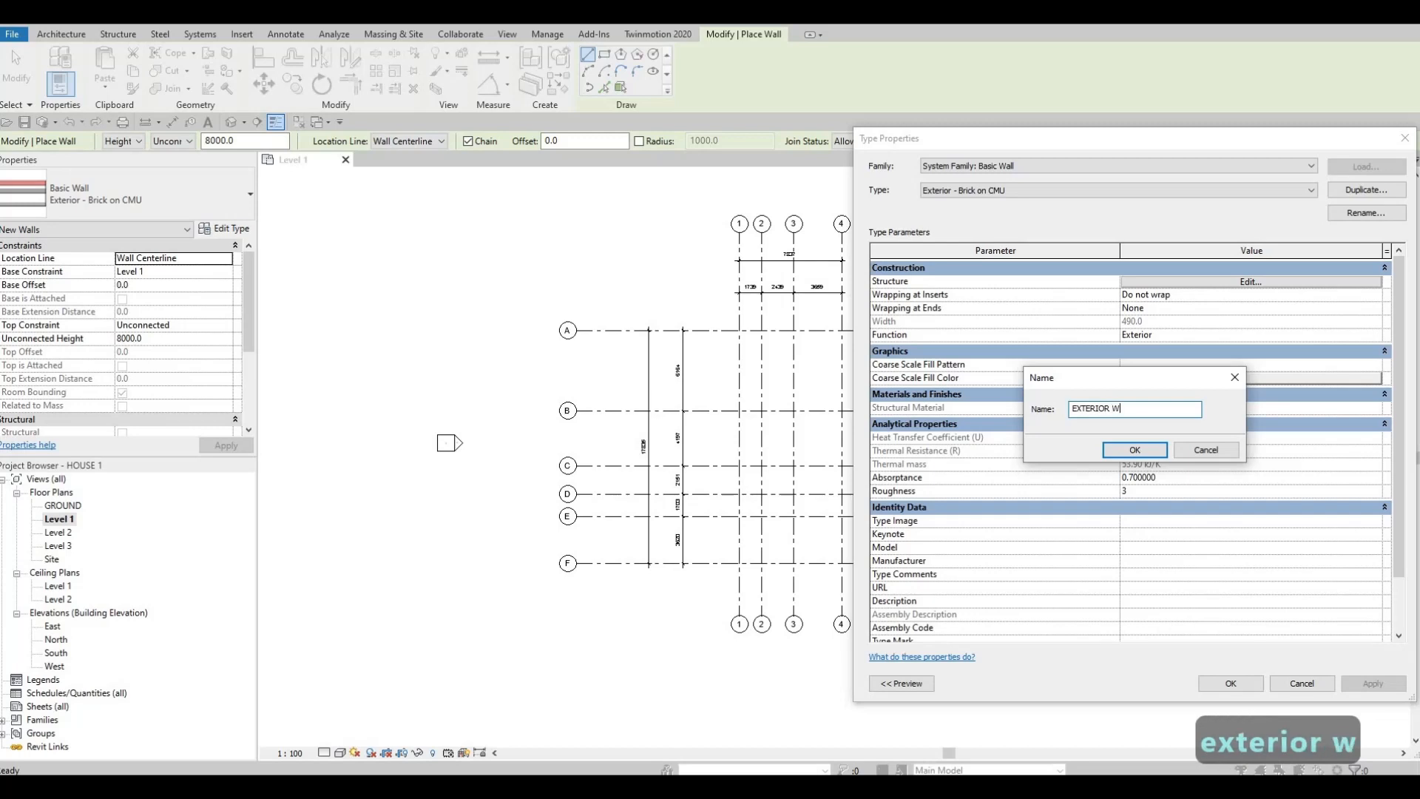
{"action": "type", "text": "ALL 1"}
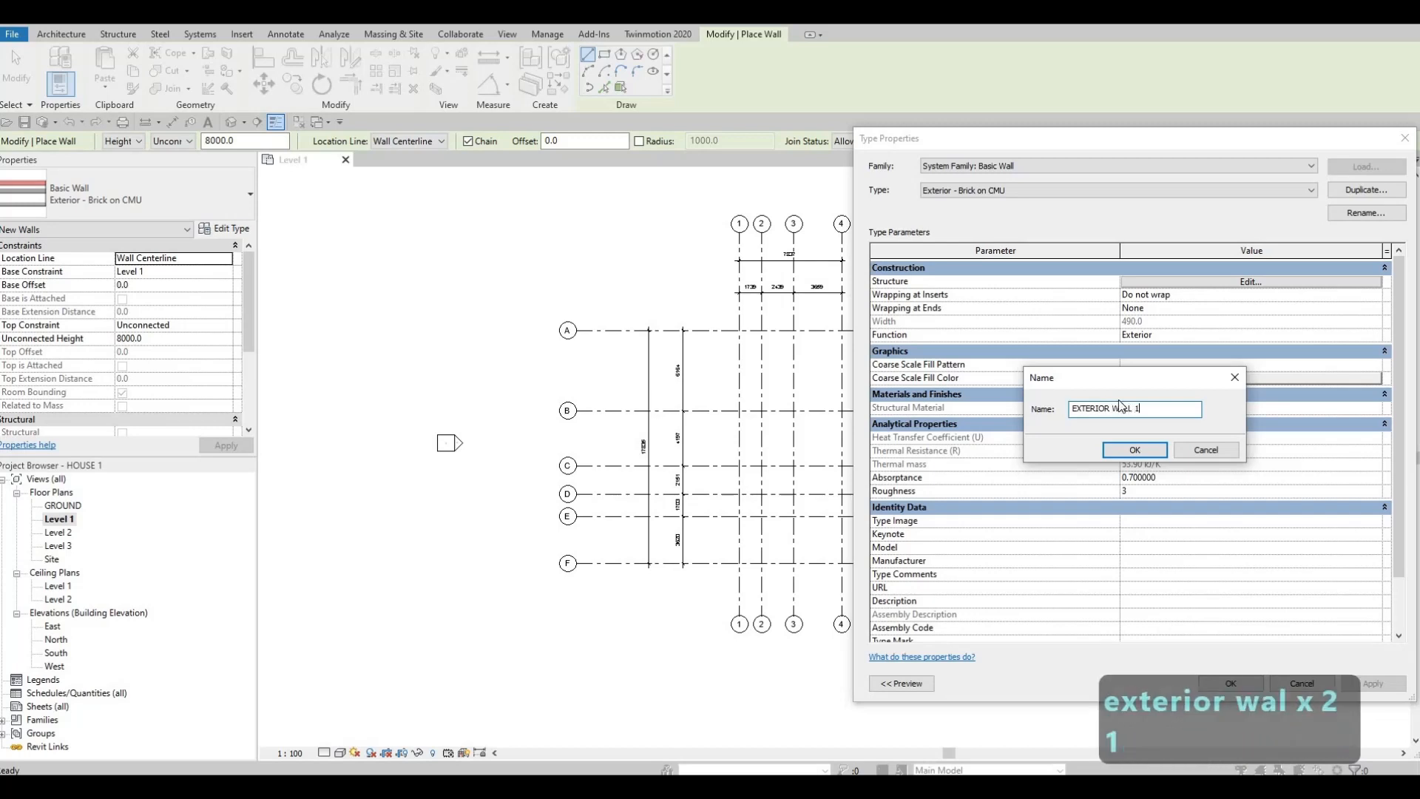
{"action": "left_click", "coordinate": [1132, 450]}
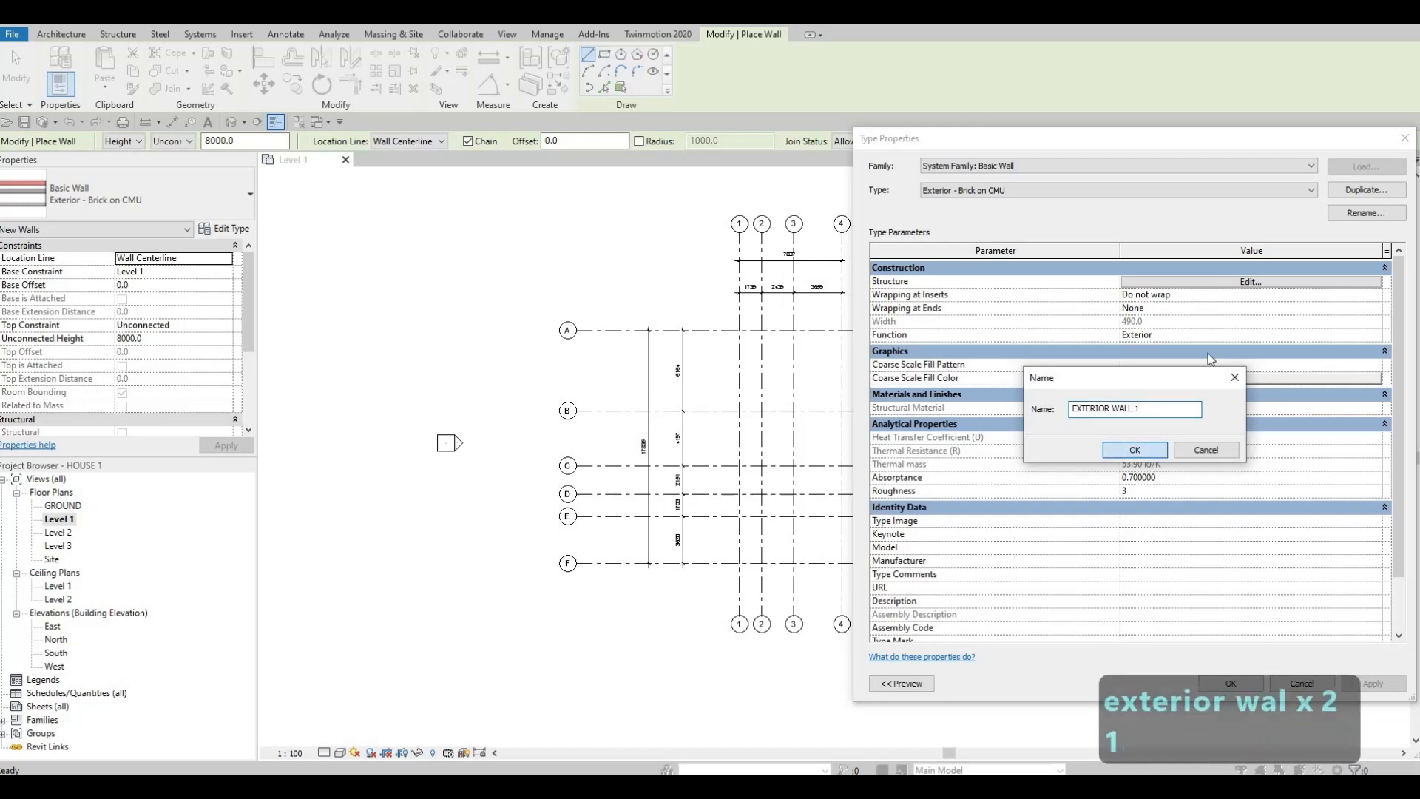
Step: In the structure of EXTERIOR WALL 1, delete the four layers outside the core and the Metal Furring substrate layer
{"action": "left_click", "coordinate": [1217, 285]}
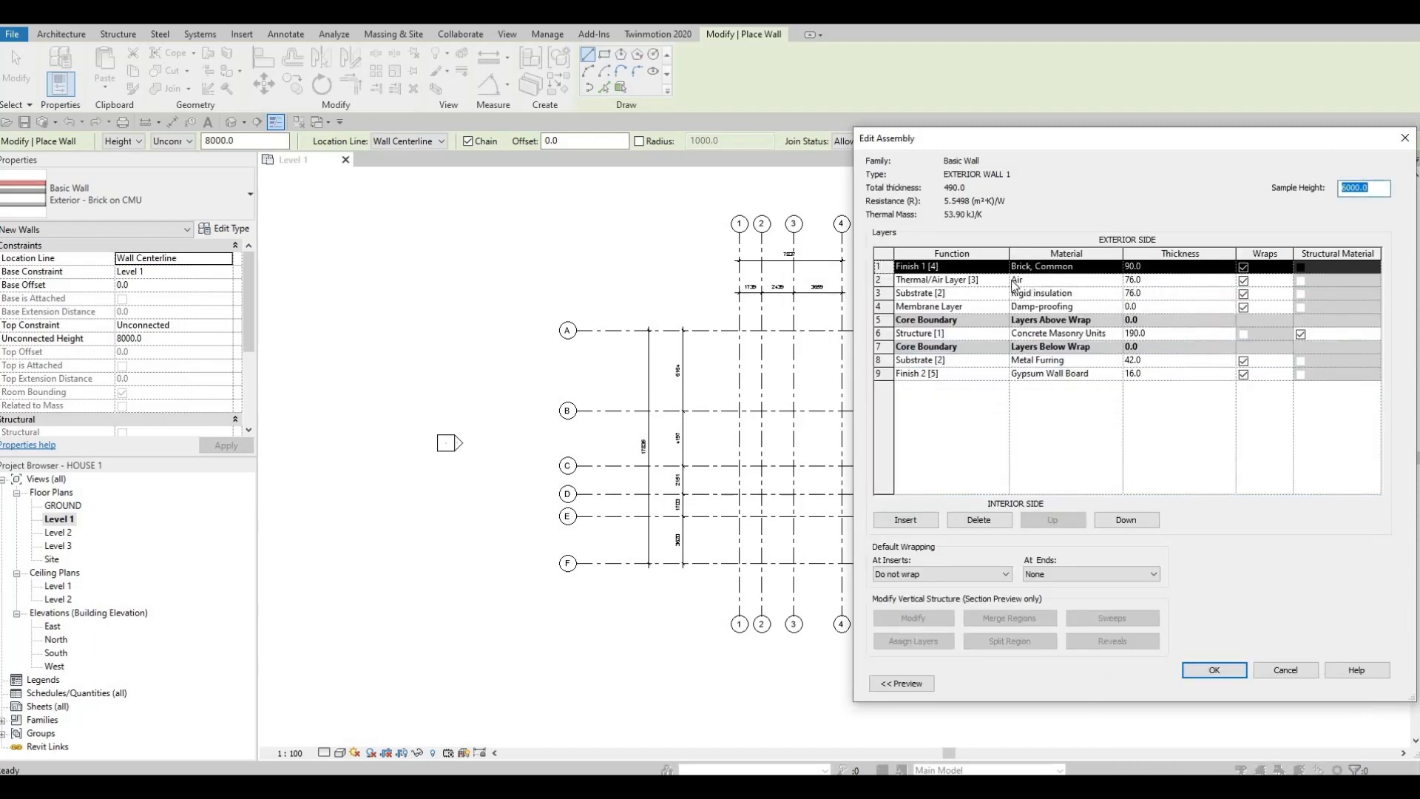
{"action": "left_click", "coordinate": [977, 520]}
{"action": "left_click", "coordinate": [977, 520]}
{"action": "left_click", "coordinate": [977, 520]}
{"action": "left_click", "coordinate": [977, 519]}
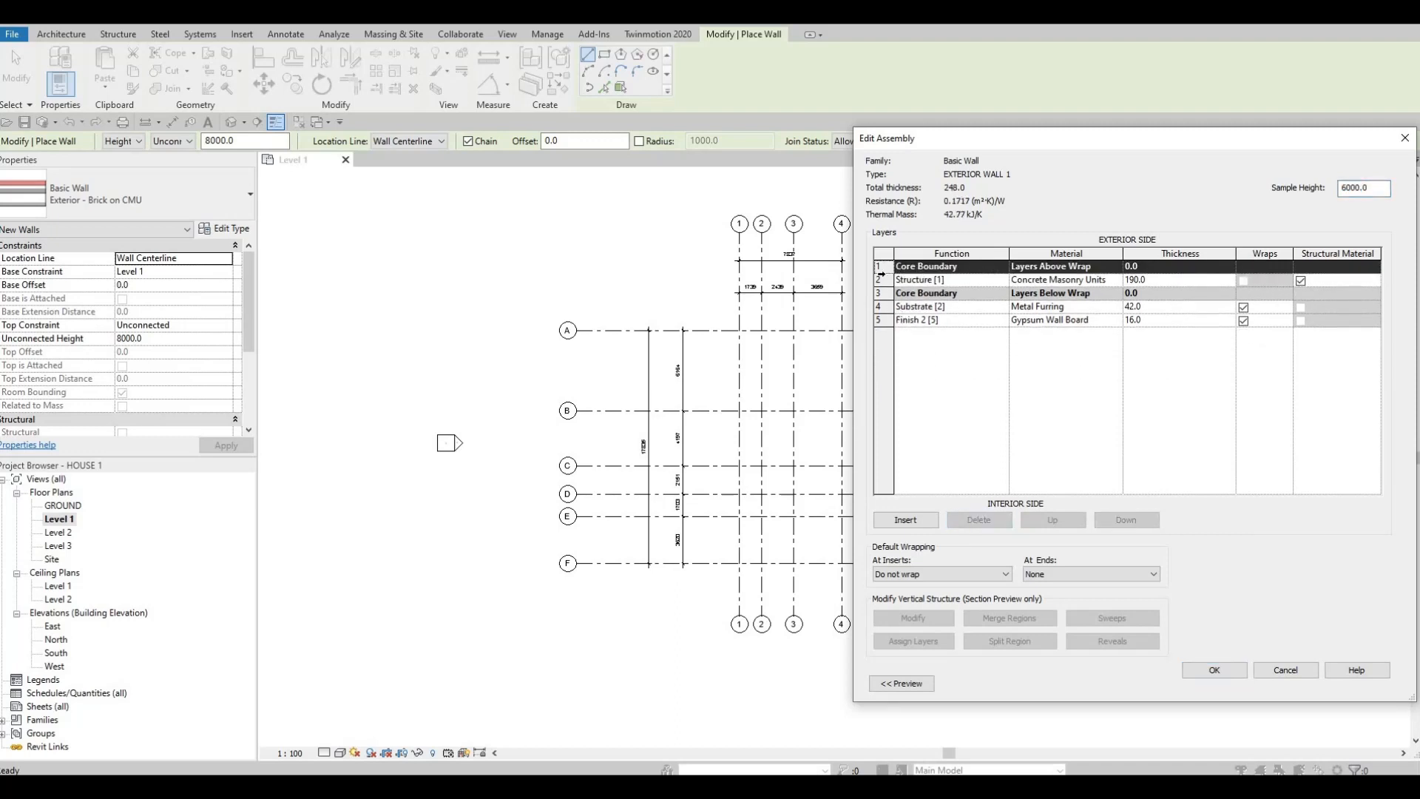
{"action": "left_click", "coordinate": [929, 306]}
{"action": "left_click", "coordinate": [973, 521]}
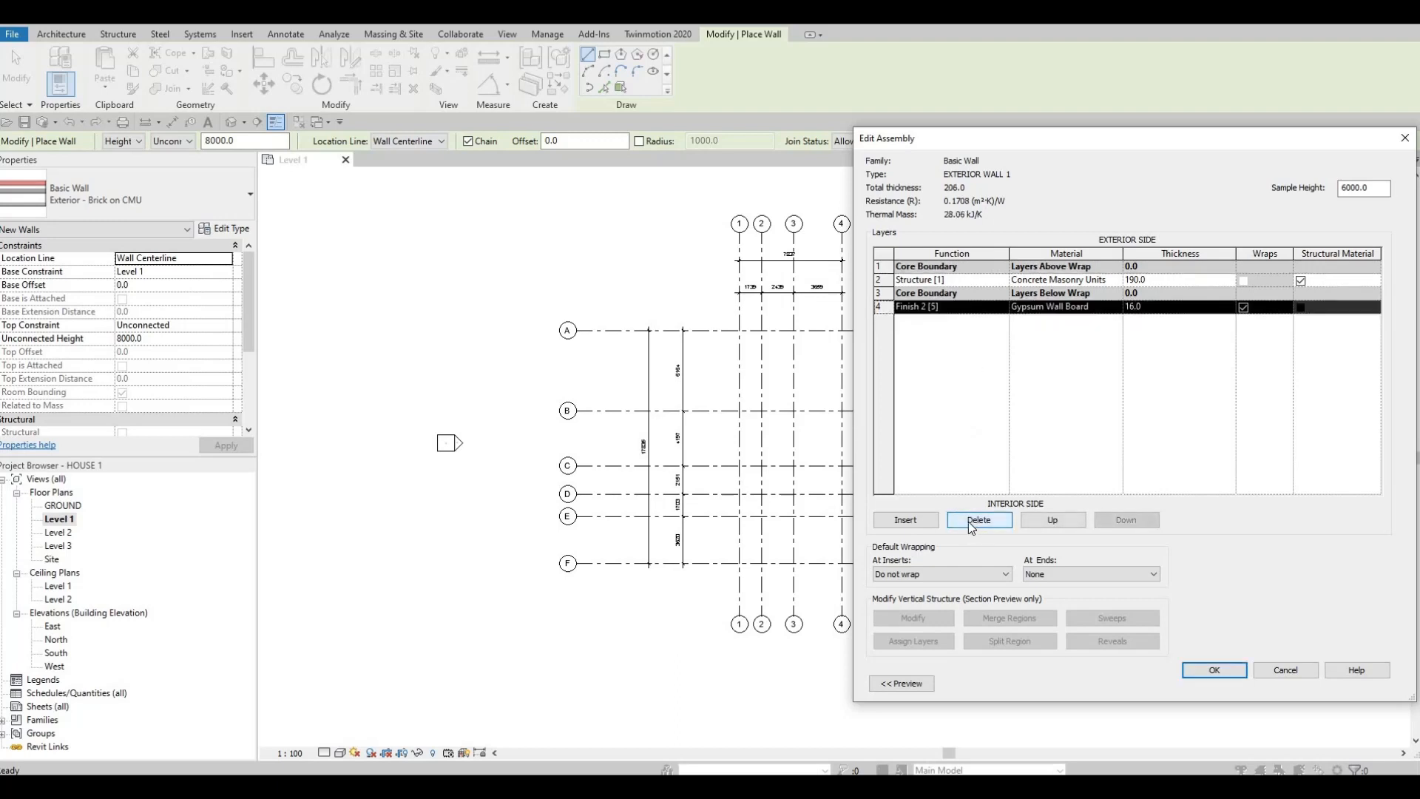
Step: Delete the Gypsum Wall Board finish layer of EXTERIOR WALL 1 and set the structure layer's thickness to 150
{"action": "left_click", "coordinate": [966, 521]}
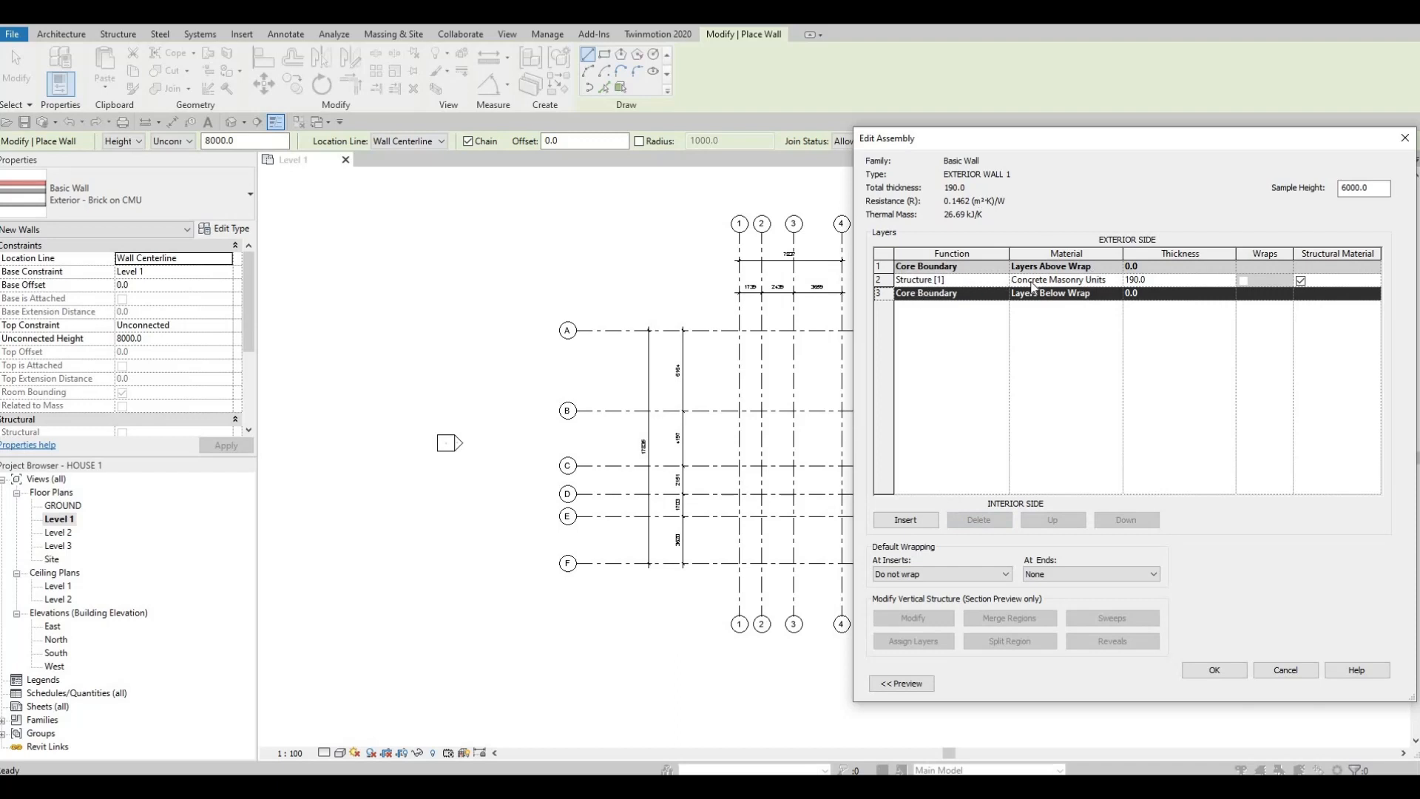
{"action": "left_click", "coordinate": [1163, 281]}
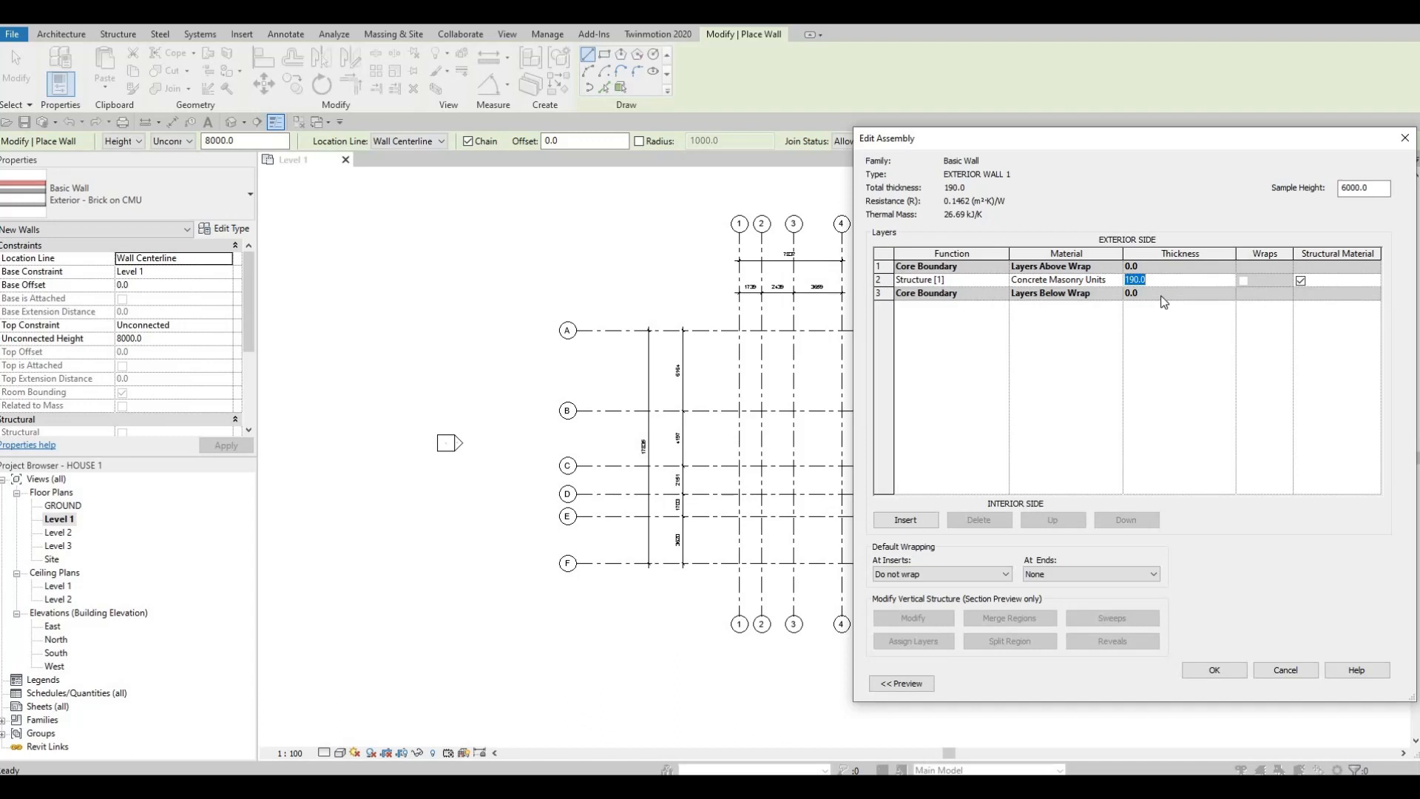
{"action": "type", "text": "150"}
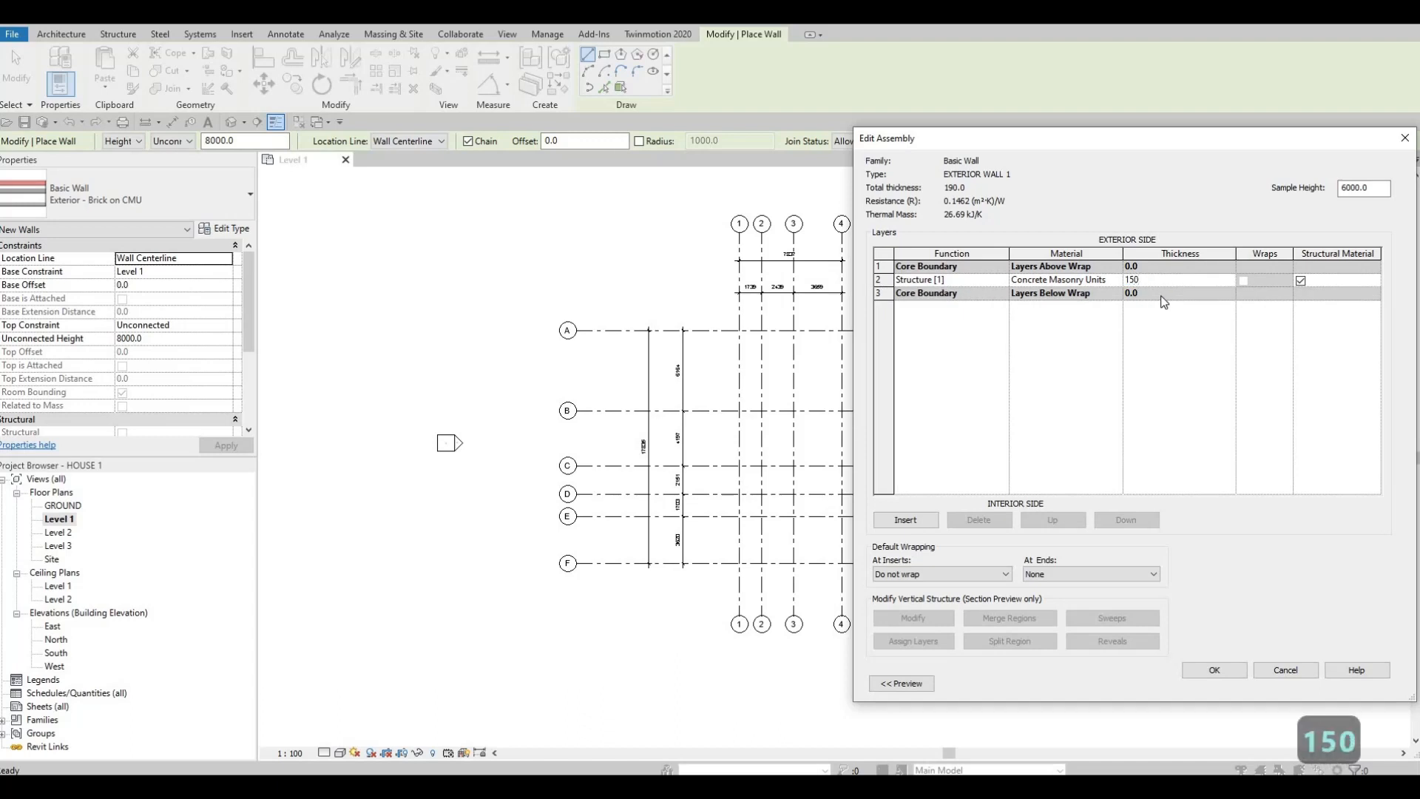
{"action": "left_click", "coordinate": [1119, 281]}
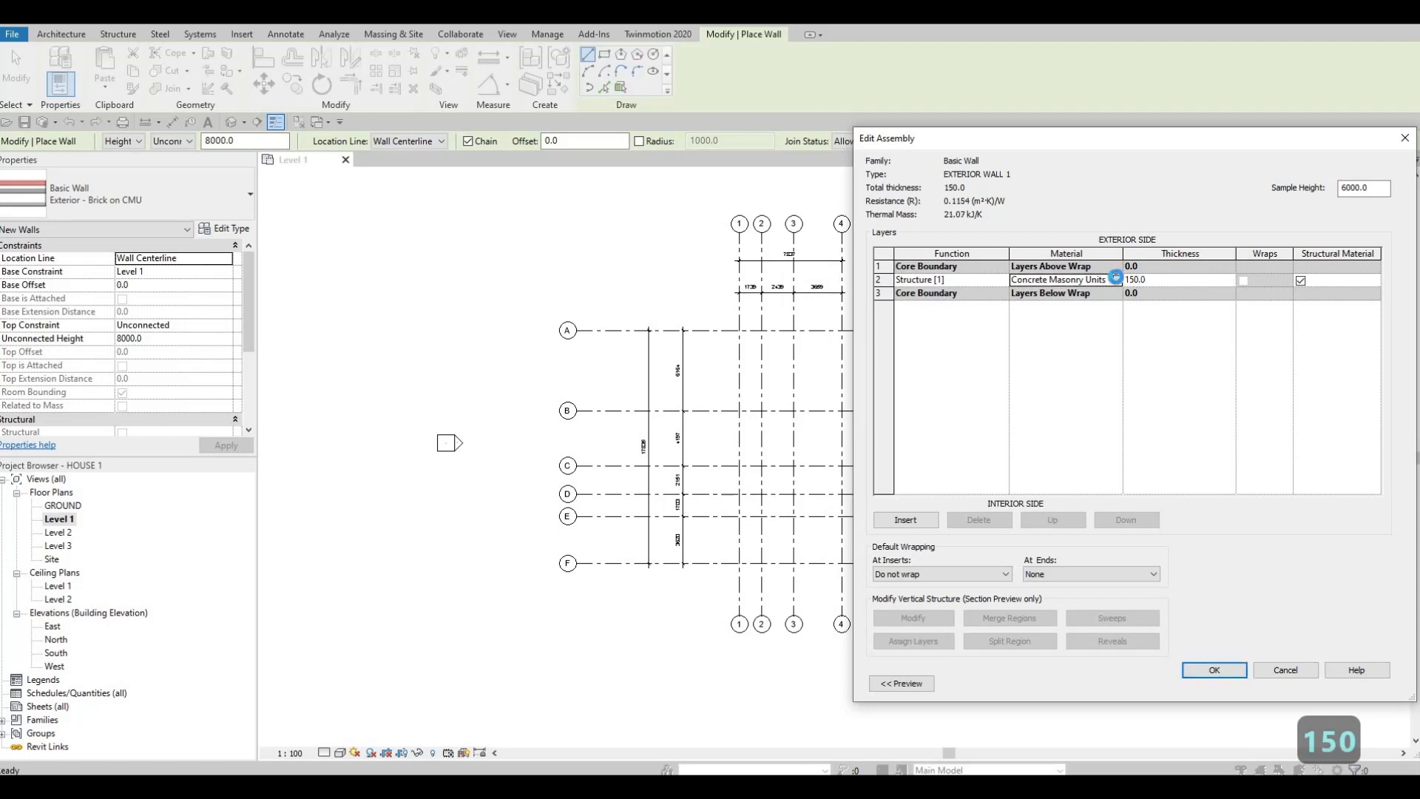
Step: Assign the Gypsum Wall Board material to the structure layer and accept the EXTERIOR WALL 1 type definition
{"action": "left_click", "coordinate": [1117, 281]}
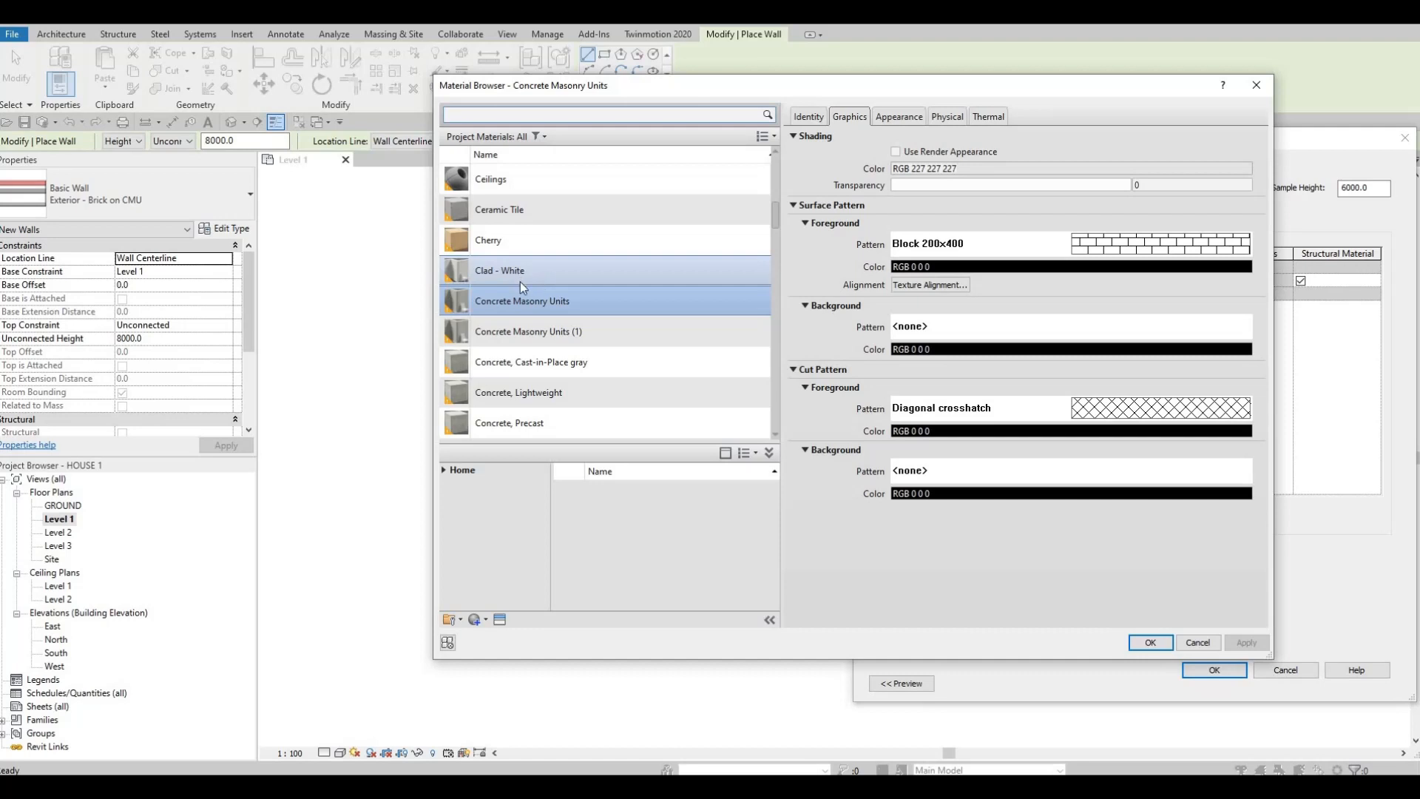
{"action": "scroll", "coordinate": [547, 279], "scroll_direction": "down", "scroll_amount": 5}
{"action": "scroll", "coordinate": [482, 286], "scroll_direction": "up", "scroll_amount": 4}
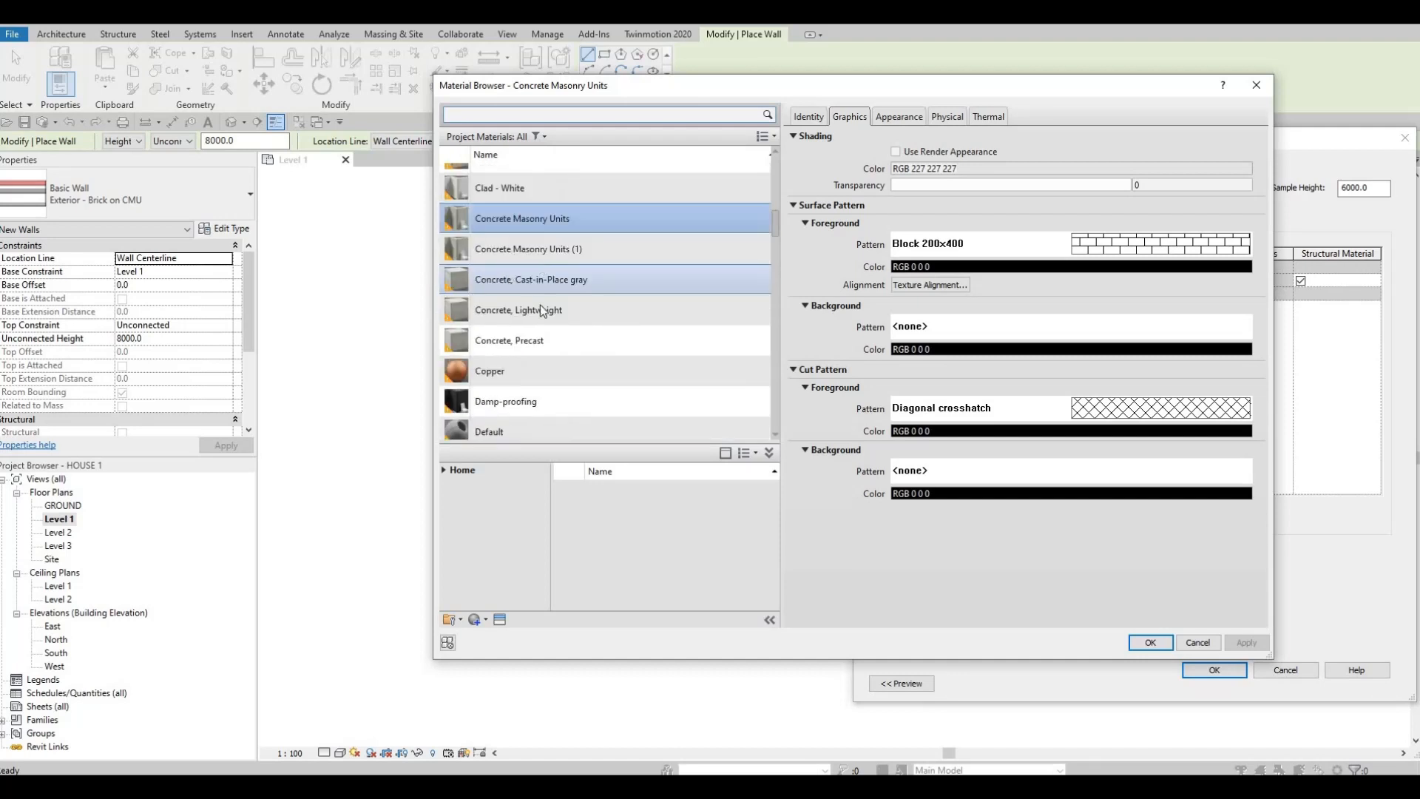
{"action": "scroll", "coordinate": [523, 188], "scroll_direction": "up", "scroll_amount": 1}
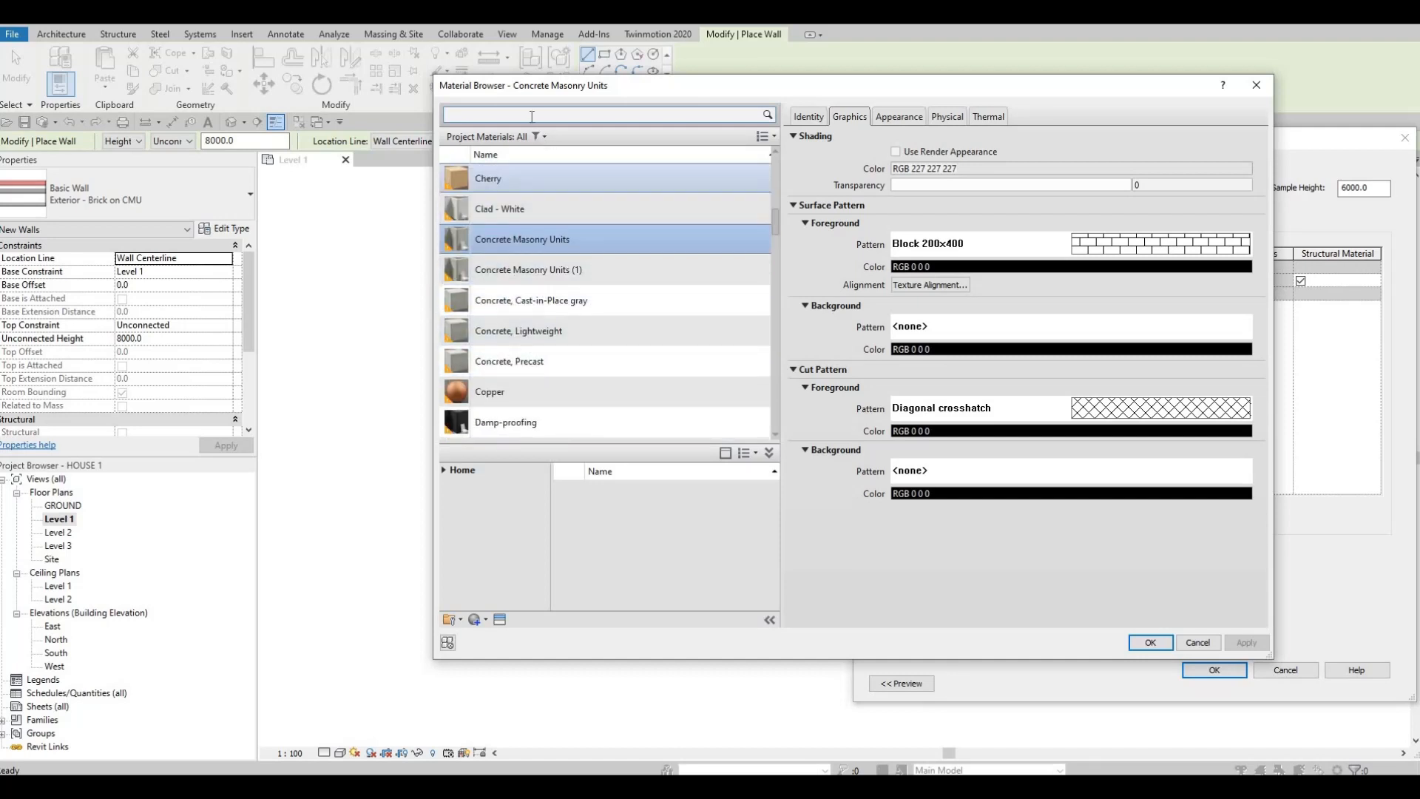
{"action": "left_click", "coordinate": [529, 116]}
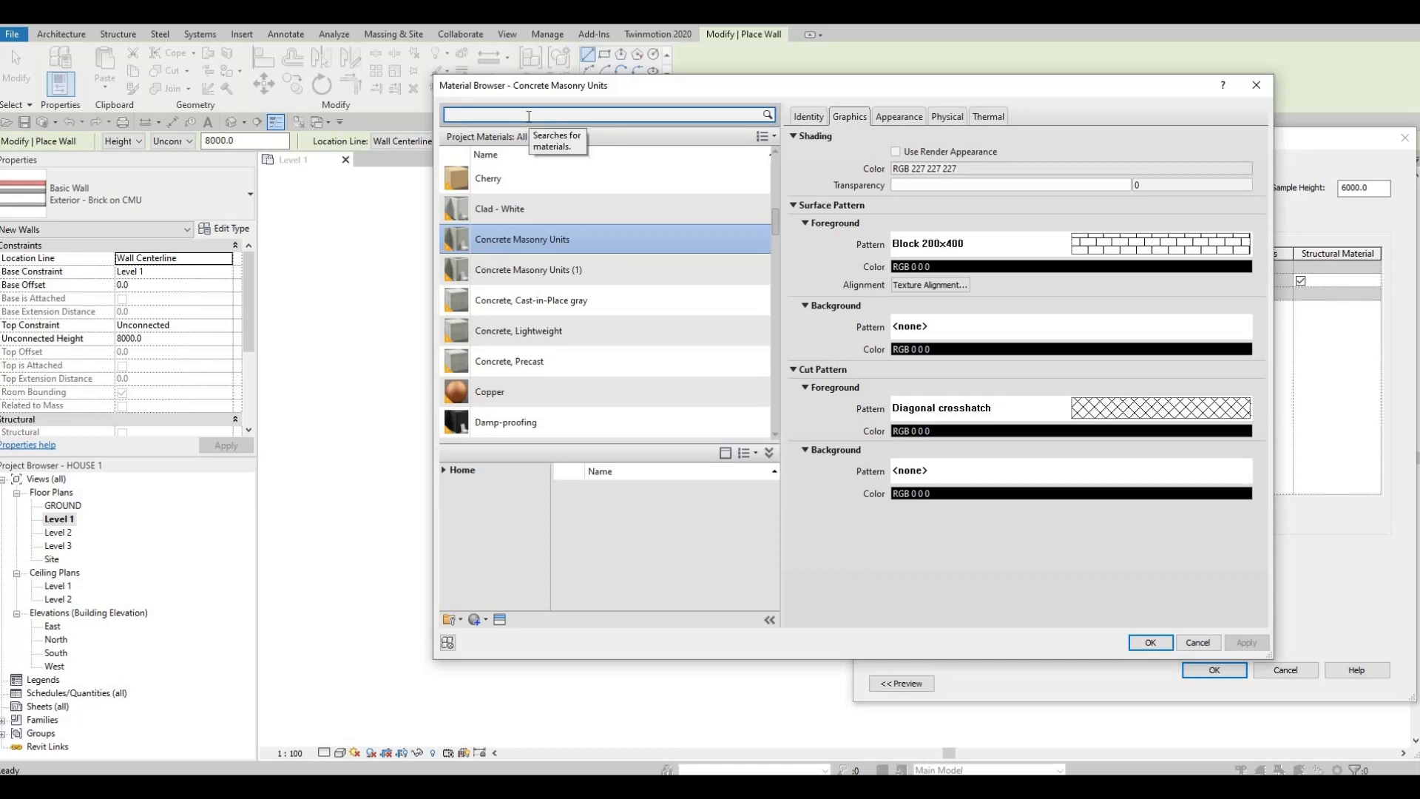
{"action": "type", "text": "GY"}
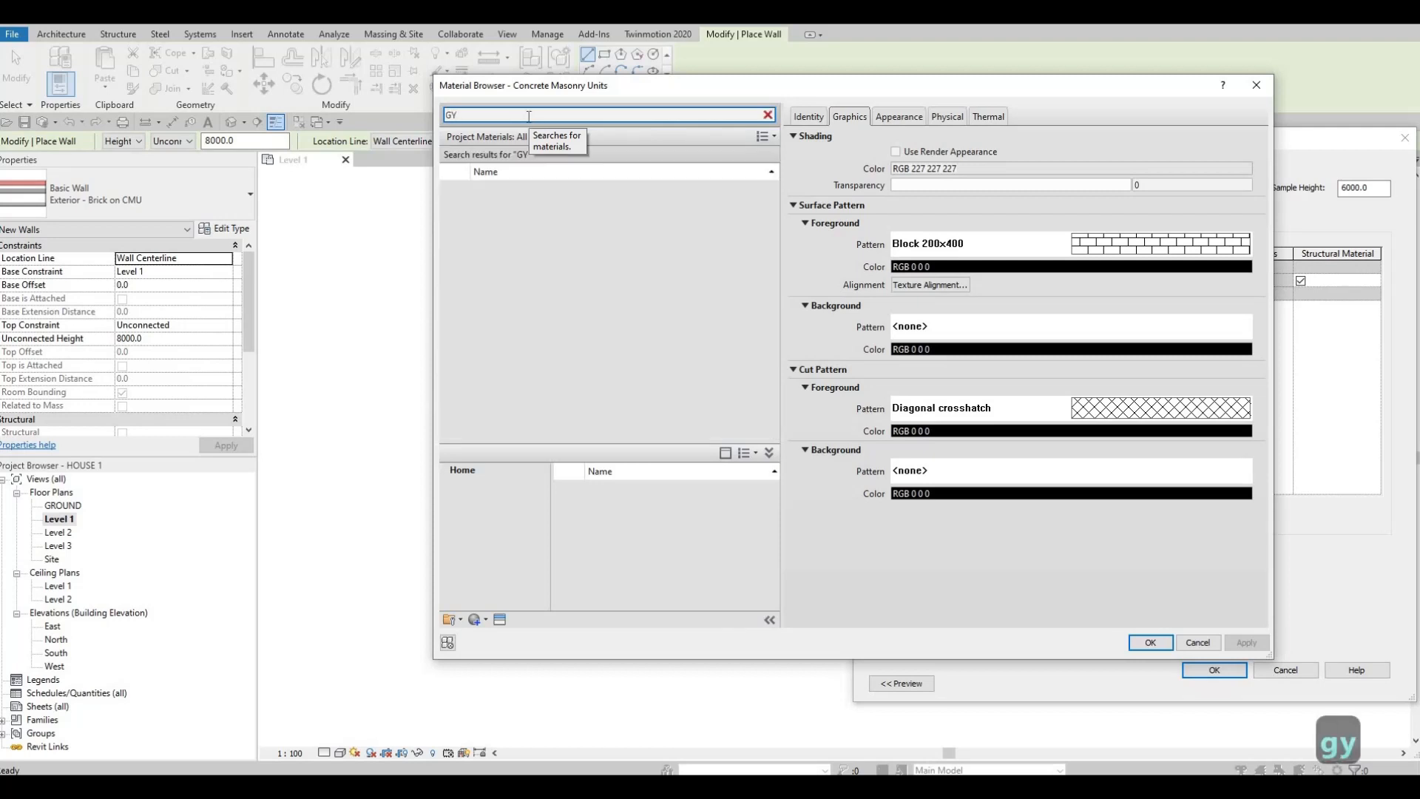
{"action": "left_click", "coordinate": [539, 196]}
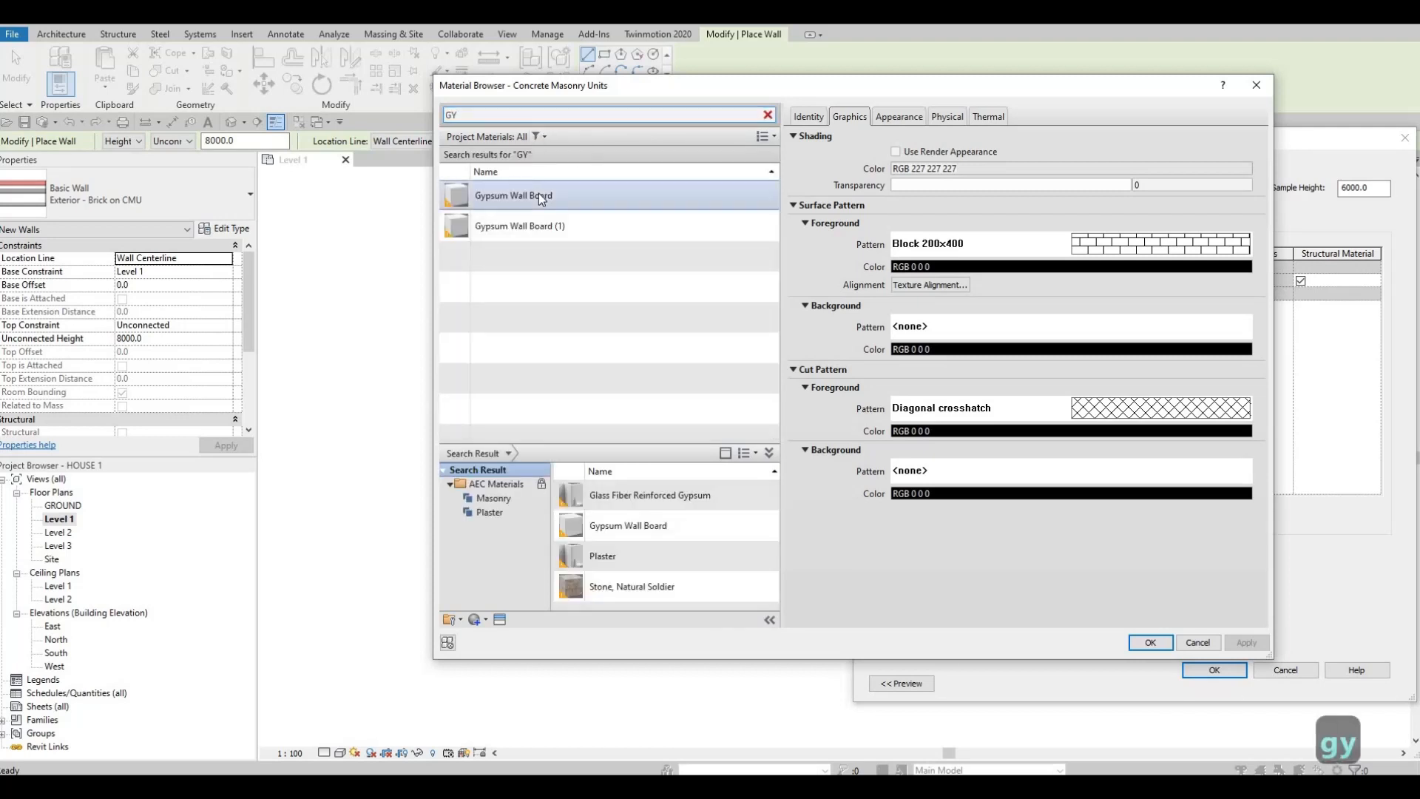
{"action": "left_click", "coordinate": [1139, 645]}
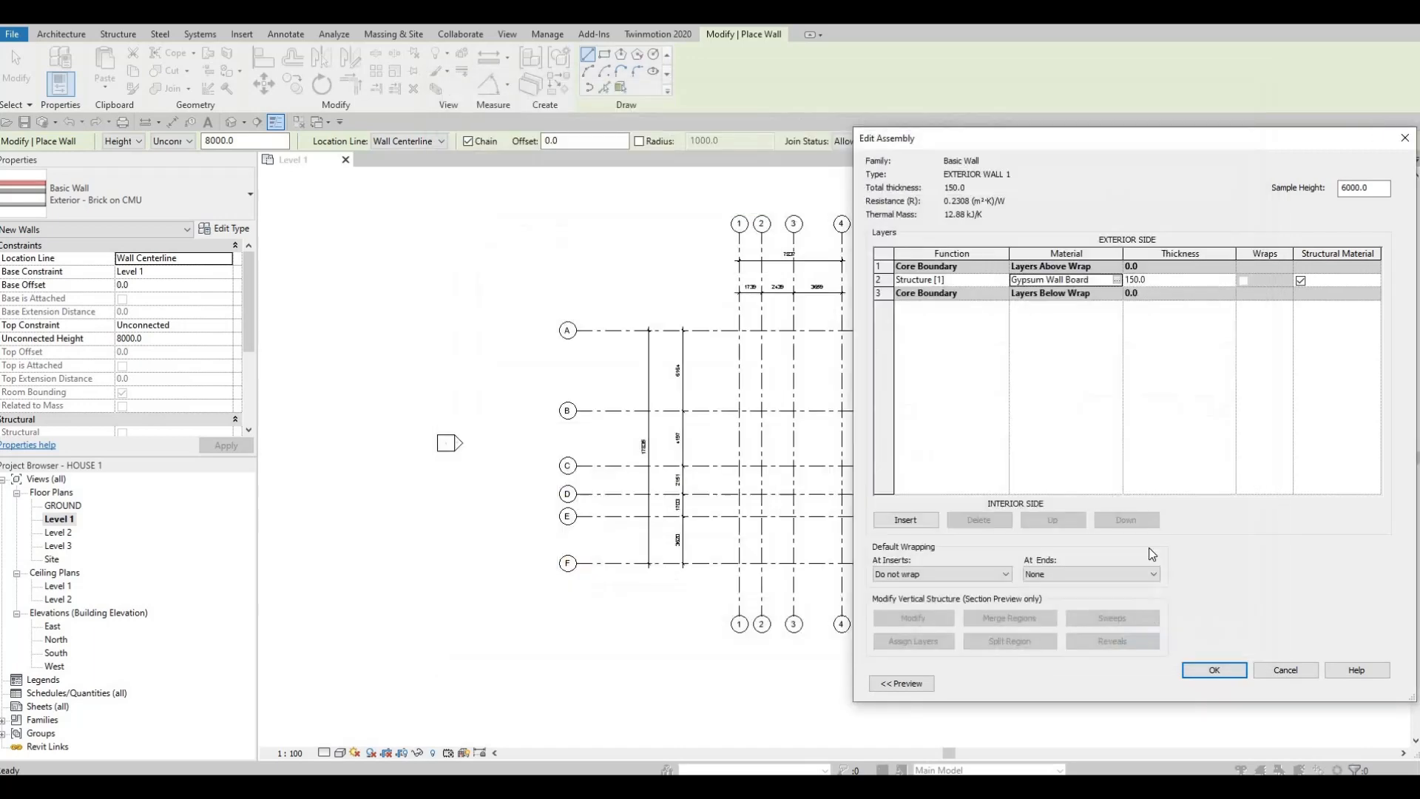
{"action": "left_click", "coordinate": [1214, 671]}
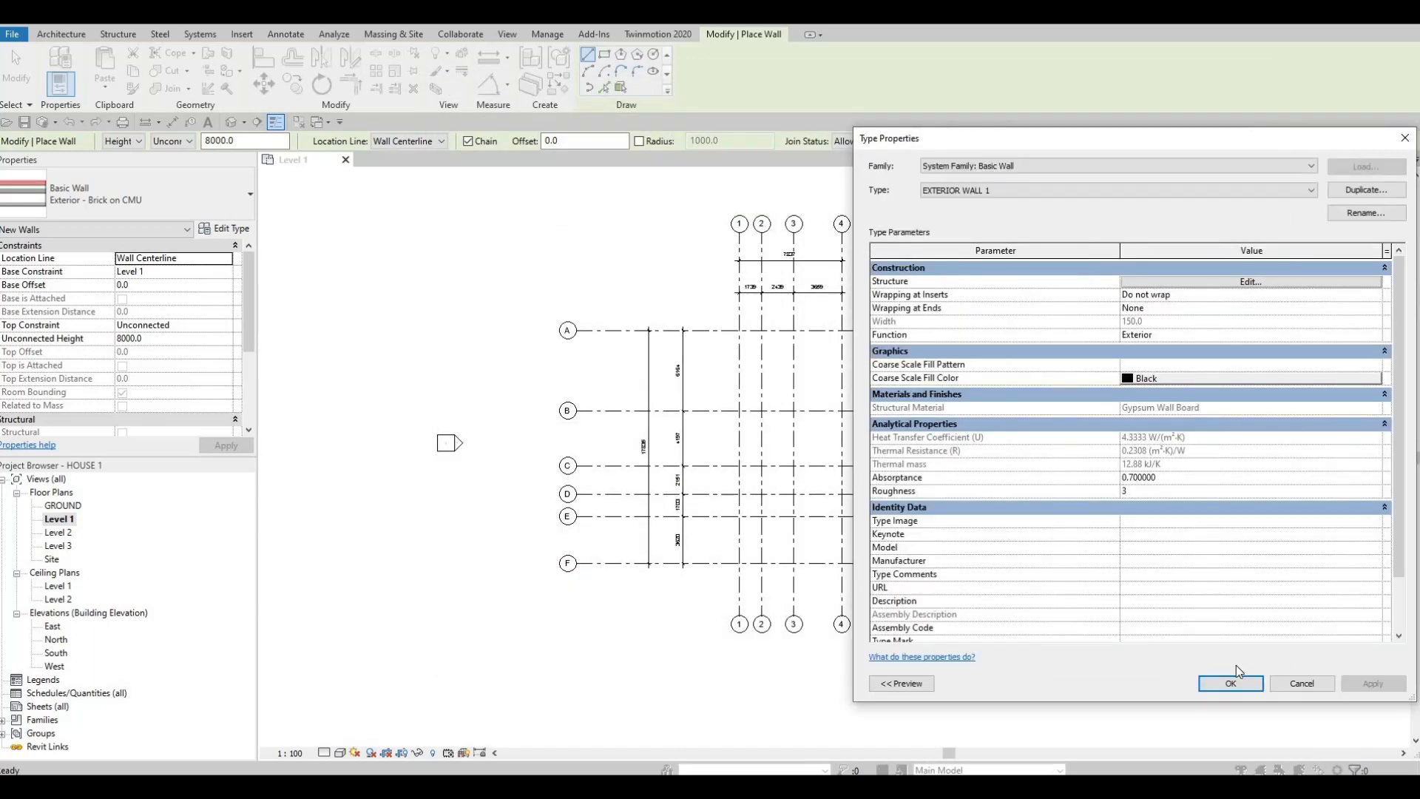
{"action": "left_click", "coordinate": [1229, 681]}
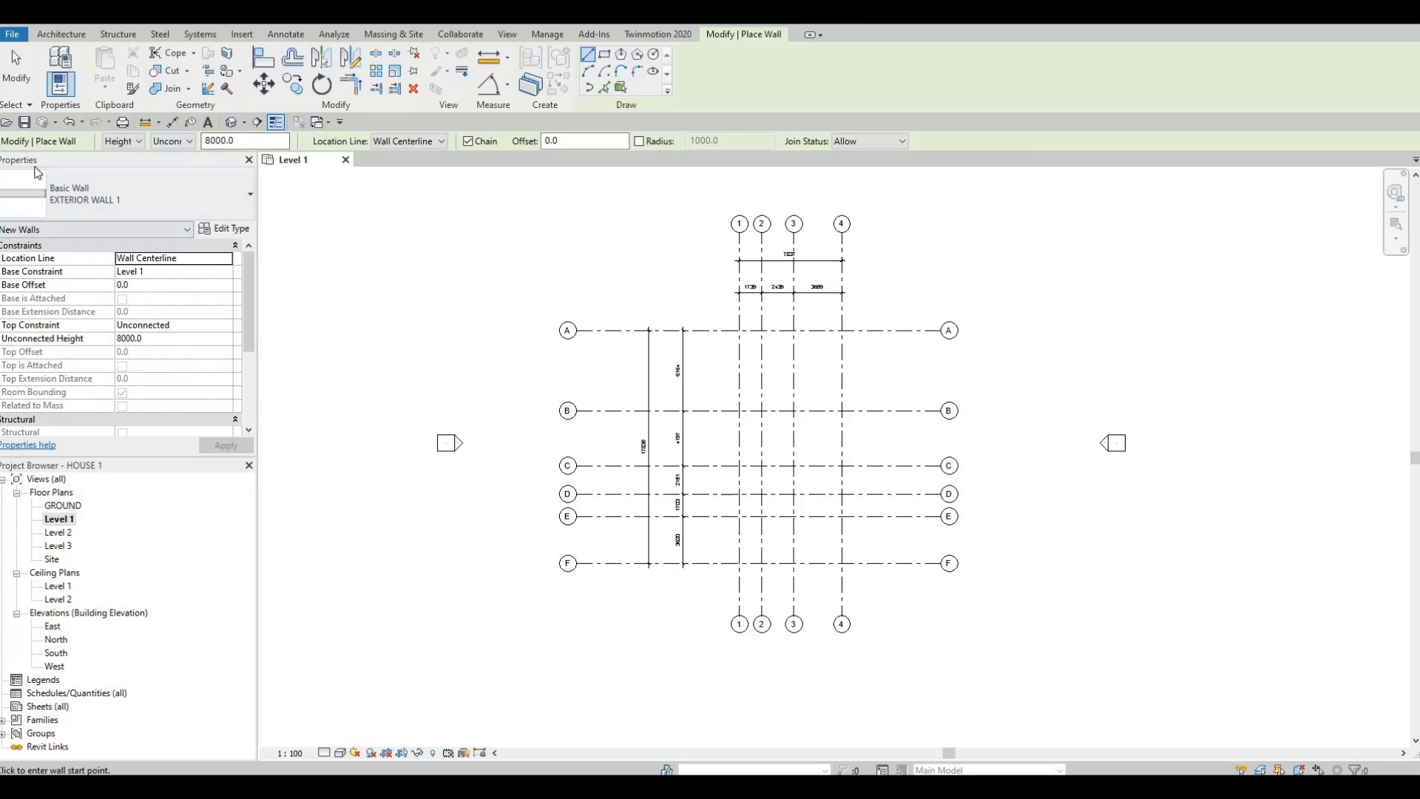
Step: Set the top constraint of the new walls up to Level 2
{"action": "left_click", "coordinate": [191, 146]}
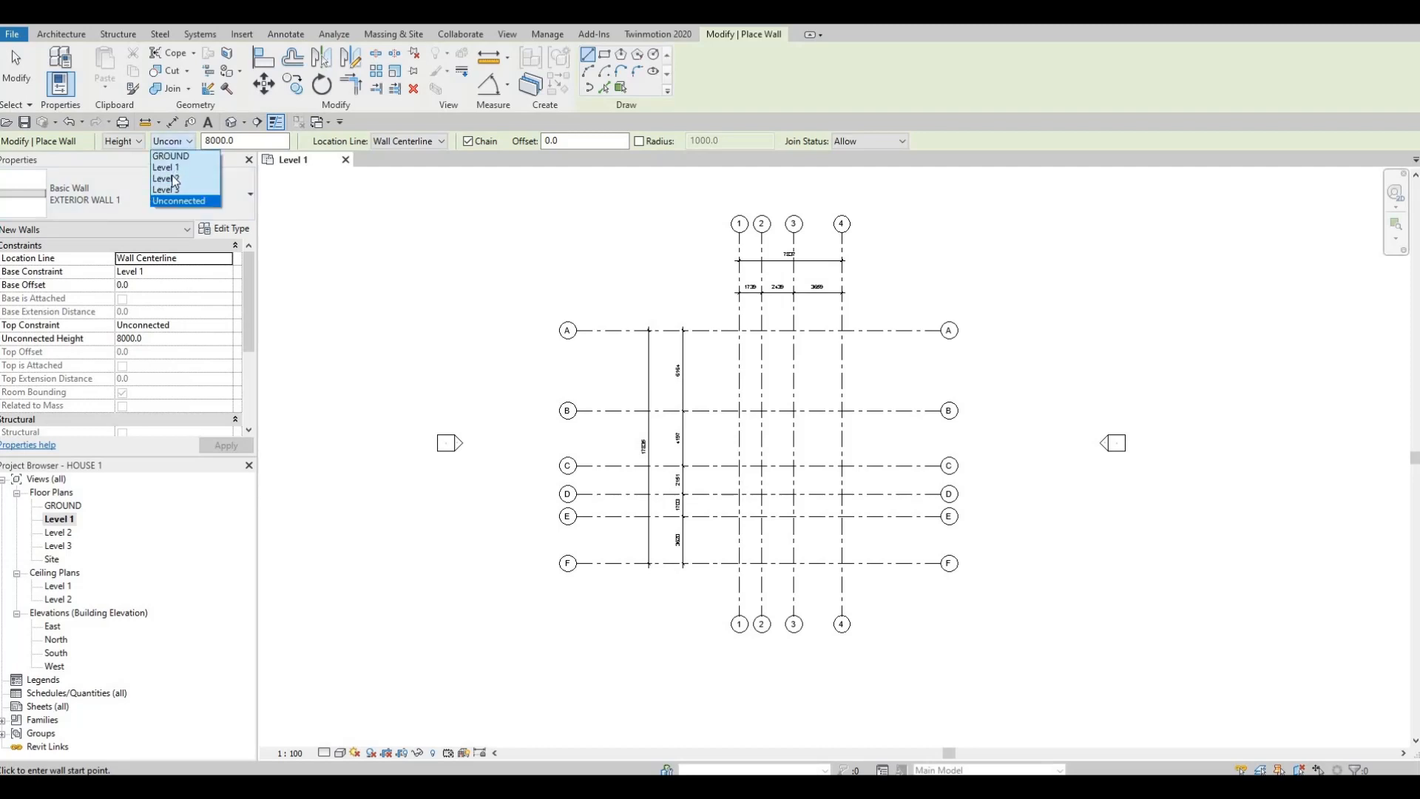
{"action": "key", "text": "Return"}
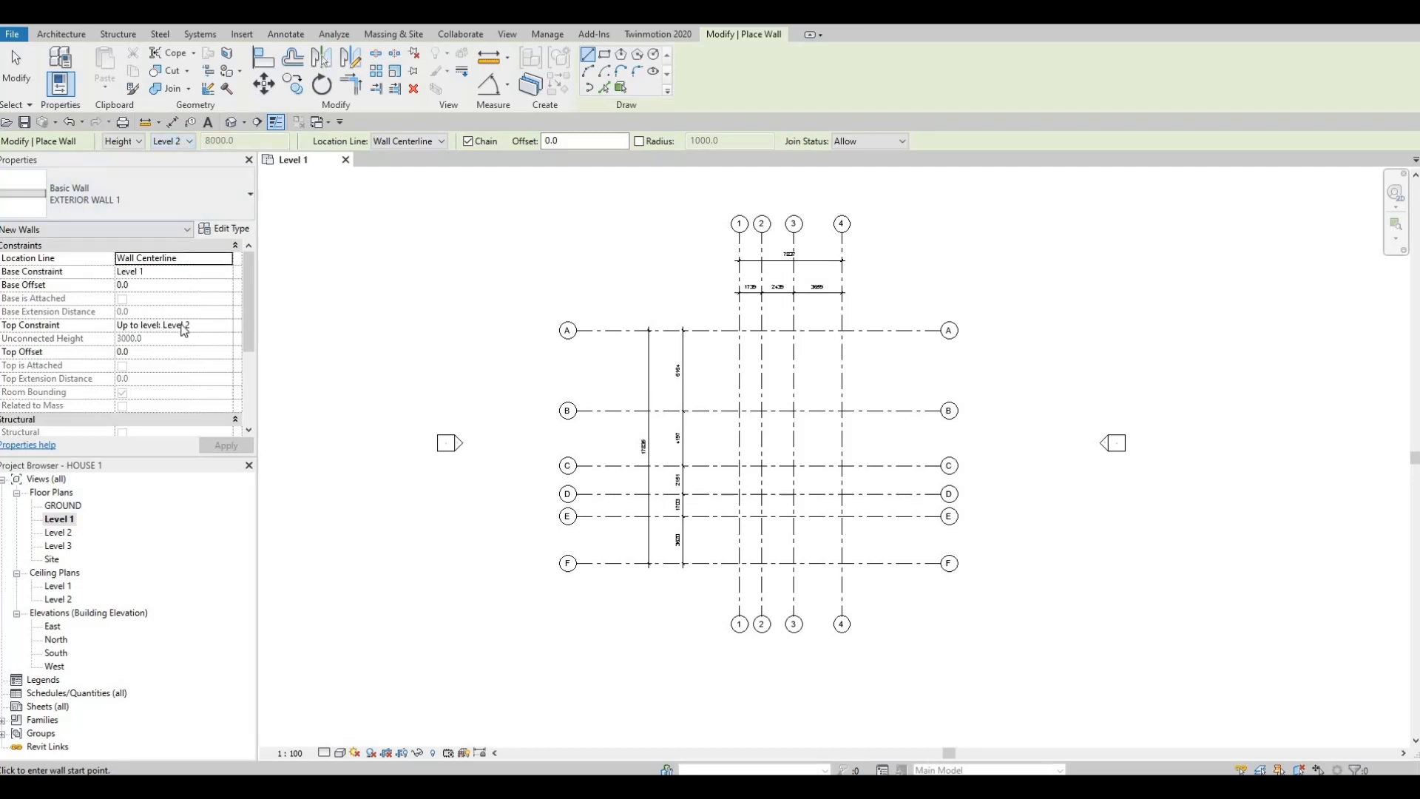
{"action": "left_click", "coordinate": [217, 326]}
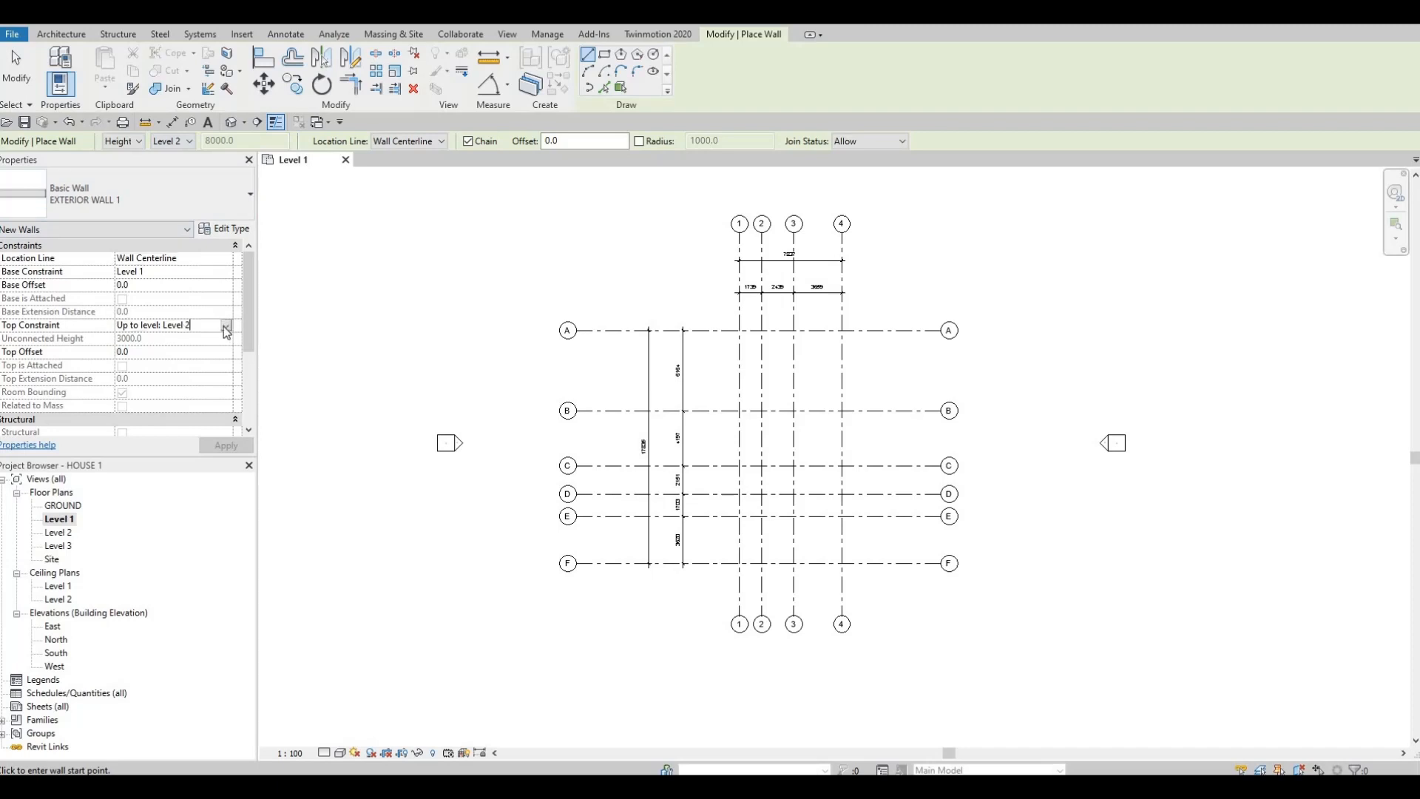
{"action": "left_click", "coordinate": [225, 325]}
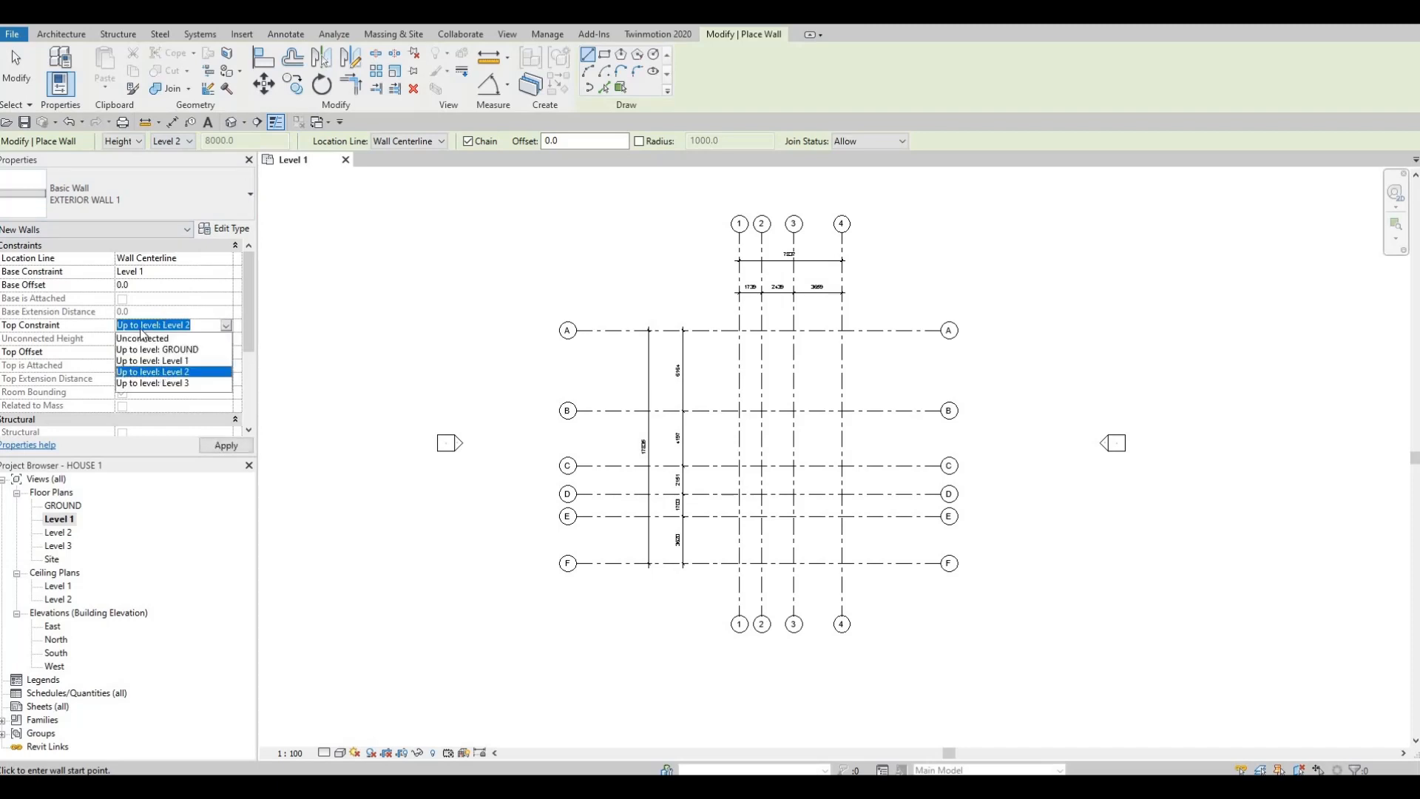
{"action": "left_click", "coordinate": [143, 329]}
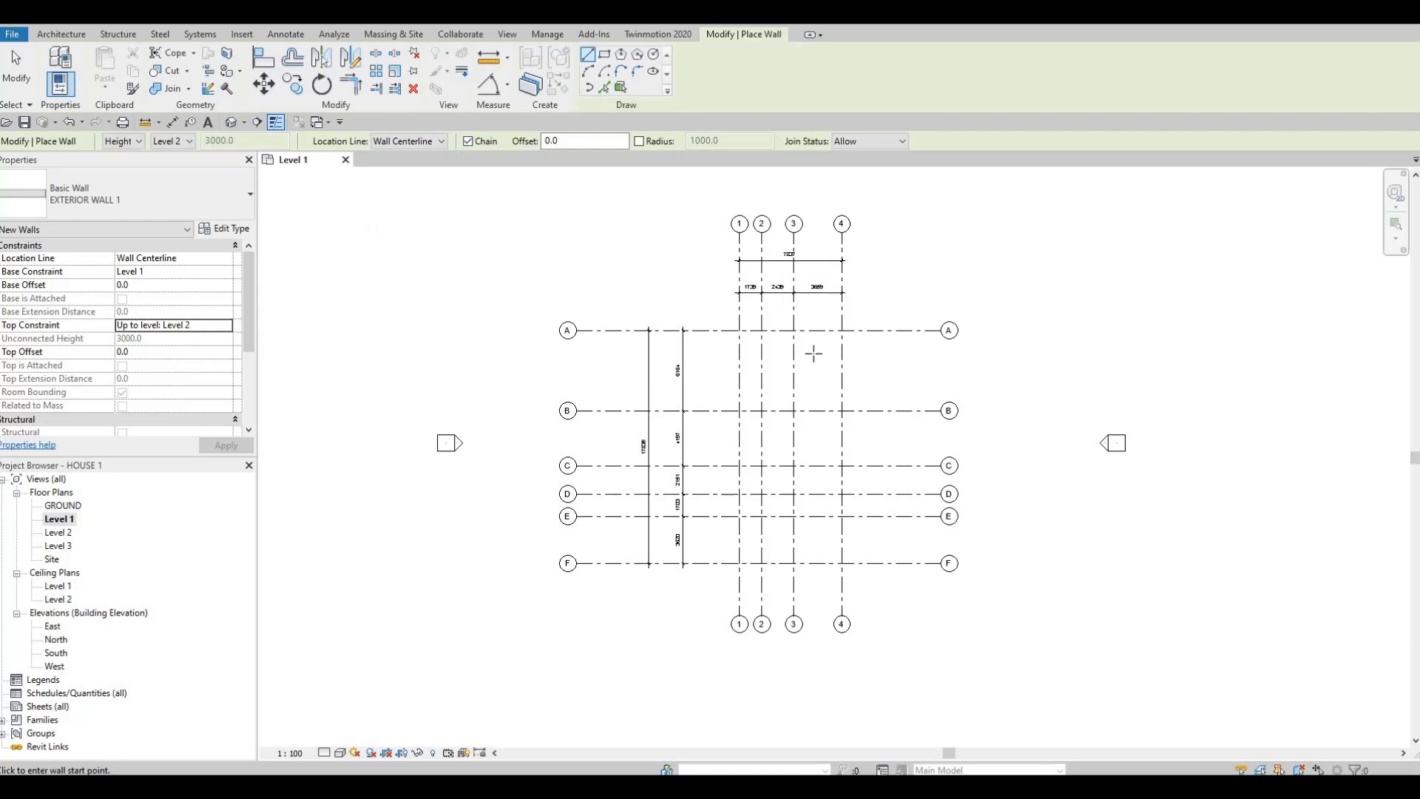
Step: Draw an exterior wall along grid A from the grid 1 intersection to the grid 4 intersection
{"action": "scroll", "coordinate": [821, 326], "scroll_direction": "up", "scroll_amount": 4}
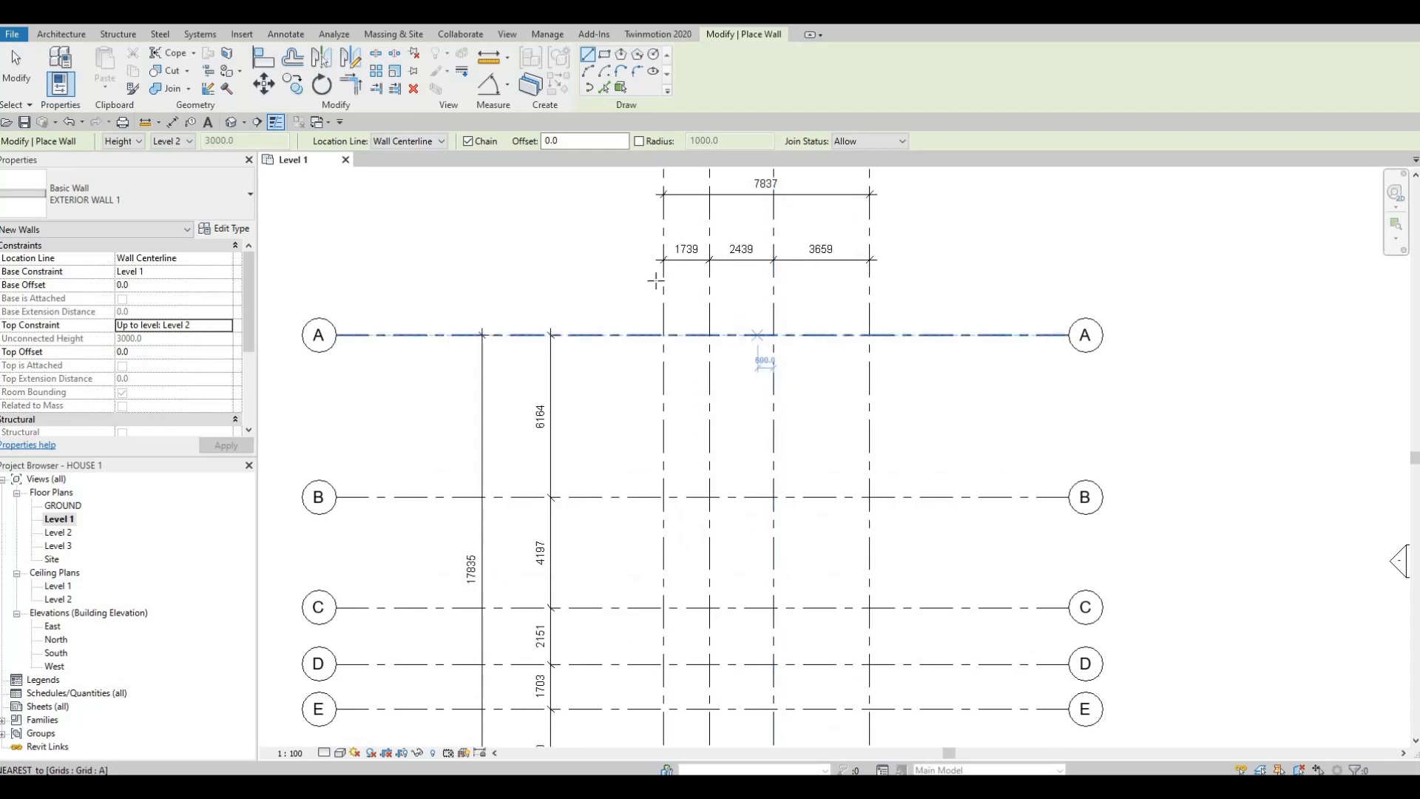
{"action": "scroll", "coordinate": [776, 406], "scroll_direction": "up", "scroll_amount": 3}
{"action": "scroll", "coordinate": [783, 387], "scroll_direction": "down", "scroll_amount": 2}
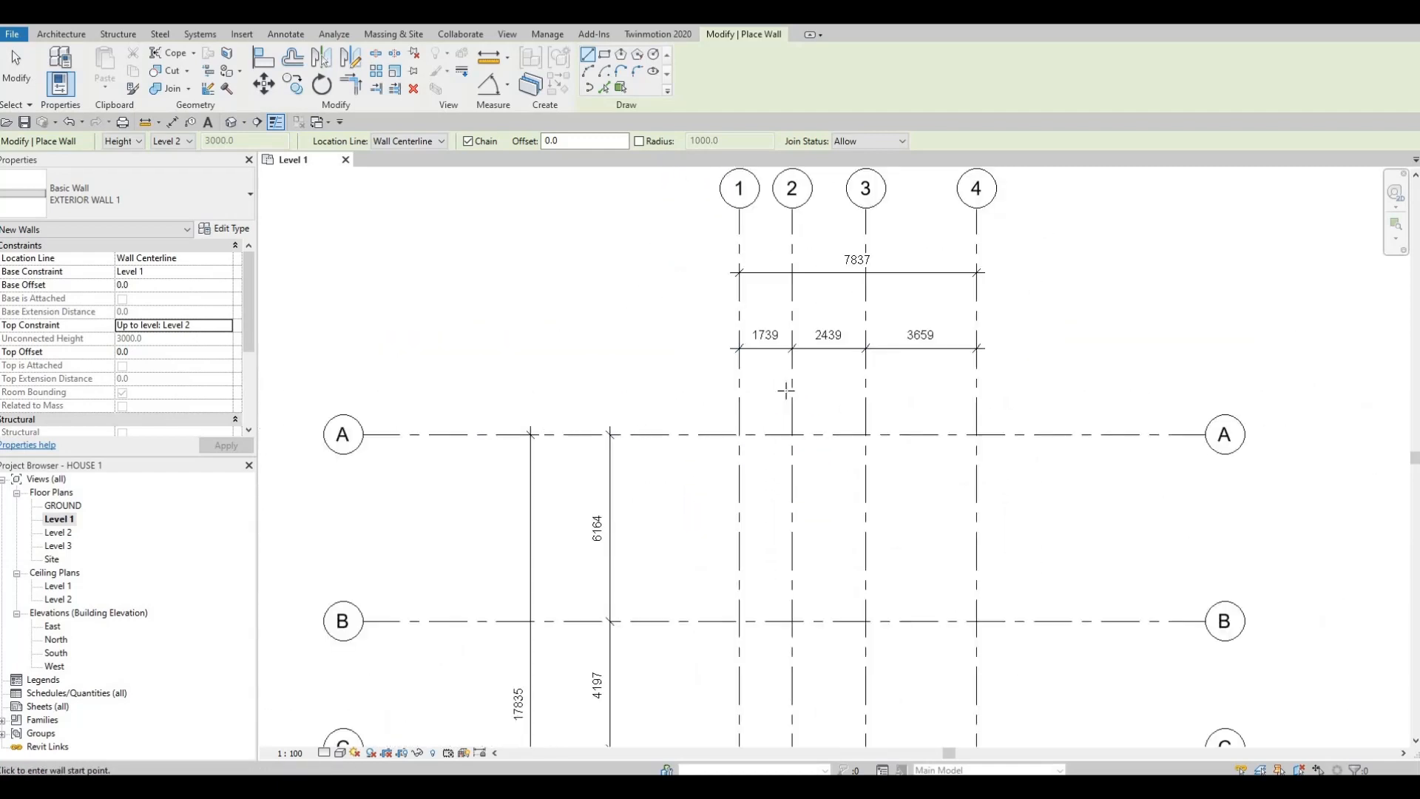
{"action": "scroll", "coordinate": [783, 398], "scroll_direction": "up", "scroll_amount": 1}
{"action": "scroll", "coordinate": [783, 398], "scroll_direction": "up", "scroll_amount": 1}
{"action": "scroll", "coordinate": [761, 417], "scroll_direction": "down", "scroll_amount": 1}
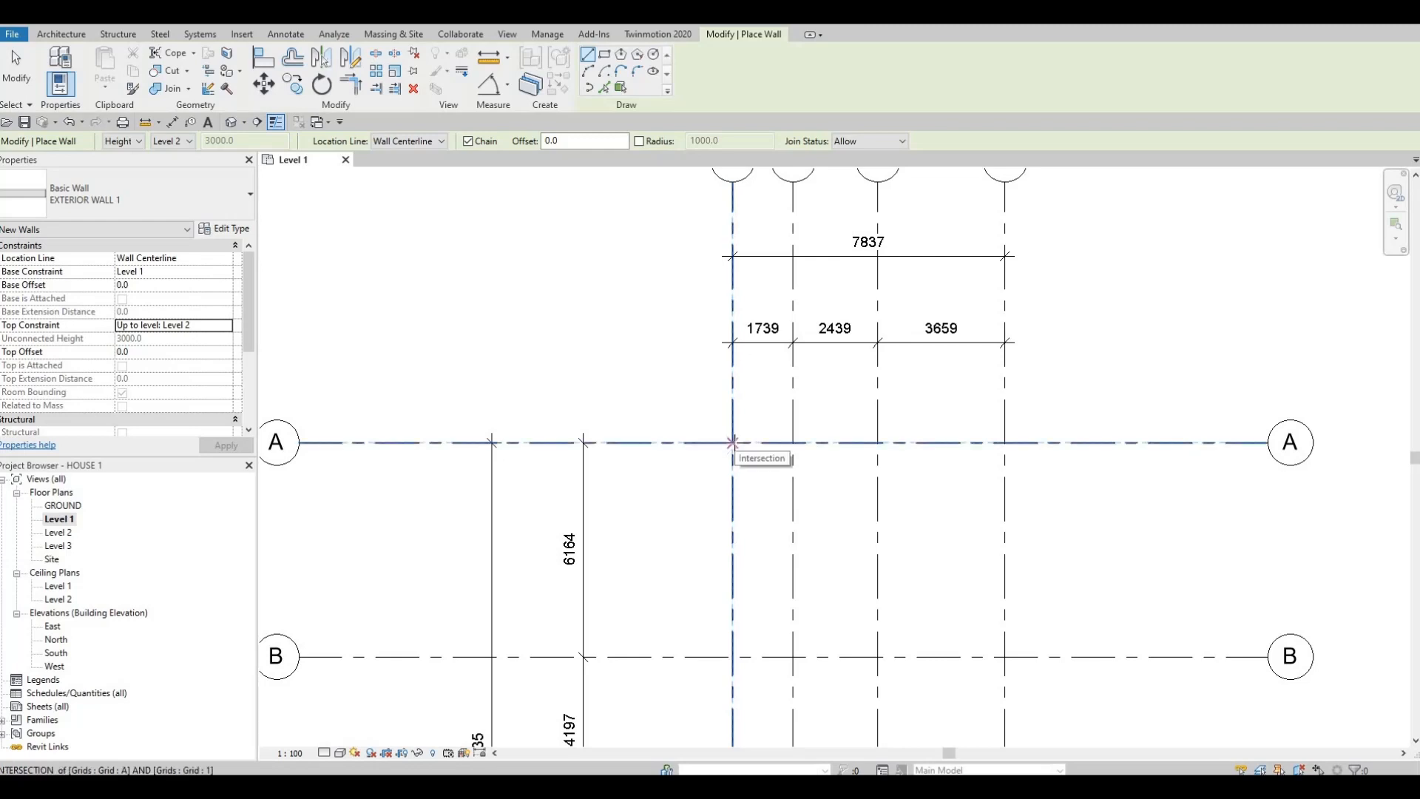
{"action": "scroll", "coordinate": [732, 443], "scroll_direction": "down", "scroll_amount": 1}
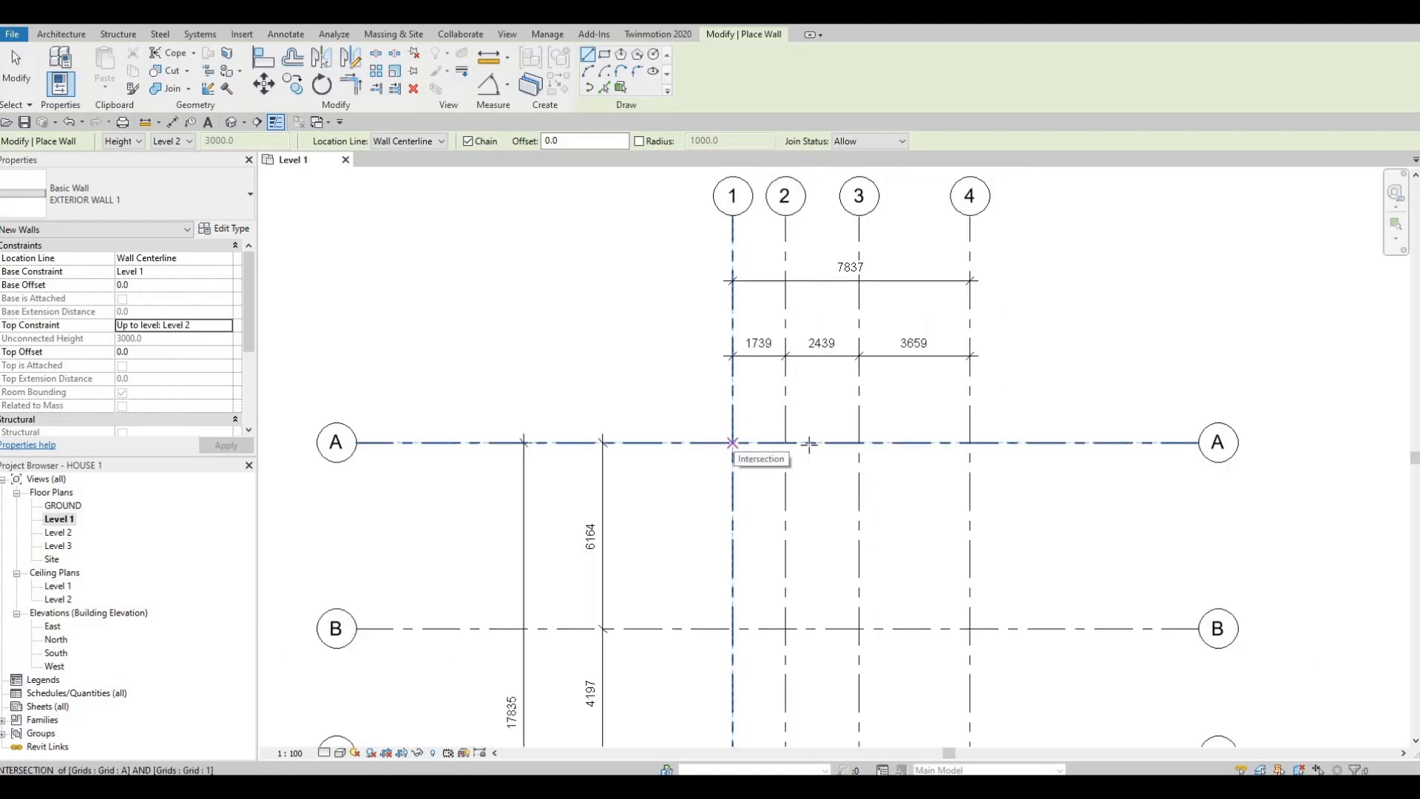
{"action": "left_click", "coordinate": [732, 442]}
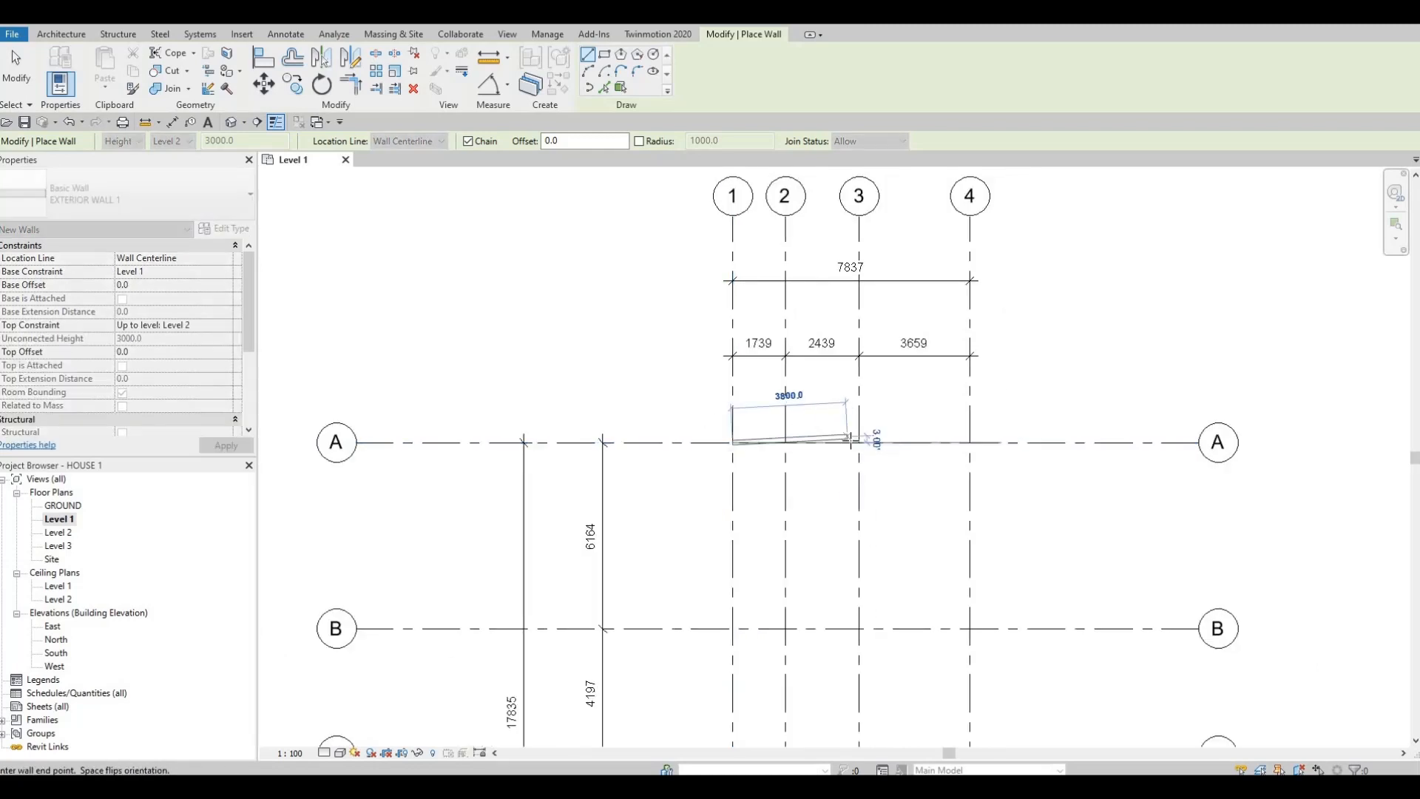
{"action": "middle_click_drag", "start_coordinate": [863, 444], "coordinate": [759, 448]}
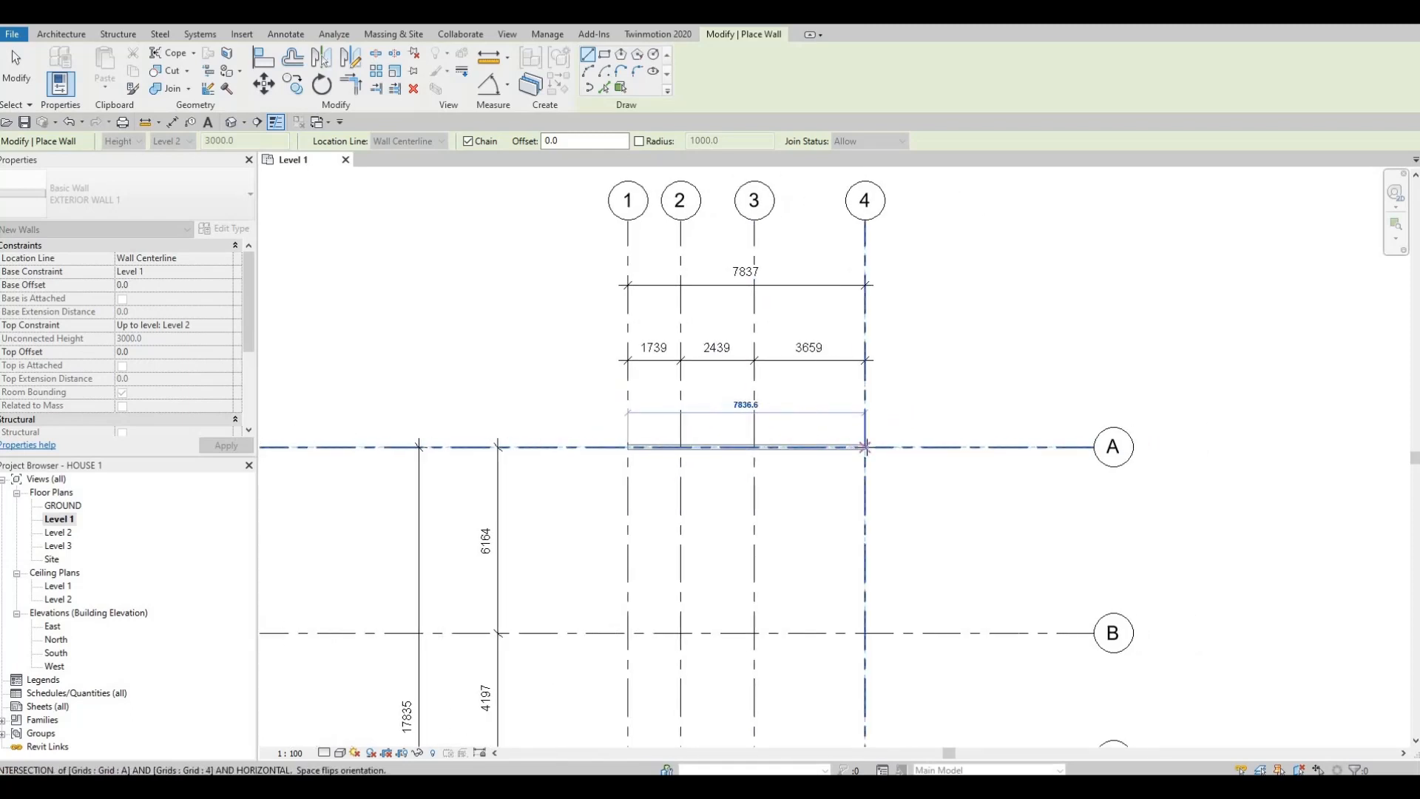
{"action": "left_click", "coordinate": [865, 447]}
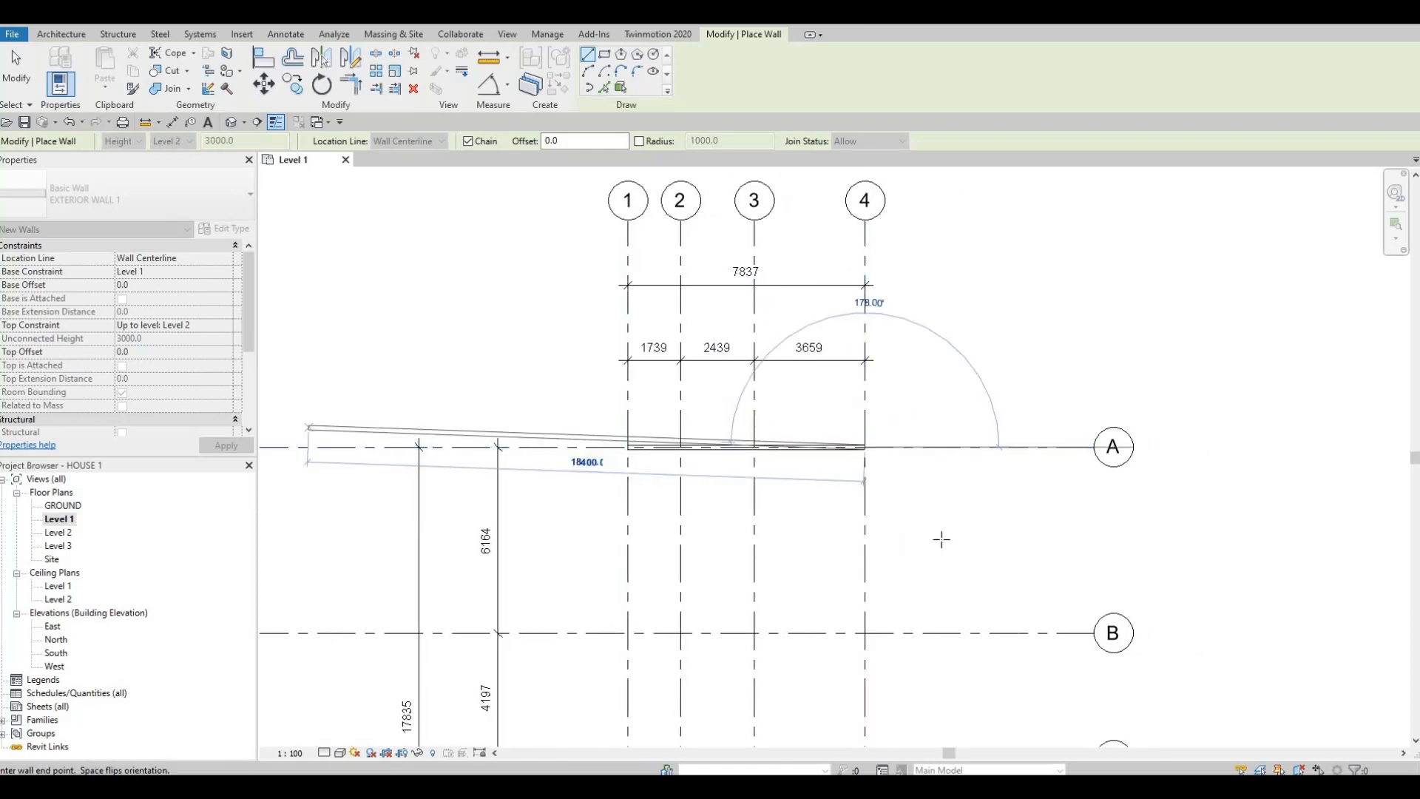
Step: Continue the wall chain along grid 4 down to grid F and along grid F to grid 1
{"action": "middle_click_drag", "start_coordinate": [865, 406], "coordinate": [822, 258]}
{"action": "scroll", "coordinate": [821, 497], "scroll_direction": "down", "scroll_amount": 2}
{"action": "middle_click_drag", "start_coordinate": [822, 497], "coordinate": [823, 311]}
{"action": "scroll", "coordinate": [835, 530], "scroll_direction": "down", "scroll_amount": 1}
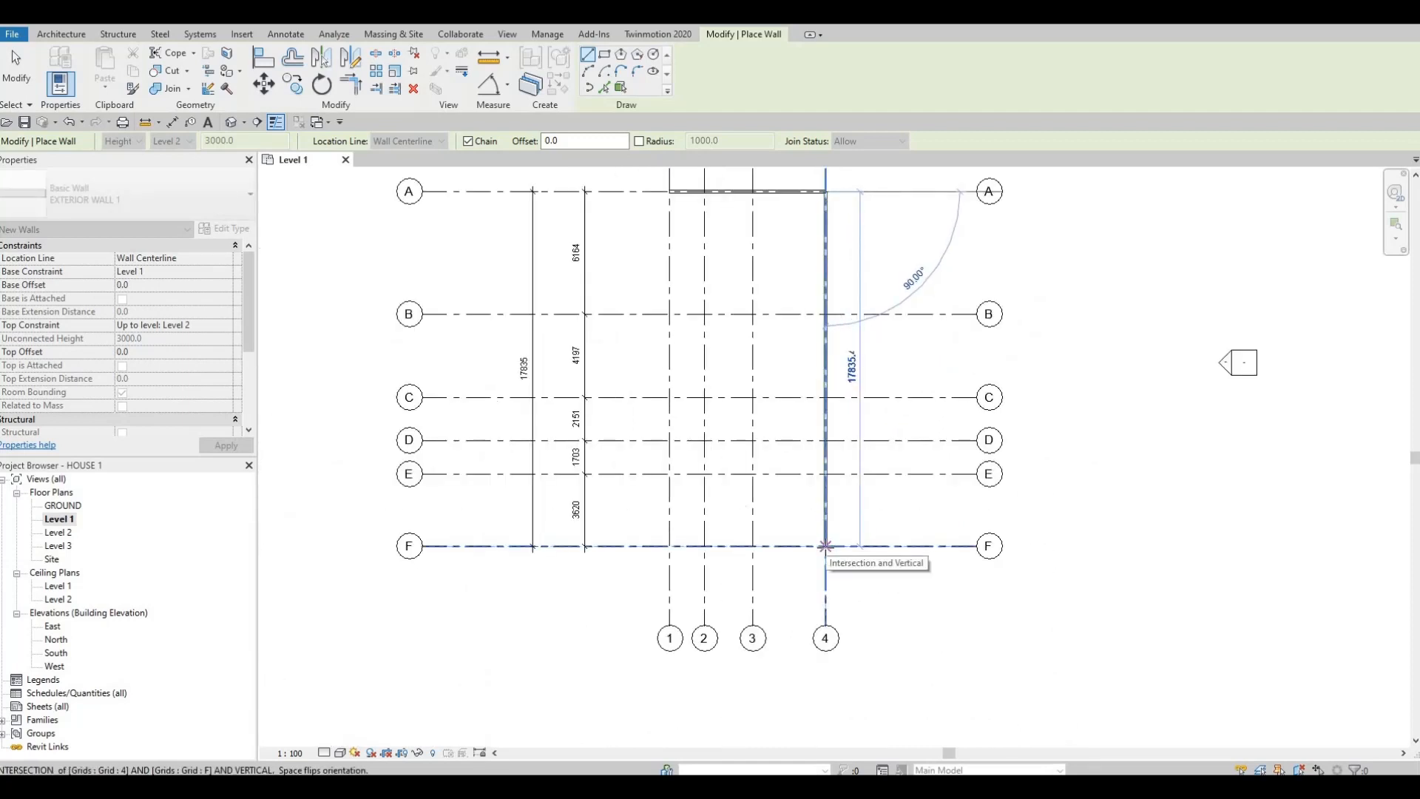
{"action": "left_click", "coordinate": [825, 545]}
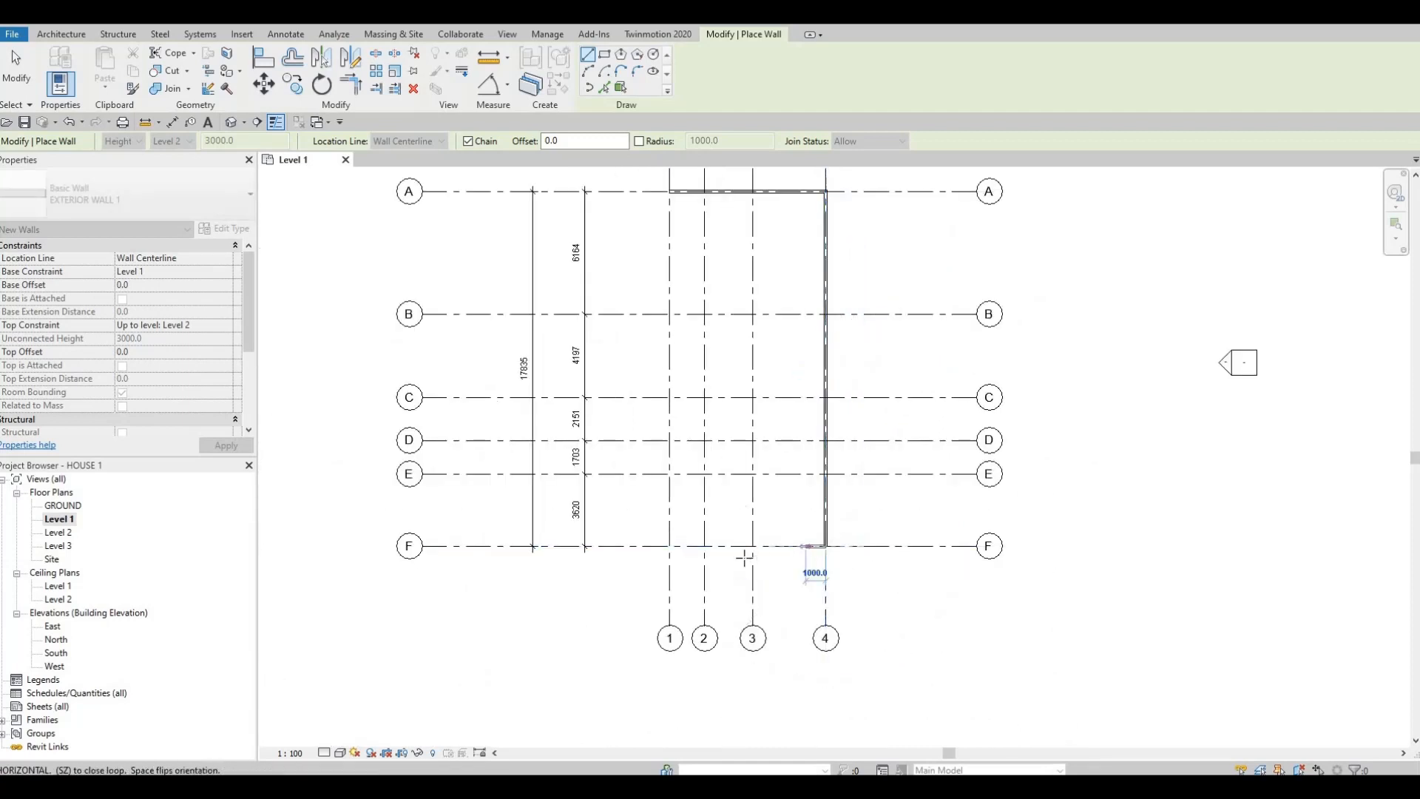
{"action": "left_click", "coordinate": [669, 546]}
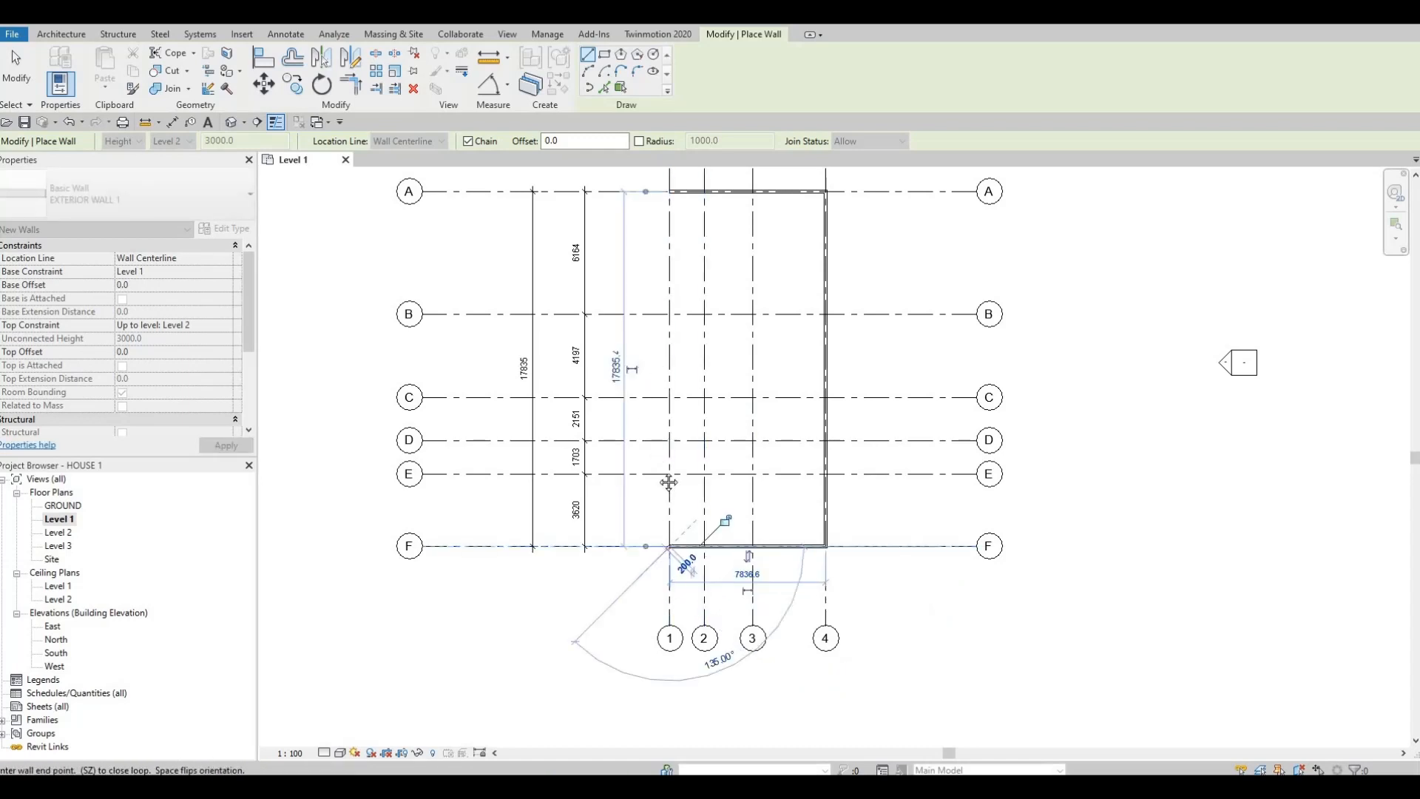
Step: Close the exterior wall loop with a wall along grid 1 from grid F to grid A
{"action": "middle_click_drag", "start_coordinate": [704, 436], "coordinate": [720, 625]}
{"action": "scroll", "coordinate": [683, 372], "scroll_direction": "up", "scroll_amount": 1}
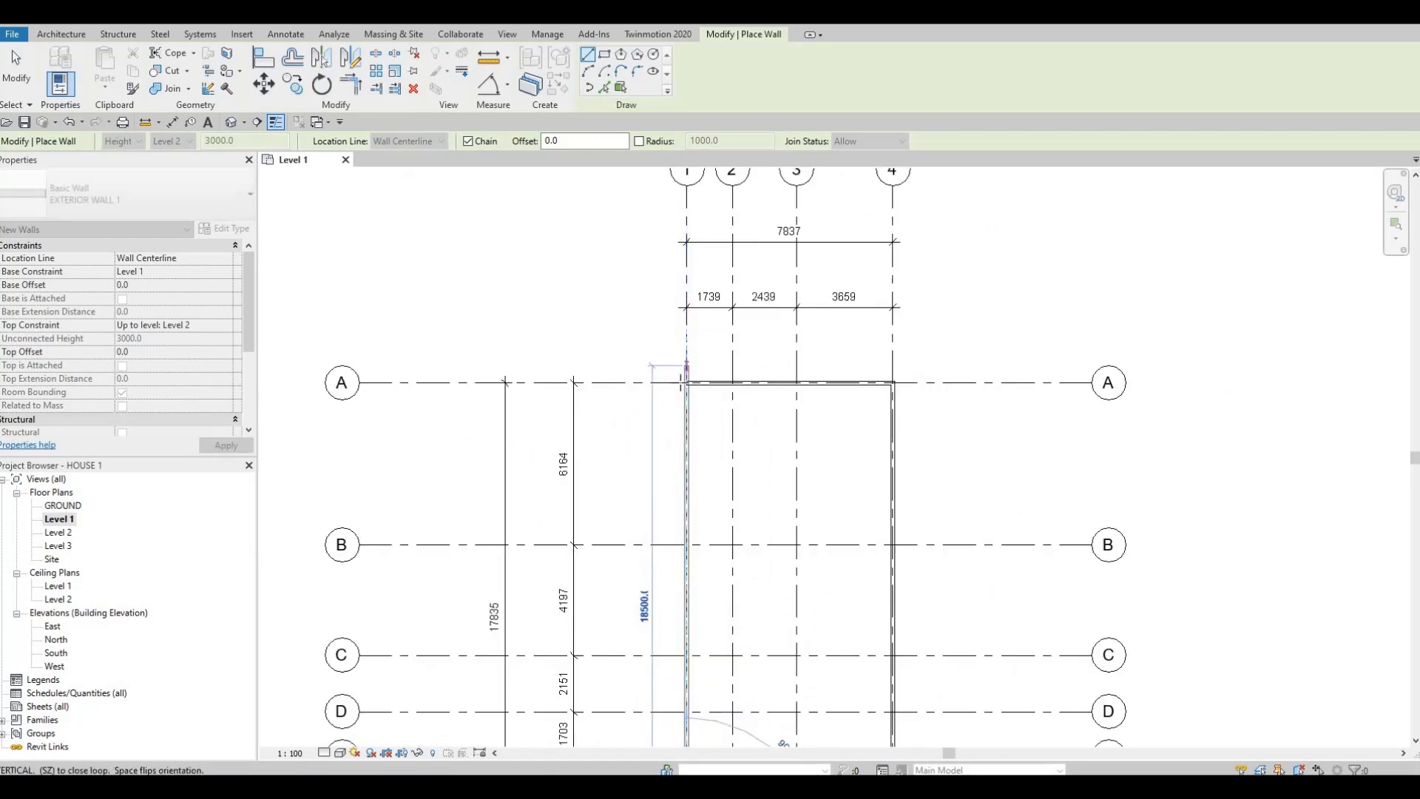
{"action": "left_click", "coordinate": [686, 382]}
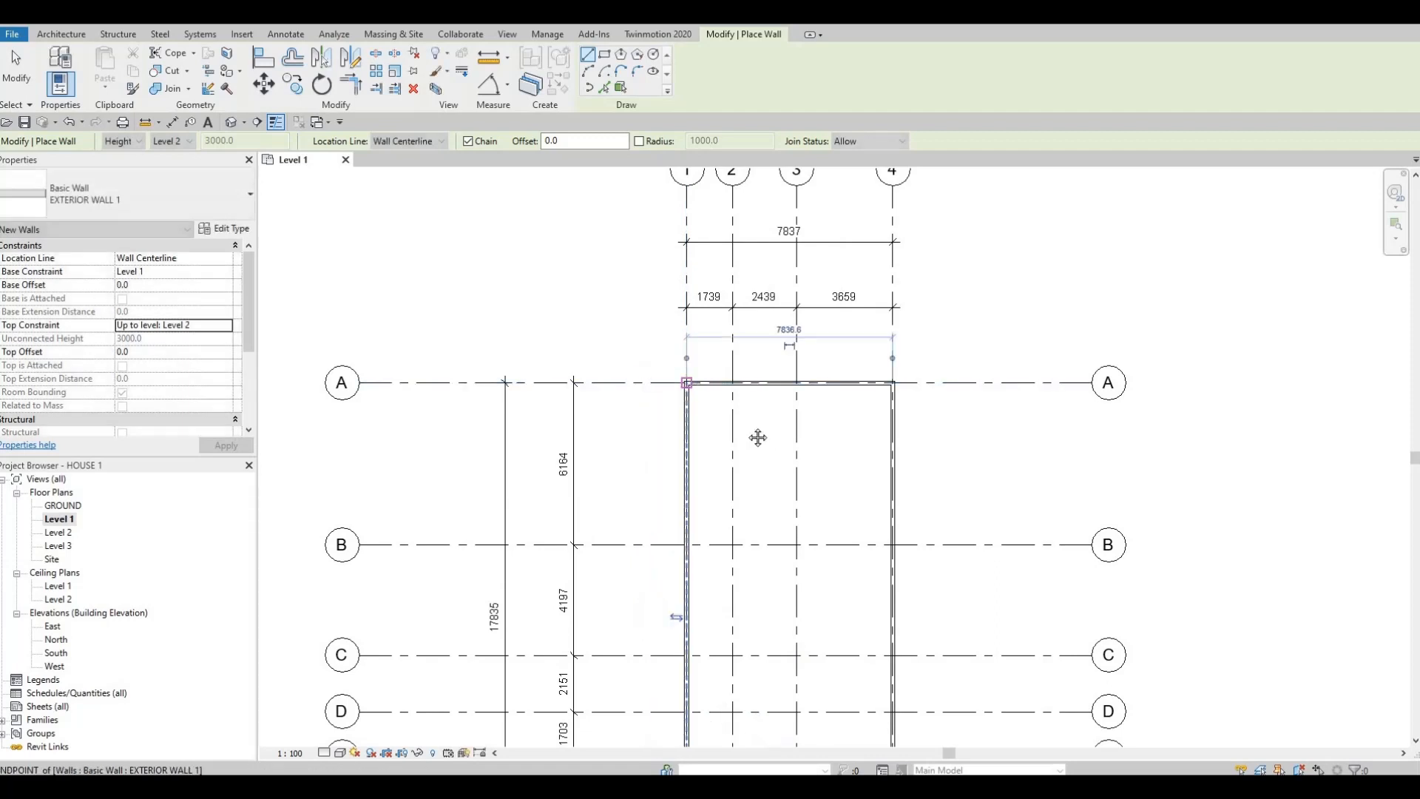
{"action": "middle_click_drag", "start_coordinate": [766, 442], "coordinate": [736, 378]}
{"action": "scroll", "coordinate": [736, 378], "scroll_direction": "down", "scroll_amount": 1}
{"action": "middle_click_drag", "start_coordinate": [768, 497], "coordinate": [718, 443]}
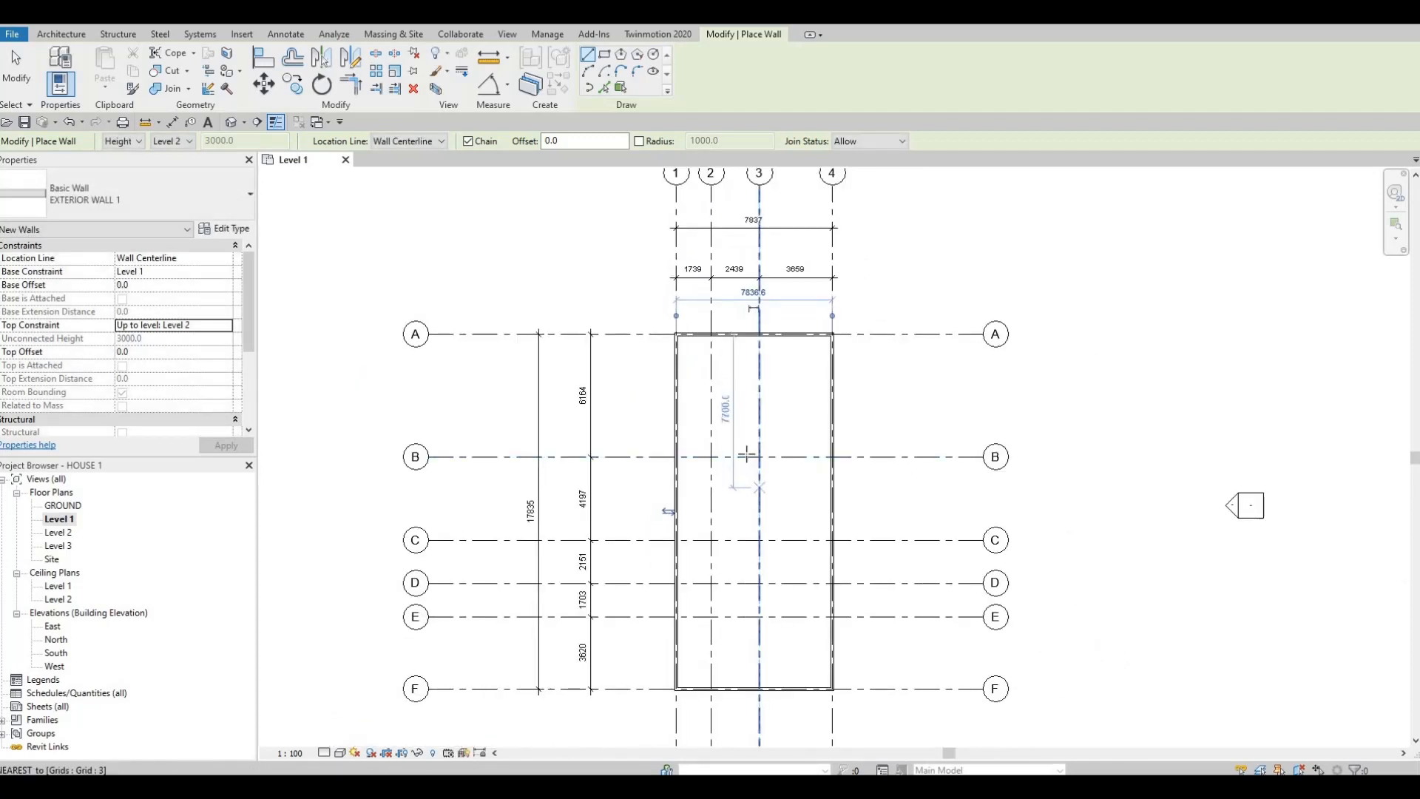